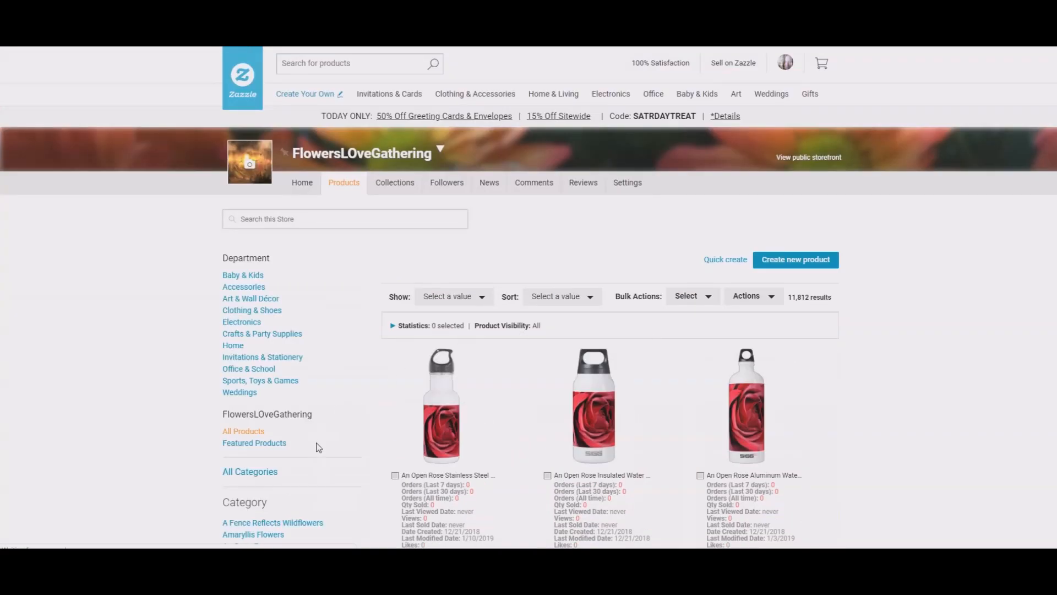
Step: Start a new store category with no parent and name it Home Chicago Tulips
left_click(264, 477)
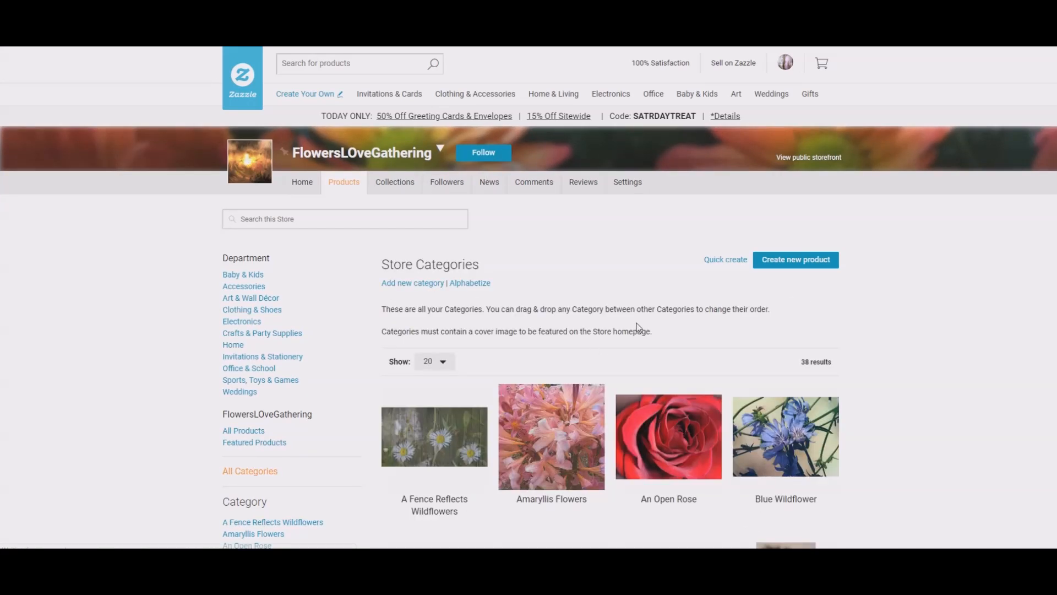
left_click(430, 281)
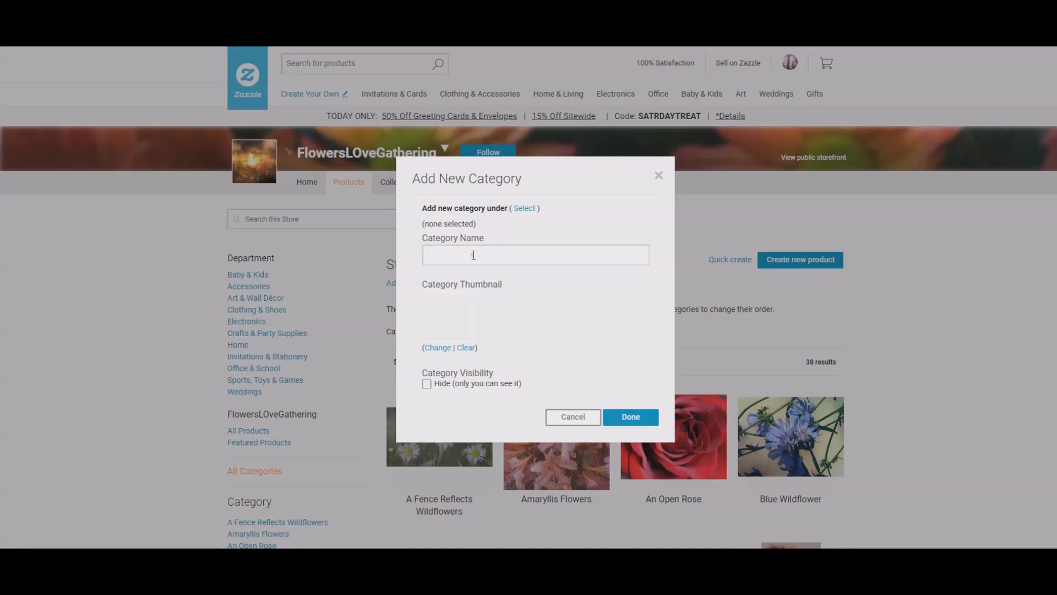
left_click(474, 255)
type("H")
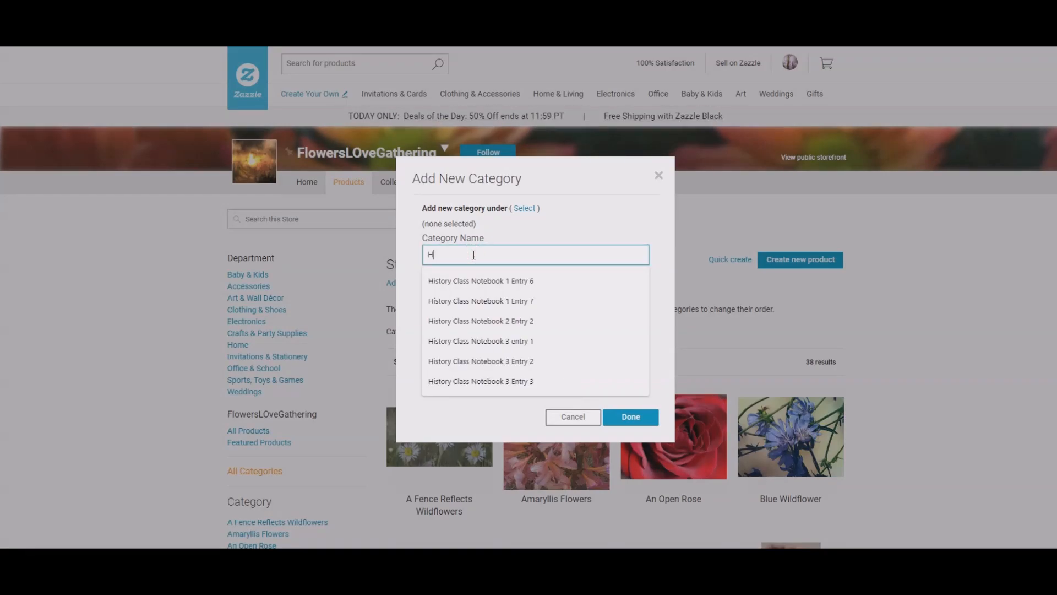
type("ome chi")
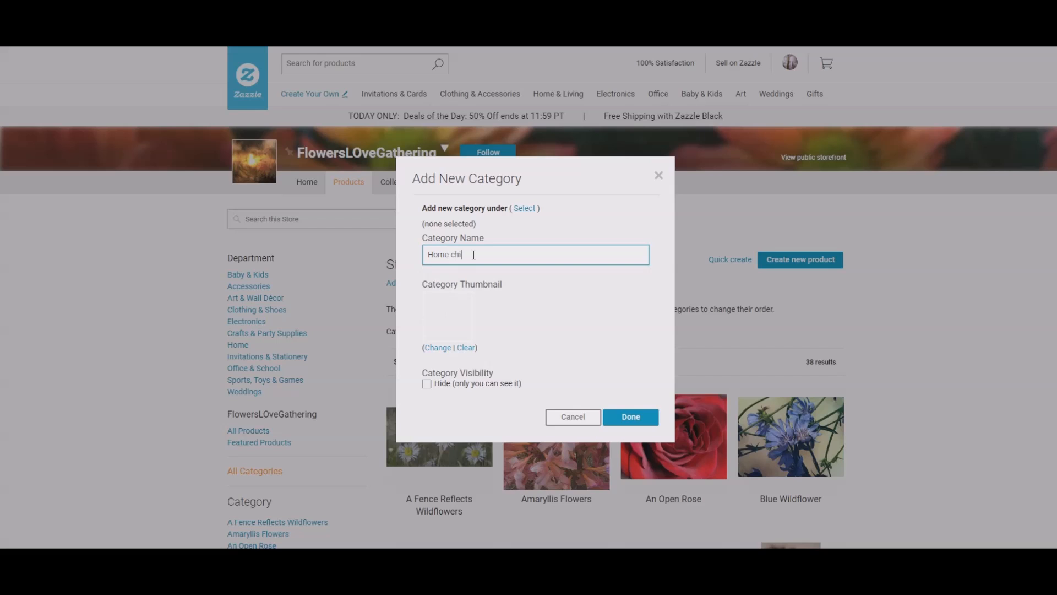
type("cago Tulips")
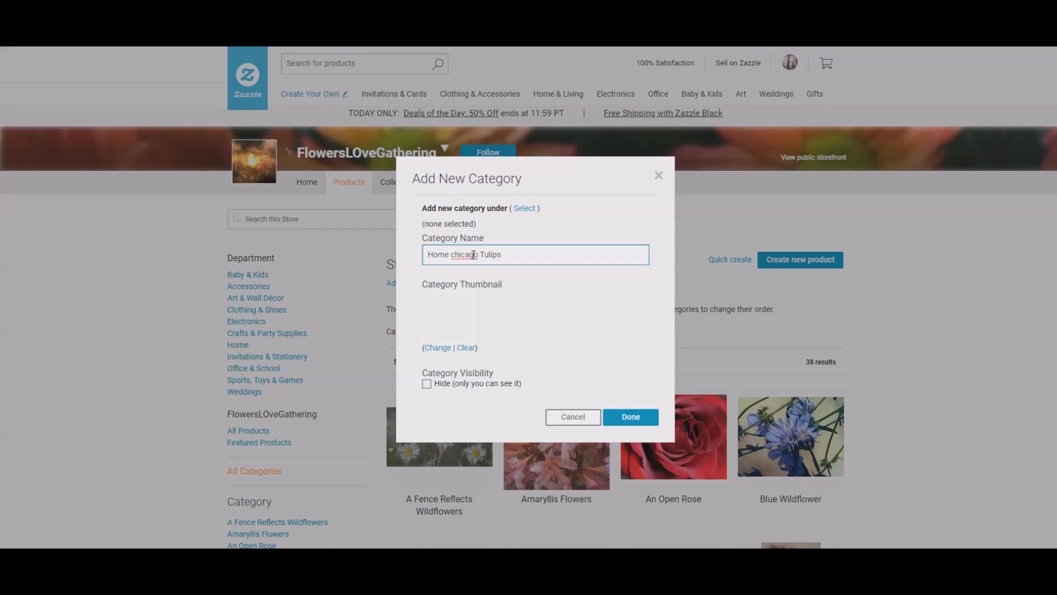
left_click(457, 255)
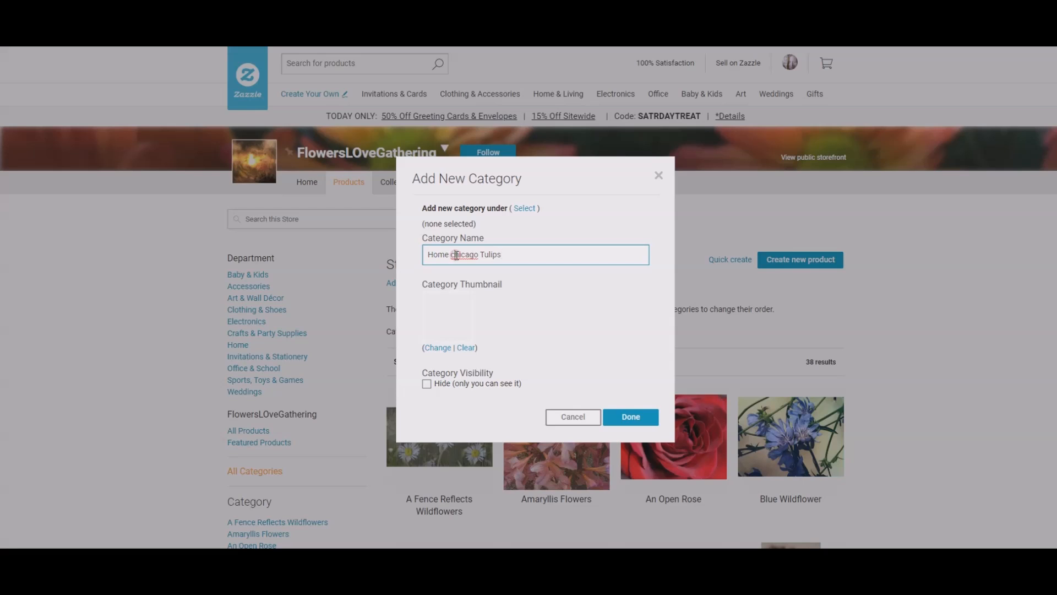
key("BackSpace")
type("C")
Step: Set the pink and yellow tulips photo as the category thumbnail and save the new category
left_click(433, 348)
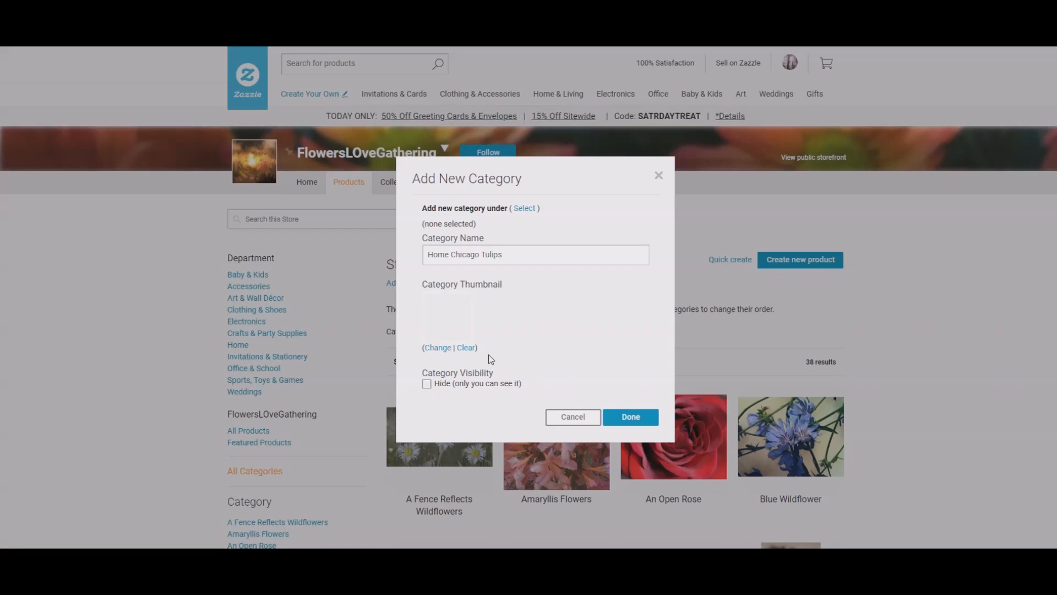
left_click(440, 348)
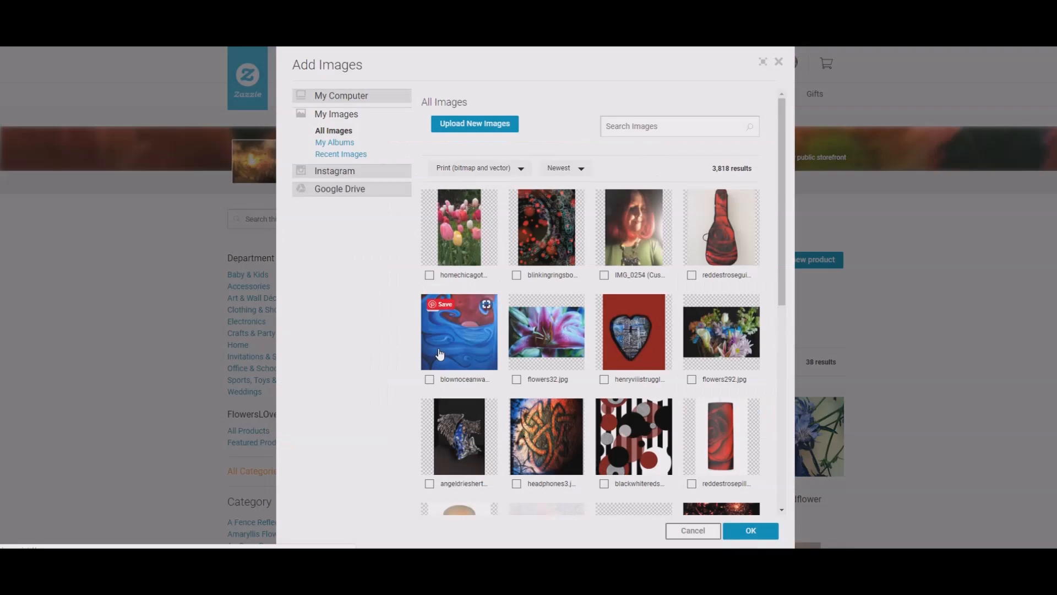
left_click(459, 242)
left_click(745, 530)
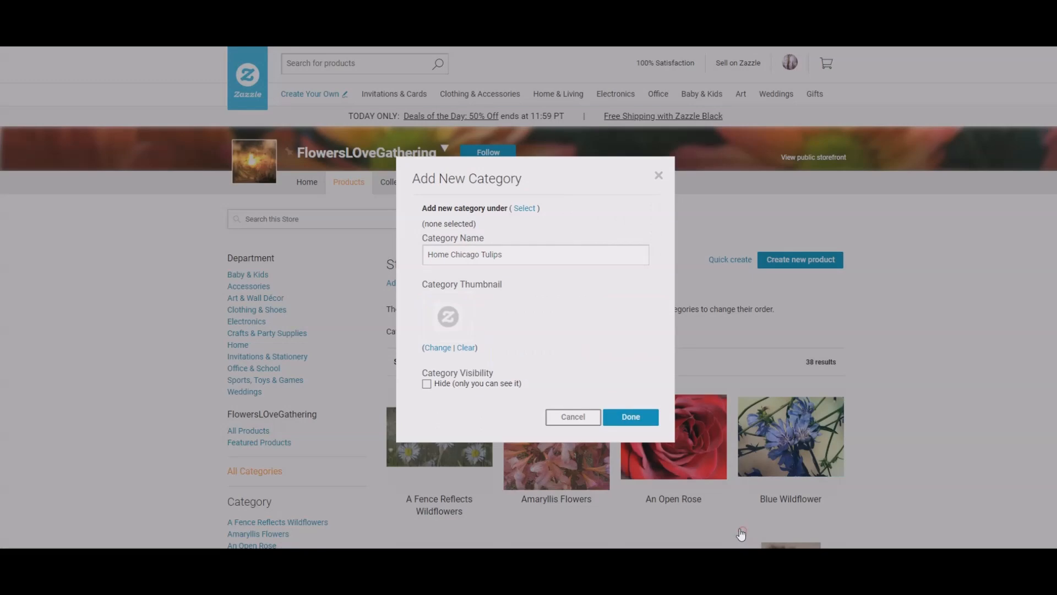
left_click(628, 417)
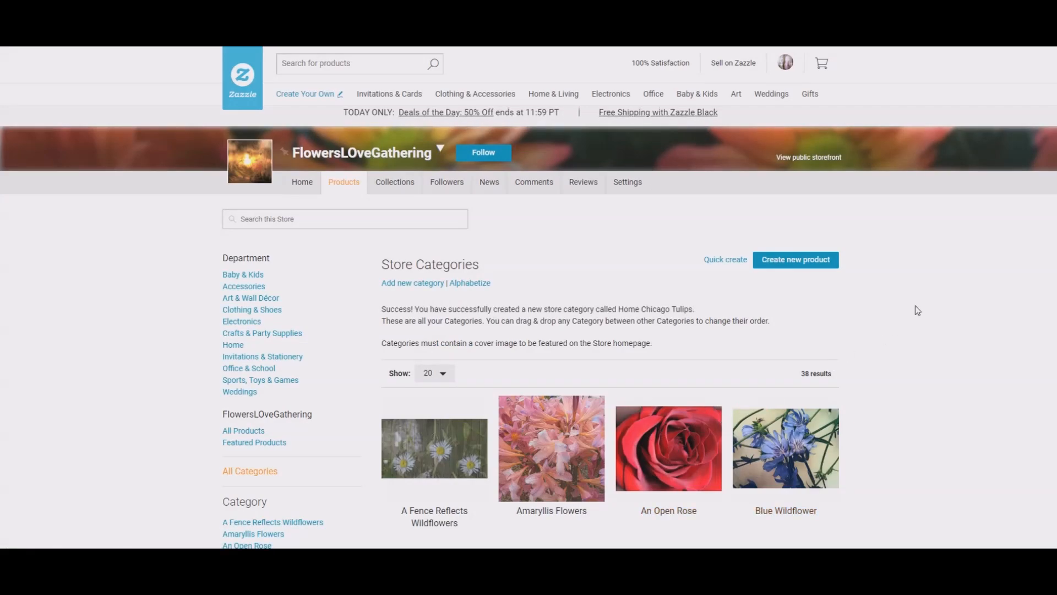
Step: Start a quick product create and choose bloomingvinedesign as the store supplying your own templates
scroll(916, 308, "down", 3)
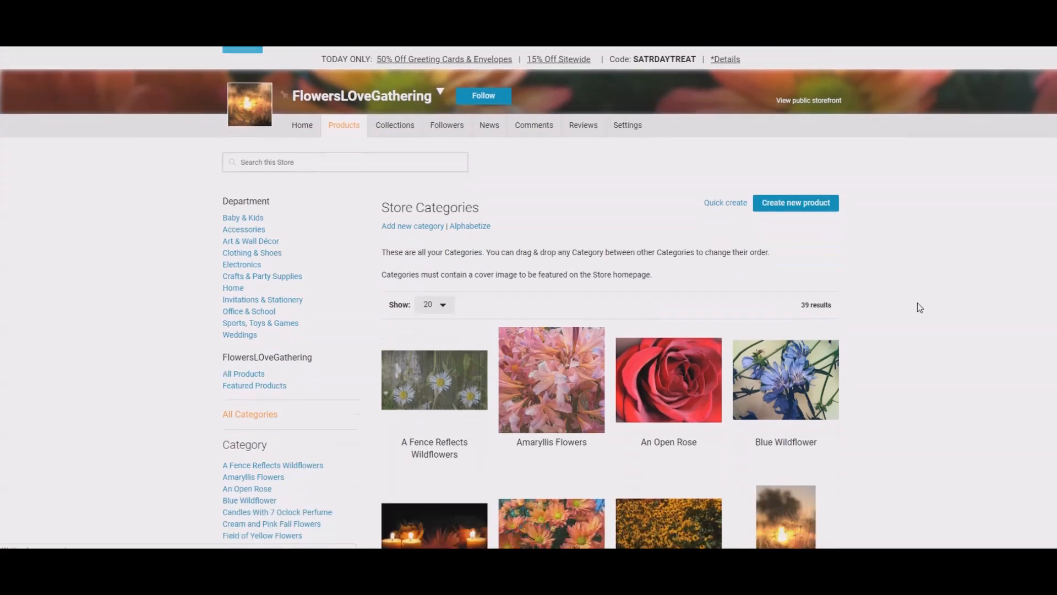
scroll(918, 303, "down", 5)
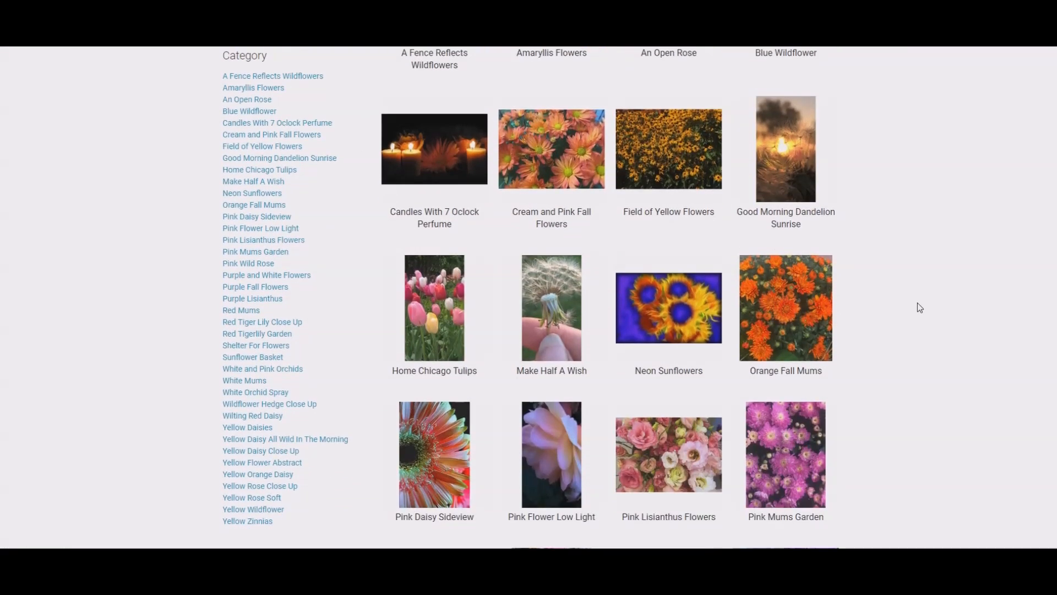
scroll(380, 290, "up", 6)
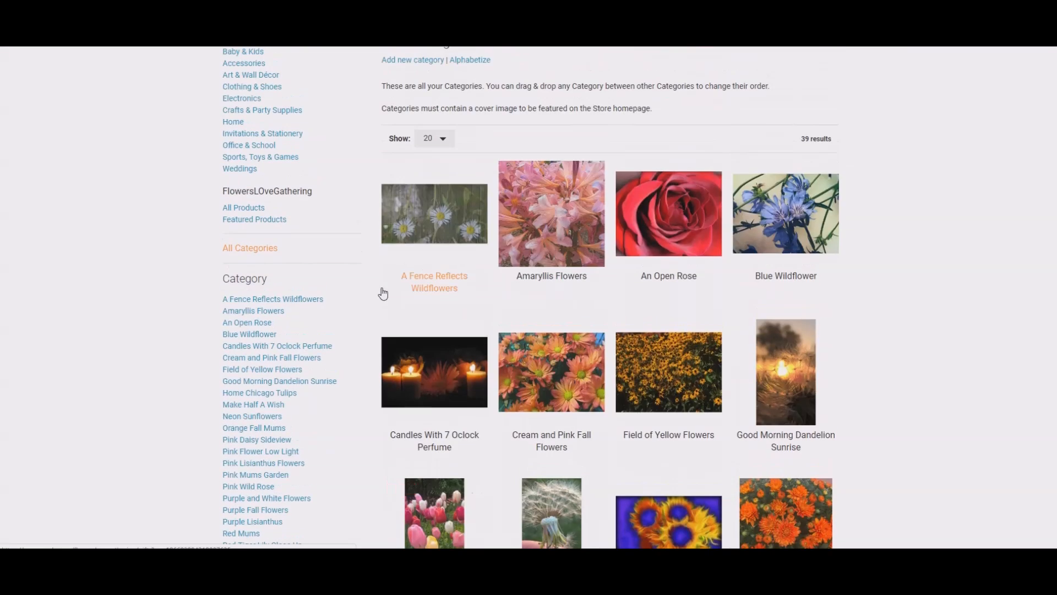
scroll(382, 288, "up", 2)
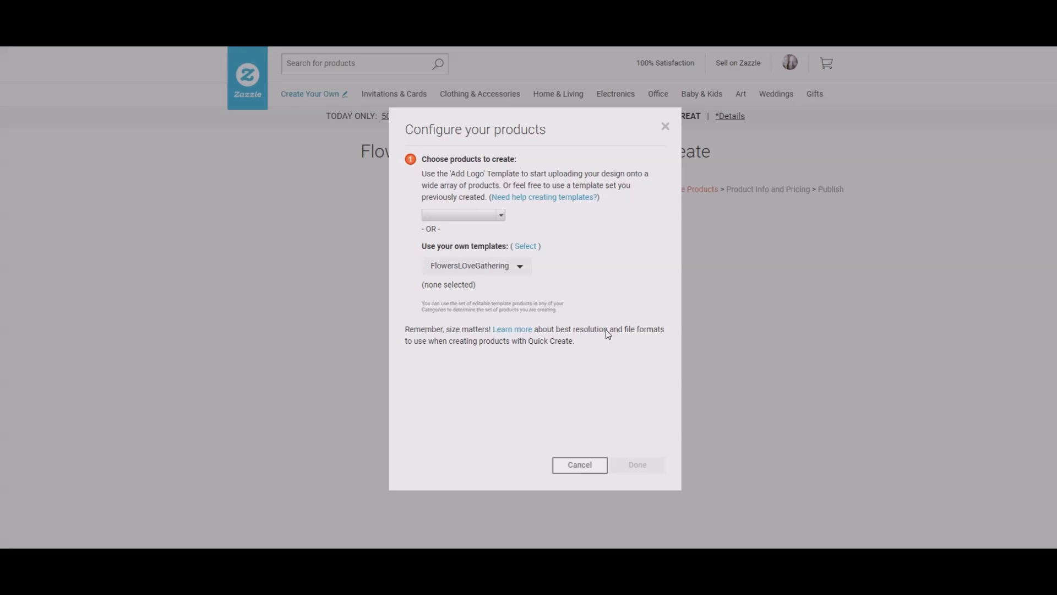
left_click(520, 266)
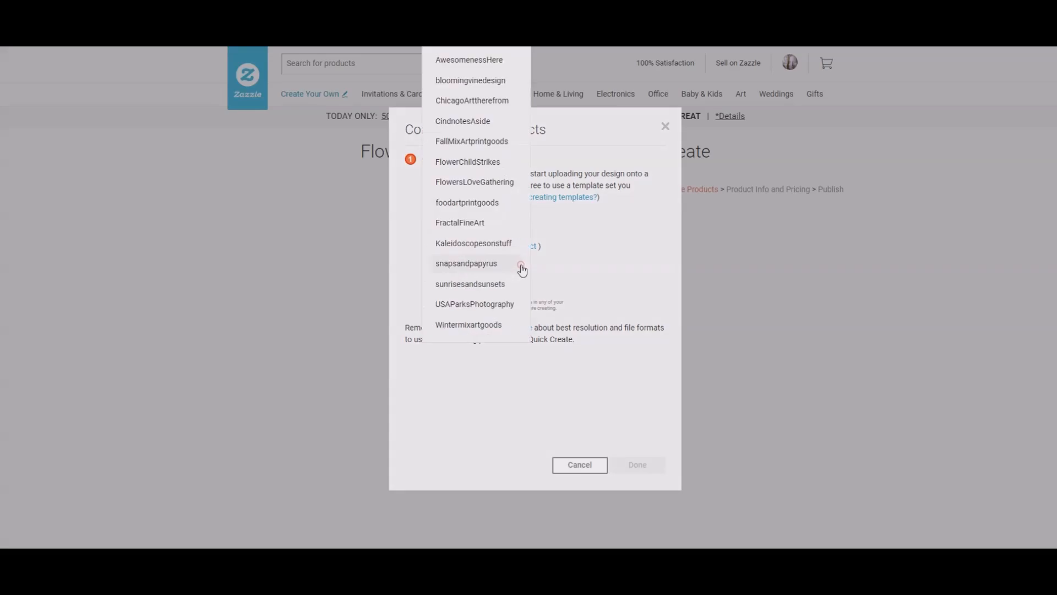
left_click(486, 81)
Step: Select the create vertical 6 category as the template set for the new products
left_click(529, 247)
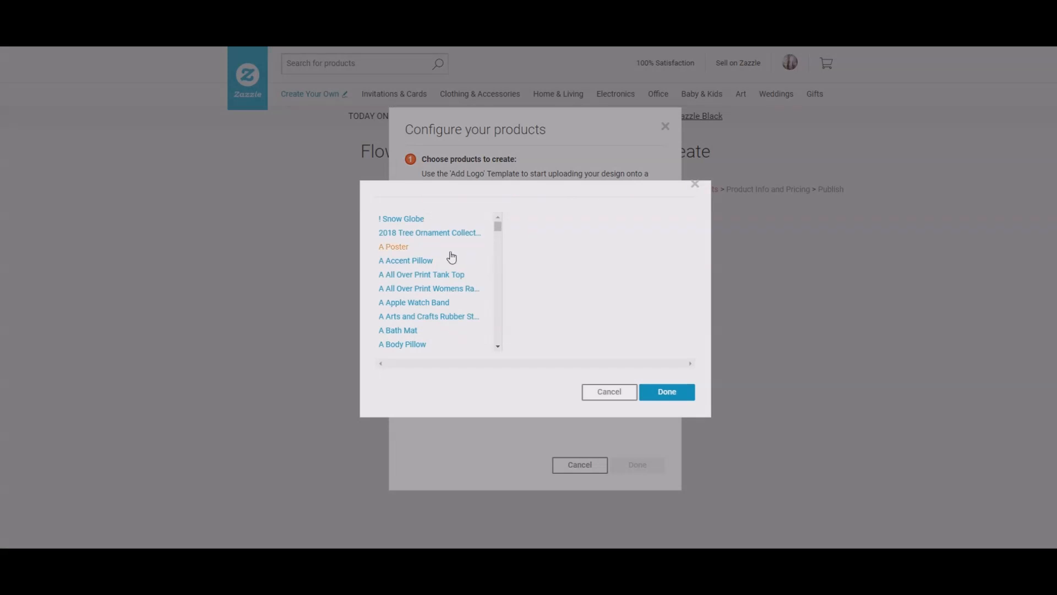
scroll(456, 252, "down", 13)
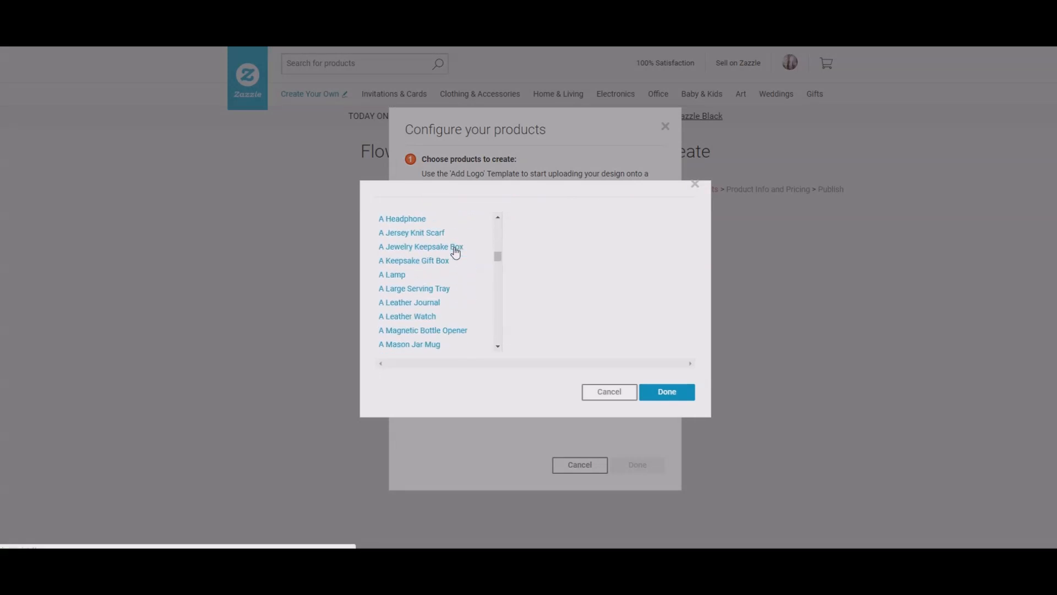
scroll(456, 251, "down", 15)
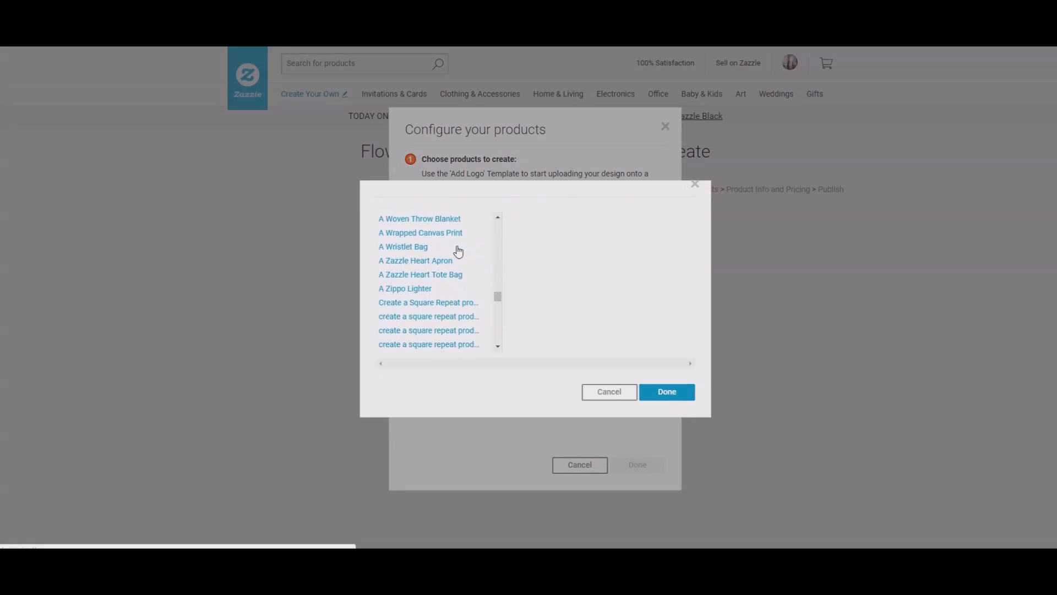
scroll(458, 252, "down", 5)
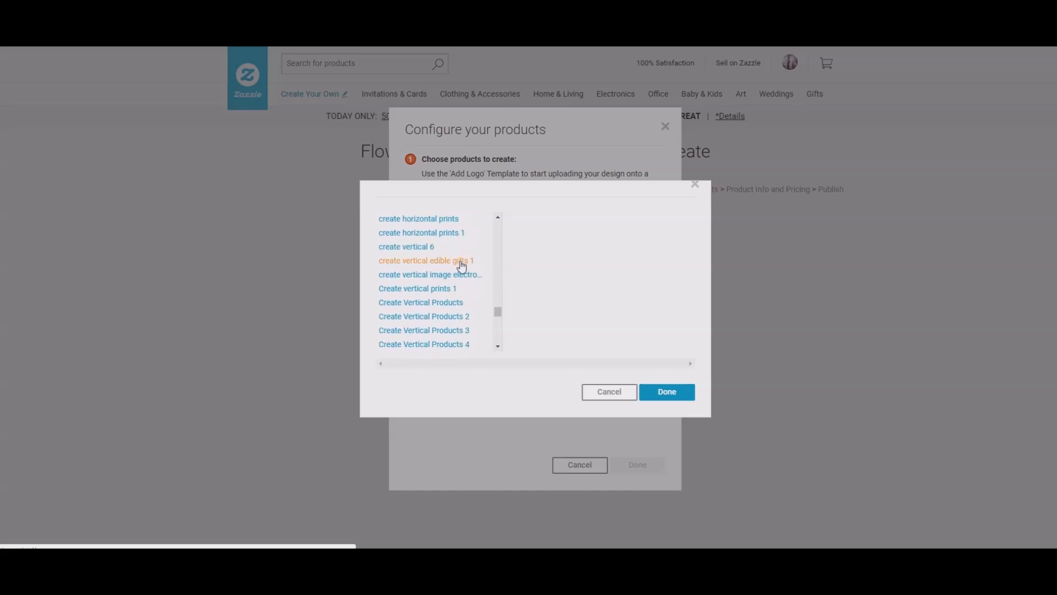
scroll(462, 258, "down", 2)
scroll(462, 267, "up", 4)
left_click(433, 249)
left_click(674, 393)
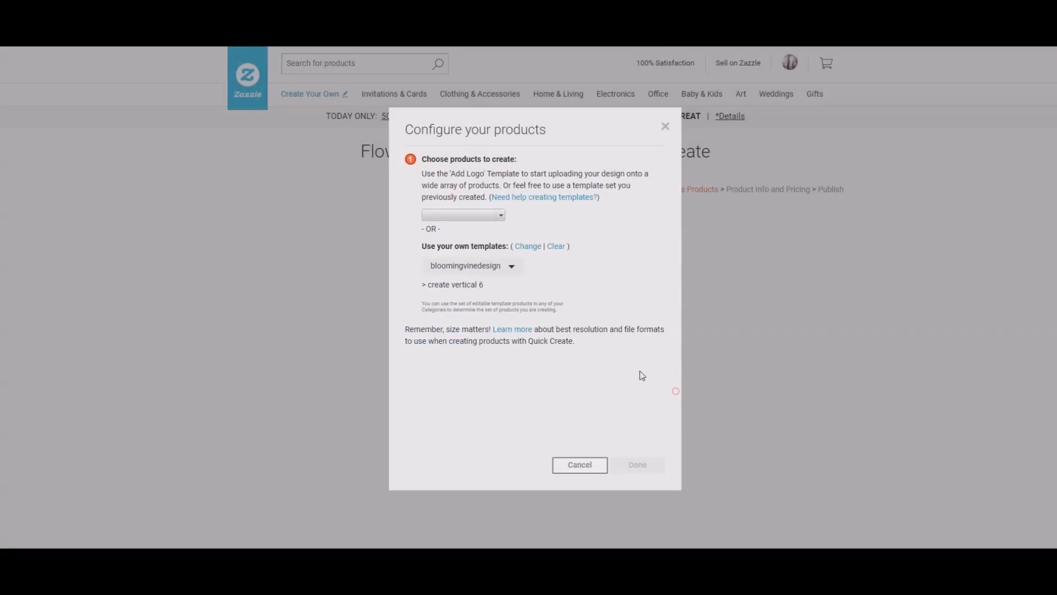
Step: Add the homechicagotulips image as the design and generate the products
left_click(434, 404)
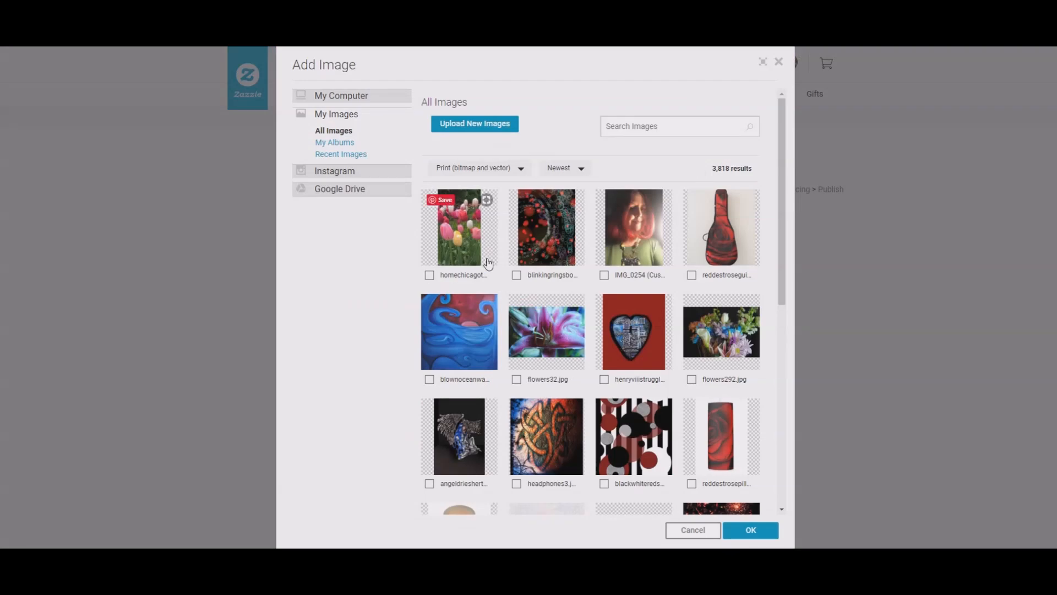
left_click(461, 236)
left_click(760, 530)
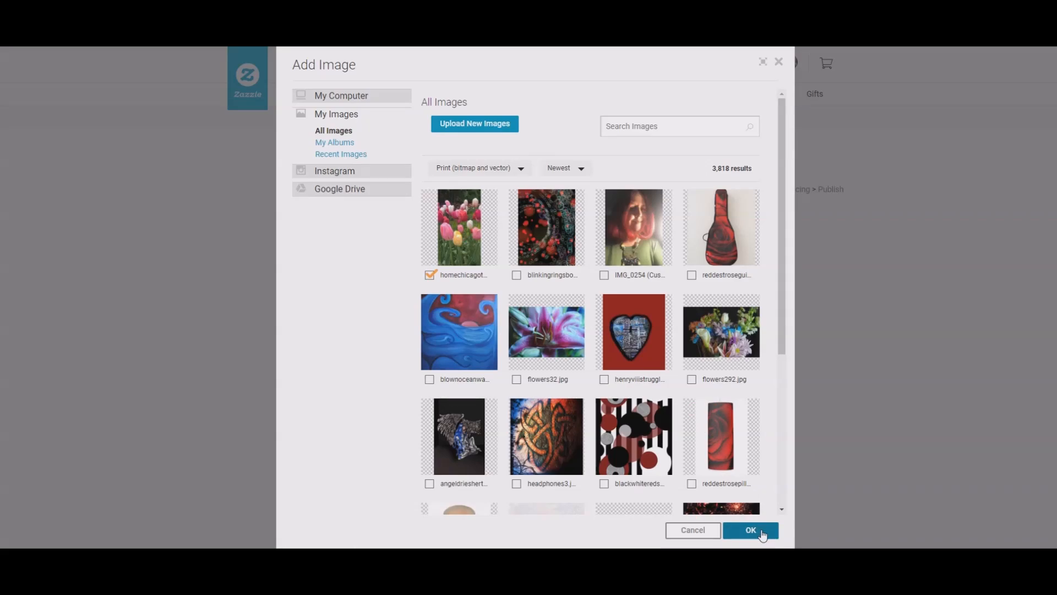
left_click(638, 465)
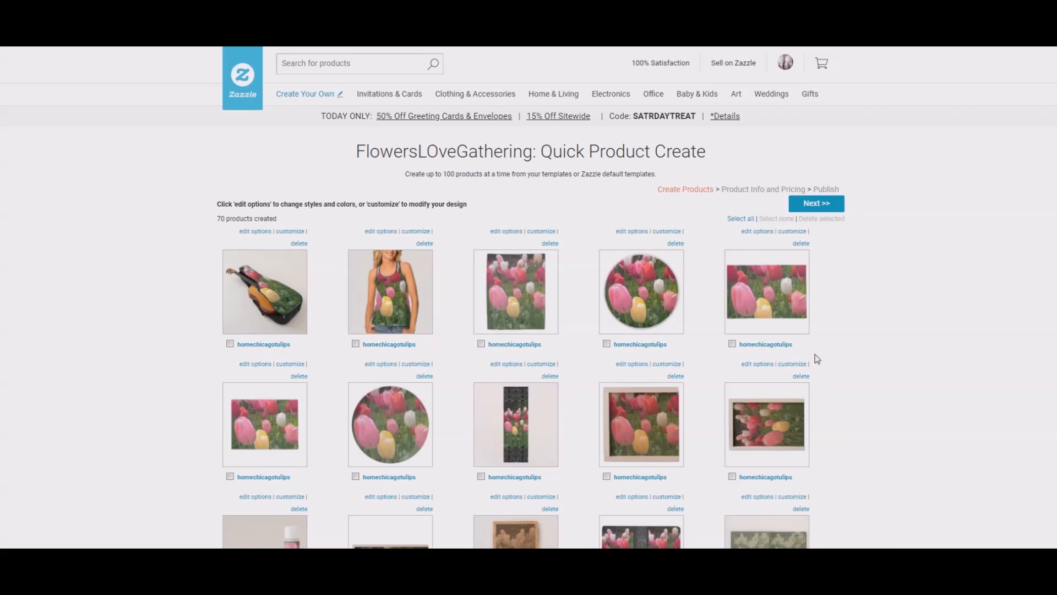
Step: Delete the leggings, the second football and the low-top lace-up sneakers from the generated products
scroll(817, 359, "down", 5)
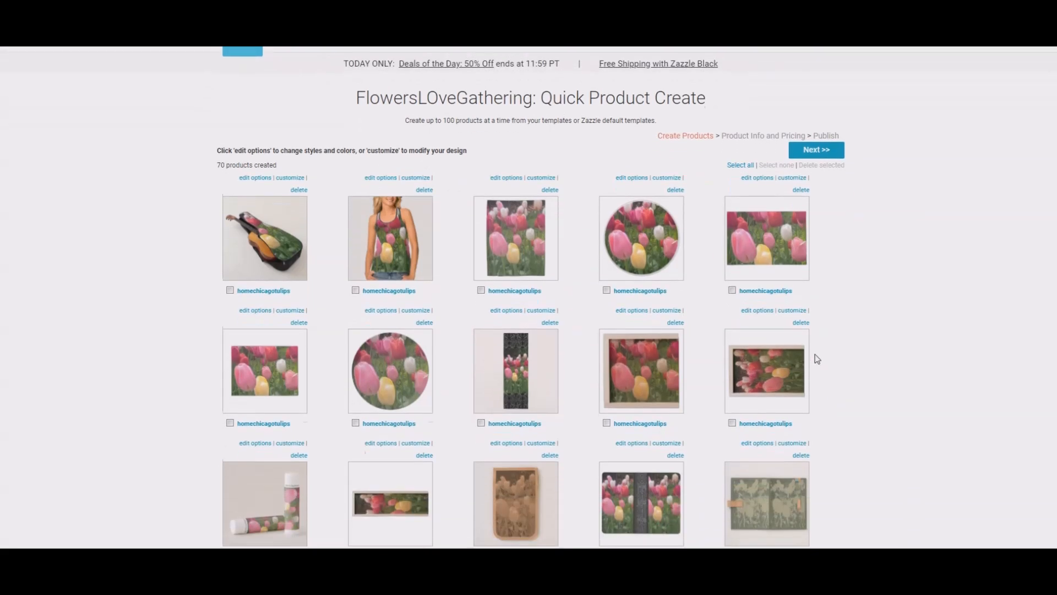
scroll(818, 359, "down", 3)
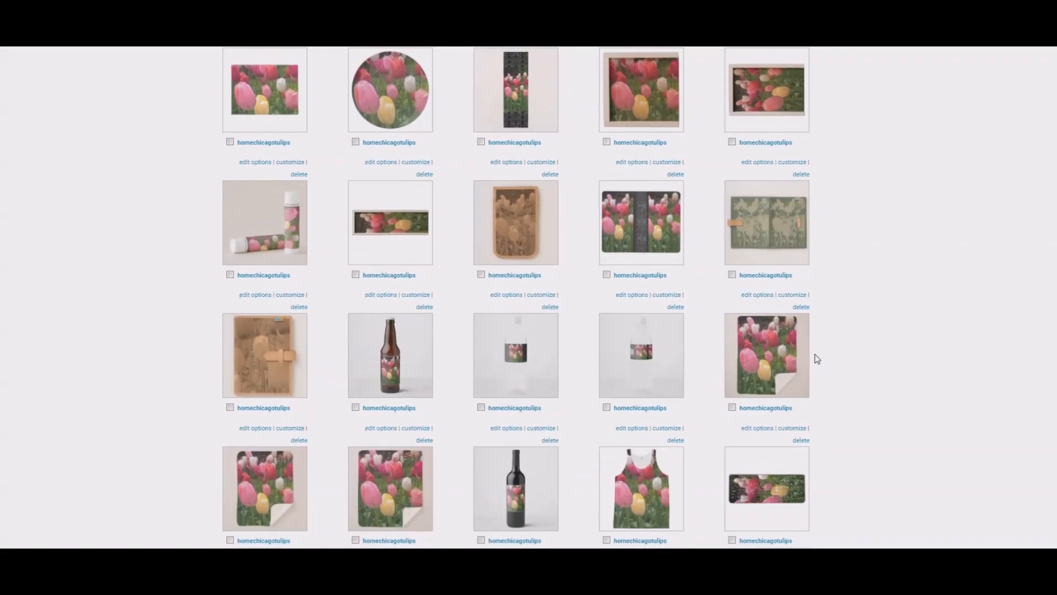
scroll(817, 359, "down", 3)
scroll(817, 359, "down", 3)
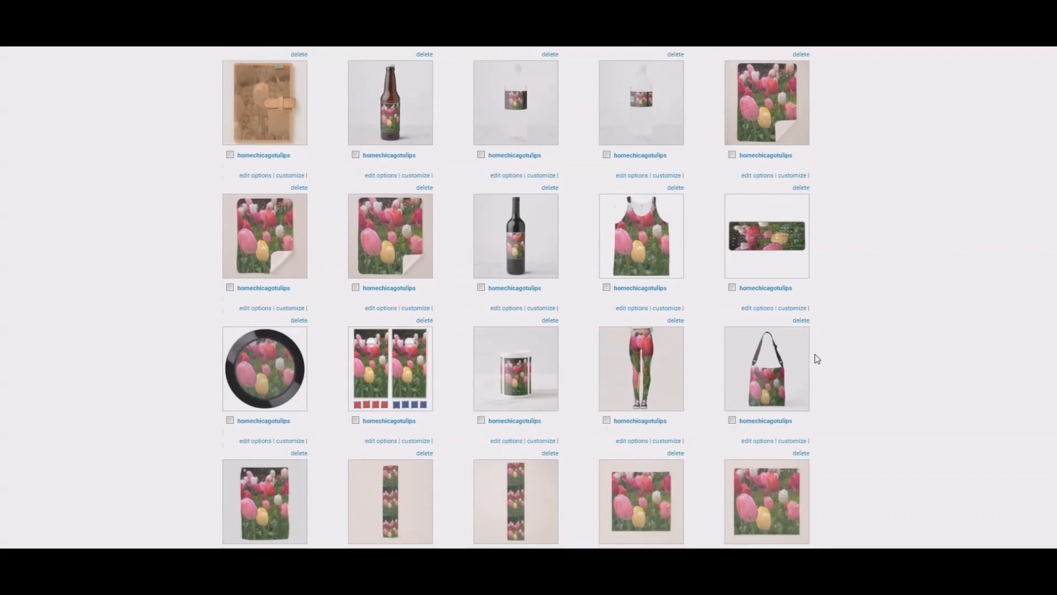
scroll(816, 357, "down", 1)
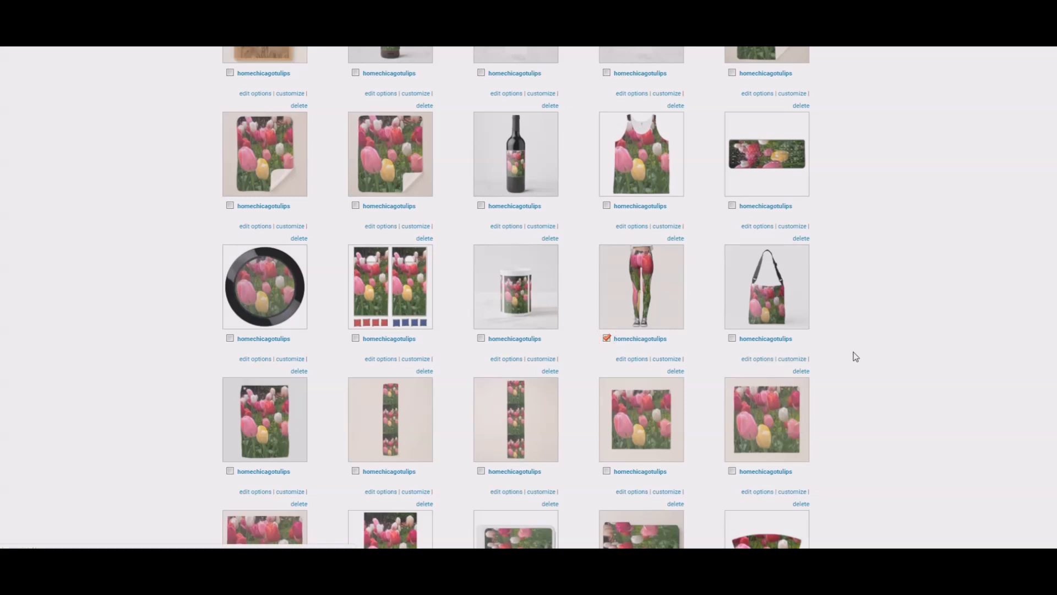
scroll(855, 356, "down", 2)
scroll(855, 357, "down", 4)
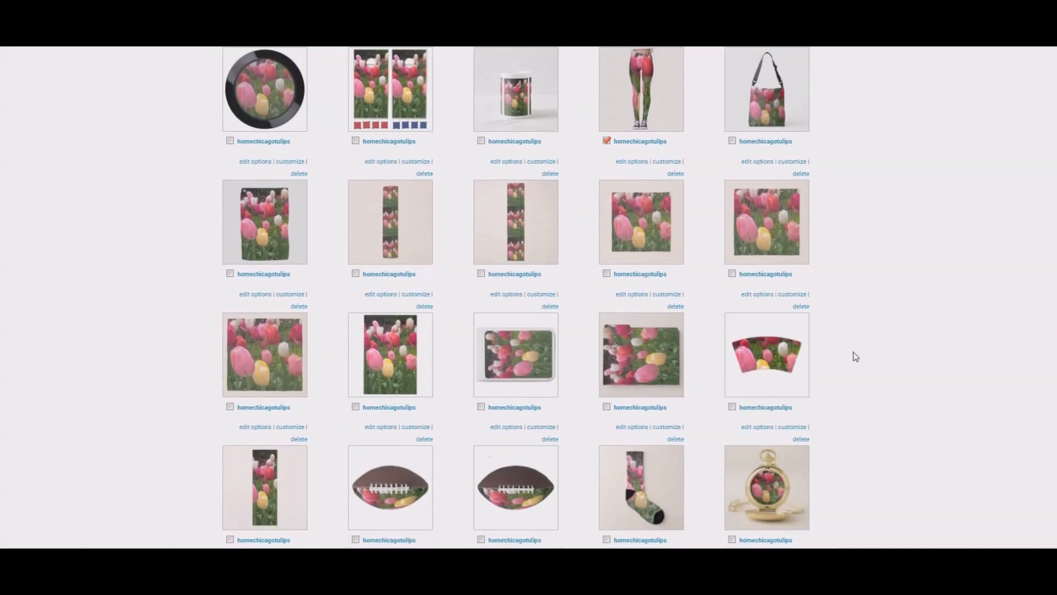
scroll(855, 357, "down", 2)
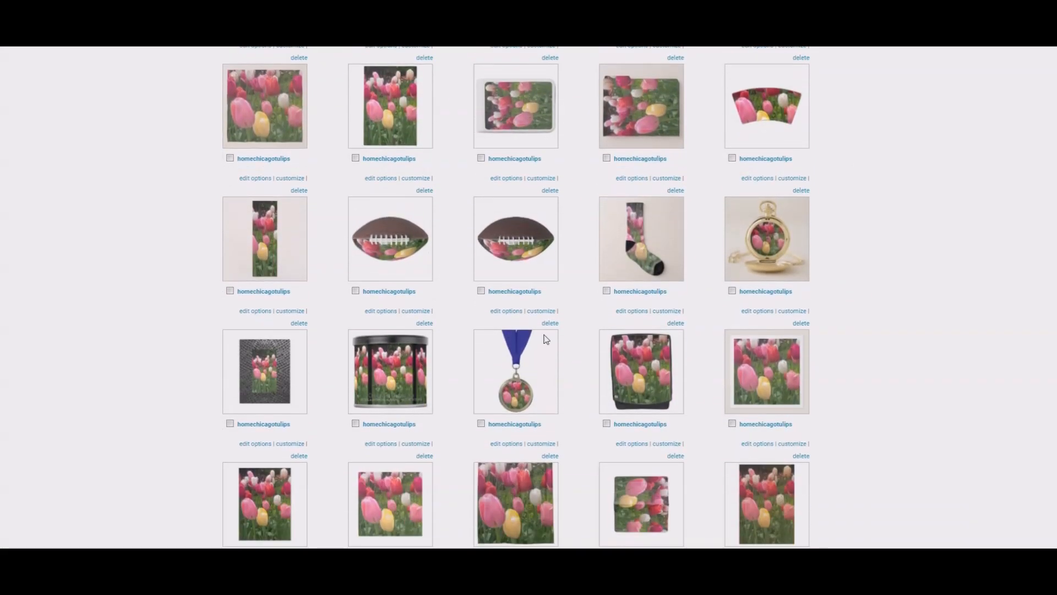
left_click(481, 291)
scroll(793, 328, "down", 6)
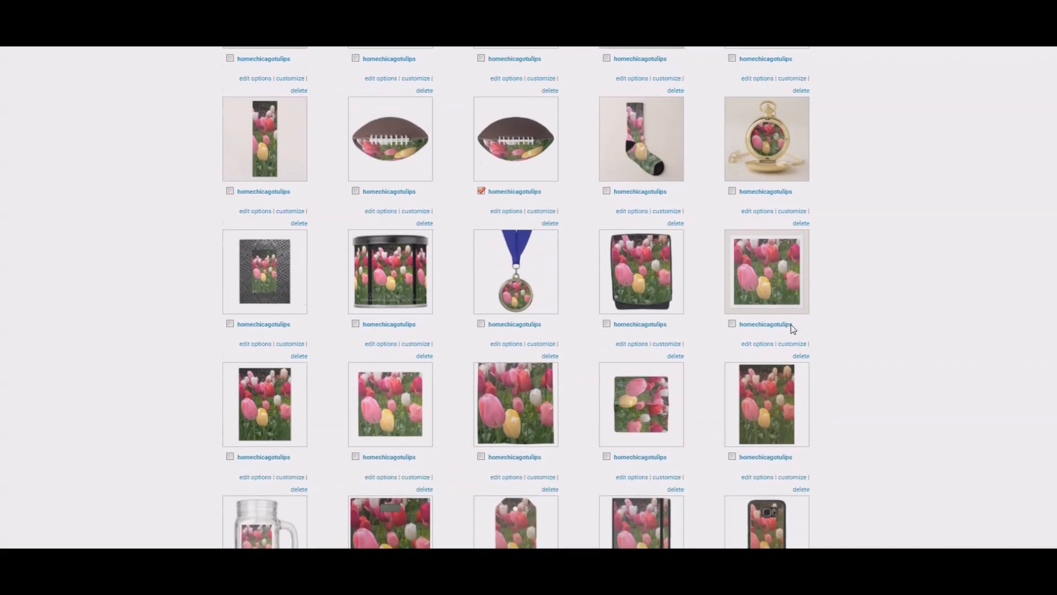
scroll(793, 330, "down", 2)
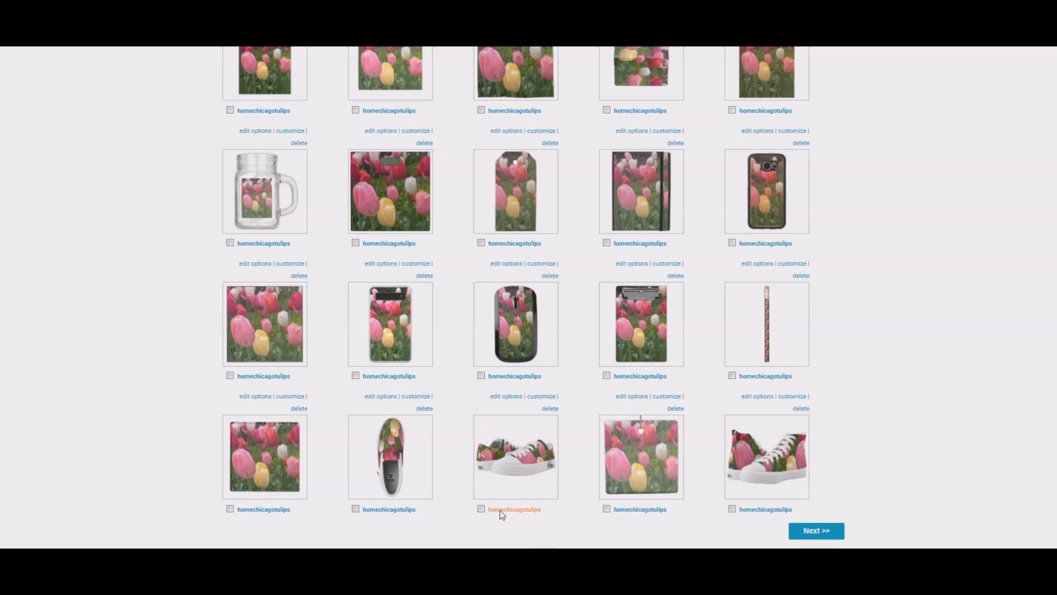
left_click(481, 508)
scroll(898, 422, "up", 10)
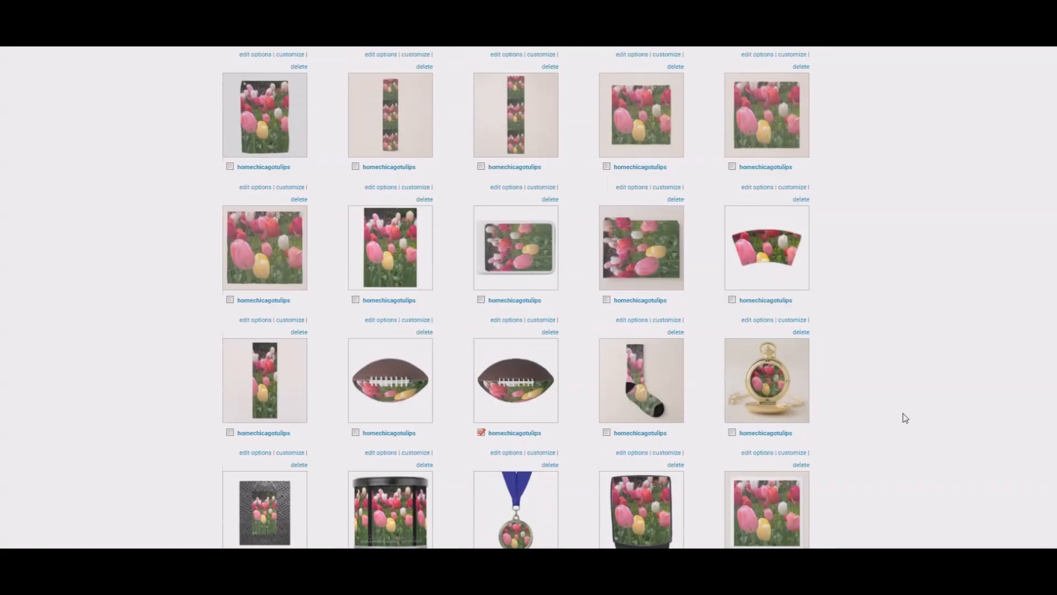
scroll(904, 418, "up", 15)
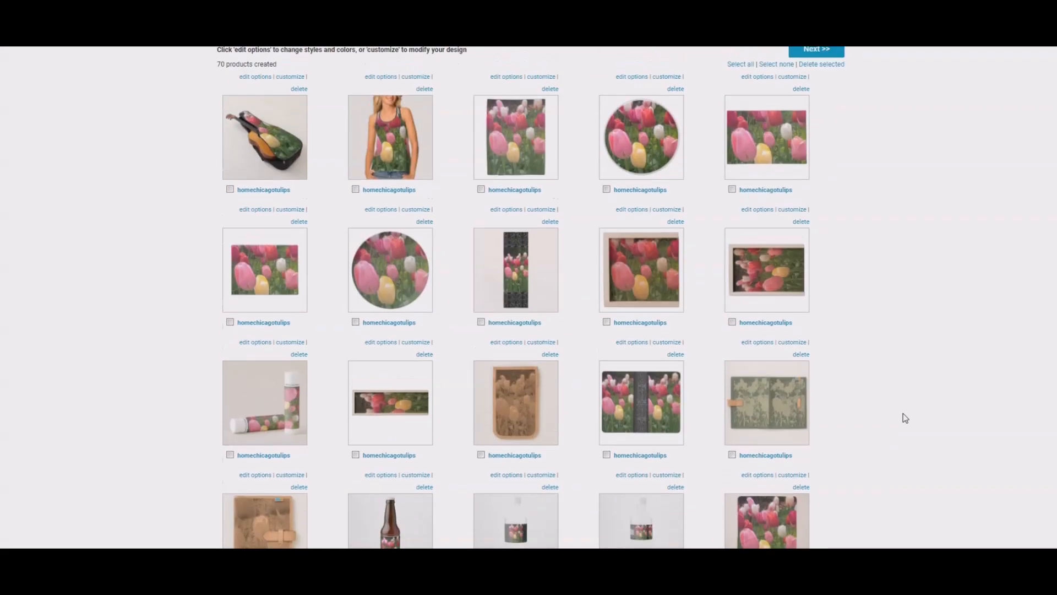
scroll(904, 418, "up", 3)
left_click(823, 218)
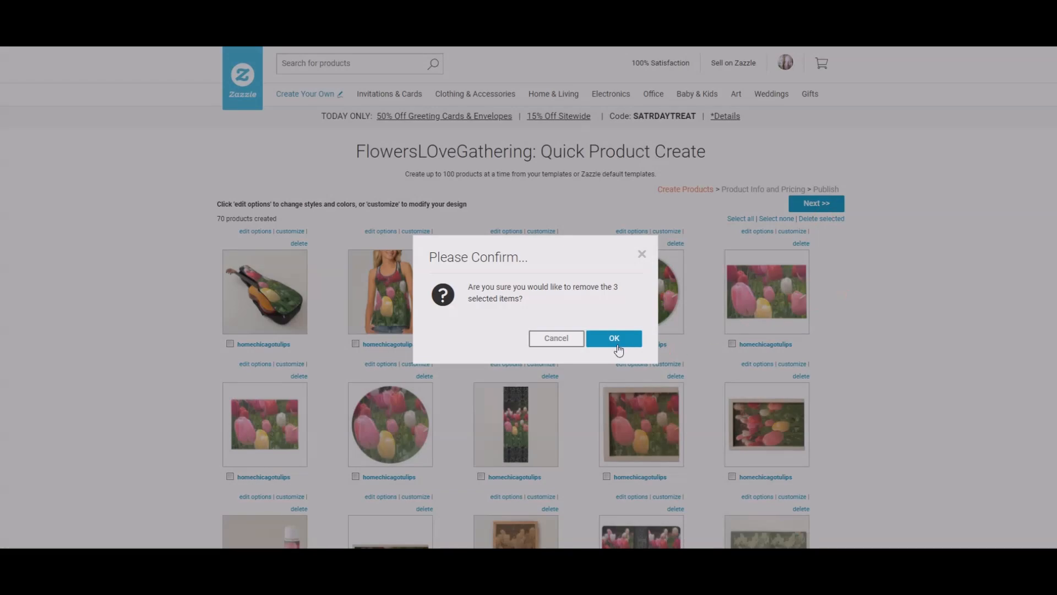
left_click(620, 337)
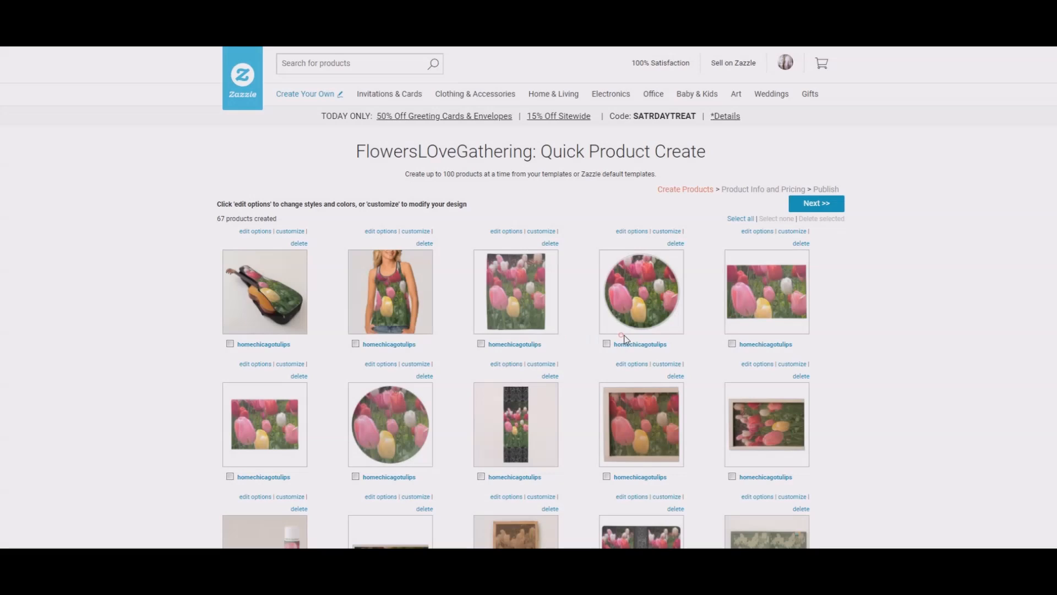
Step: Proceed to the product info and pricing for all generated products and set their title to "Home Chicago Tulips"
left_click(825, 204)
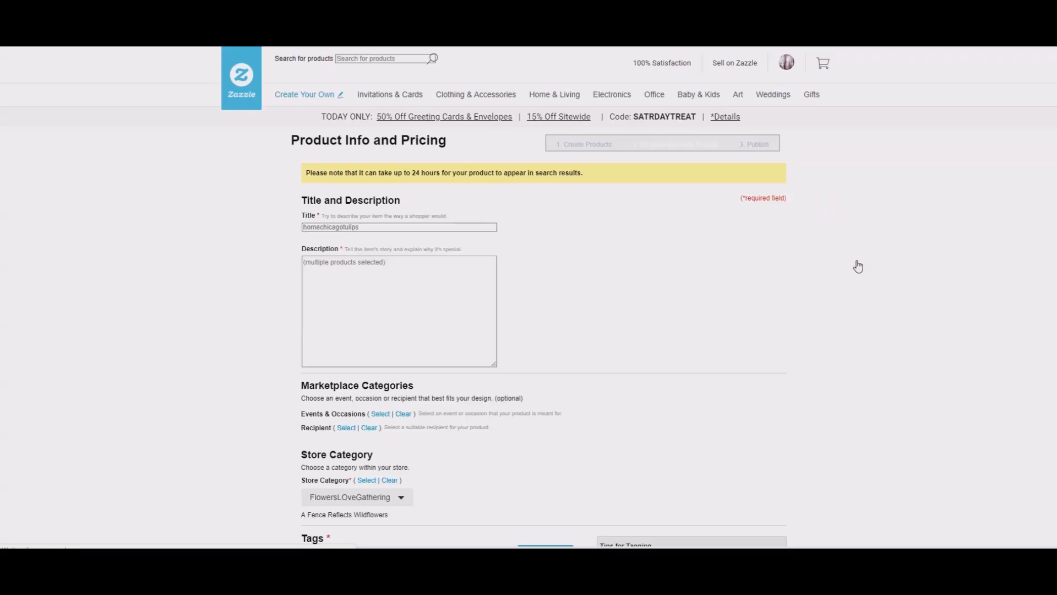
left_click_drag(446, 227, 185, 232)
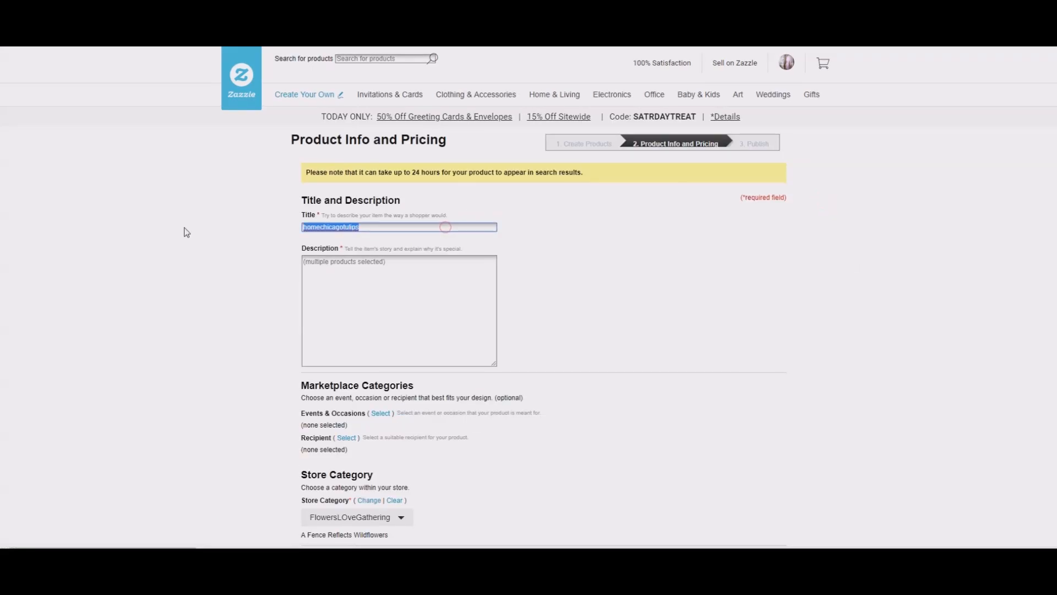
type("Ho")
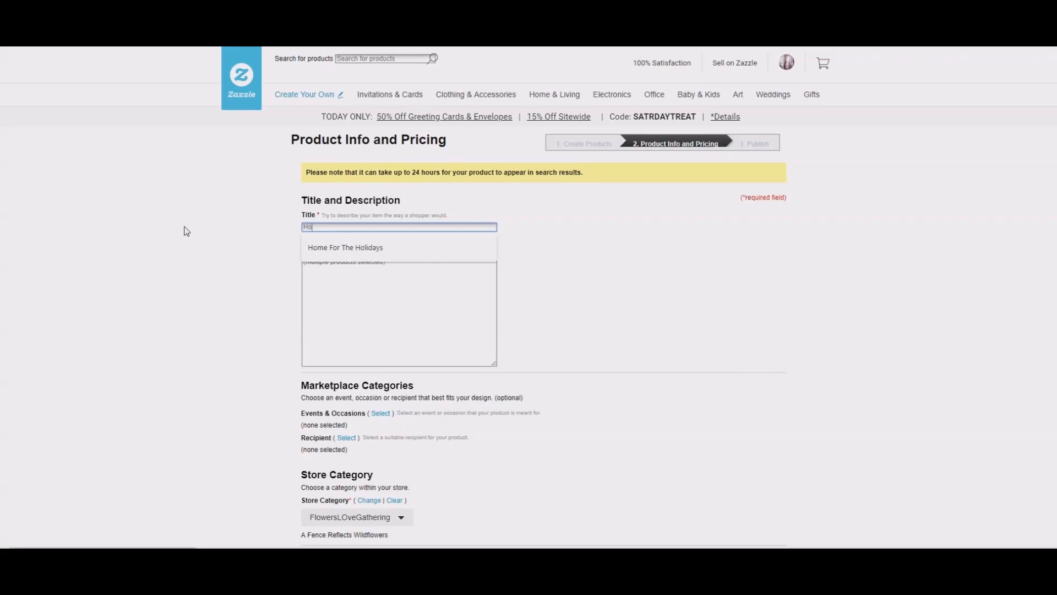
type("me Chica")
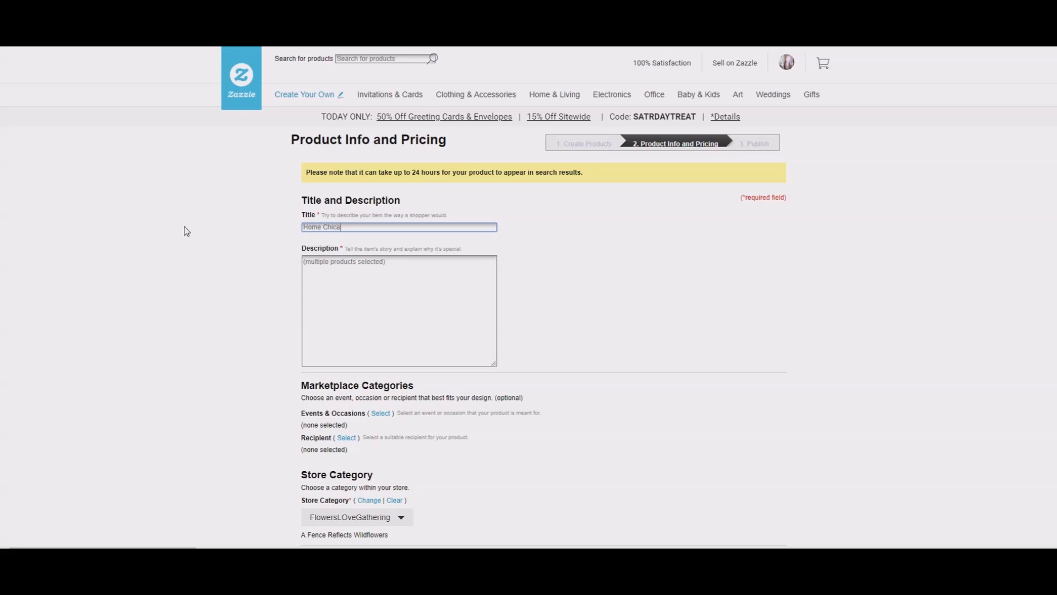
type("go Tulips")
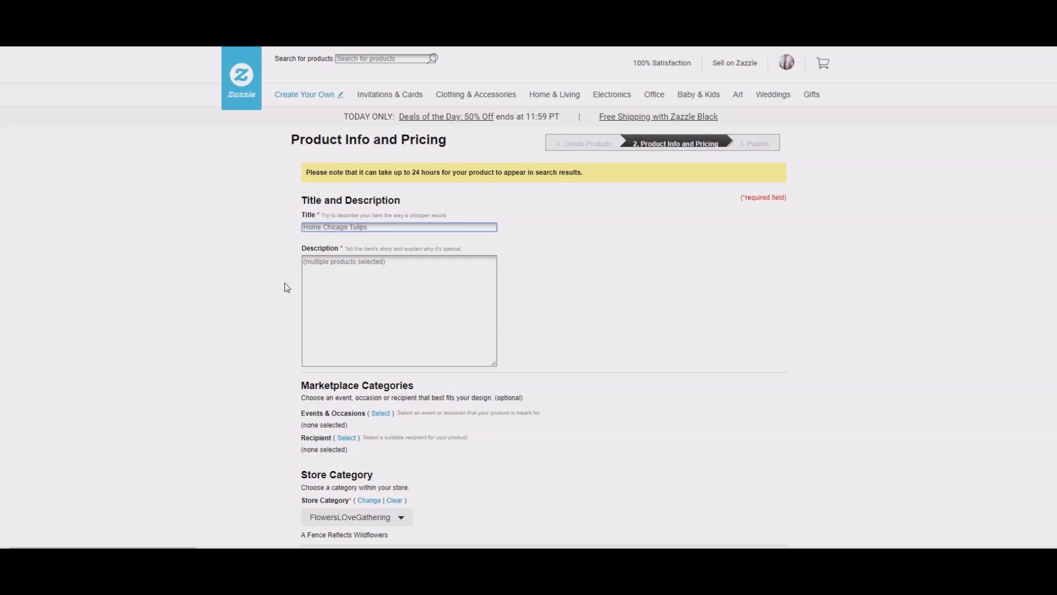
Step: Begin the description: "This photograph was taken on a mobile device after a return trip train ride that went through the deserts of New Mexico back in 2016."
left_click(340, 283)
type("Th")
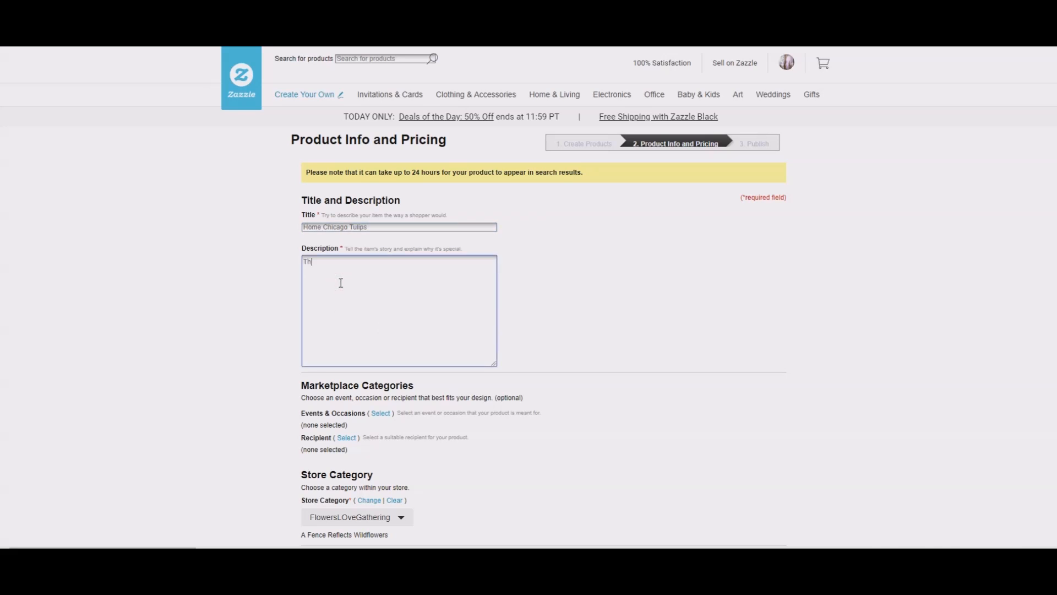
type("is phot")
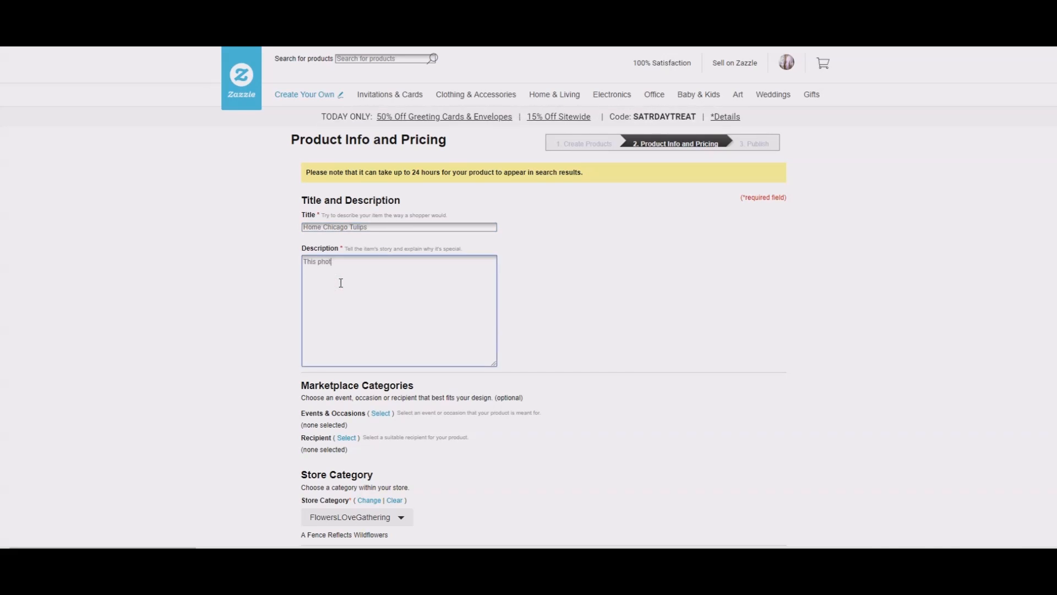
type("ograph was taken on a mo")
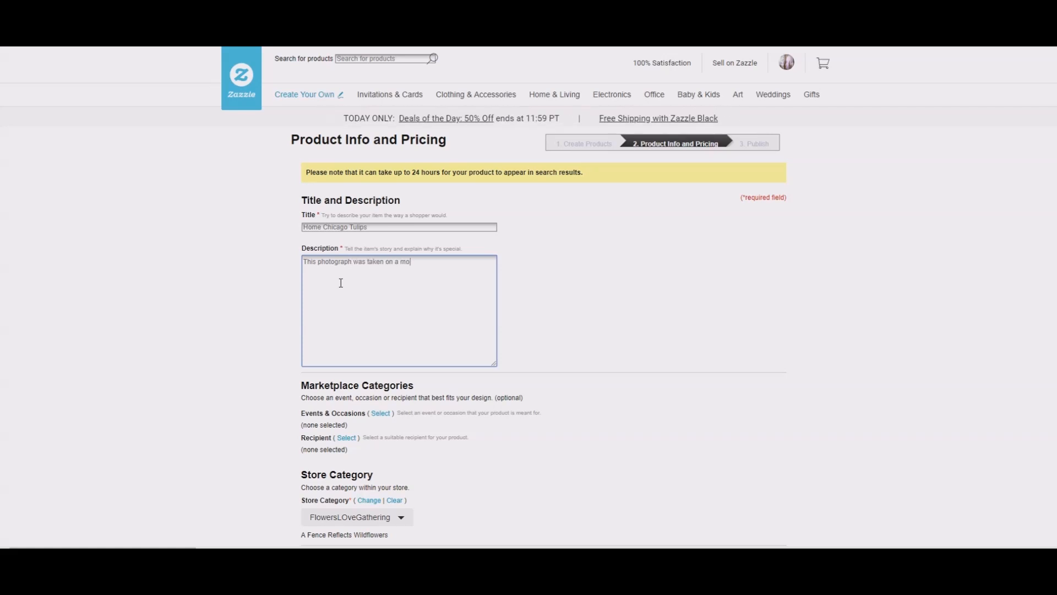
type("bile devic")
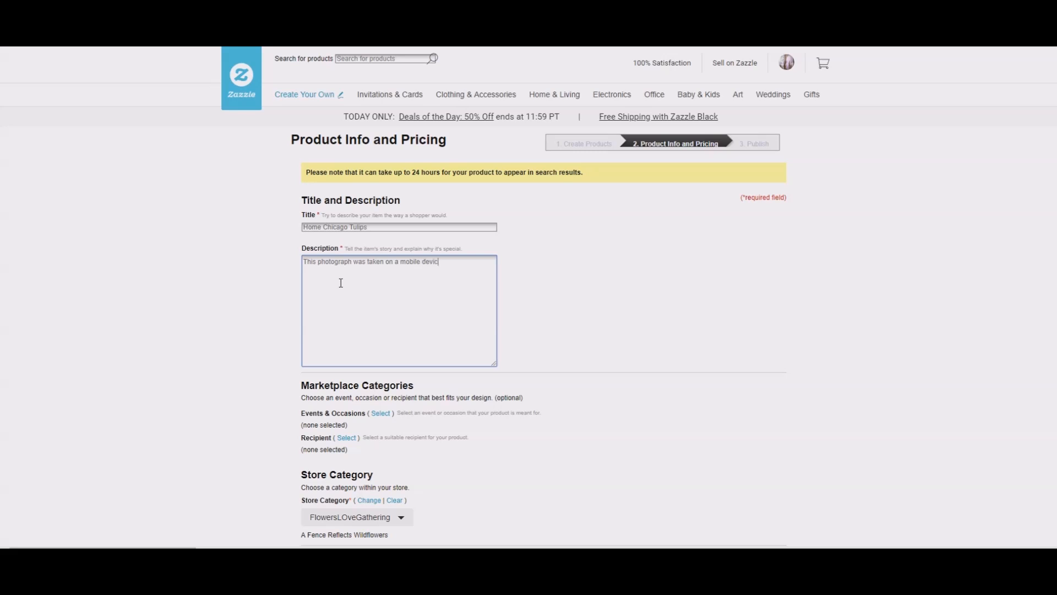
type("e after a relurn trip train")
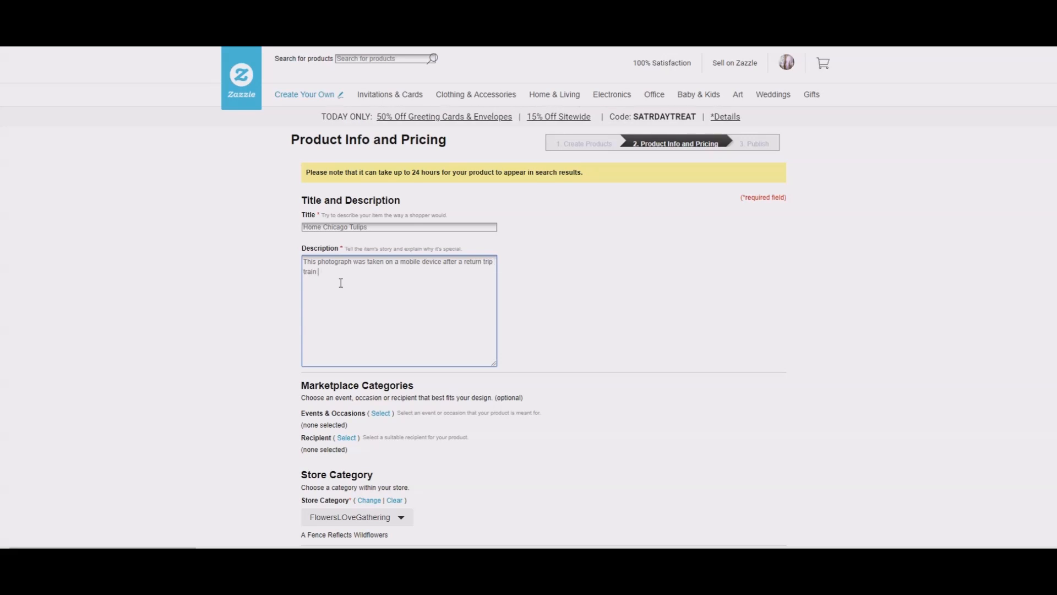
type(" ride")
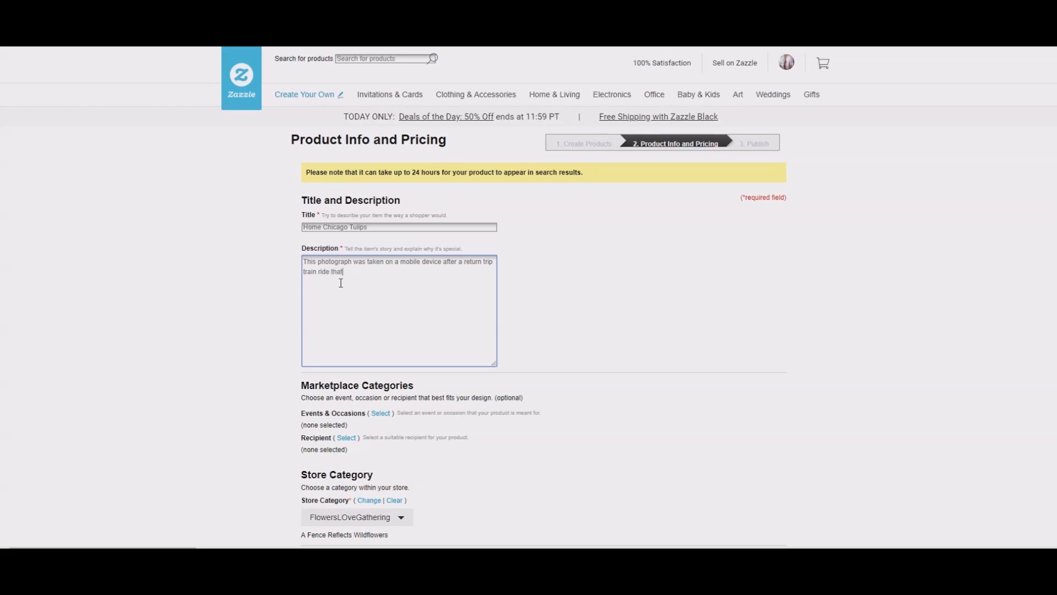
type("that went through the de")
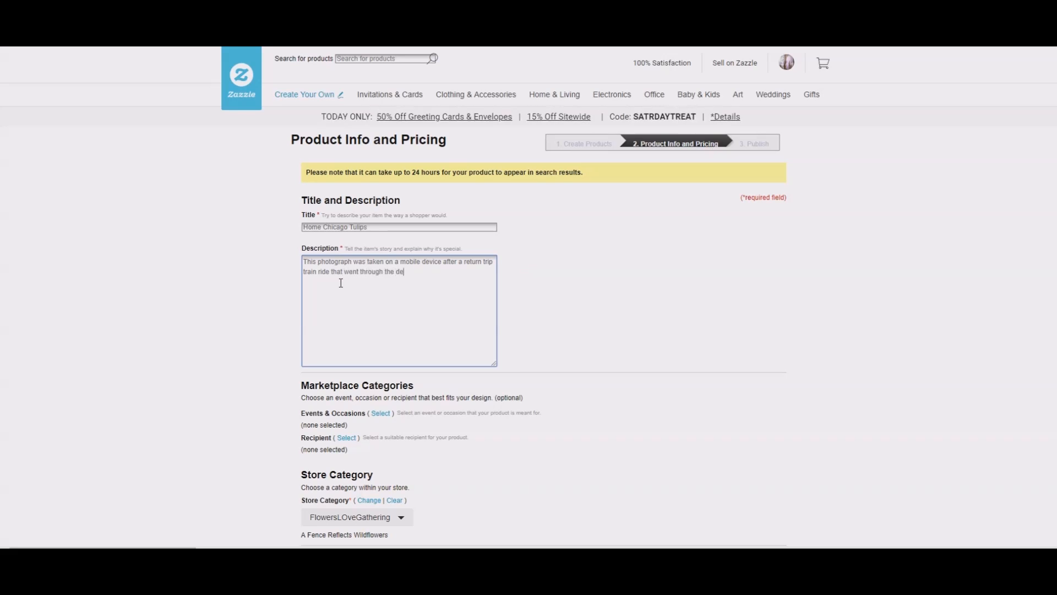
type("serts of New ")
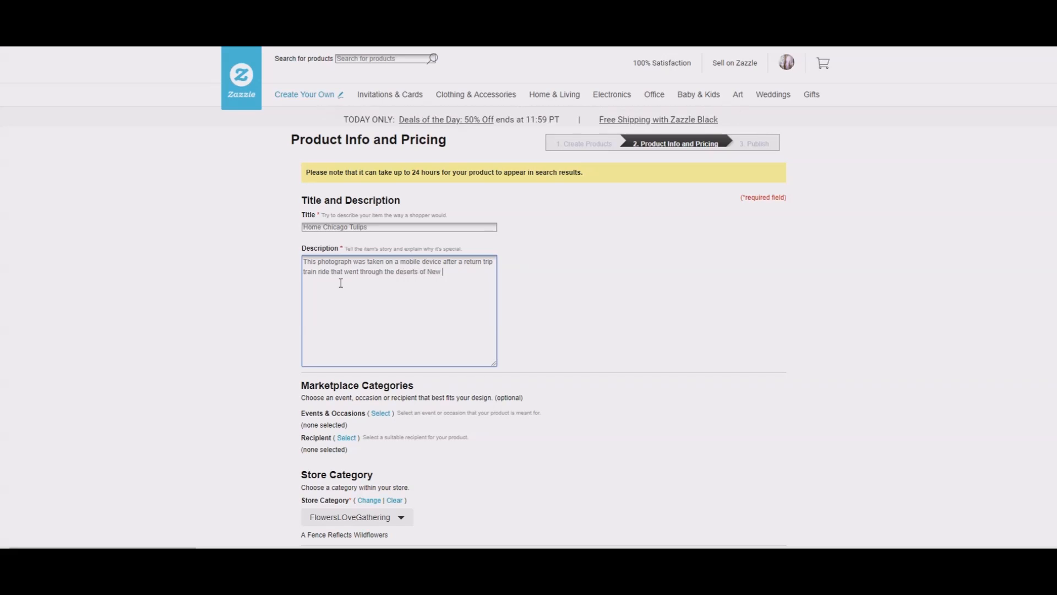
type("Mexico ")
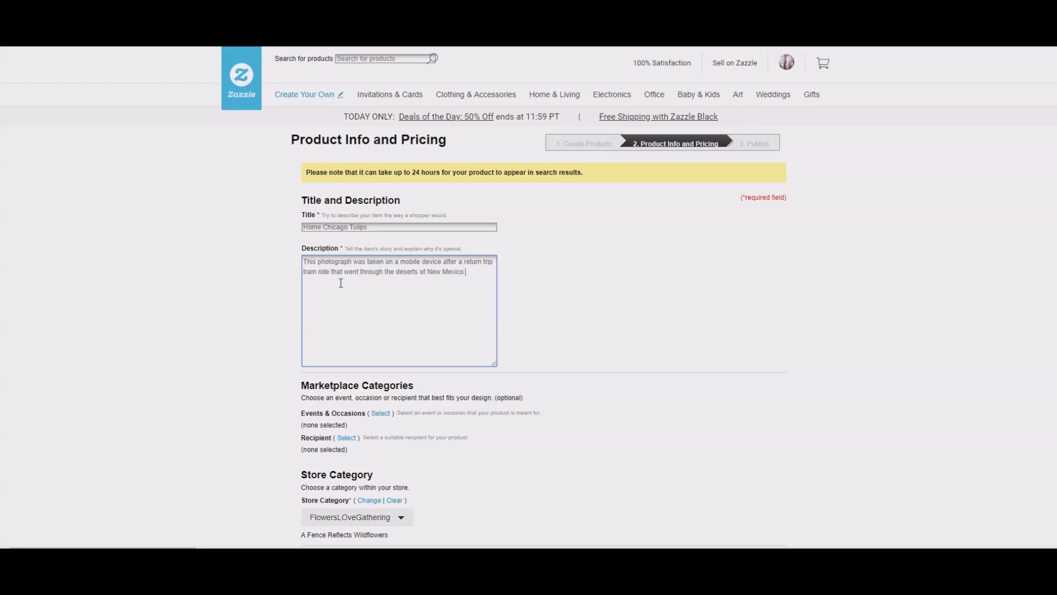
type("back in 2016.")
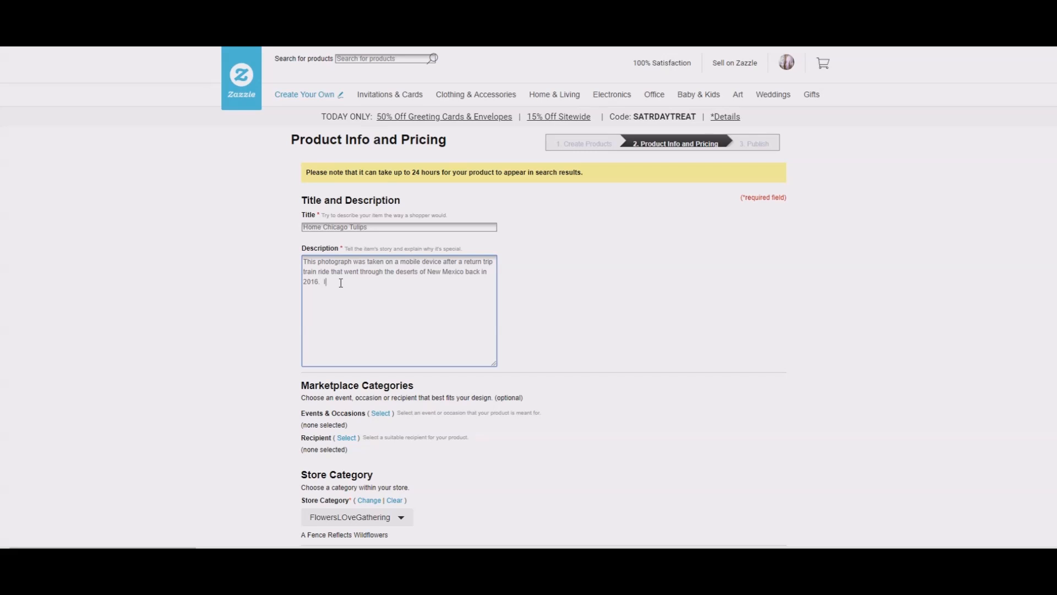
Step: Add to the description "I had been out in the South Dakota area and first took a bus that spring that headed"
type("  I had been out in t")
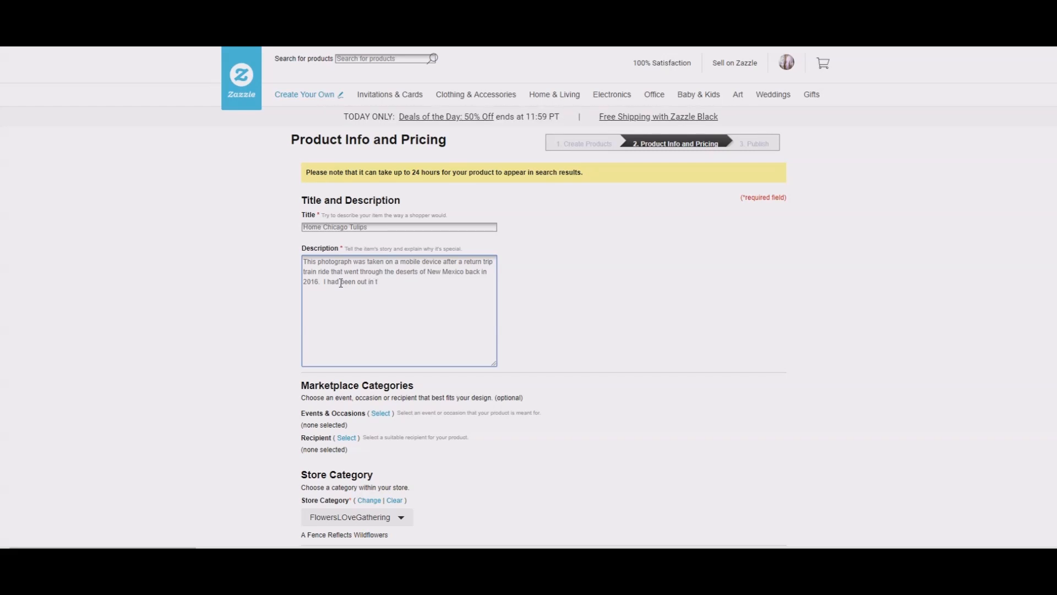
type("he South Dakota area")
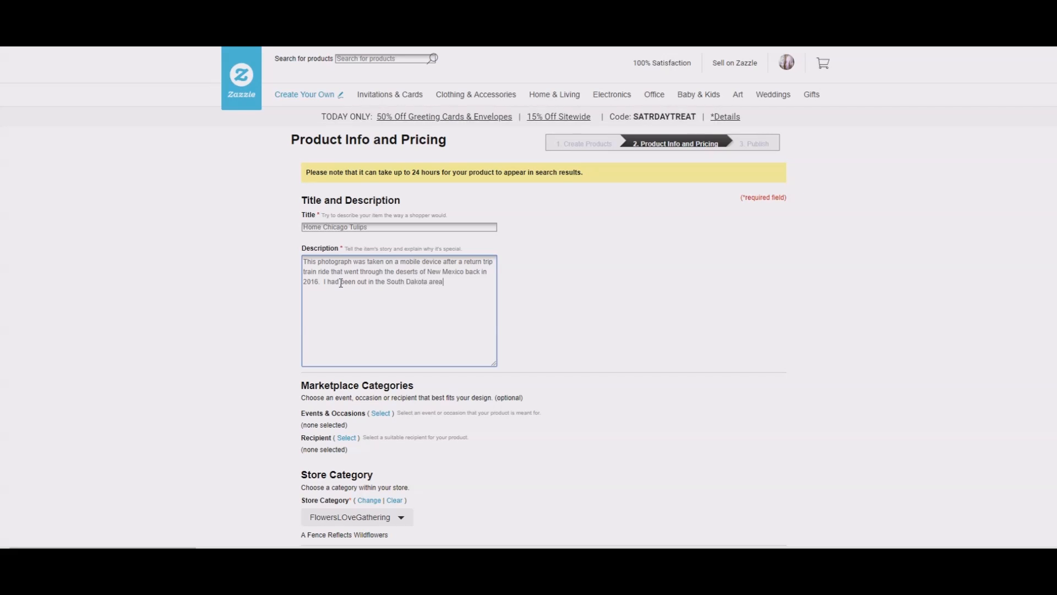
type(" and first took a")
type("b")
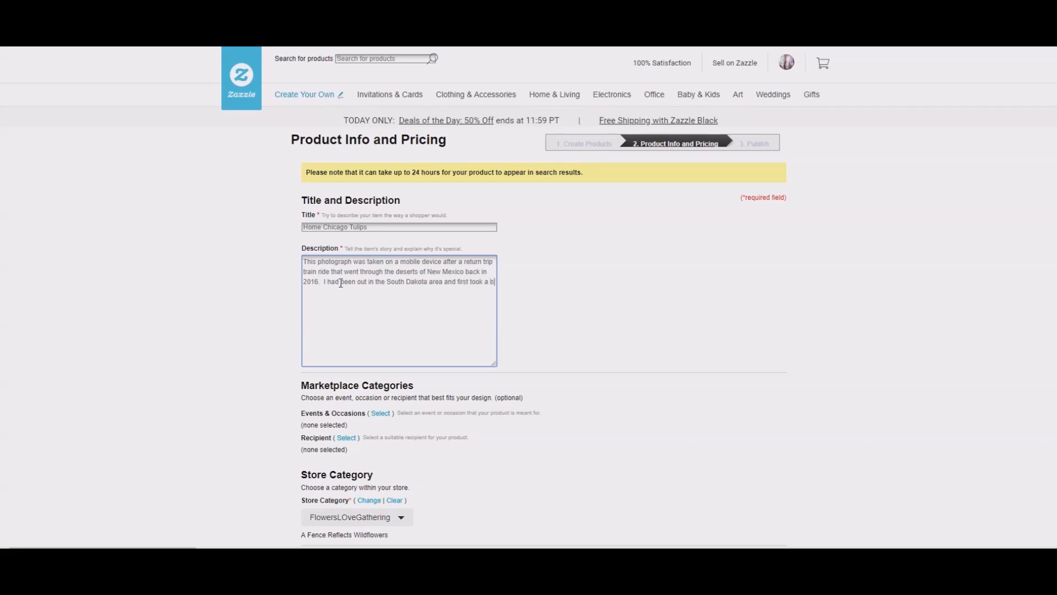
type("us that")
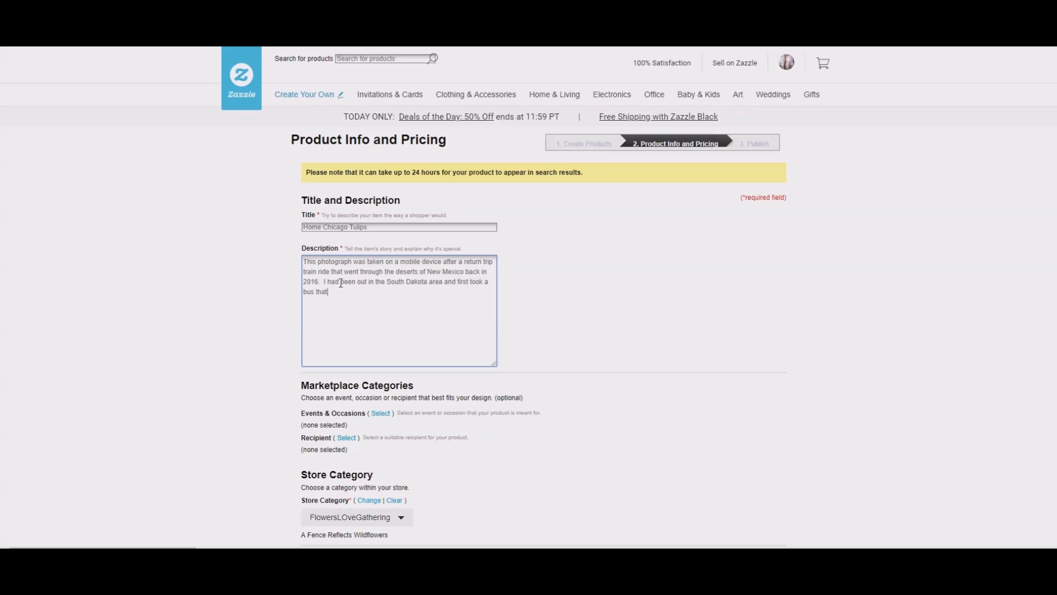
type(" spring that headed ")
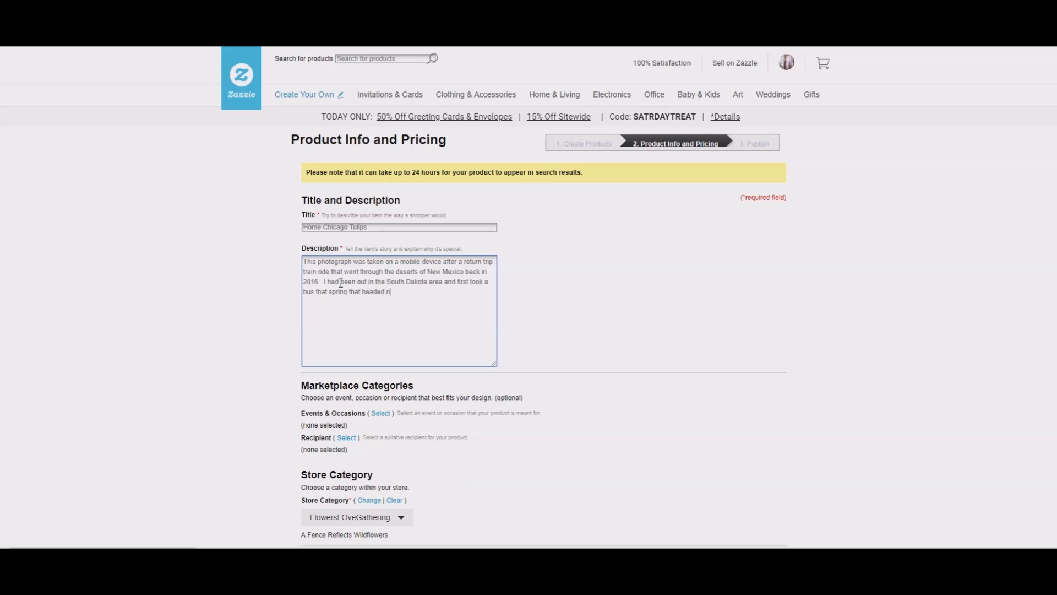
Step: Continue the description with "north and then edged south to about Las Vegas where it turned east and shortly thereafter caught a train back to Chicago."
type("north an")
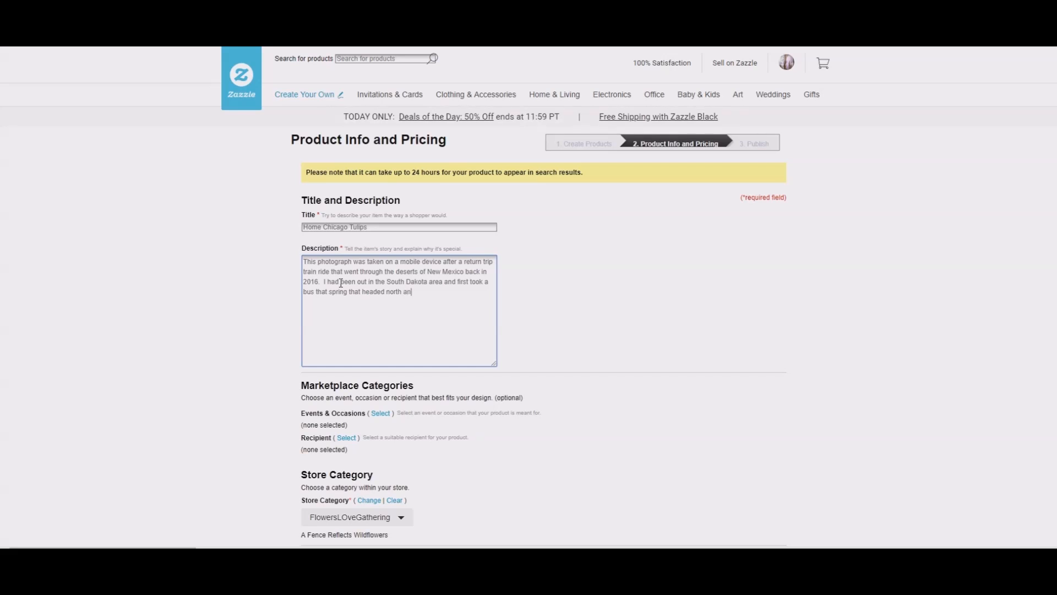
type("d then edge")
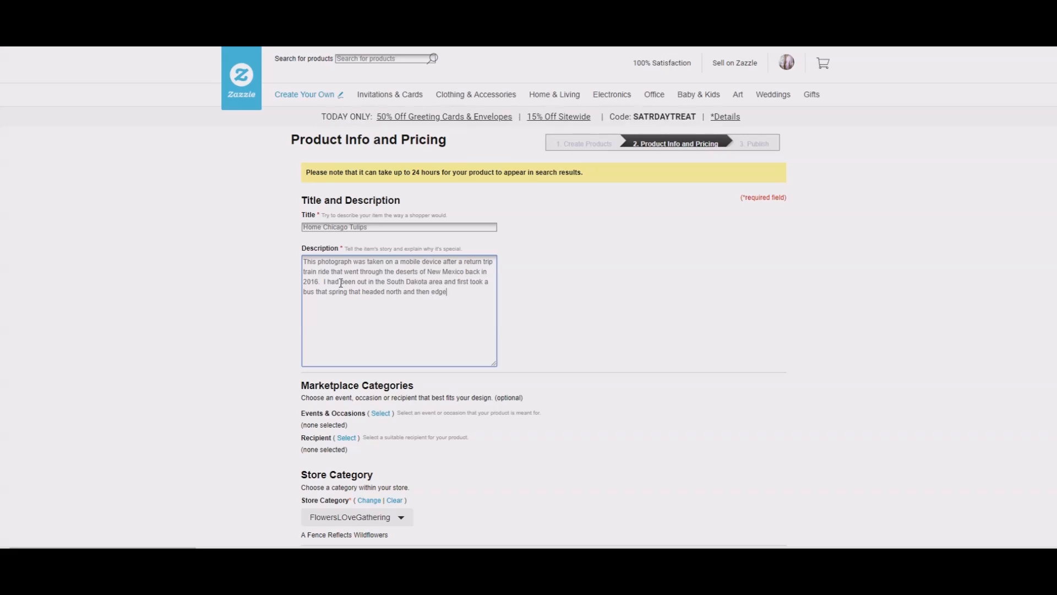
type("d south to a")
type("bout Las Ve")
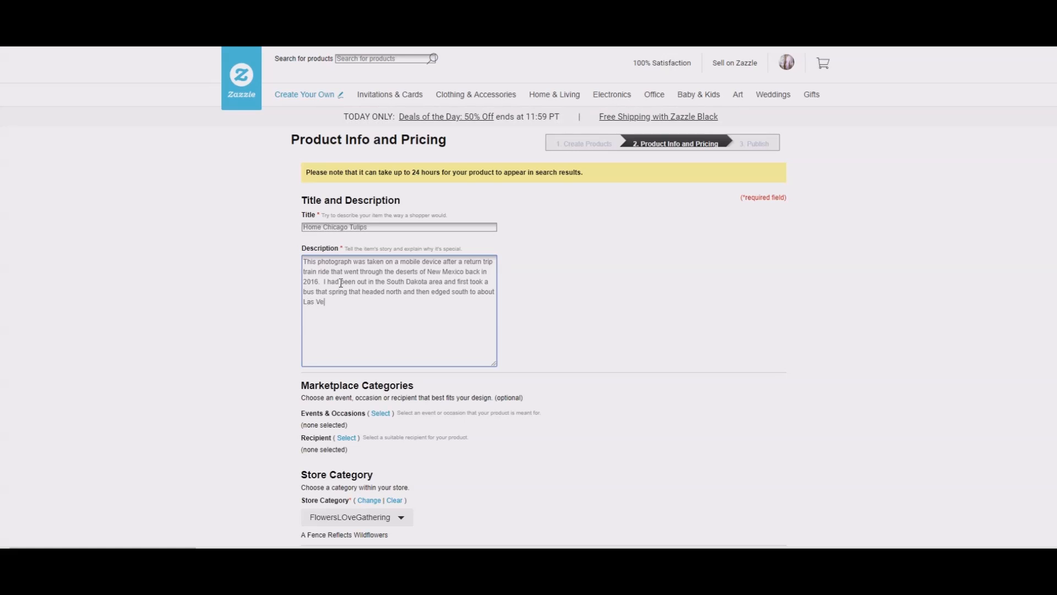
type("gas where it turne")
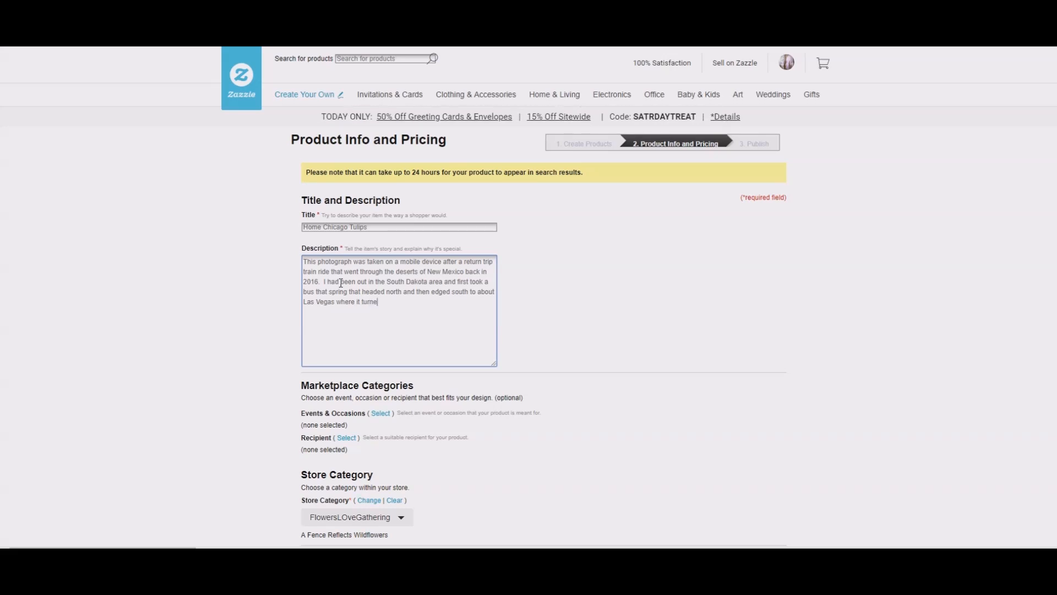
type("d east and shortly ")
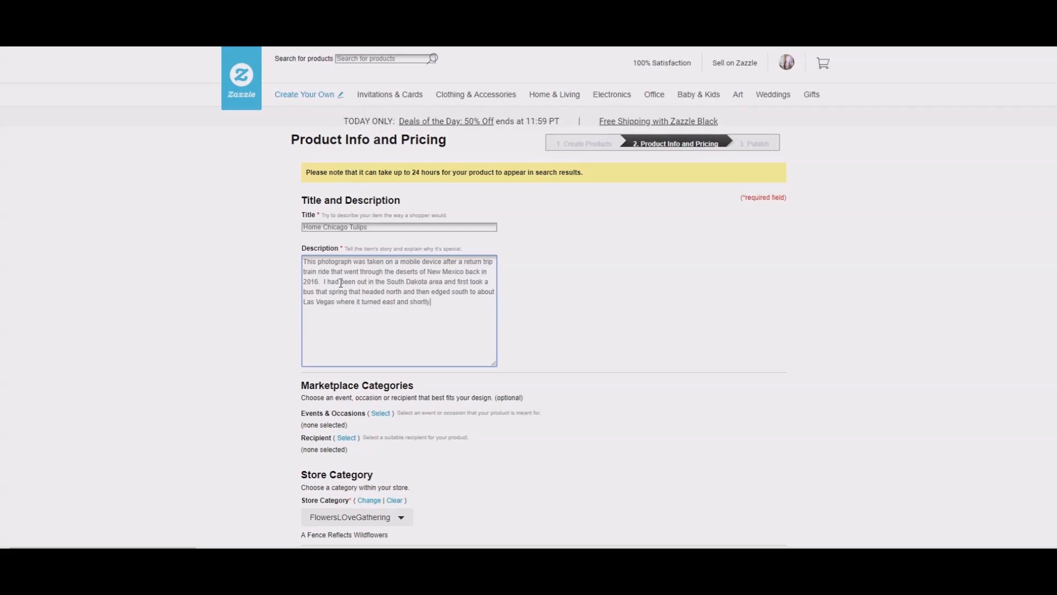
type("thereaf")
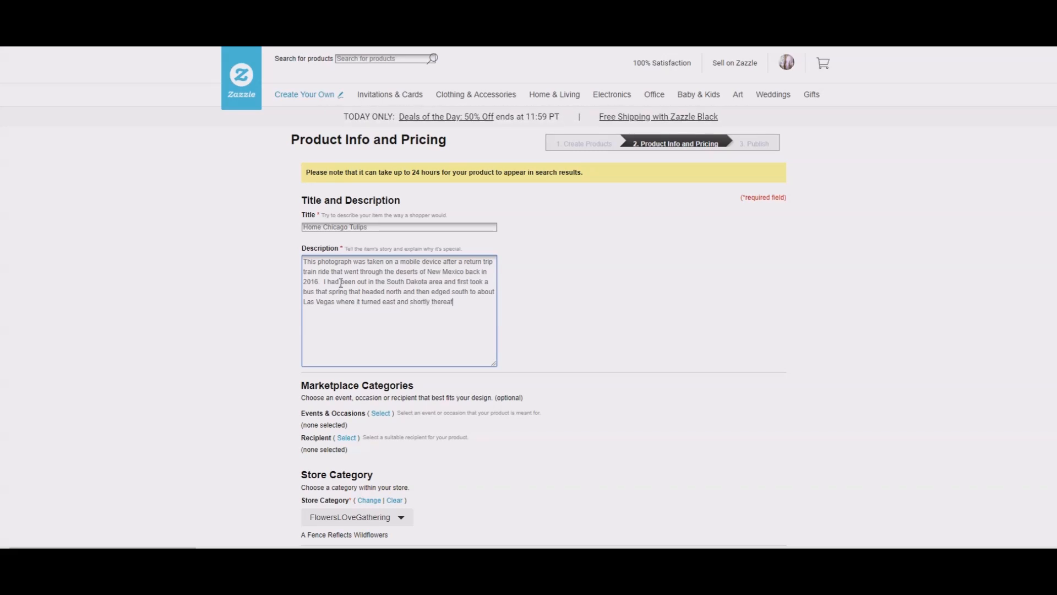
type("ter caught a train back")
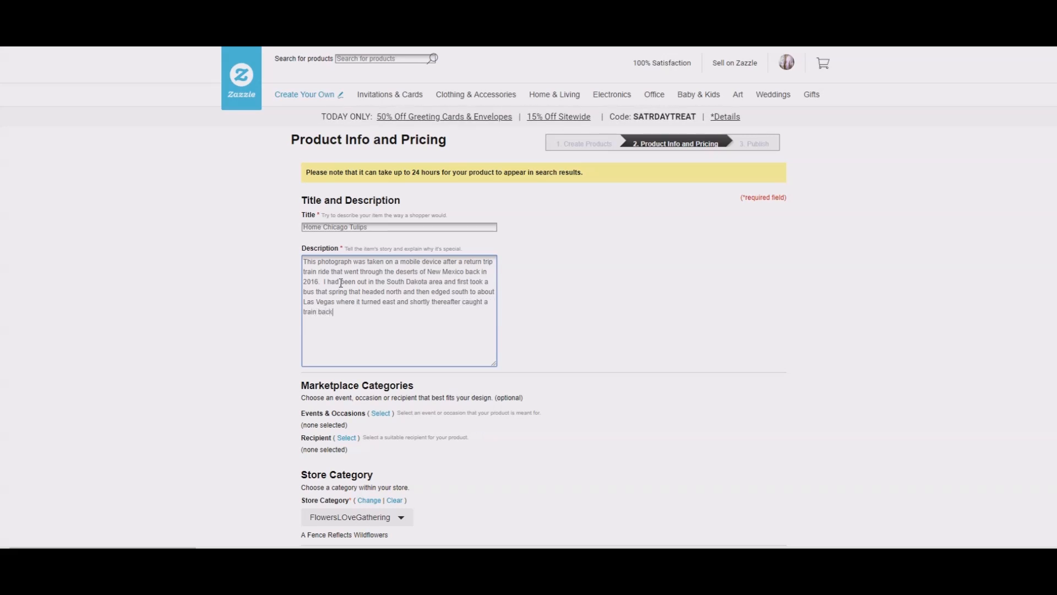
type(" to Chicago.  Got i")
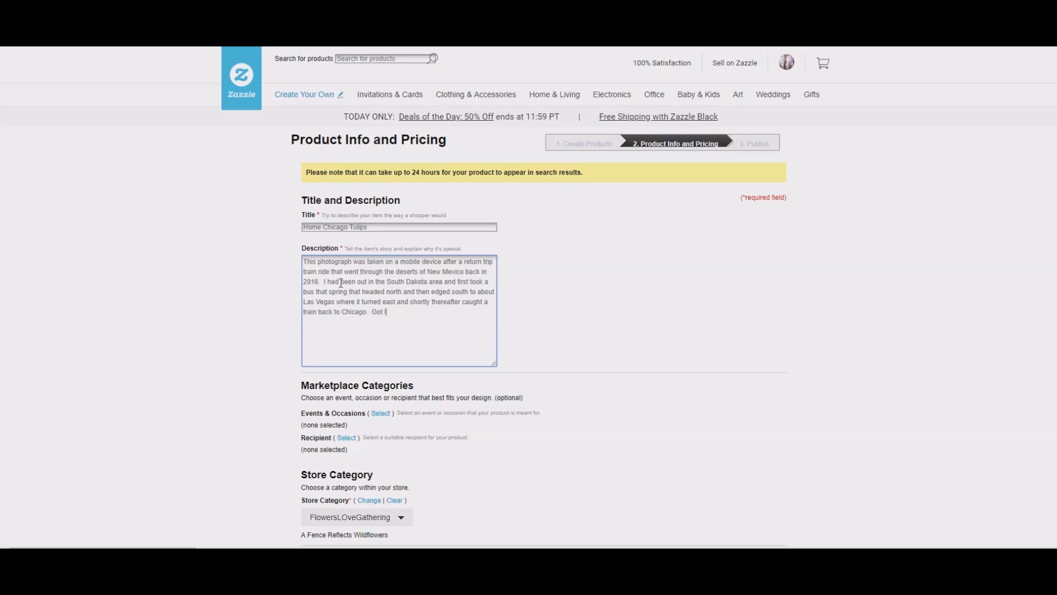
Step: Append "Got lucky. Those buses don't always run." to the description, correcting the spelling of "Those" and "buses"
type("ucky.  Thise busse")
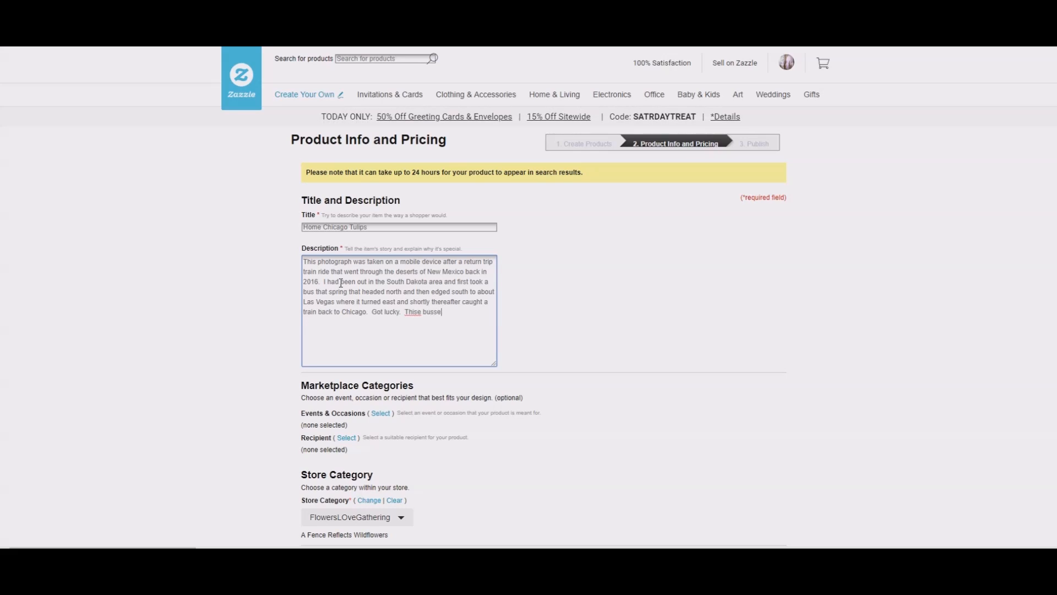
type("s")
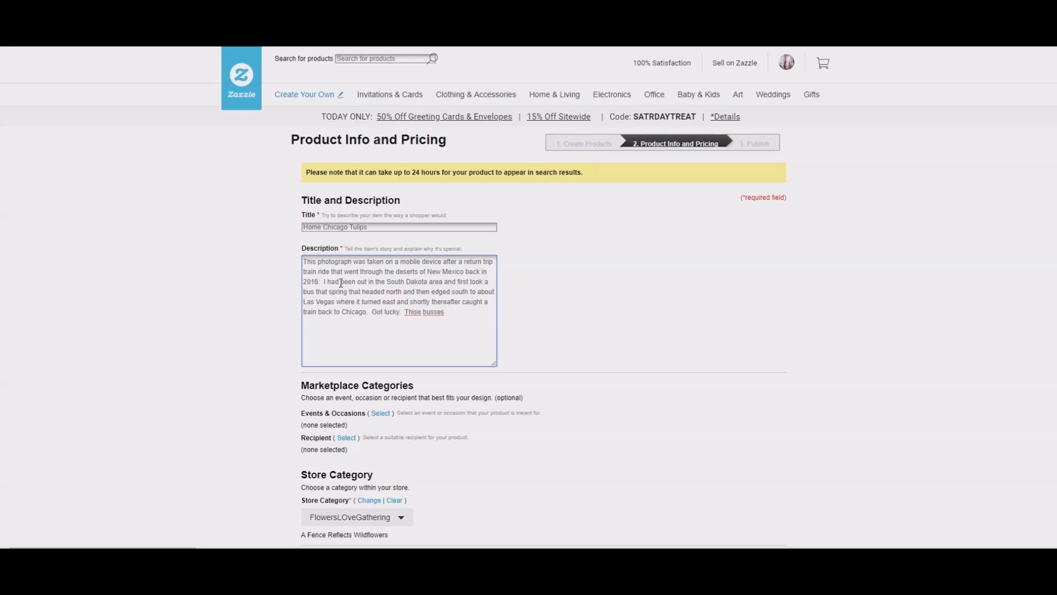
left_click(417, 311)
key("BackSpace")
type("o")
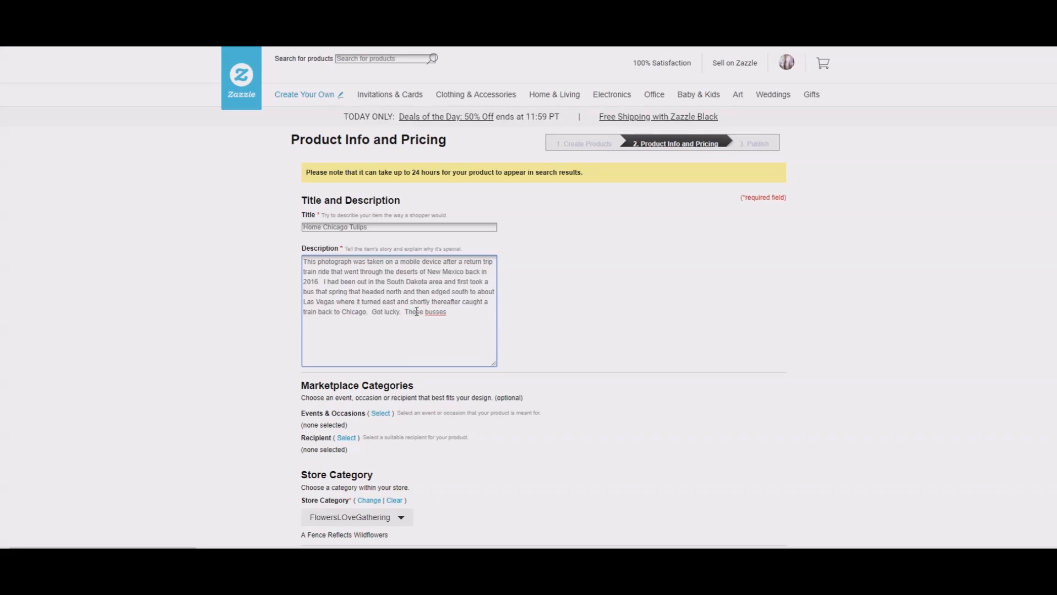
right_click(440, 314)
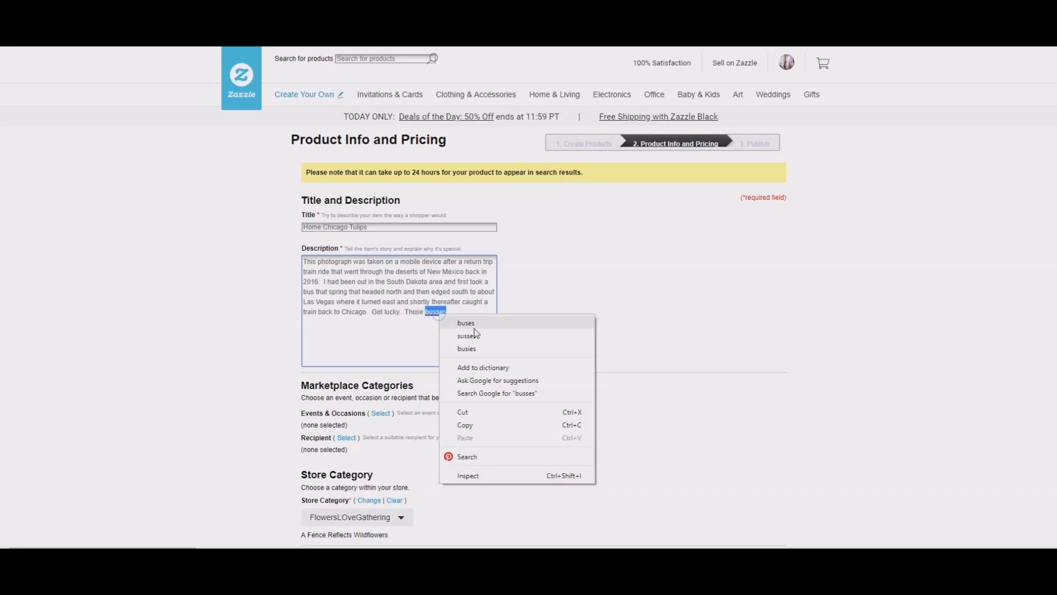
left_click(474, 325)
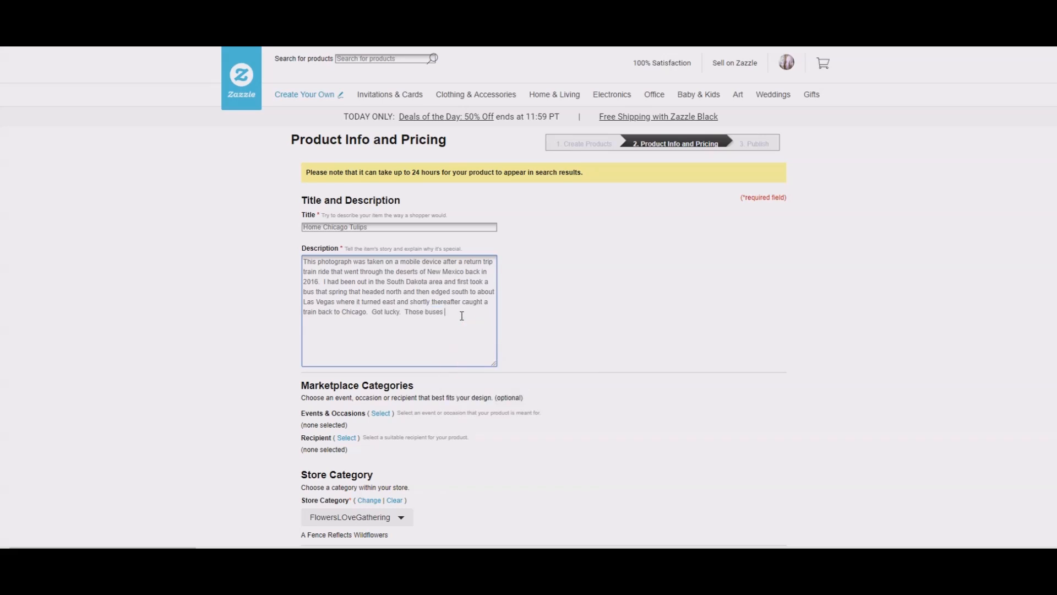
type("don't")
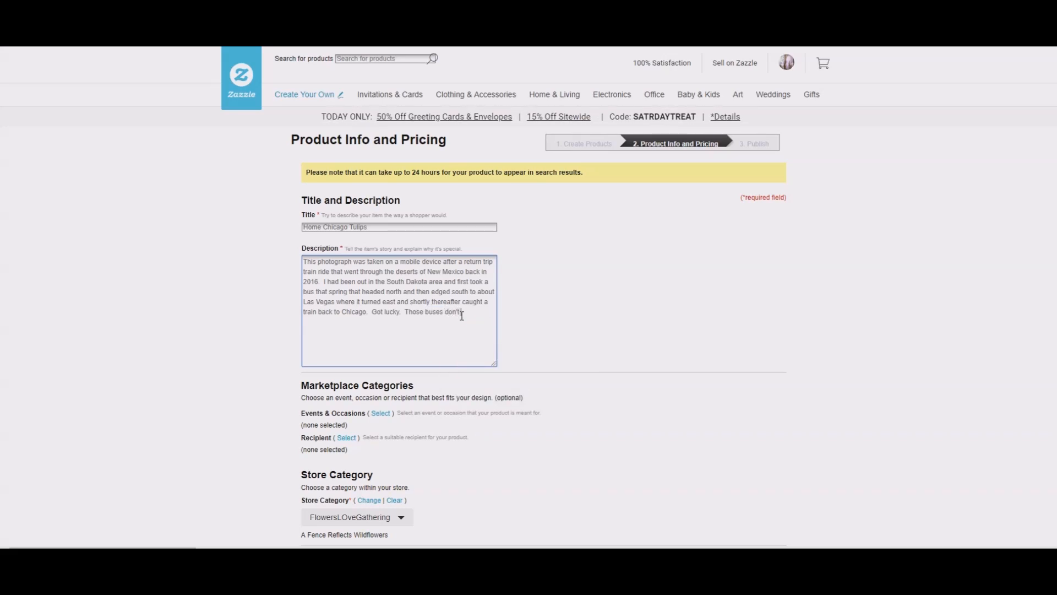
type(" always run.")
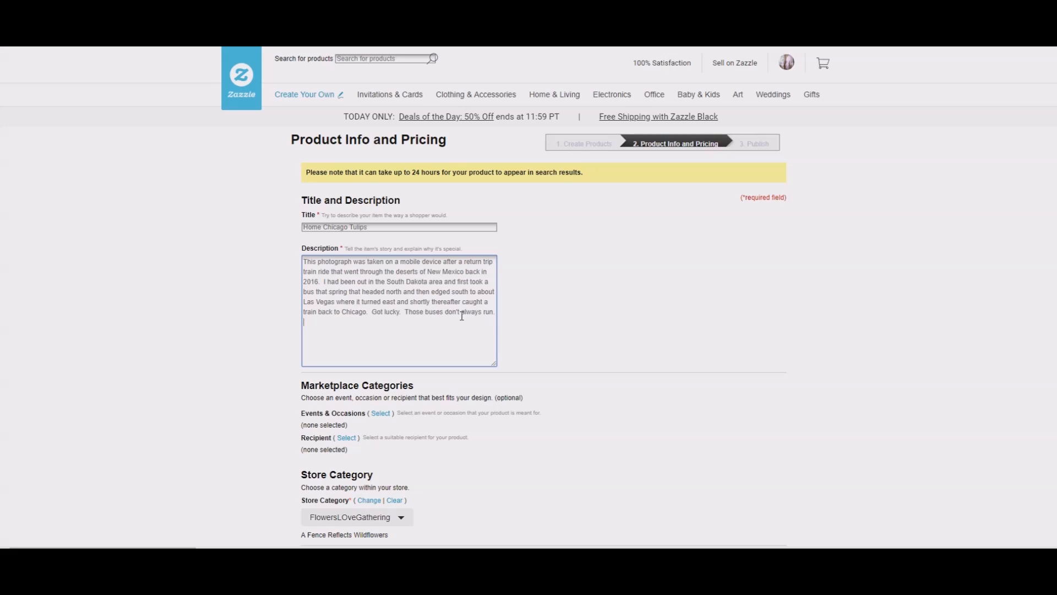
Step: Append "So relieved to be back in the midwest, I sat in a park somewhere in the loop and sipped a softdrink." to the description
type("So rel")
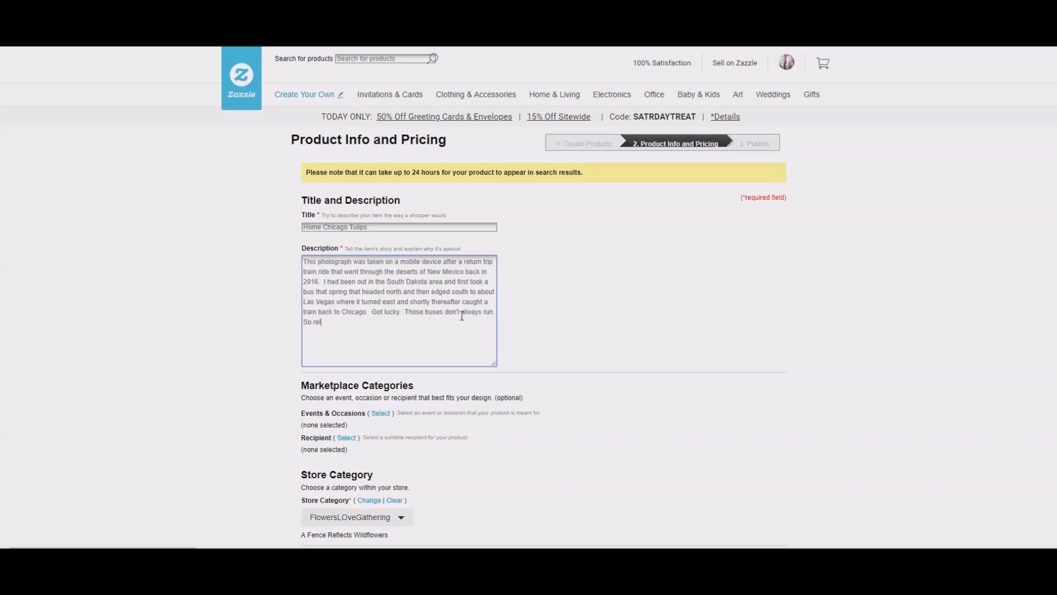
type("ieved to be back in the m")
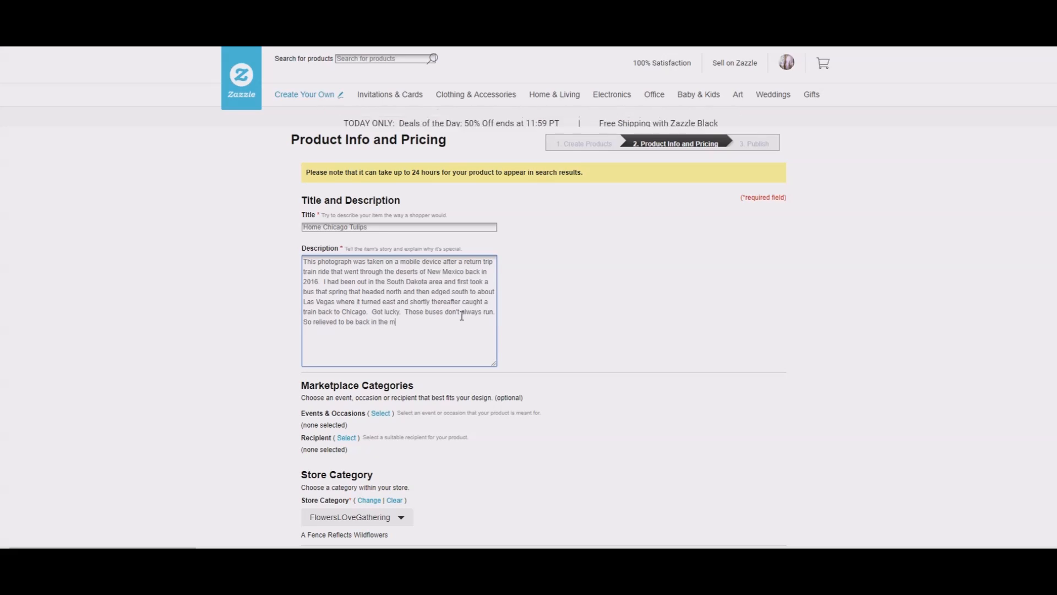
type("idwest. ")
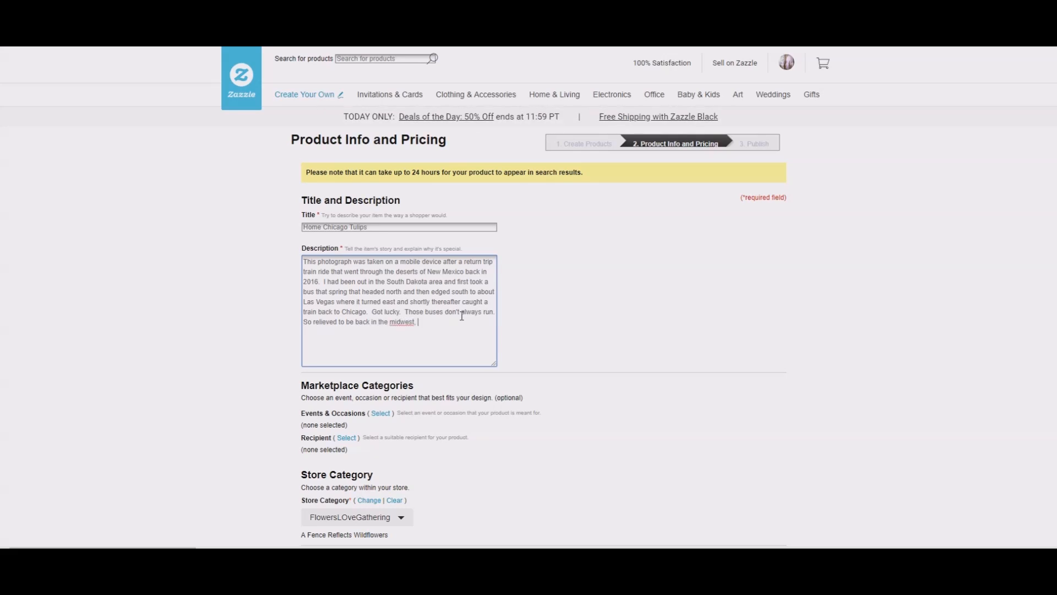
type("I sat in  a par")
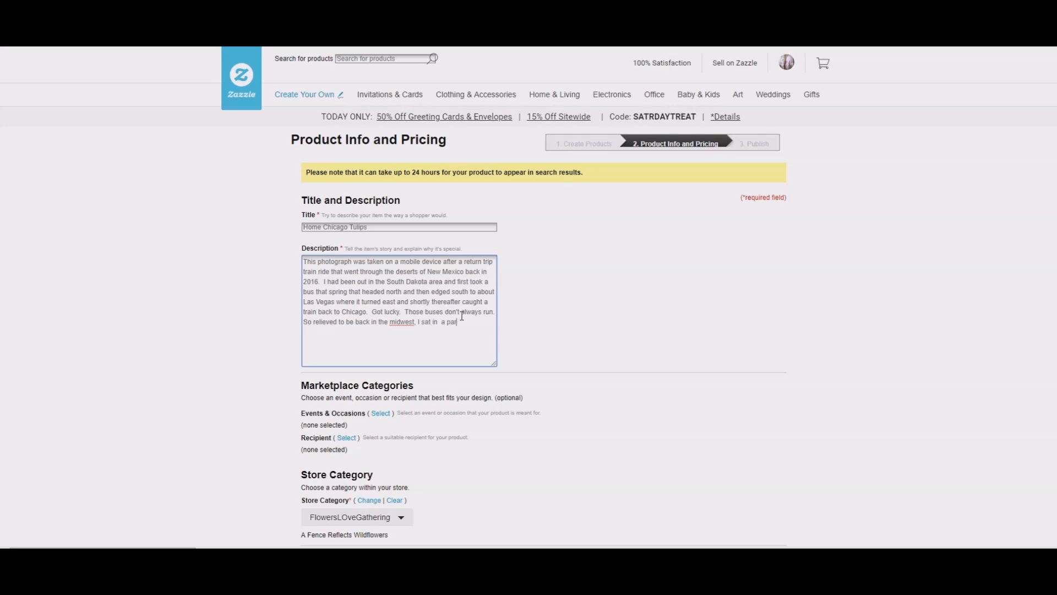
type("k somewh")
type("ere in th")
type("e loop an")
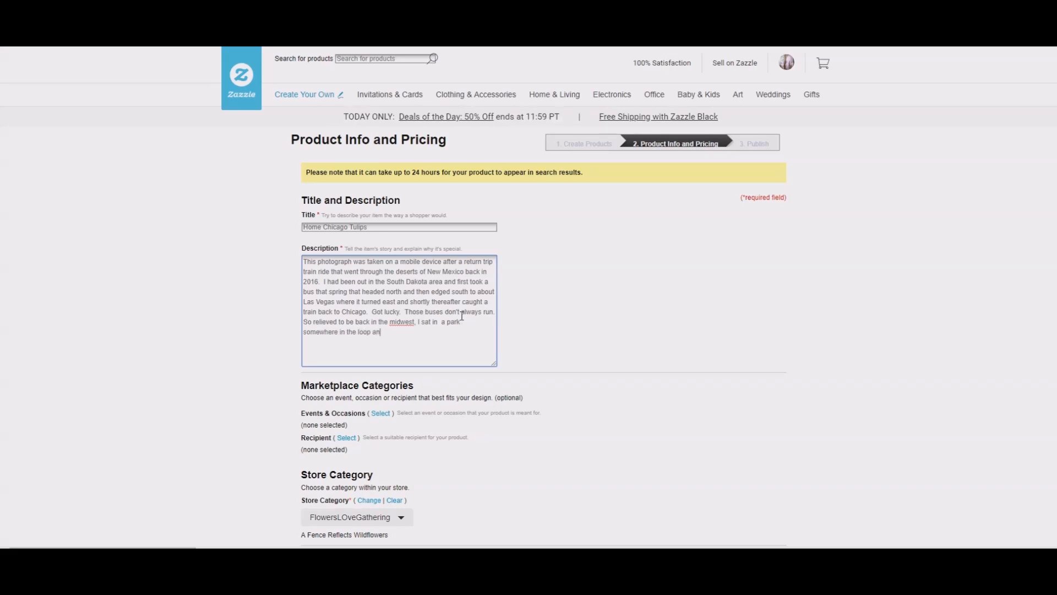
type("d sipped a")
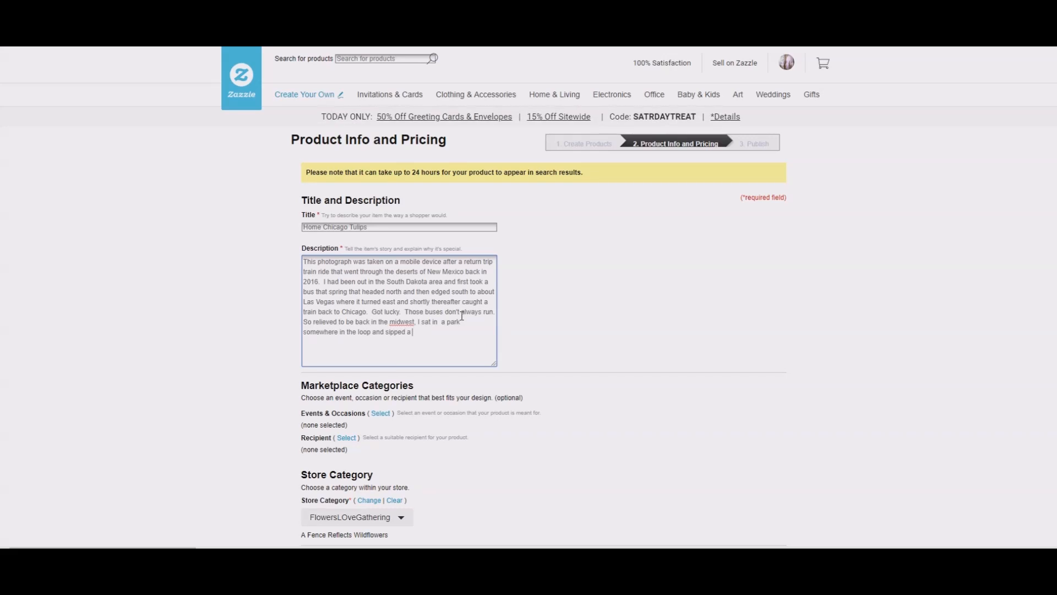
type(" softdrink.  Dec")
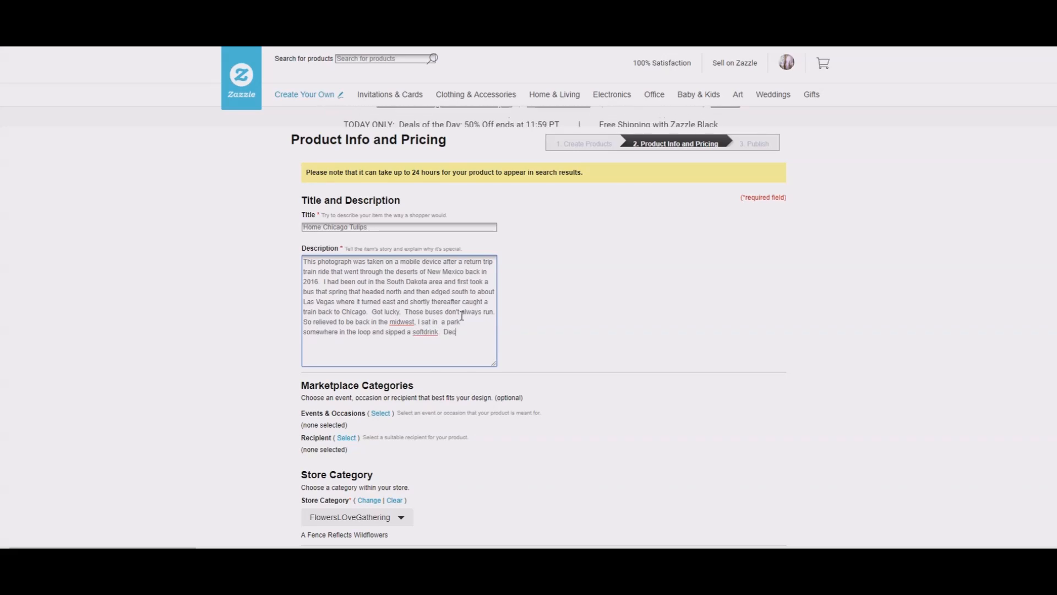
Step: Finish the description with "Decided to take this photo. You can hardly tell it was a curated garden downtown." and select its full text
type("ided to ")
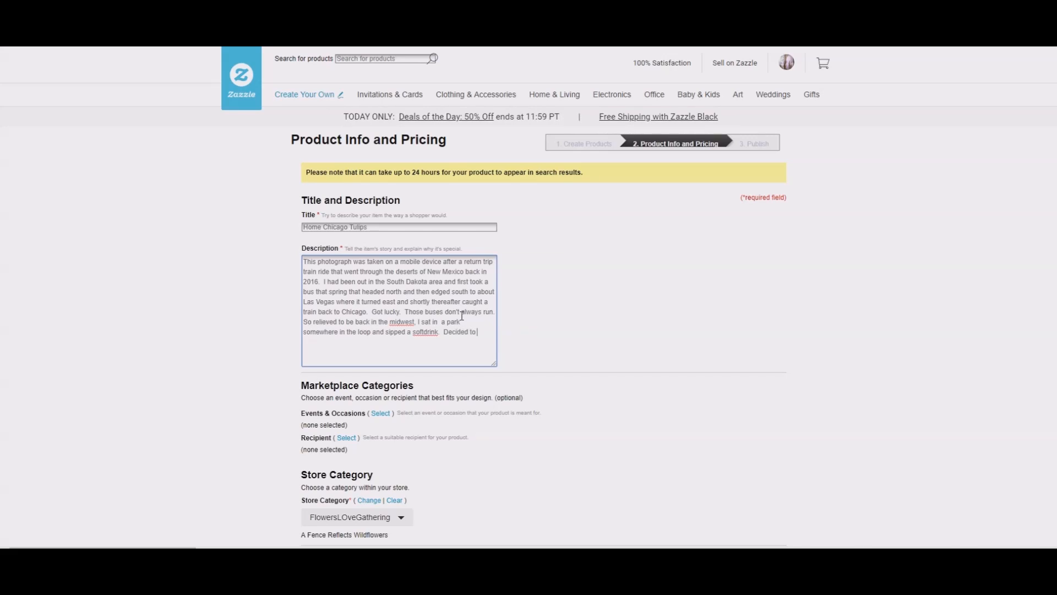
type("take this photo")
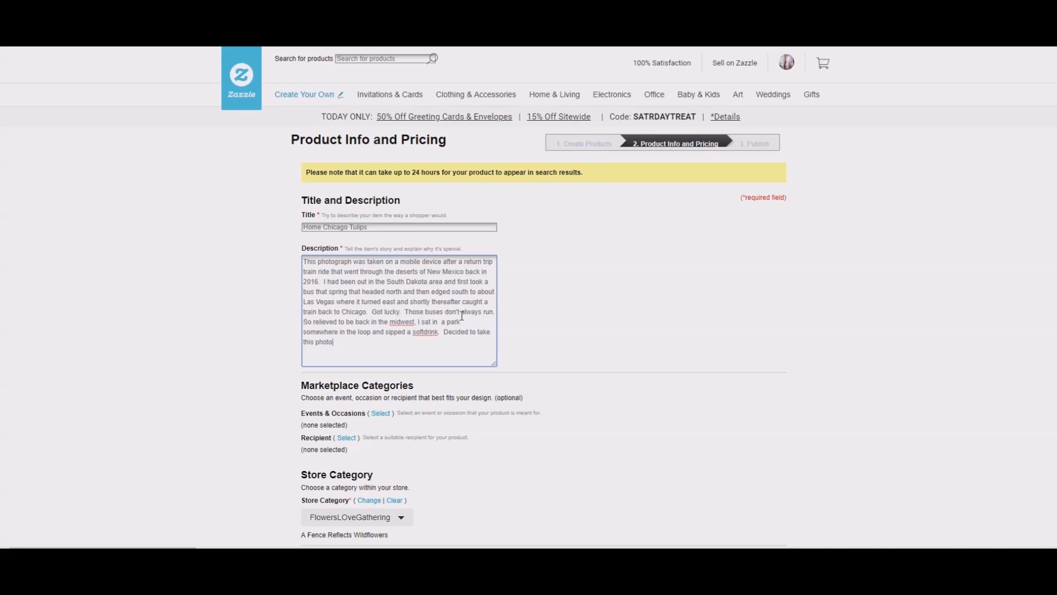
type(".  You can hardly")
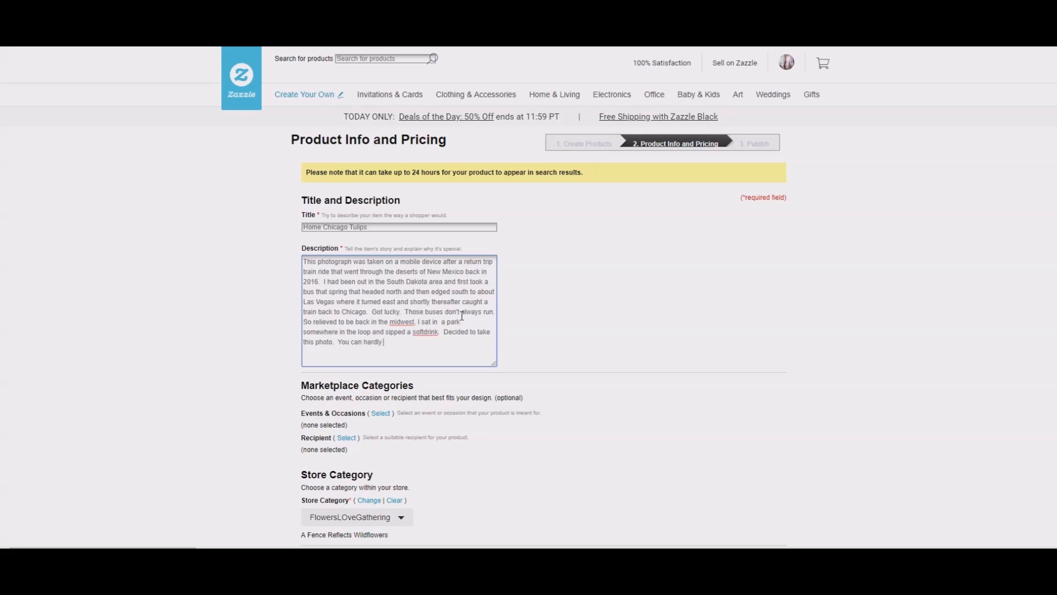
type(" tell it was a cur")
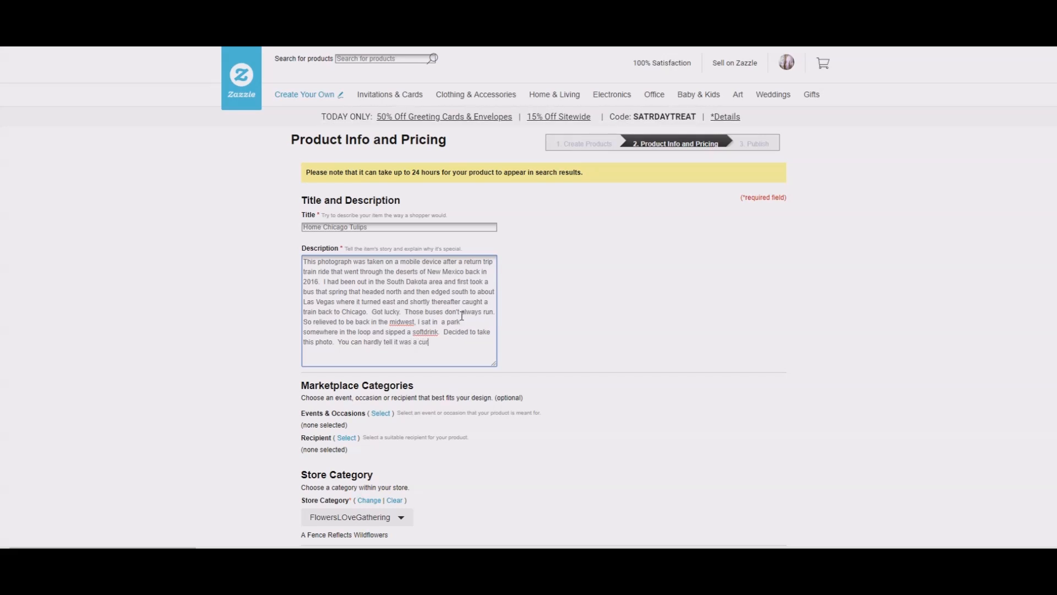
type("ated garden downtown.")
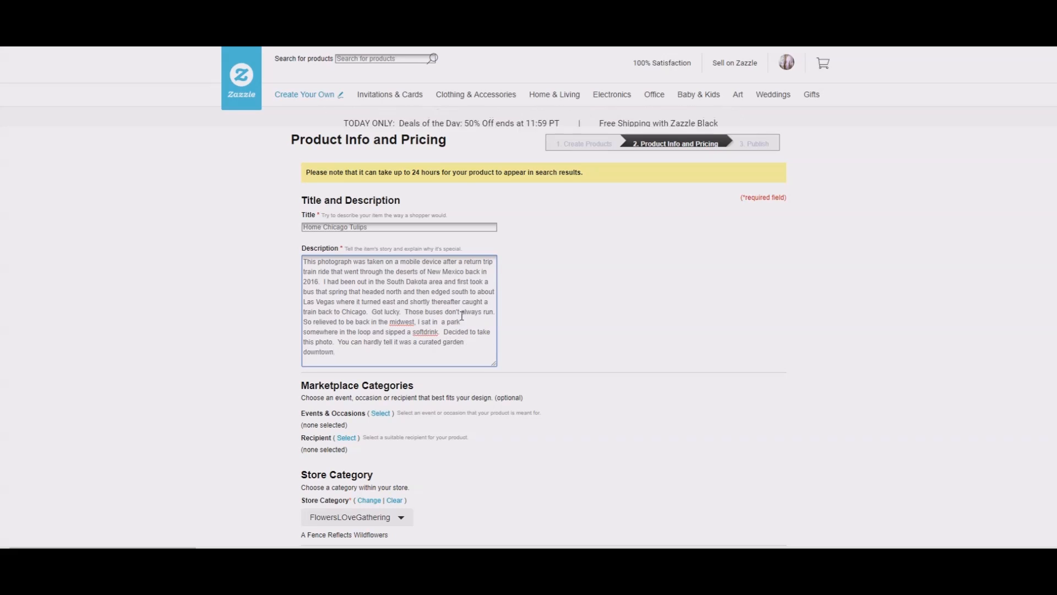
left_click_drag(377, 349, 303, 302)
left_click_drag(254, 279, 265, 238)
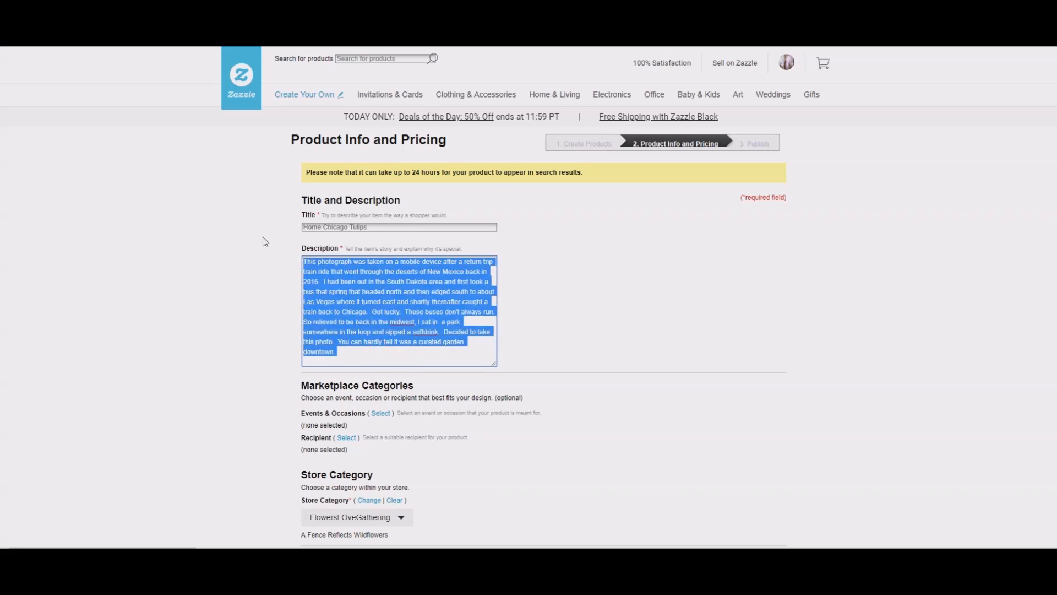
left_click(583, 346)
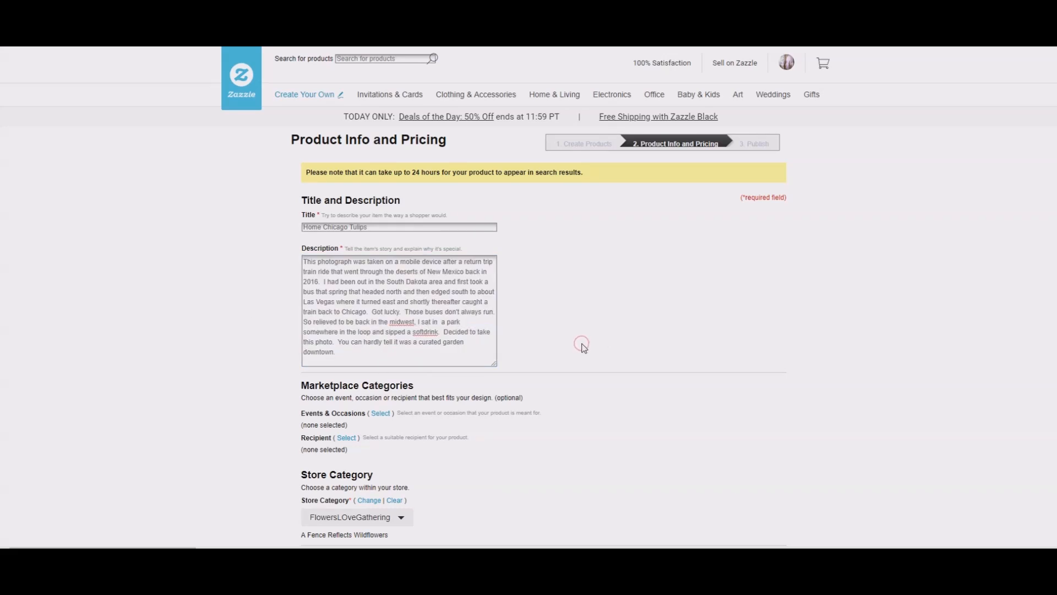
Step: Change the store category from the preselected one to Home Chicago Tulips within the FlowersLOveGathering store
scroll(584, 348, "down", 2)
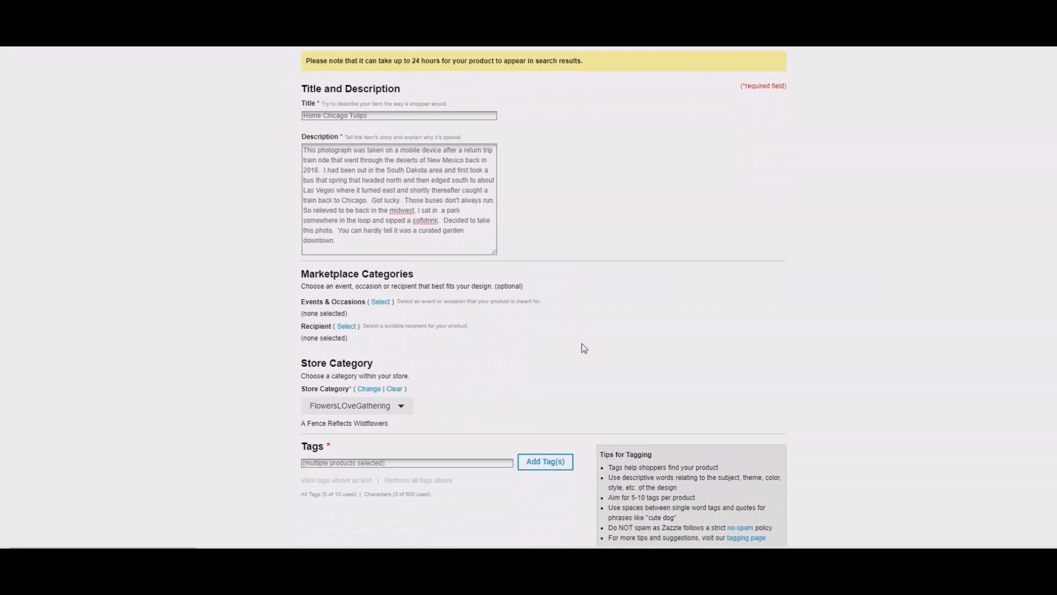
left_click(371, 389)
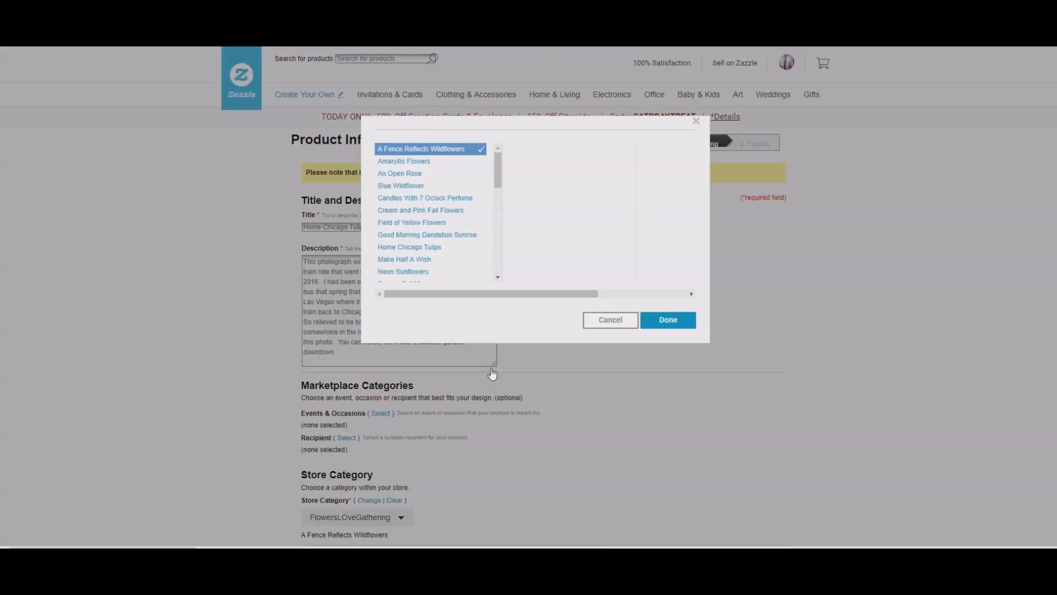
left_click(419, 247)
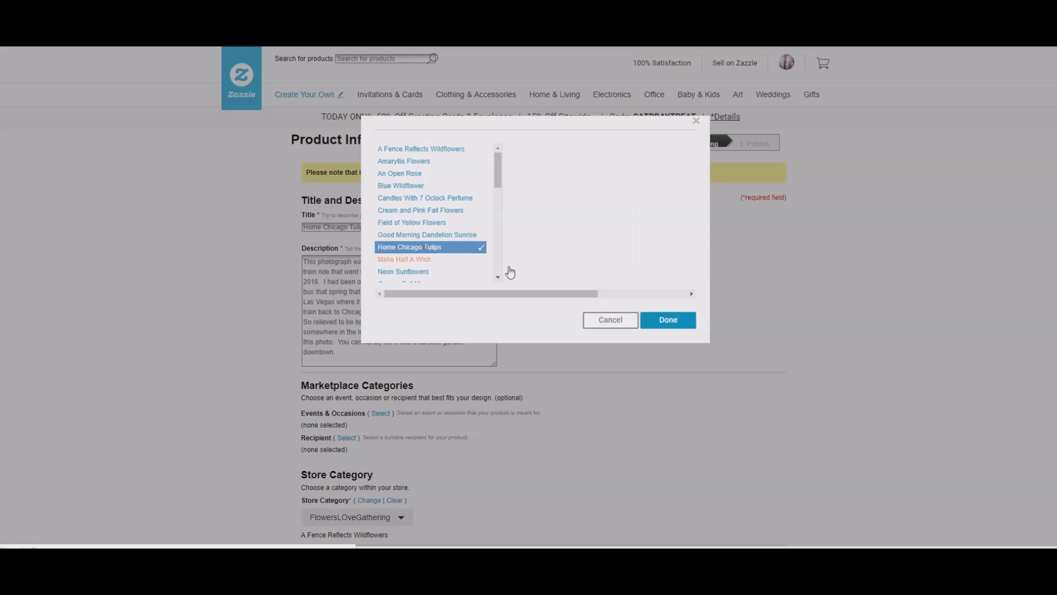
left_click(678, 321)
Step: Add the tags tulips, spring, flowers and garden to the products
scroll(454, 340, "down", 2)
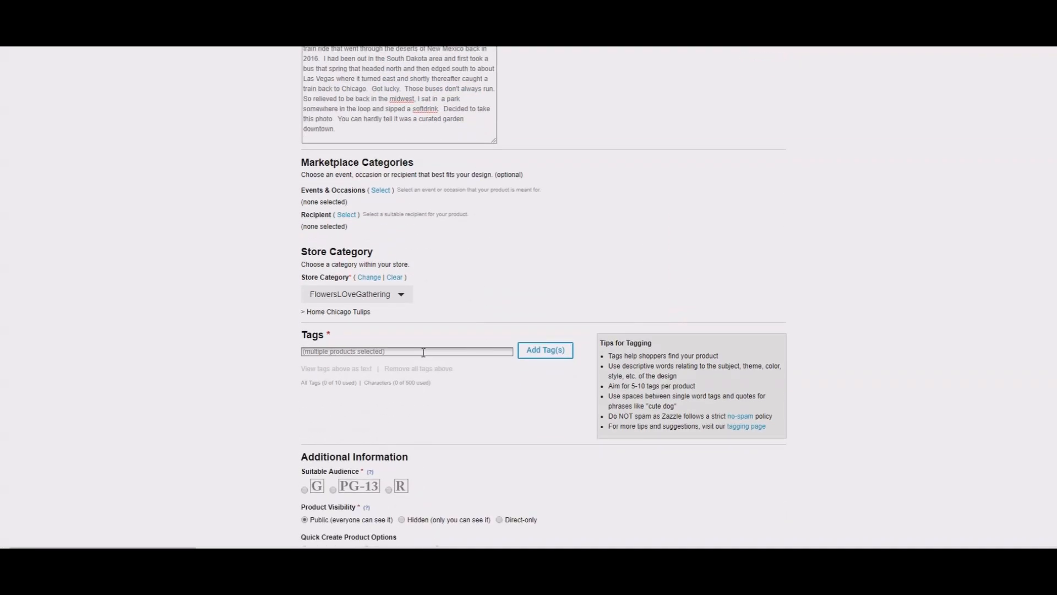
left_click(425, 353)
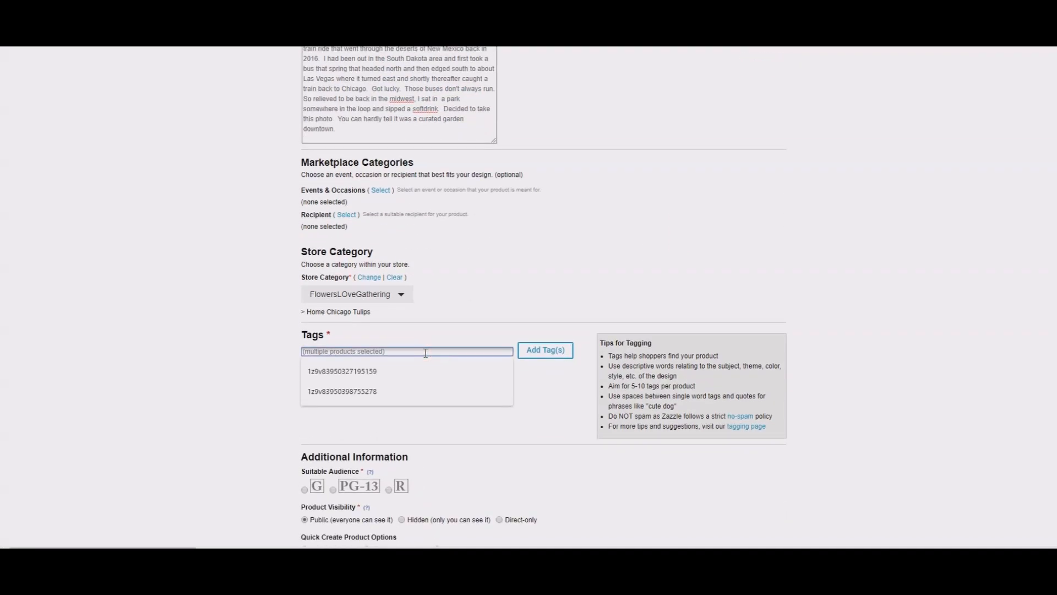
type("tulips")
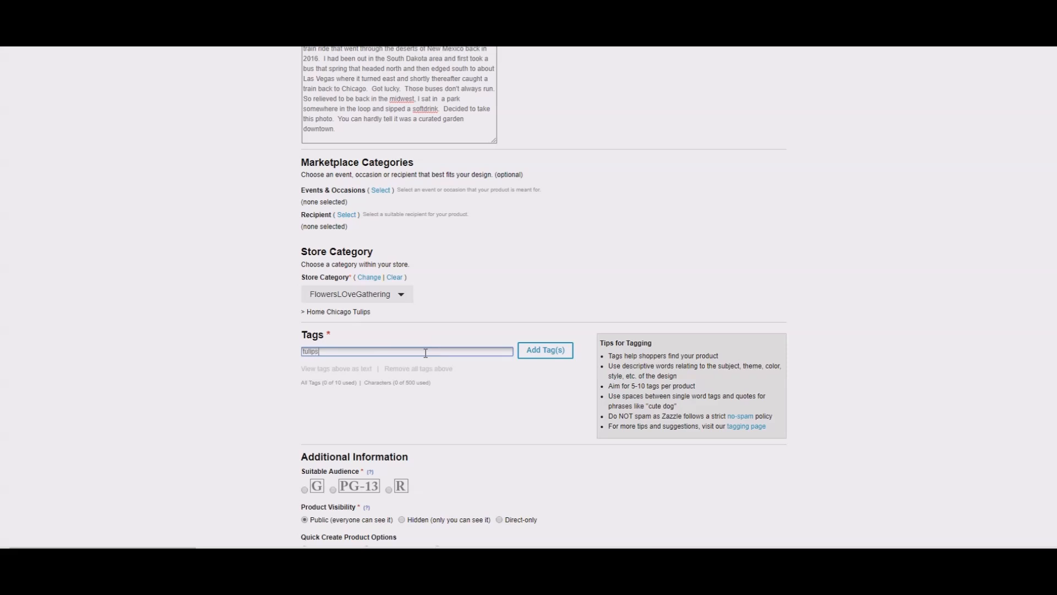
type(", spring, flowers, garden")
key("Return")
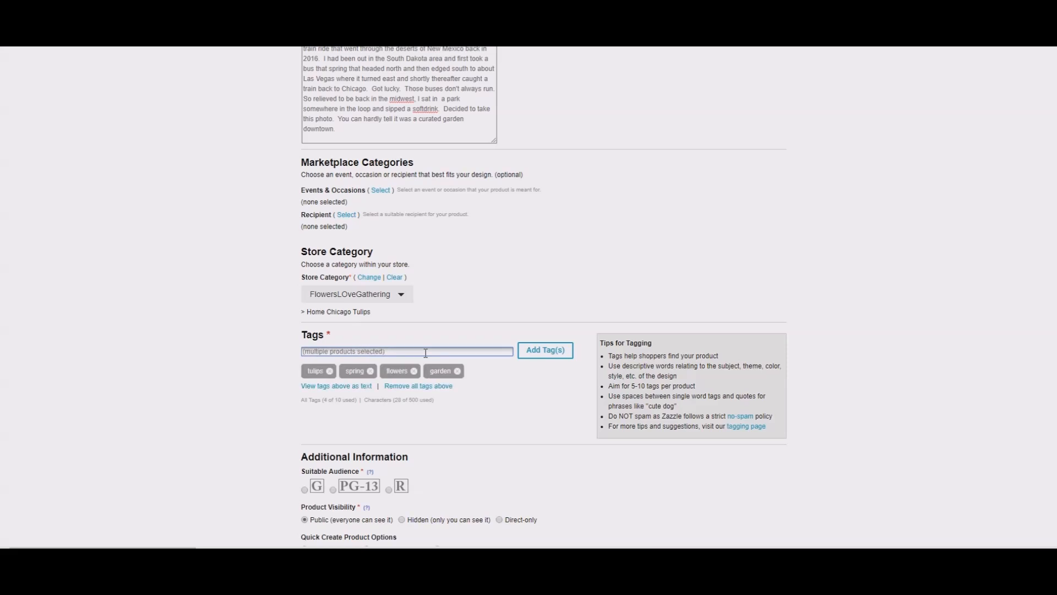
Step: Set the suitable audience to G, accept the publishing rights agreement and robot check, and post the products
scroll(426, 353, "down", 3)
left_click(305, 320)
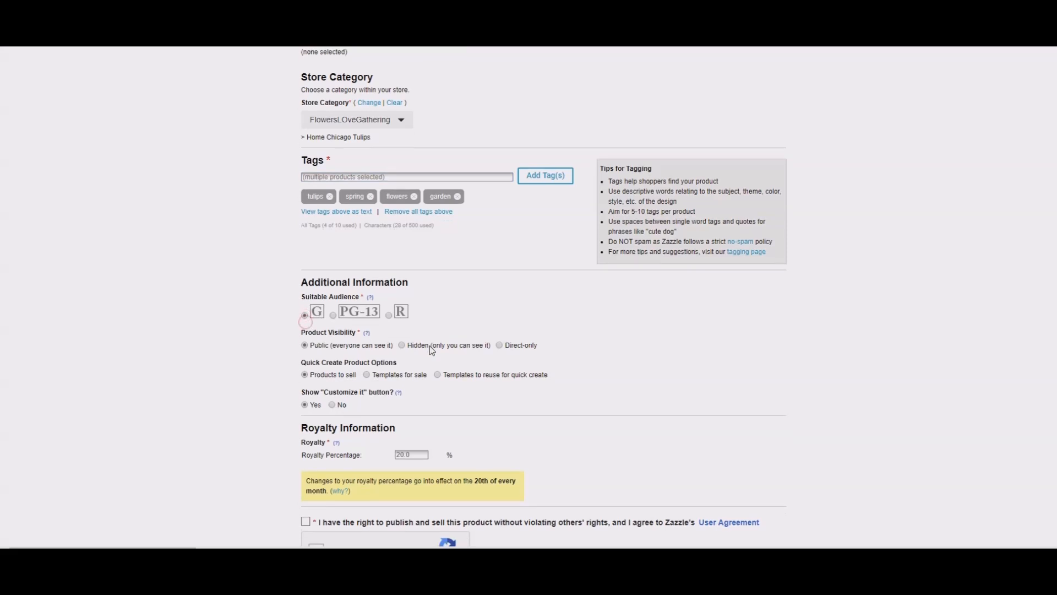
scroll(430, 346, "down", 3)
left_click(306, 392)
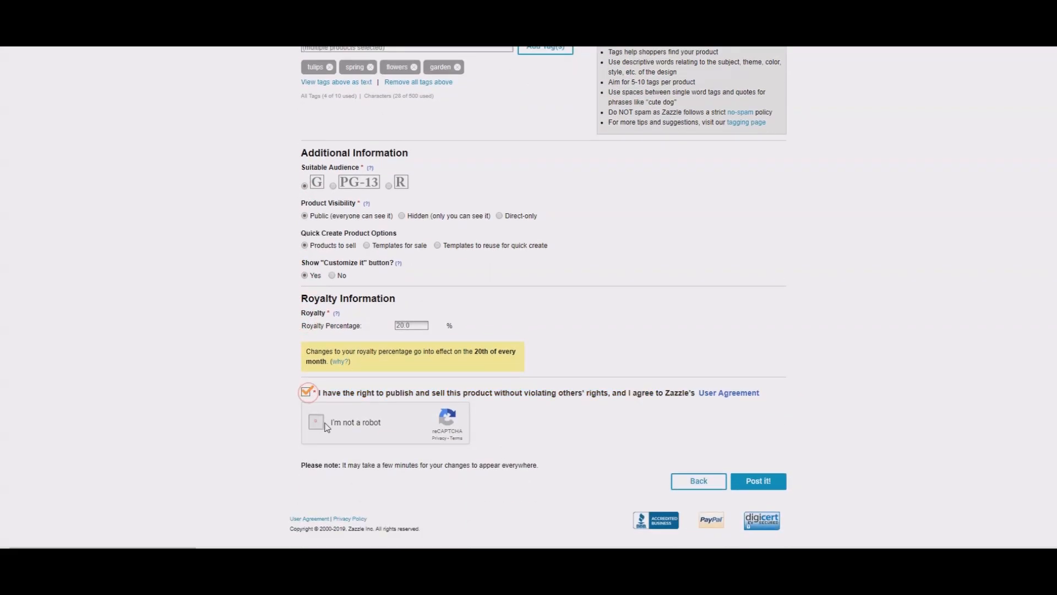
left_click(319, 422)
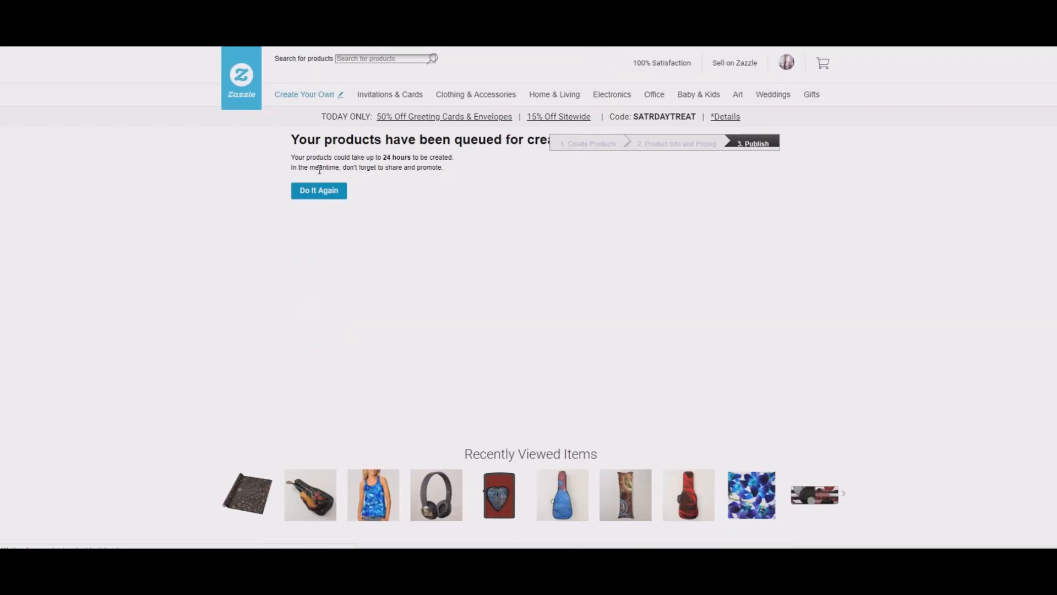
Step: Start another quick create batch using the Create Vertical Products 4 template set from the bloomingvinedesign store
left_click(336, 193)
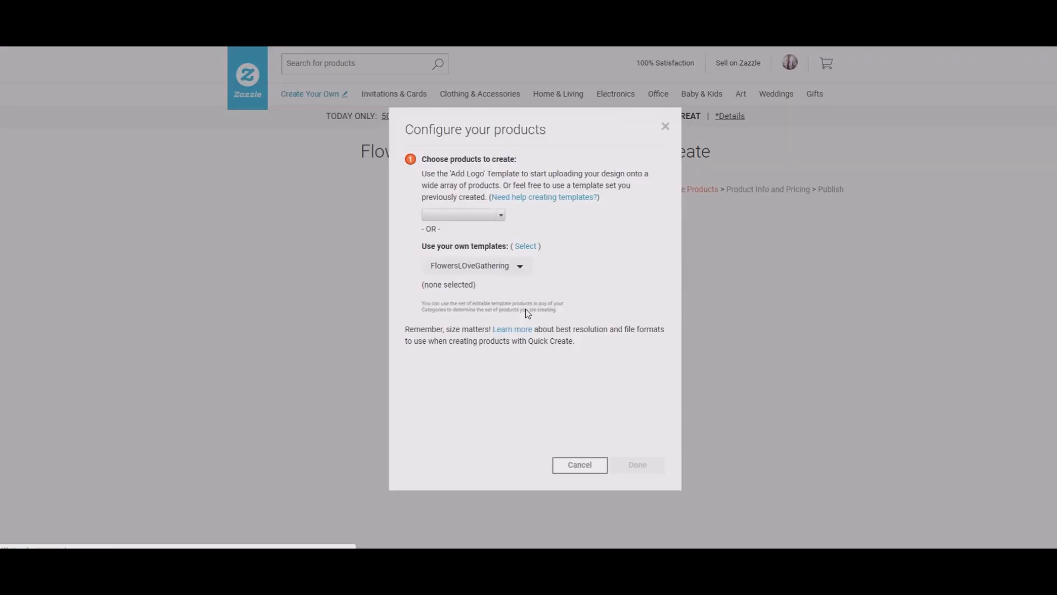
left_click(516, 268)
left_click(475, 81)
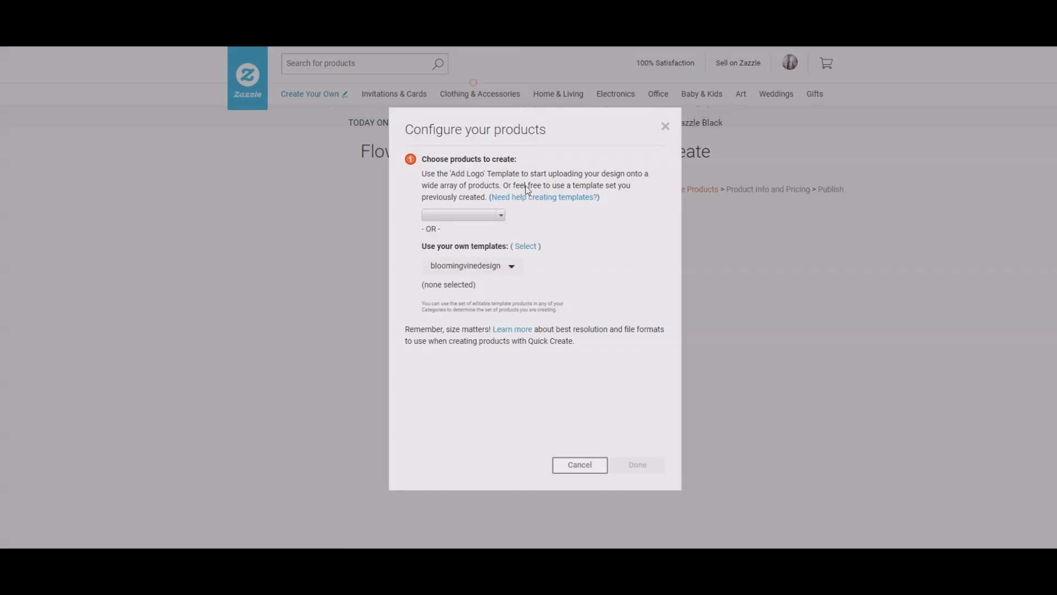
left_click(526, 245)
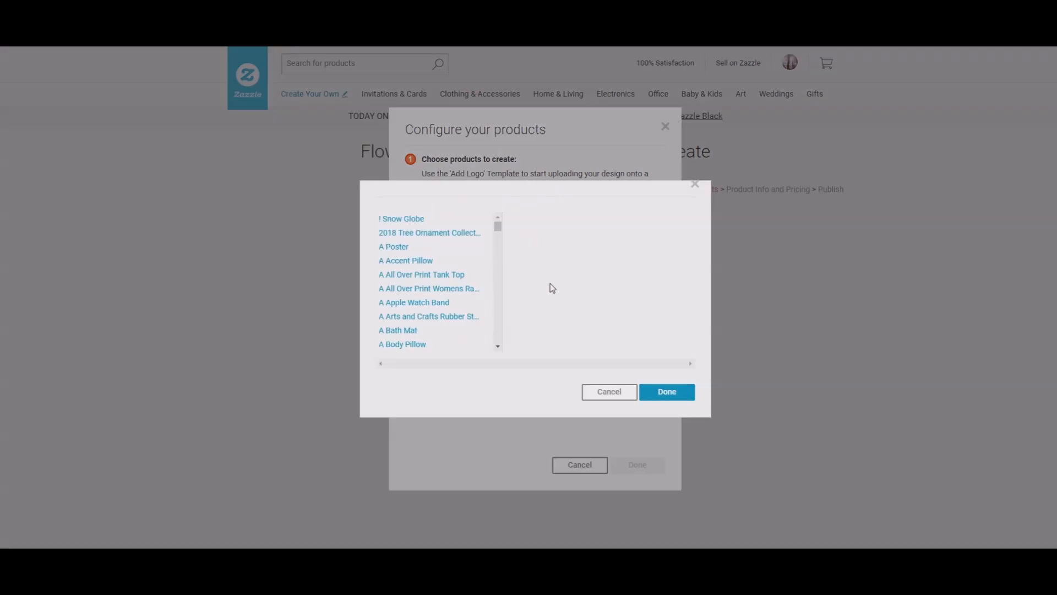
scroll(474, 262, "down", 3)
scroll(477, 264, "down", 15)
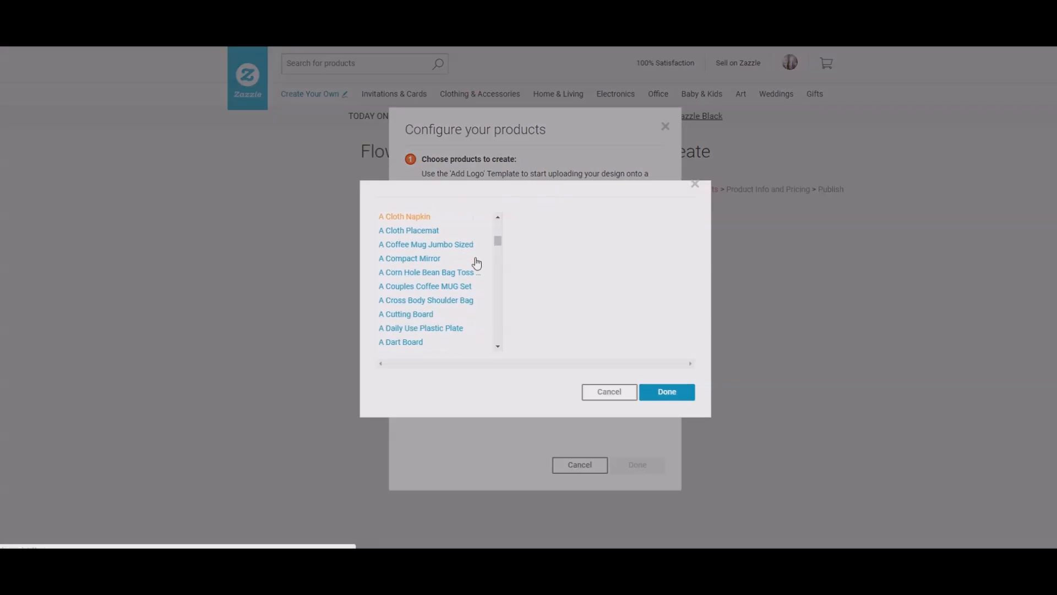
scroll(477, 264, "down", 15)
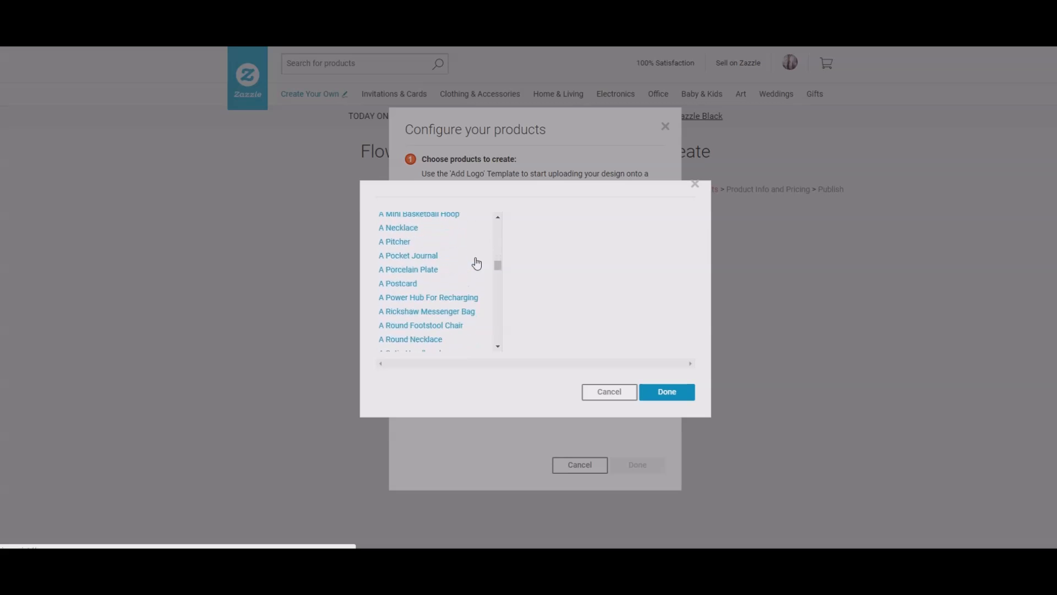
scroll(477, 263, "down", 15)
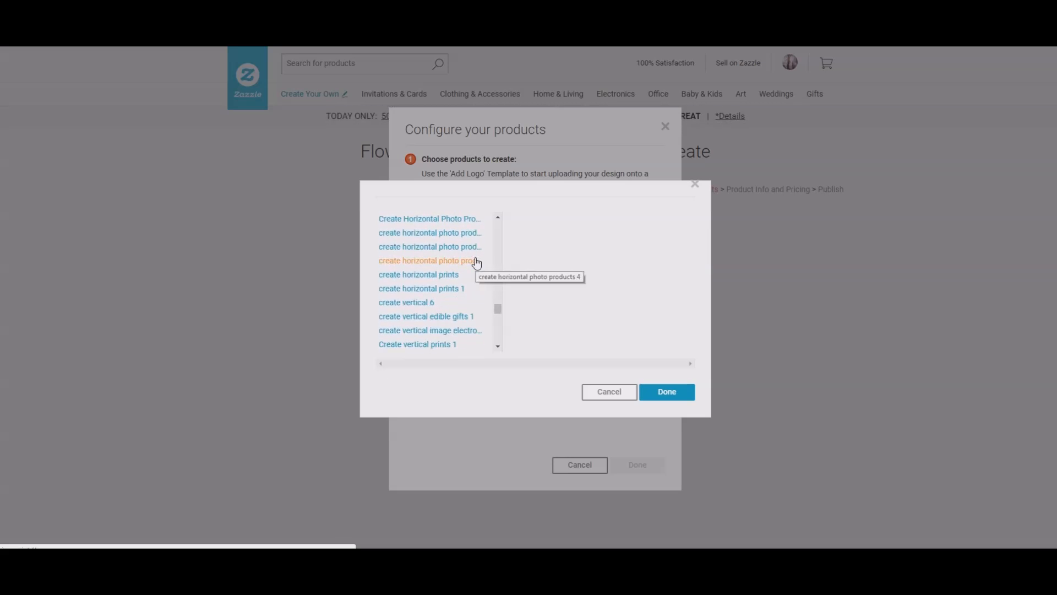
scroll(477, 264, "down", 3)
left_click(465, 345)
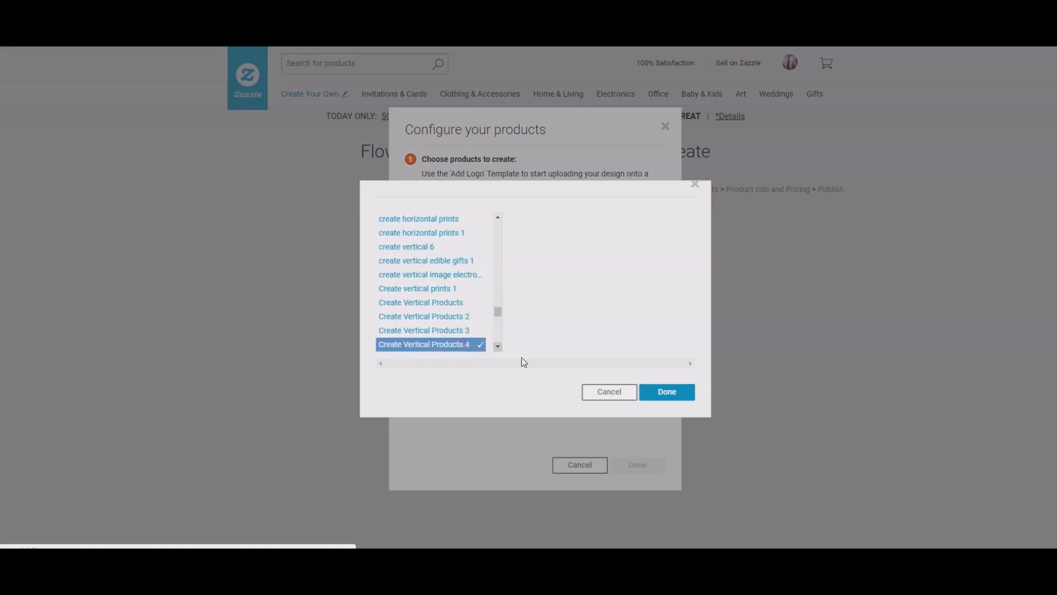
left_click(675, 391)
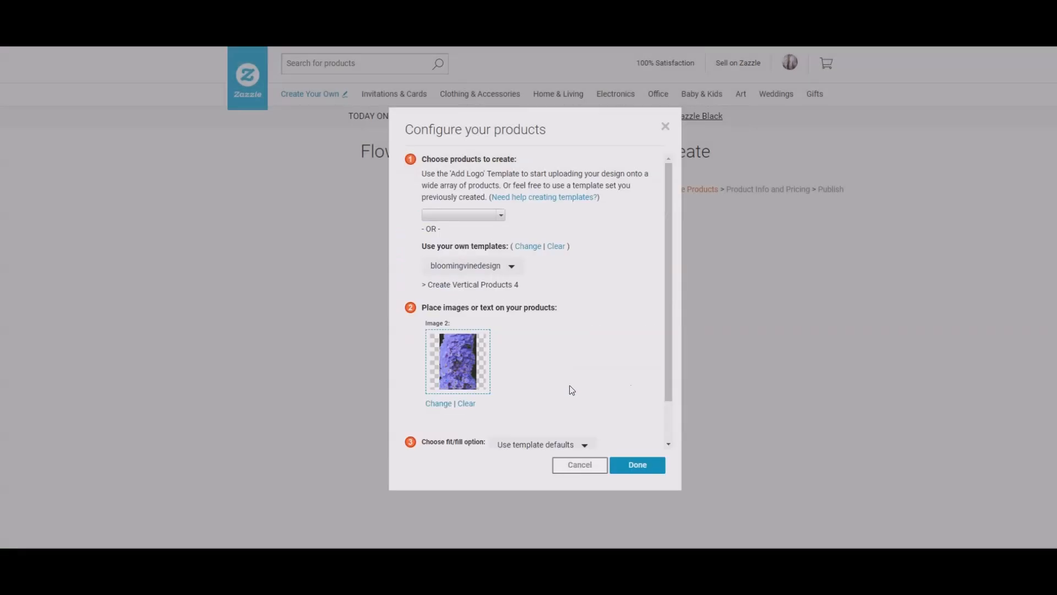
Step: Replace the template image with the homechicagotulips photo and generate the batch of products
left_click(438, 404)
left_click(429, 275)
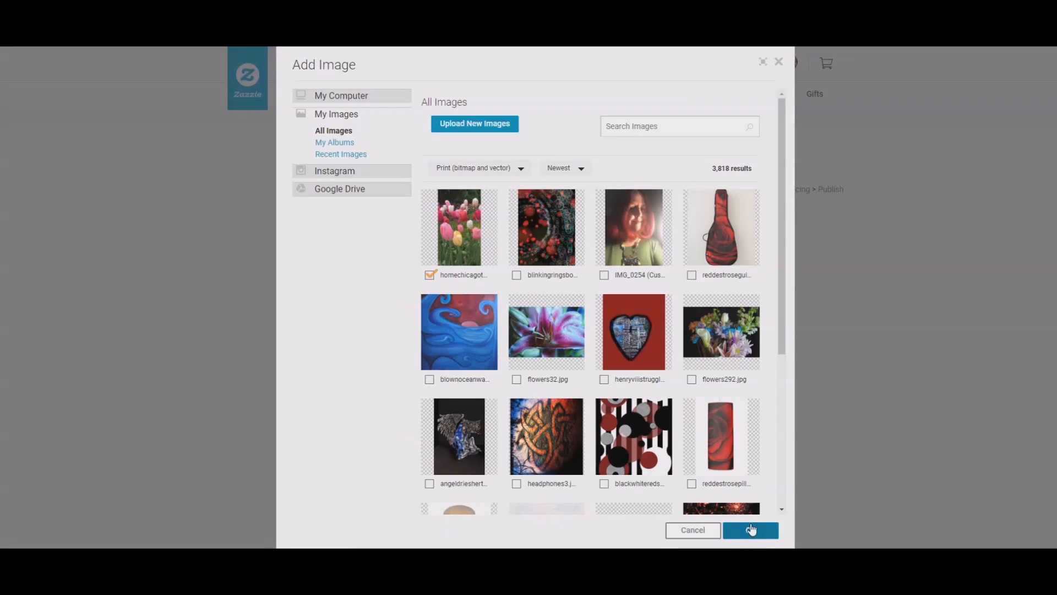
left_click(754, 530)
left_click(625, 464)
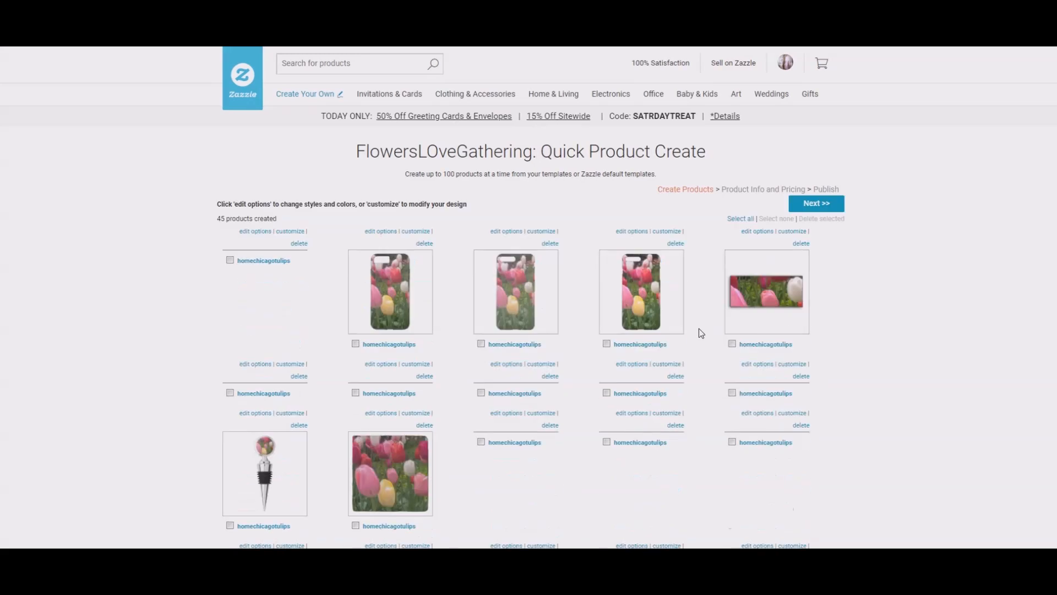
scroll(700, 333, "down", 3)
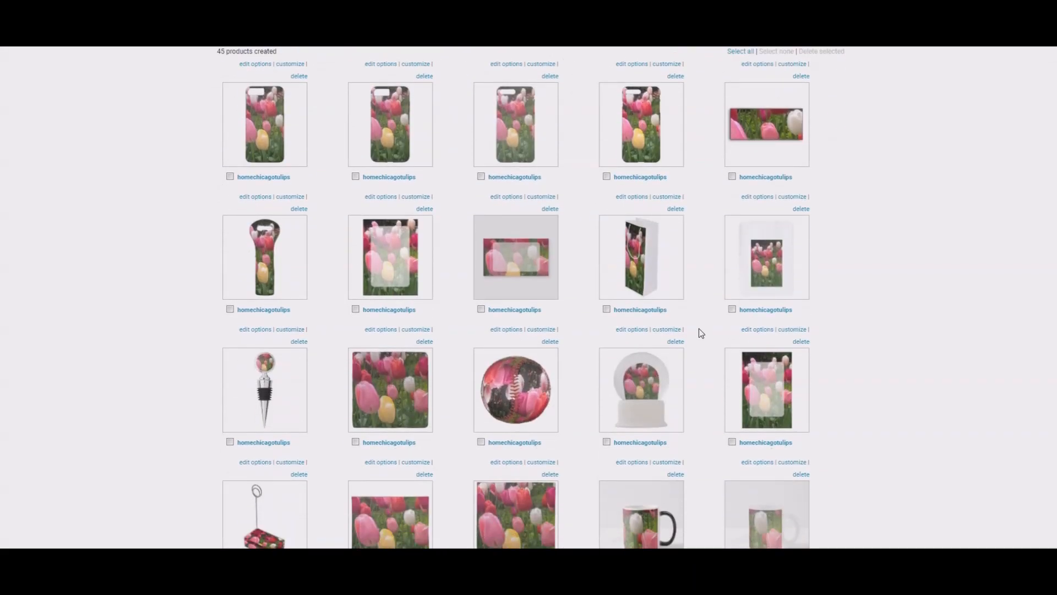
Step: Look over the generated batch of products and continue to the product information and pricing stage
scroll(699, 327, "down", 9)
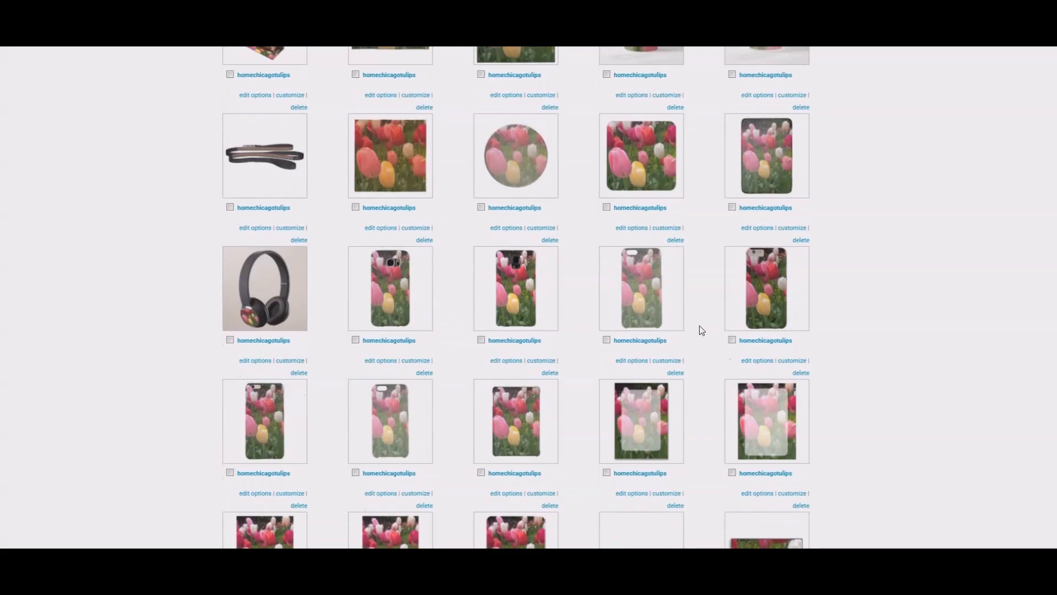
scroll(700, 326, "down", 4)
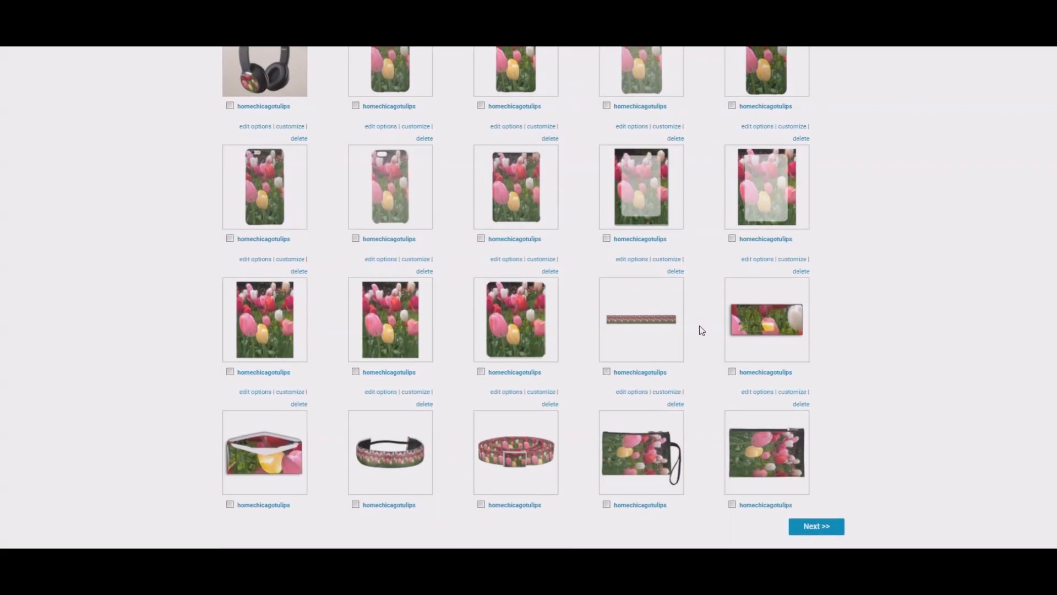
scroll(700, 327, "up", 16)
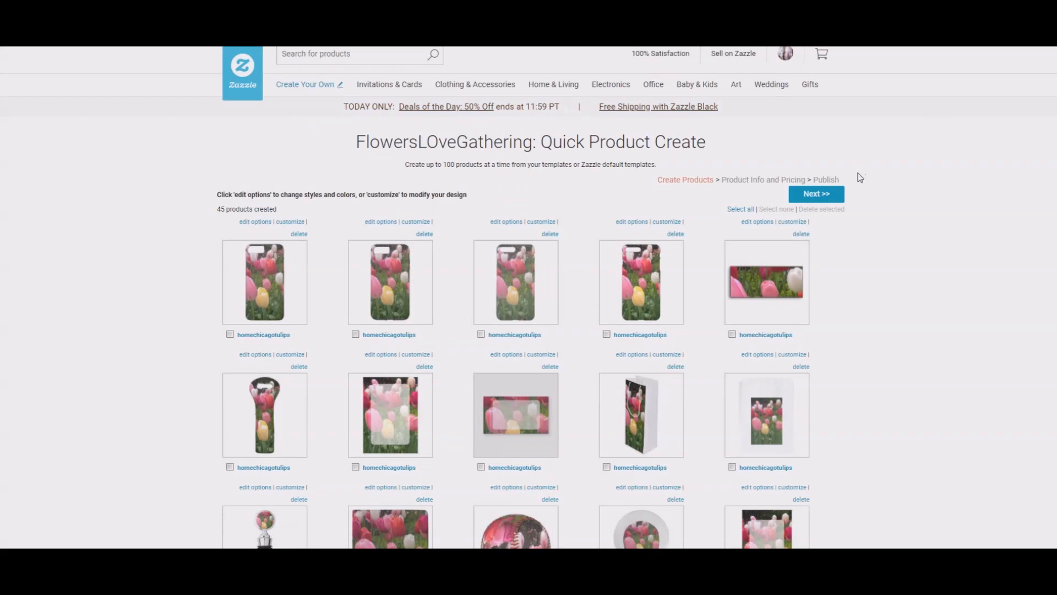
left_click(817, 194)
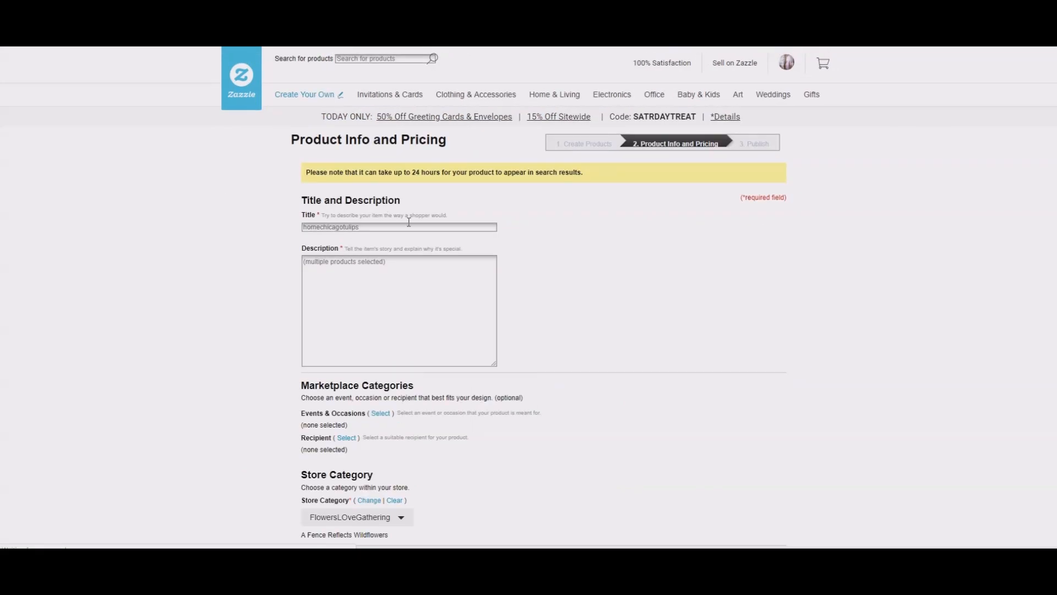
Step: Title the products Home Chicago Tulips and enter the description about the photograph taken on a mobile device after a return train trip
left_click_drag(420, 224, 243, 225)
key("BackSpace")
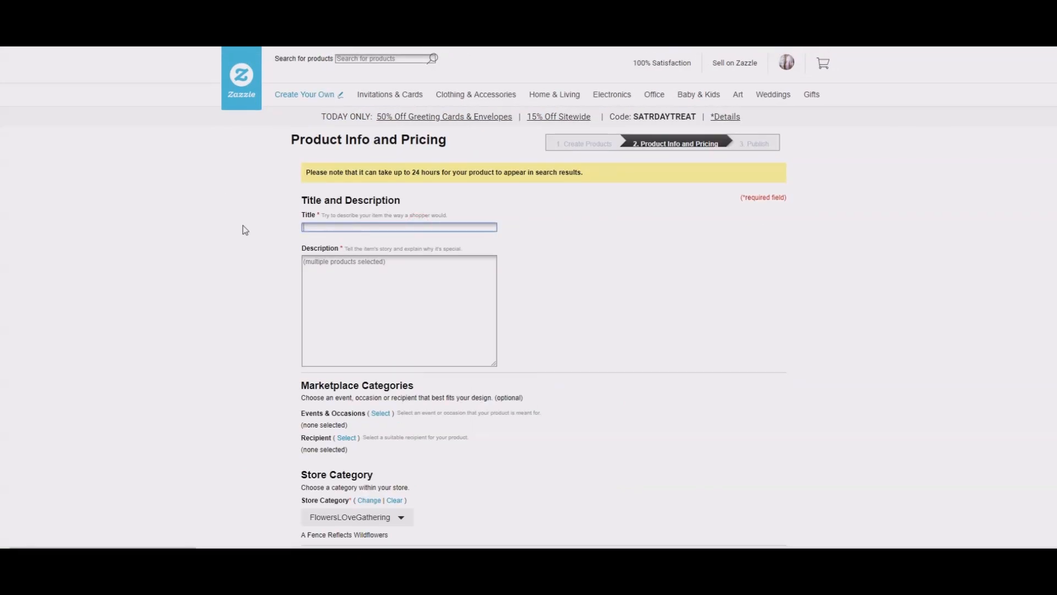
type("Home C")
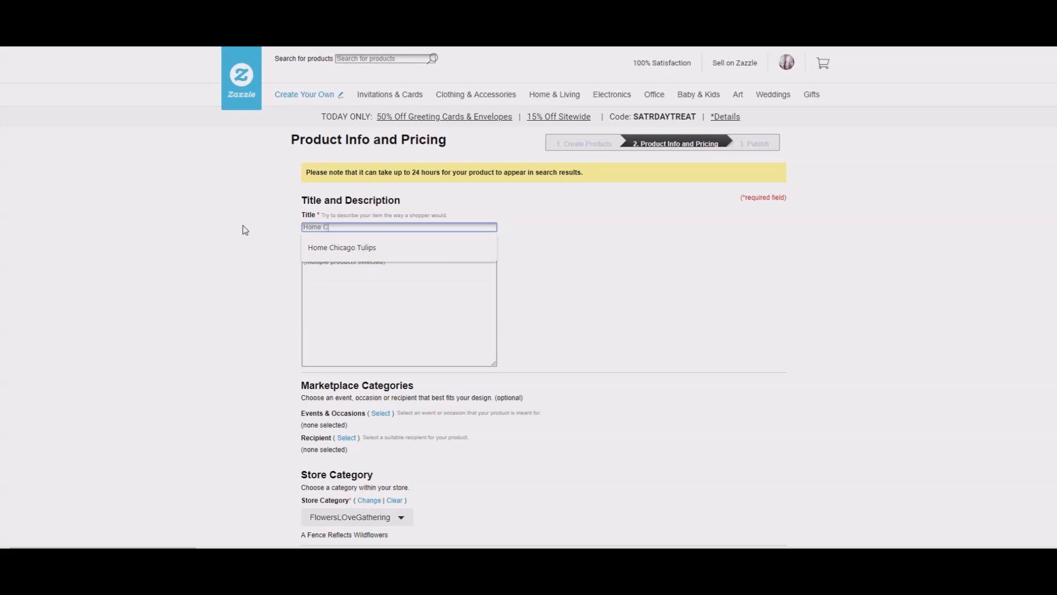
type("hicago Tul")
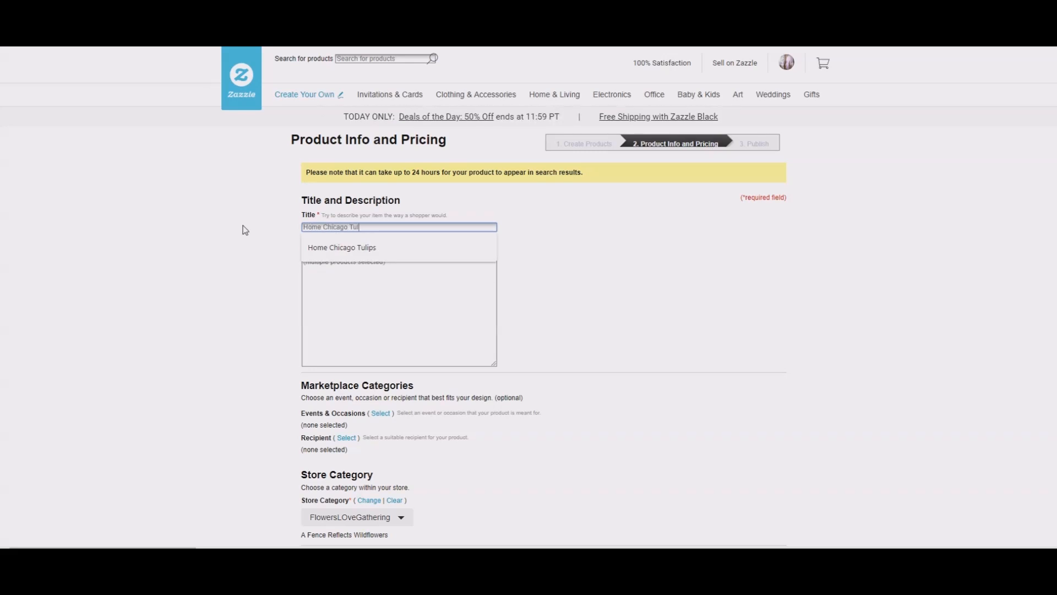
type("ips")
left_click(372, 300)
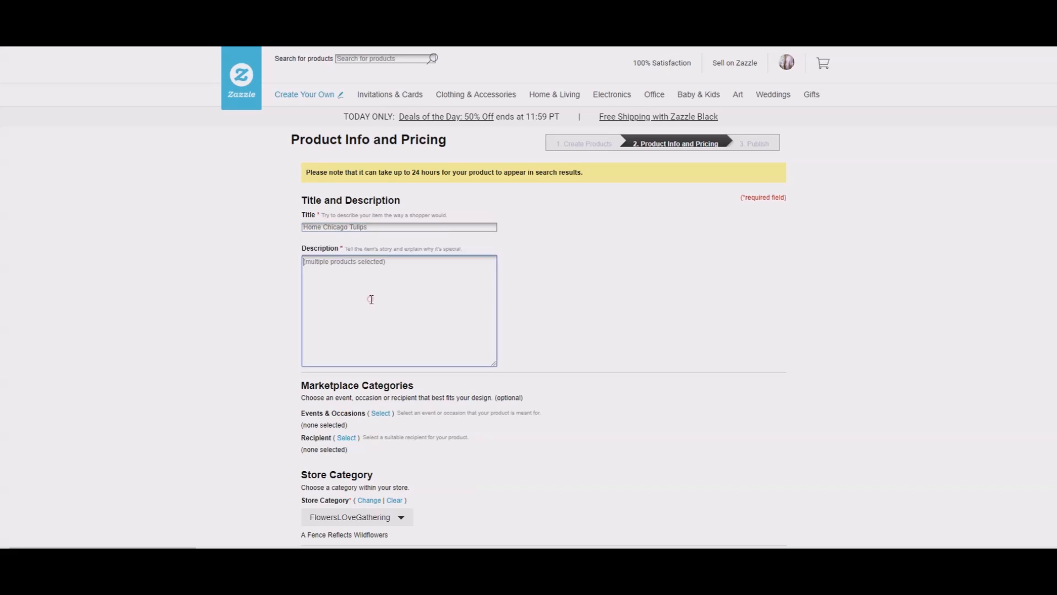
type("This photograph was taken on a mobile device after a return trip train ride that went through the deserts of New Mexico back in 2016.  I had been out in the South Dakota area and first took a bus that spring that headed north and then edged south to about Las Vegas where it turned east and shortly thereafter caught a train back to Chicago.  Got lucky.  Those buses don't always run.  So relieved to be back in the midwest. I sat in  a park somewhere in the loop and sipped a softdrink.  Decided to take this photo.  You can hardly tell it was a curated garden downtown.")
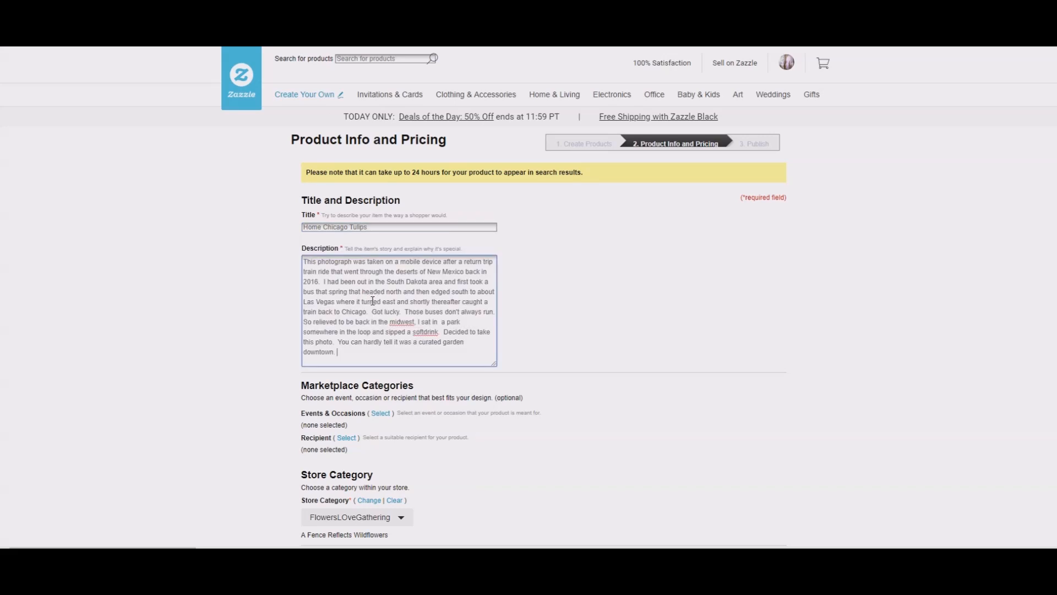
Step: Change the store category of the products to Home Chicago Tulips
scroll(374, 303, "down", 3)
left_click(368, 333)
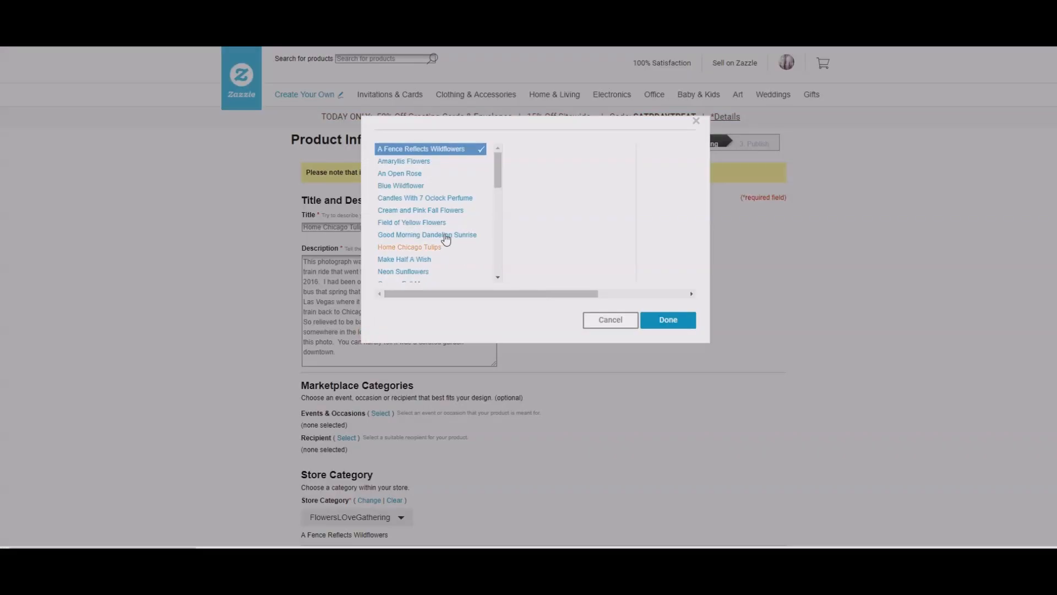
left_click(435, 248)
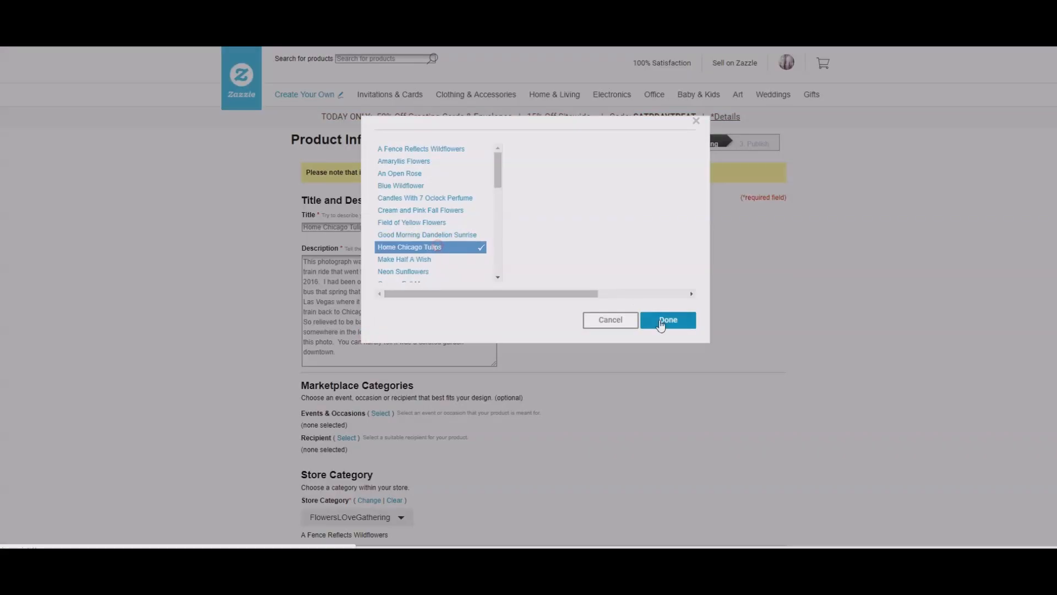
left_click(664, 321)
Step: Remove the create tag and add the tags tulips, spring, garden and flowers to the products
scroll(492, 281, "down", 2)
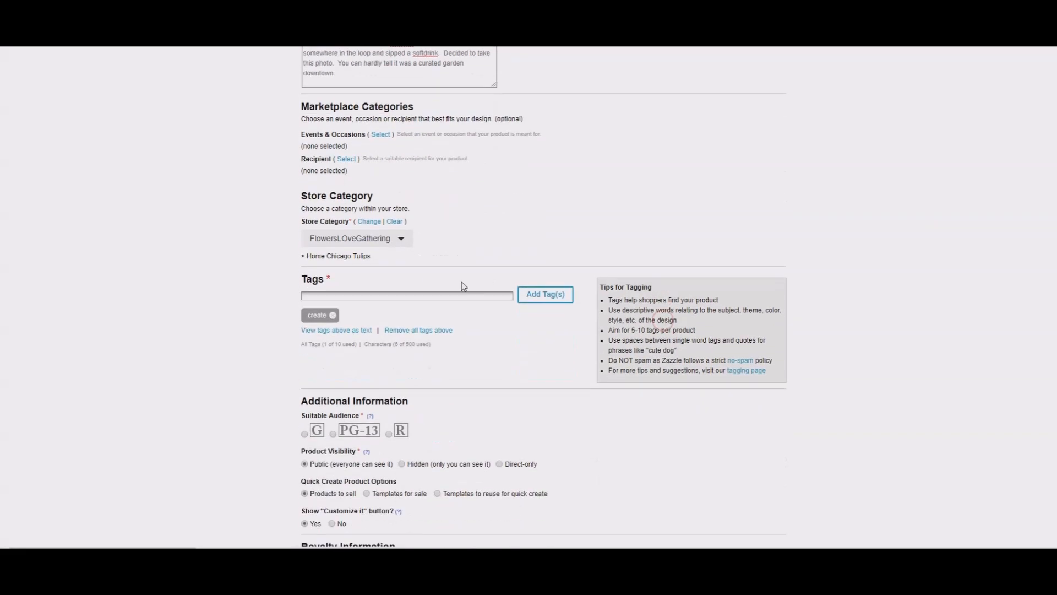
left_click(333, 315)
left_click(343, 293)
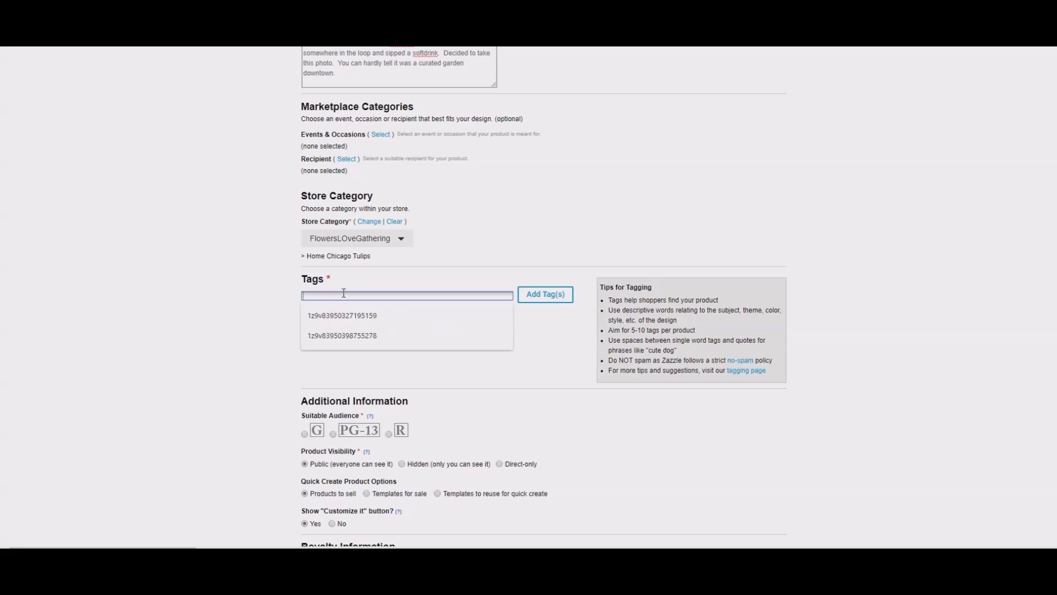
type("tulips,spring,garden")
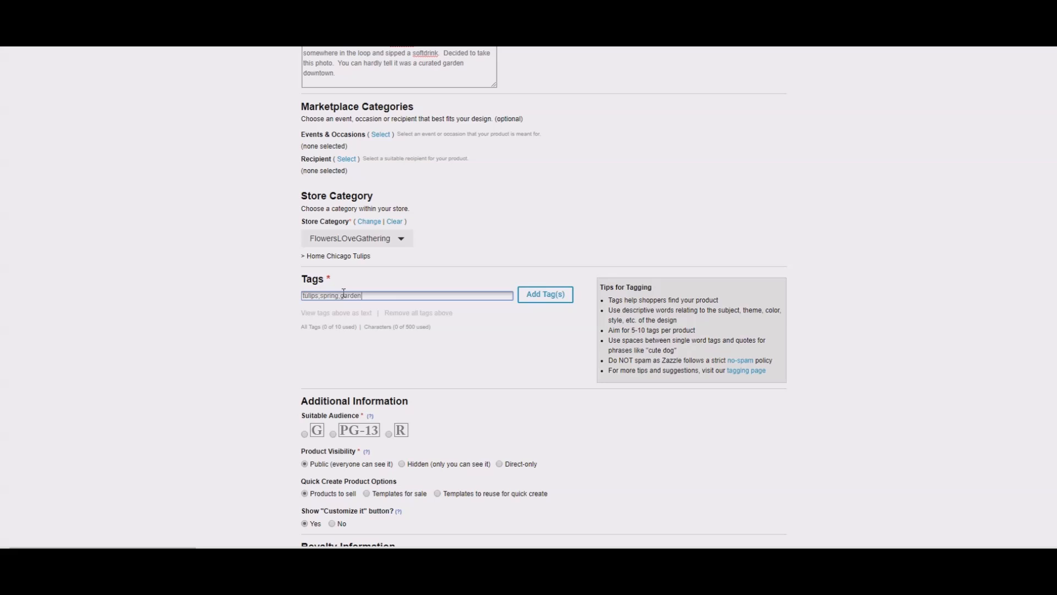
key("Return")
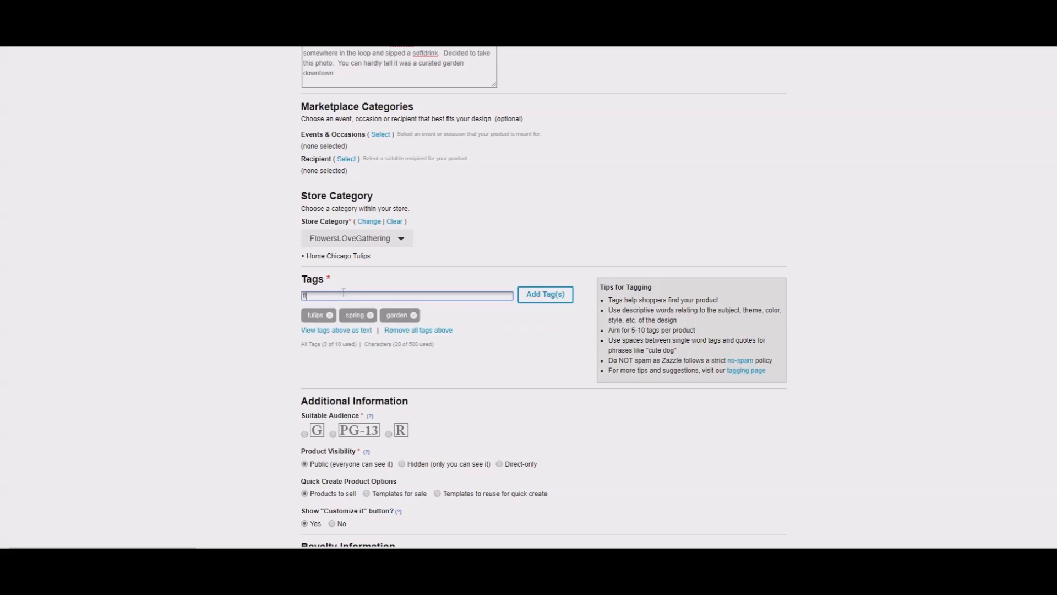
key("Return")
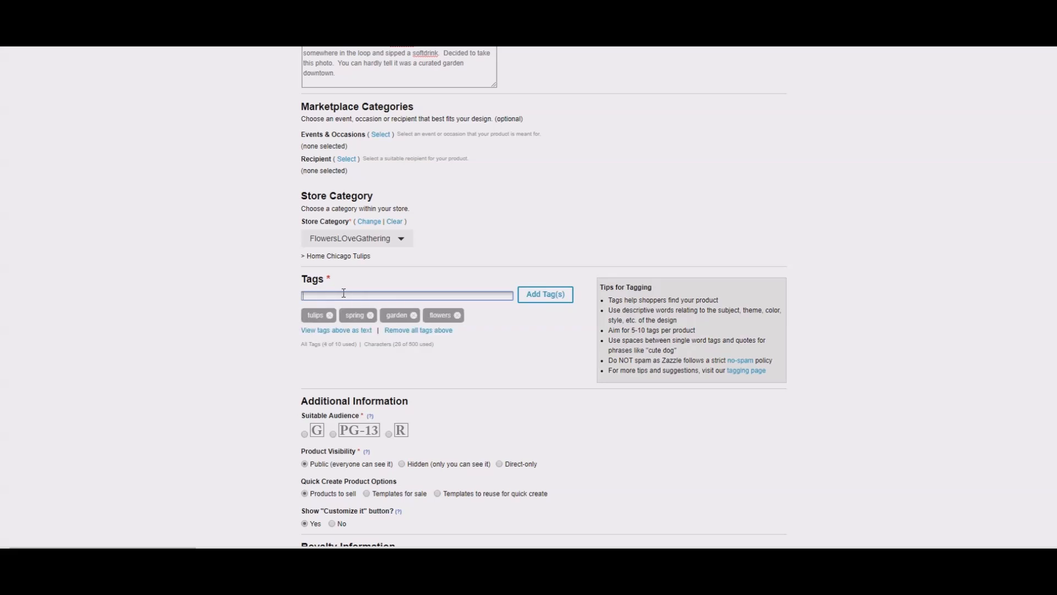
Step: Rate the products G for suitable audience, accept the publishing rights agreement, complete the robot check and post them
scroll(348, 294, "down", 2)
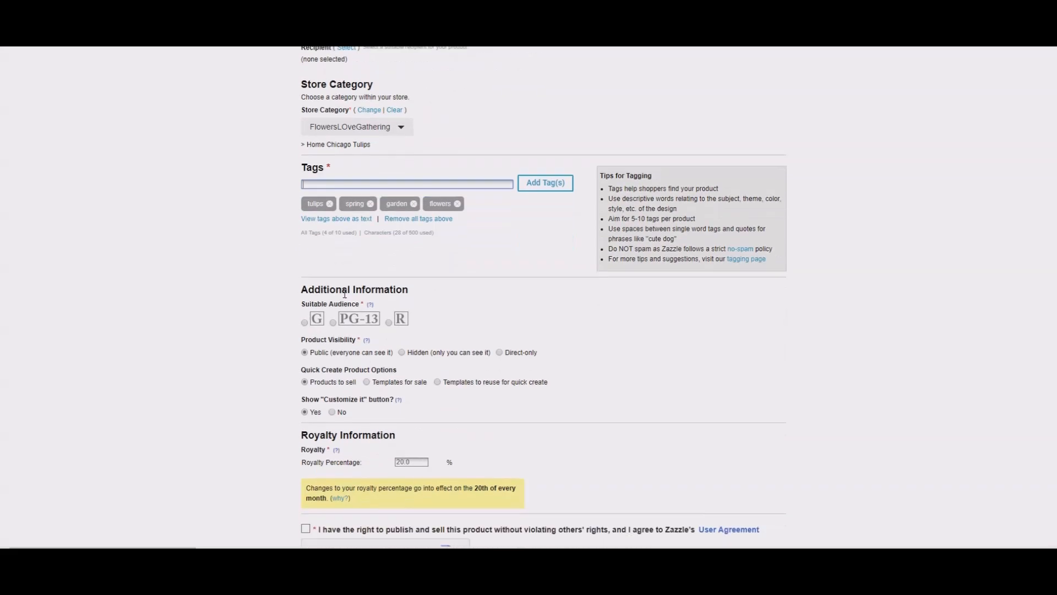
left_click(305, 322)
scroll(467, 292, "down", 2)
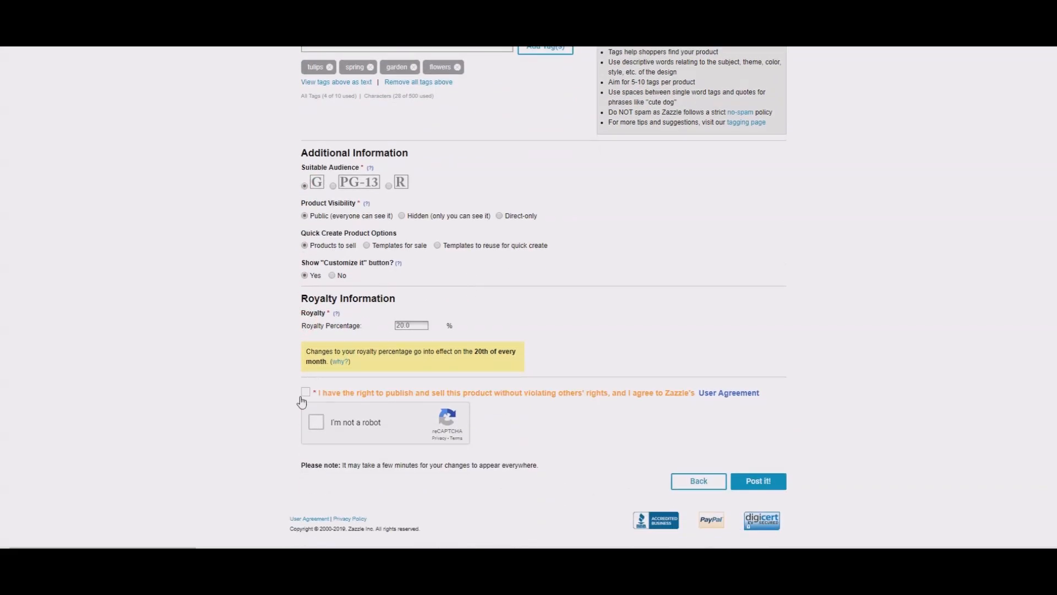
left_click(306, 392)
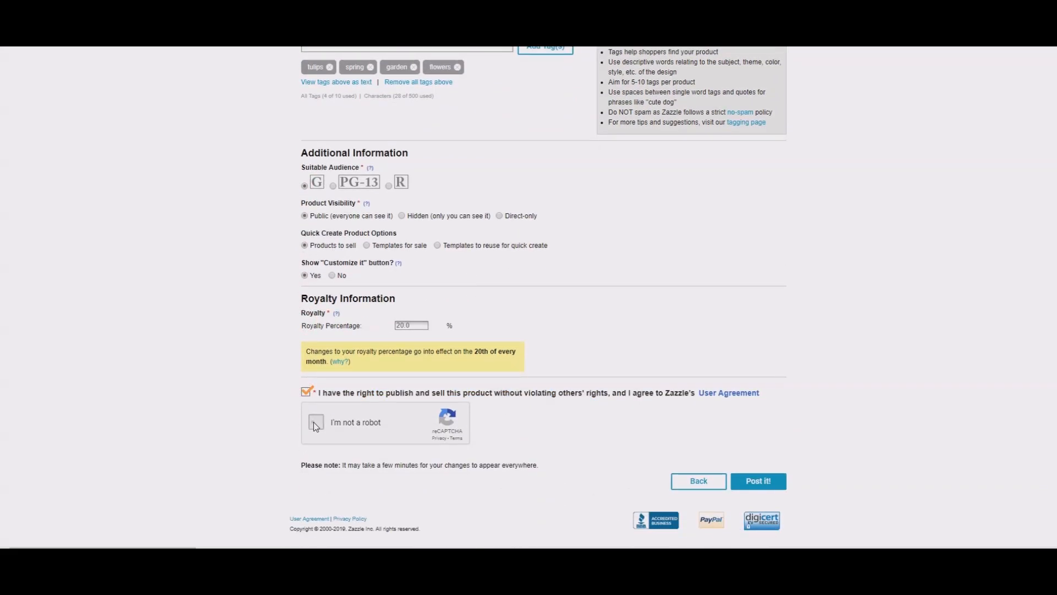
left_click(316, 422)
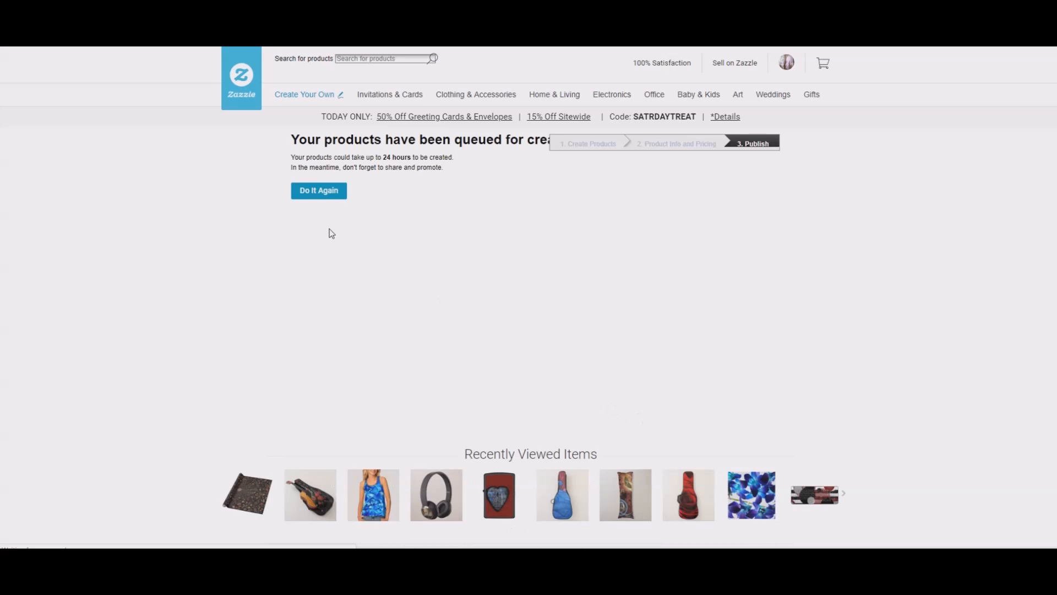
Step: Start another quick create batch using the Create Vertical Products 3 template set from the bloomingvinedesign store
left_click(319, 193)
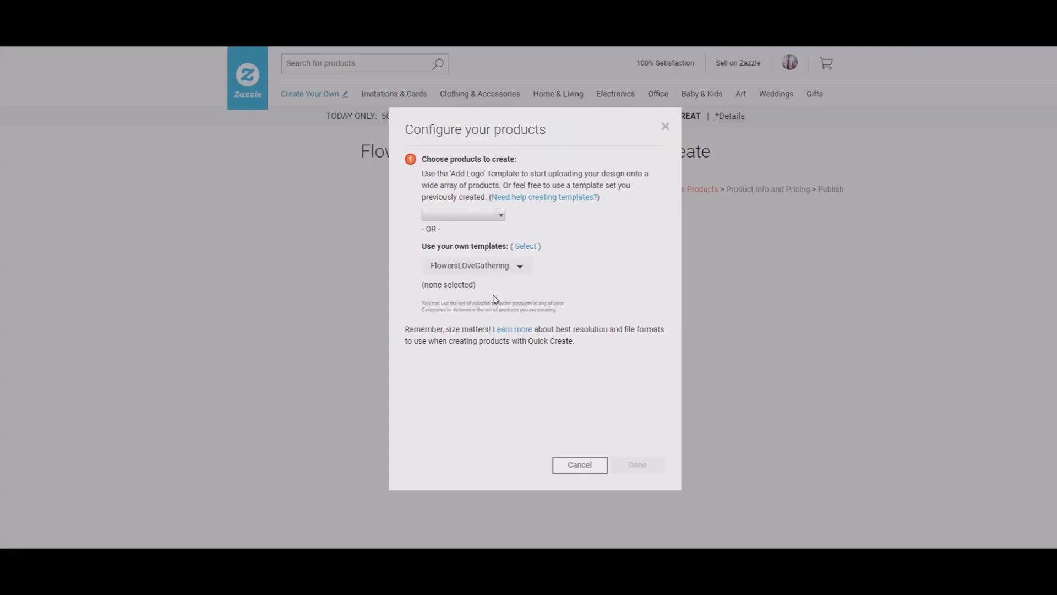
left_click(521, 268)
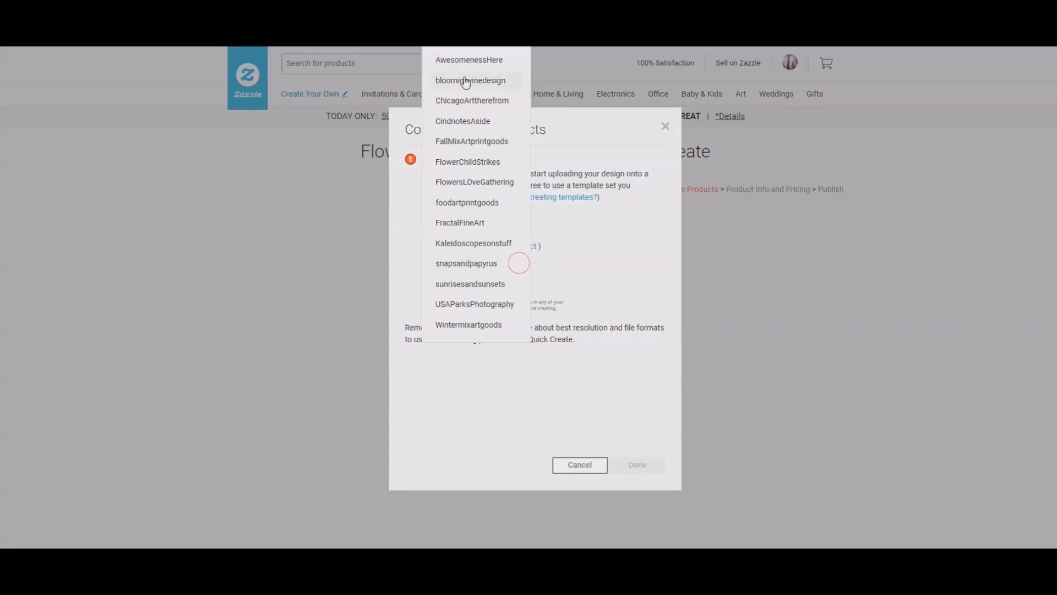
left_click(465, 81)
left_click(526, 246)
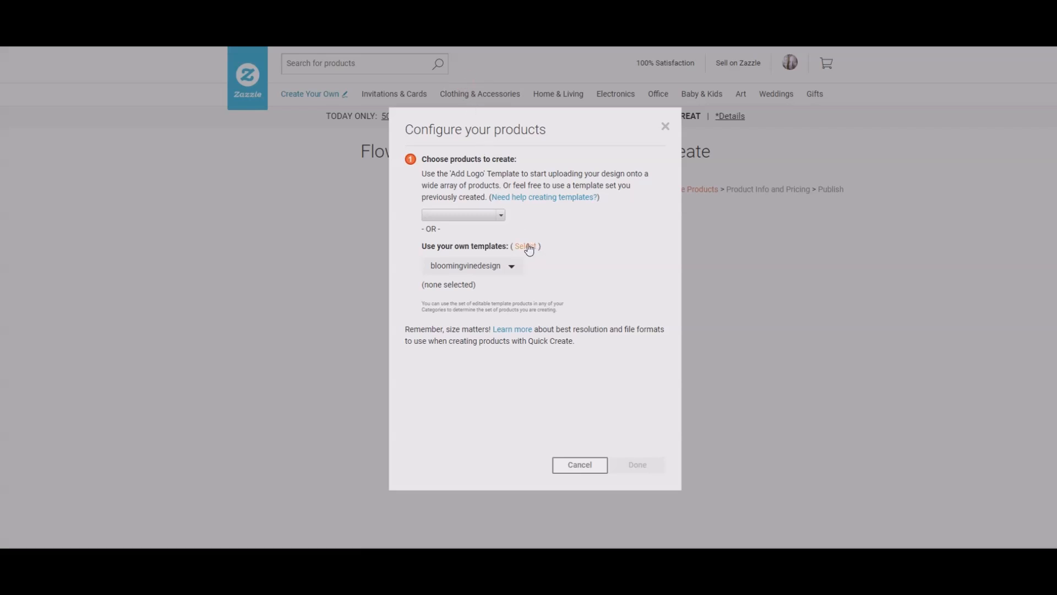
scroll(437, 258, "down", 10)
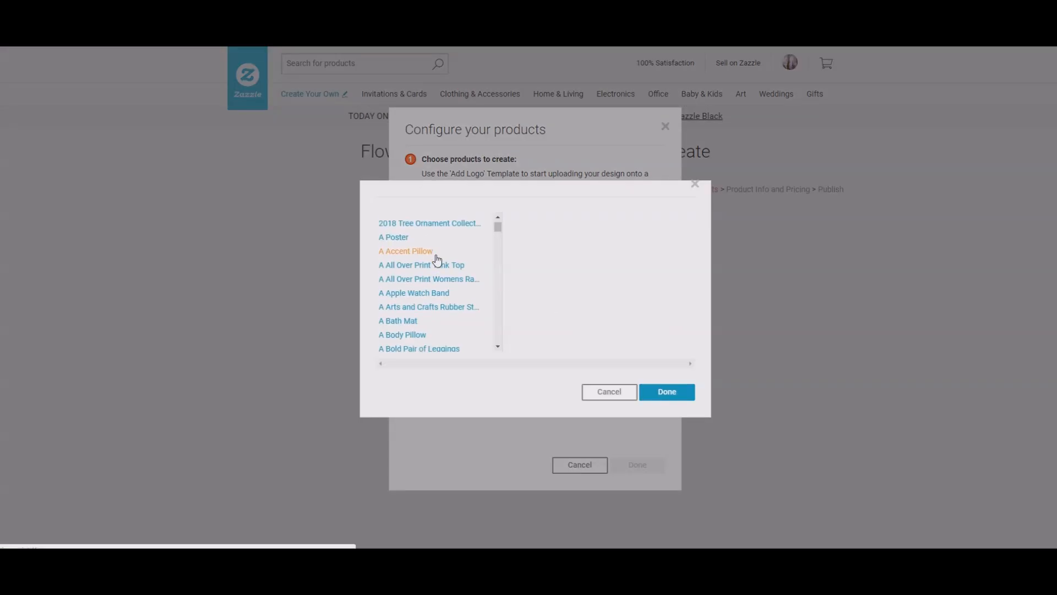
scroll(437, 259, "down", 15)
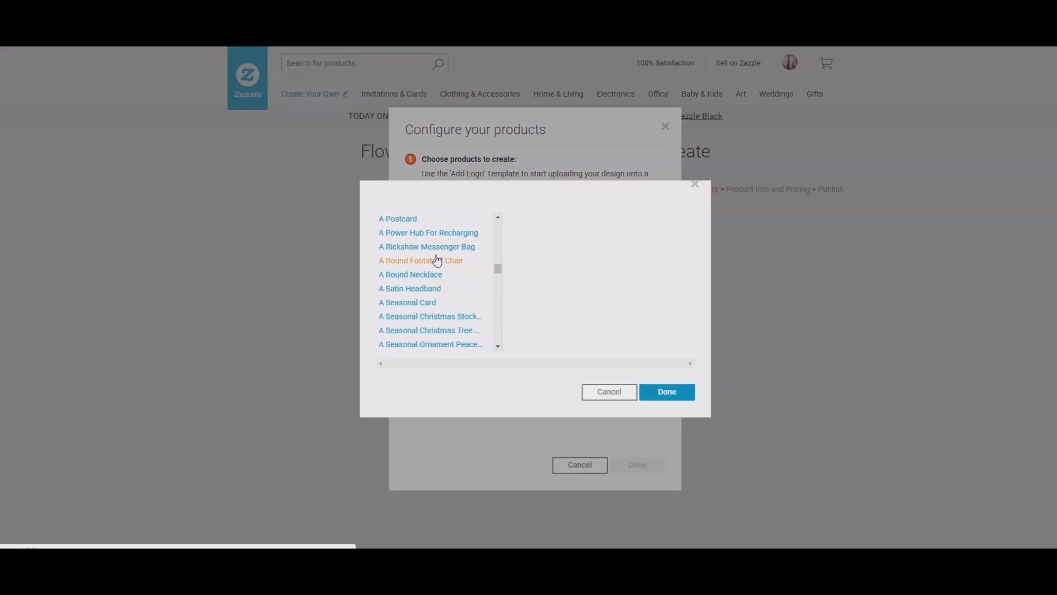
scroll(437, 260, "down", 10)
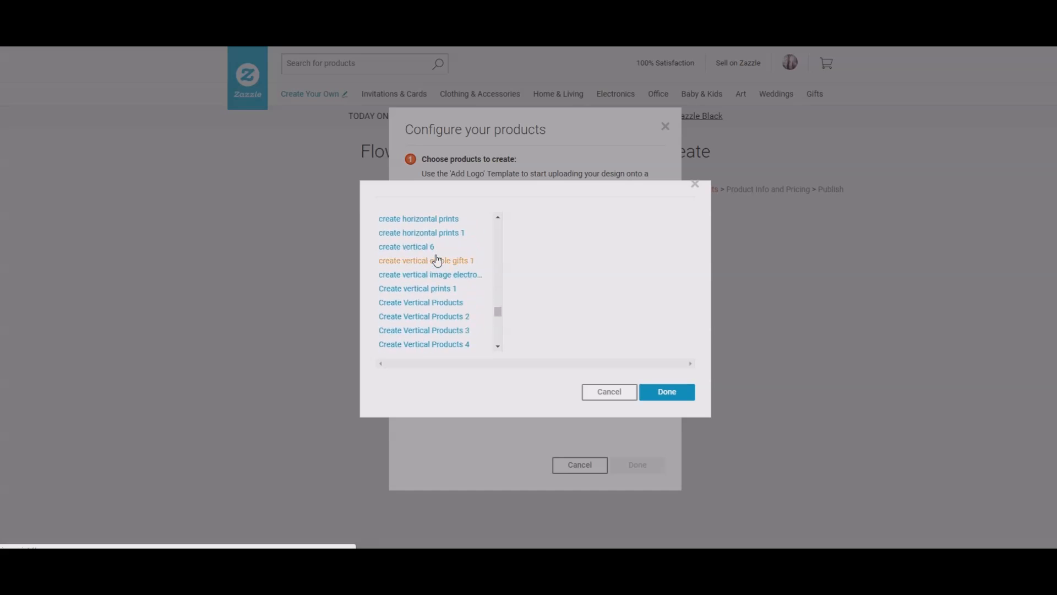
scroll(438, 265, "down", 3)
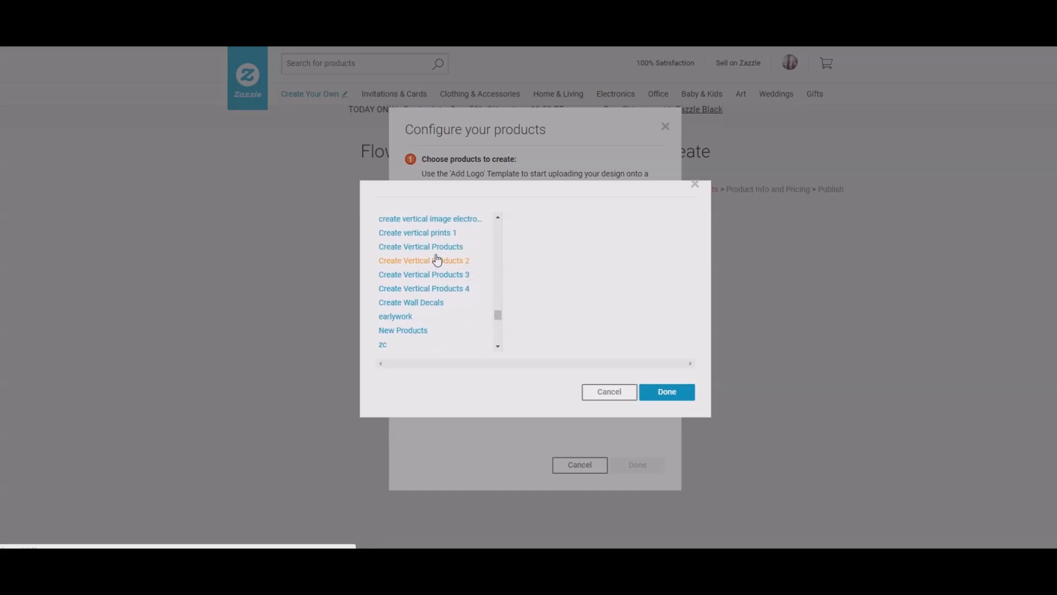
left_click(448, 274)
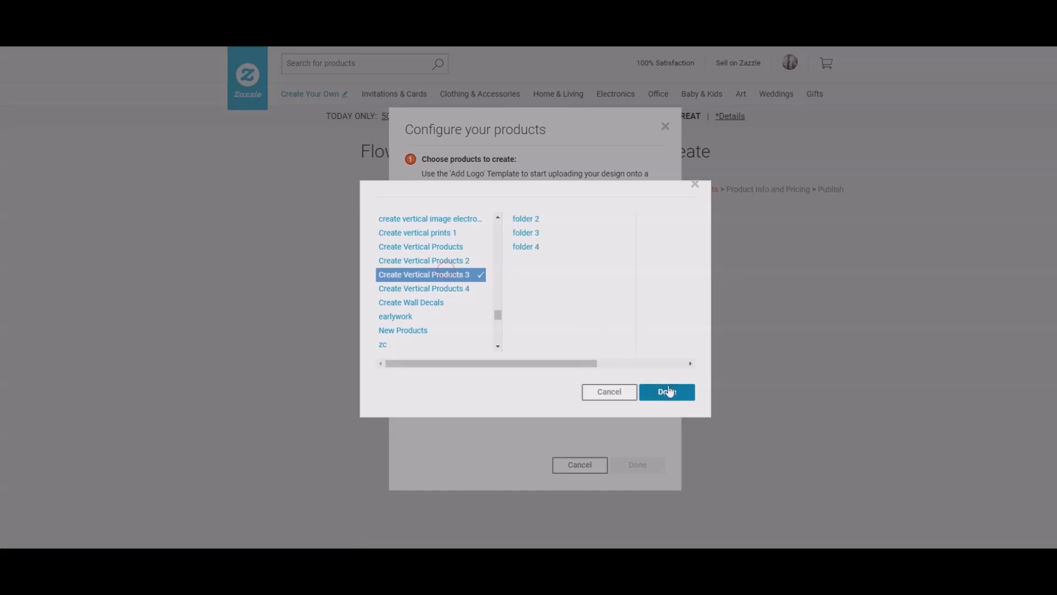
left_click(669, 391)
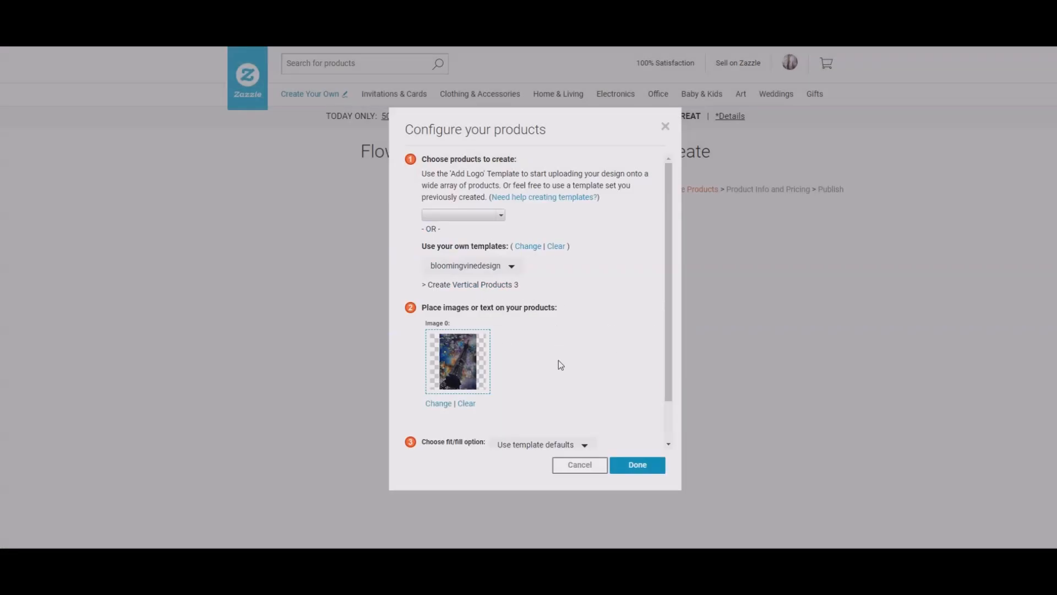
Step: Replace the template image with the homechicagotulips photo and generate the products from the Create Vertical Products 3 set
left_click(445, 407)
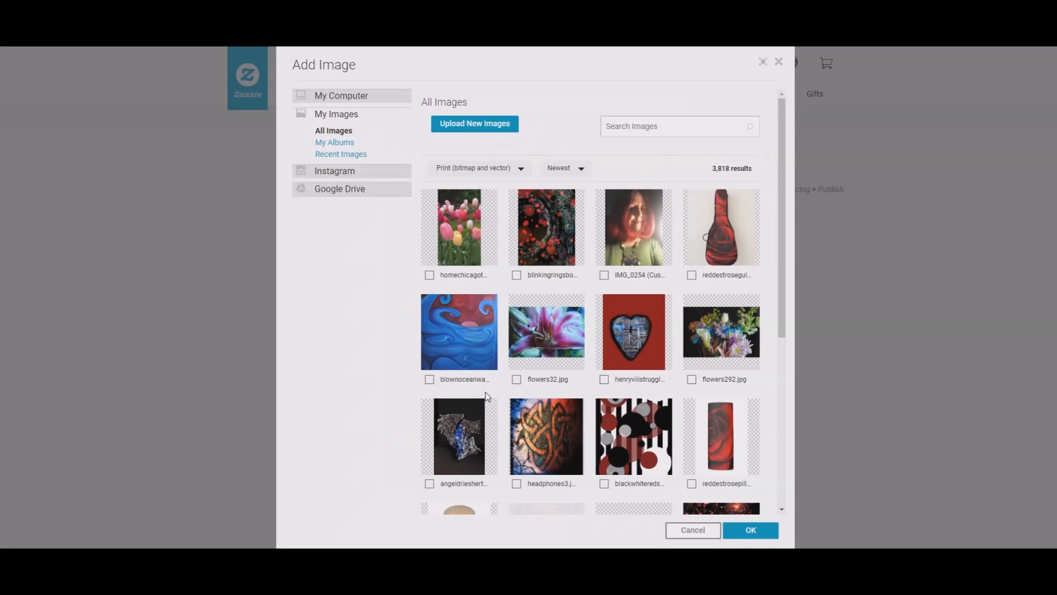
left_click(429, 275)
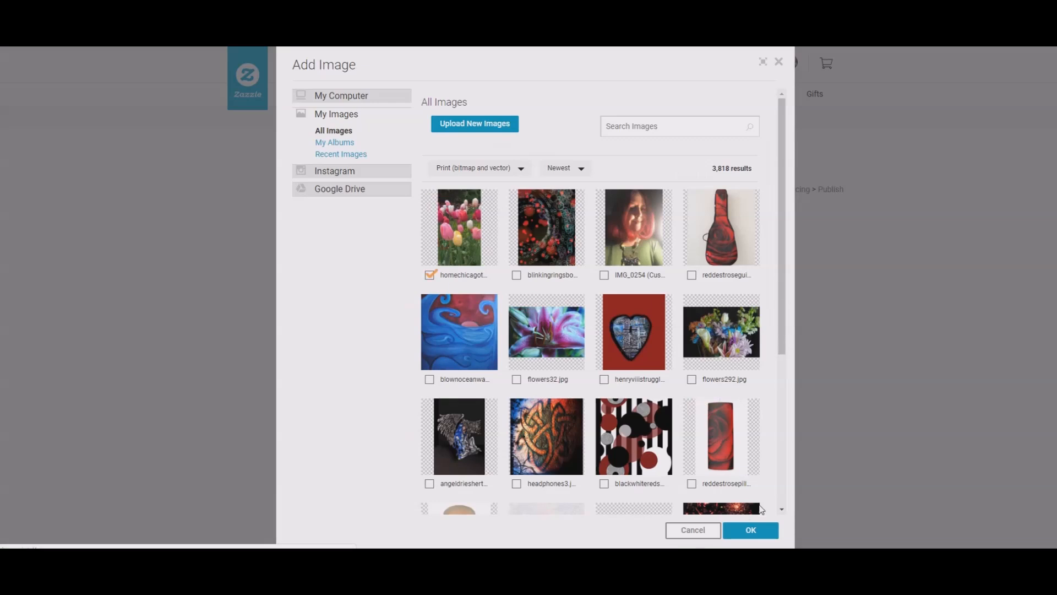
left_click(764, 535)
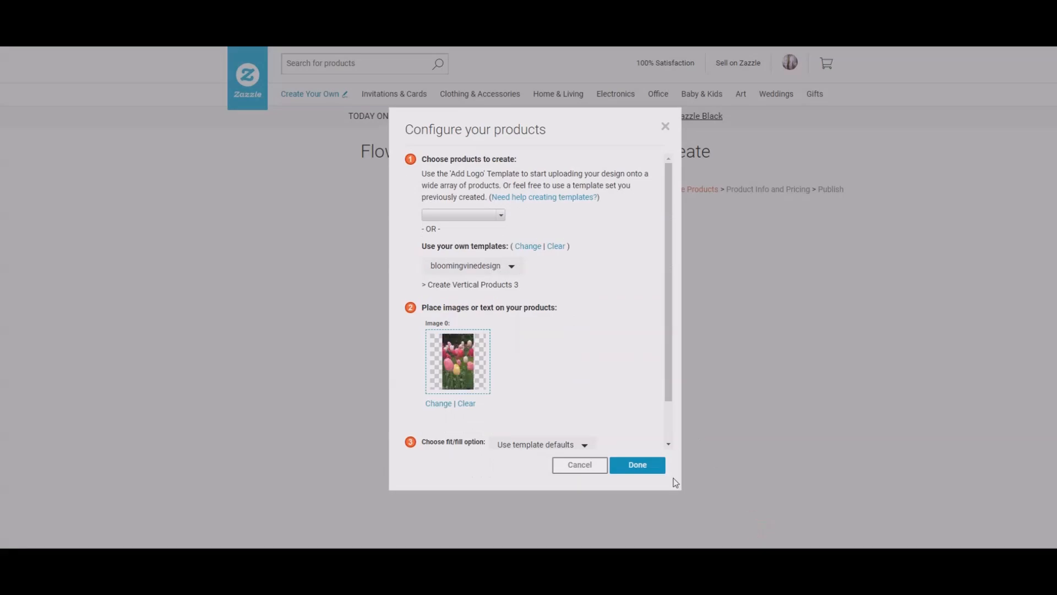
left_click(637, 466)
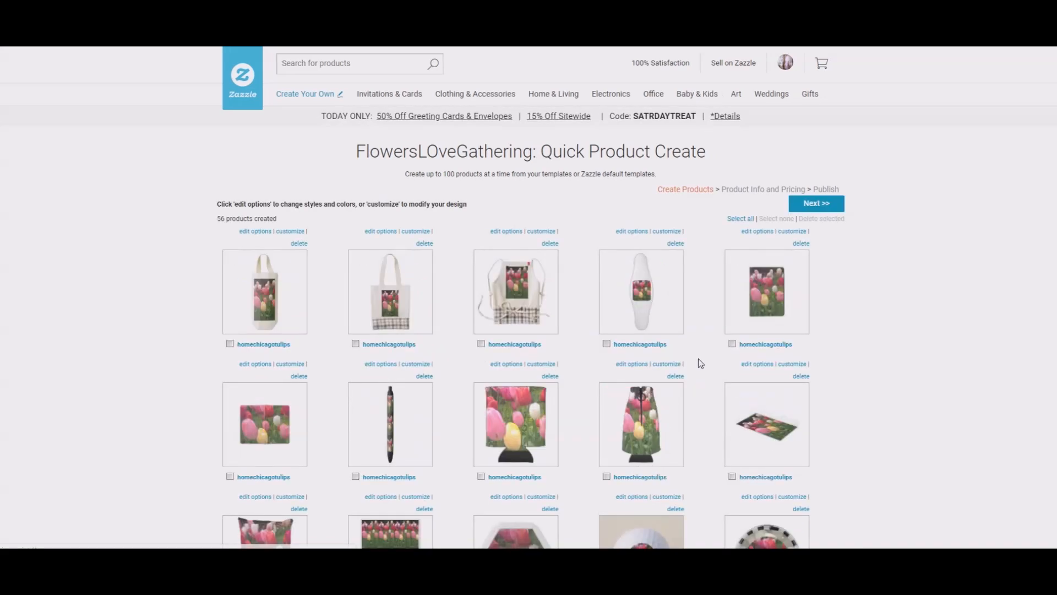
Step: Look over the generated homechicagotulips products and proceed to their product info and pricing
scroll(699, 361, "down", 2)
scroll(699, 359, "down", 8)
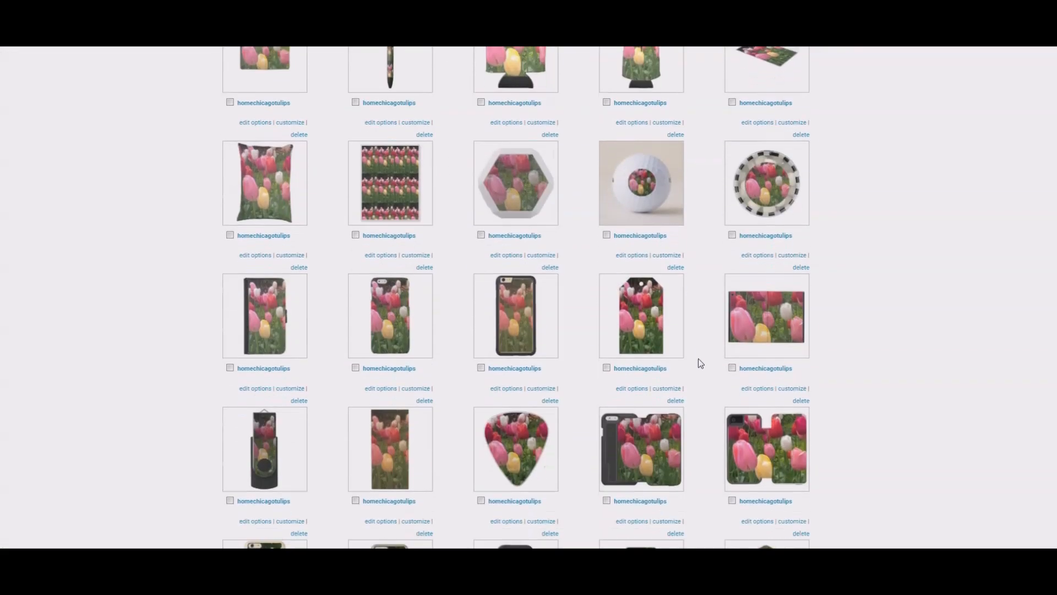
scroll(698, 358, "down", 14)
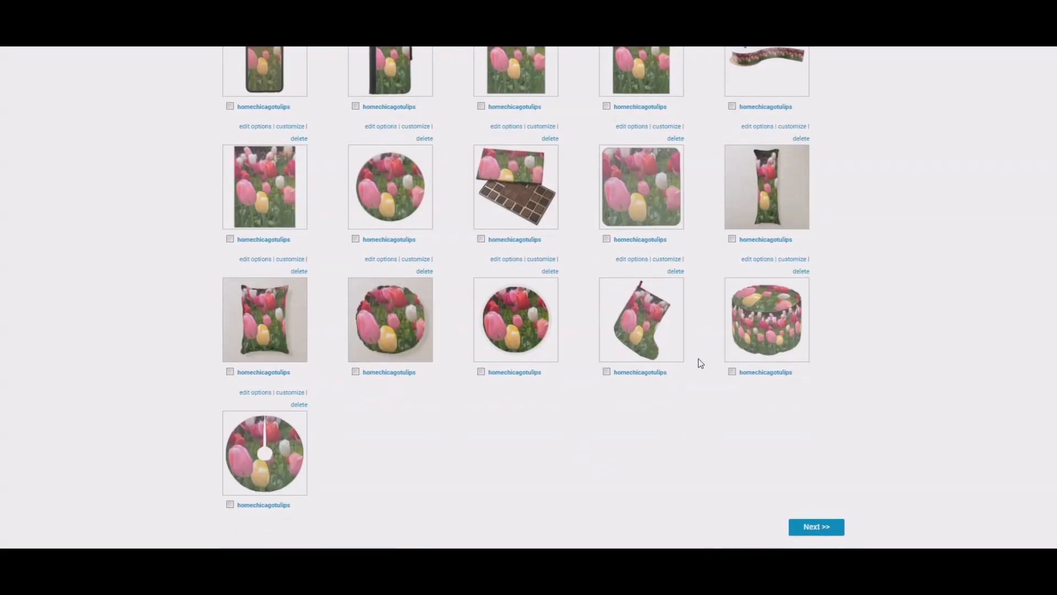
left_click(830, 528)
Step: Title the products Home Chicago Tulips and fill in the description about the mobile device photograph taken after the return train trip
left_click_drag(380, 226, 267, 229)
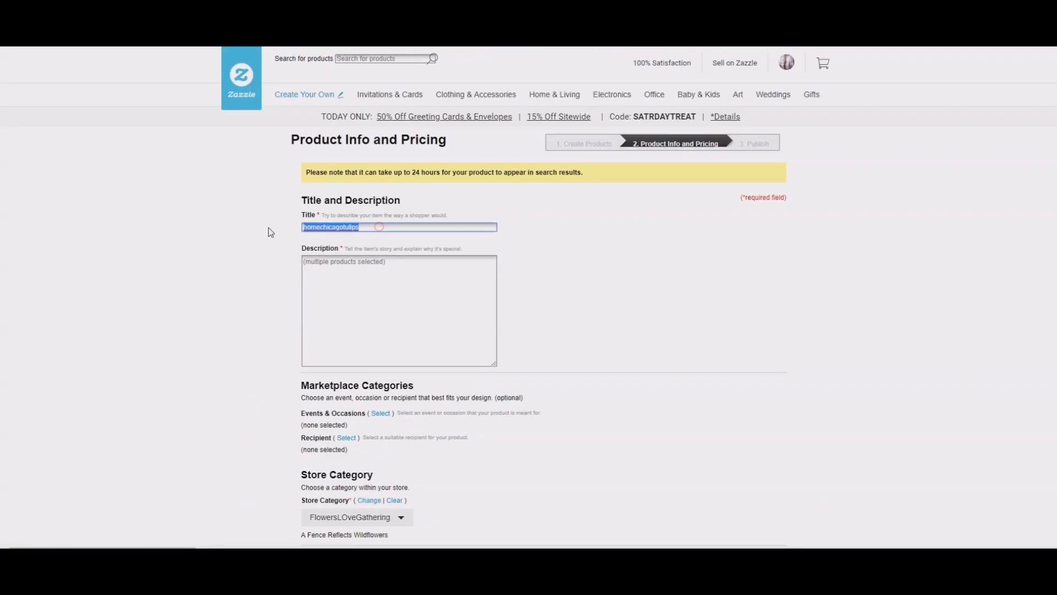
key("BackSpace")
type("Ho")
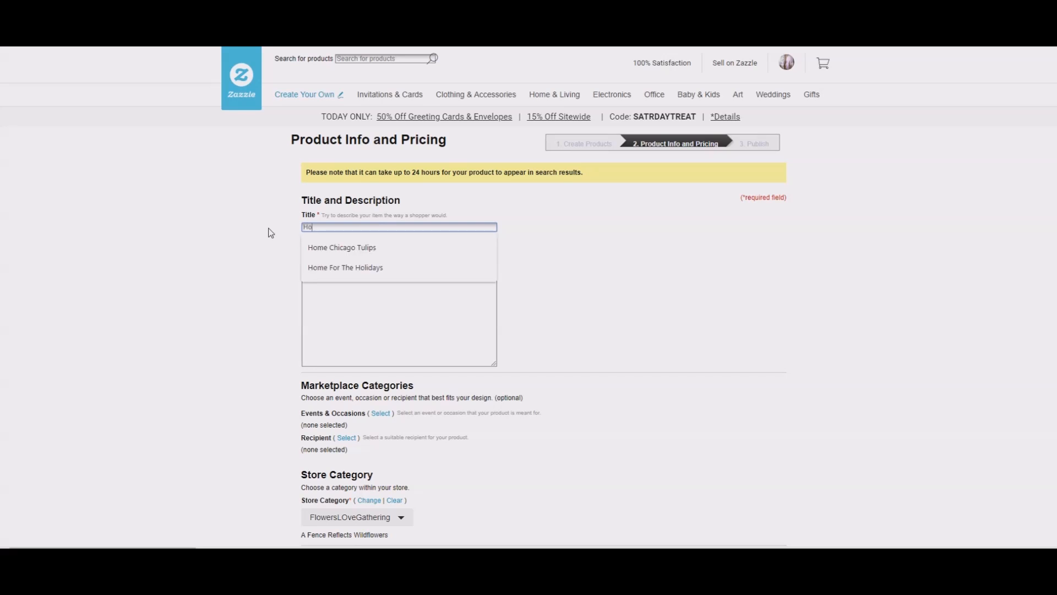
type("me Chicag")
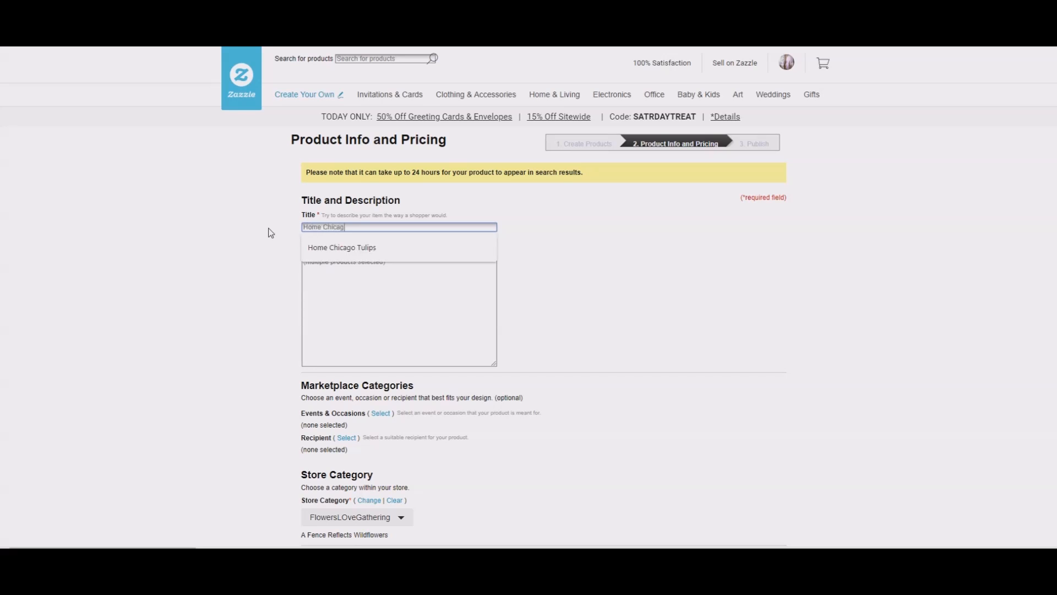
type("o Tulips")
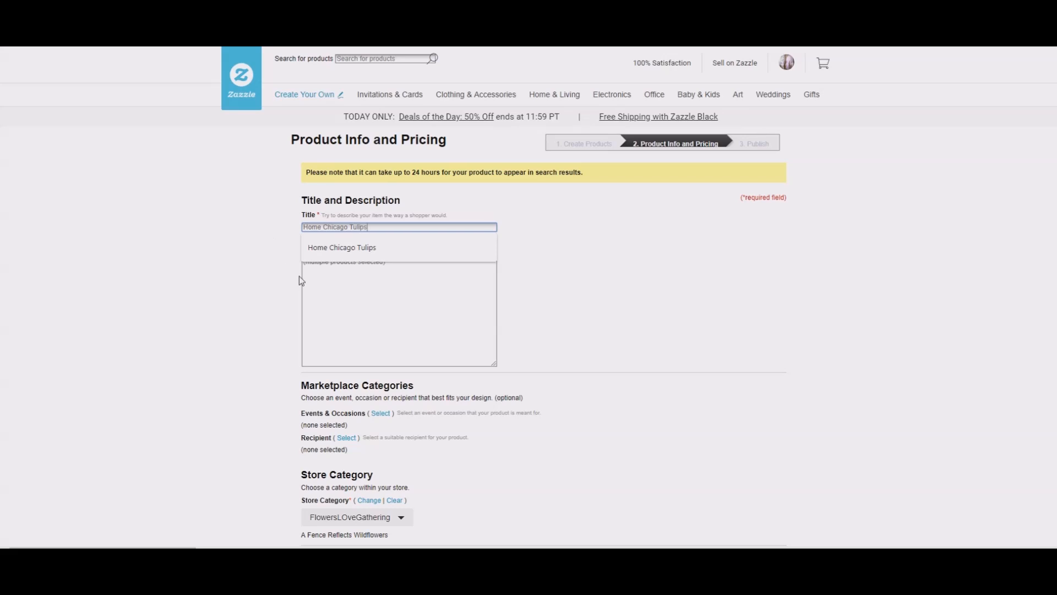
left_click(317, 282)
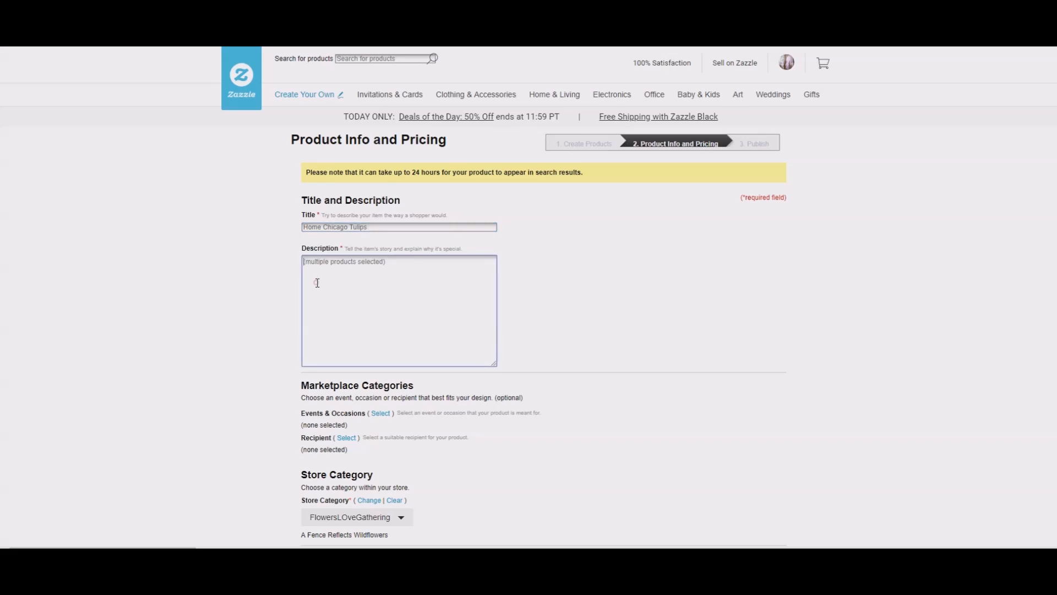
type("This photograph was taken on a mobile device after a return trip train ride that went through the deserts of New Mexico back in 2016.  I had been out in the South Dakota area and first took a bus that spring that headed north and then edged south to about Las Vegas where it turned east and shortly thereafter caught a train back to Chicago.  Got lucky.  Those buses don't always run.  So relieved to be back in the midwest. I sat in  a park somewhere in the loop and sipped a softdrink.  Decided to take this photo.  You can hardly tell it was a curated garden downtown.")
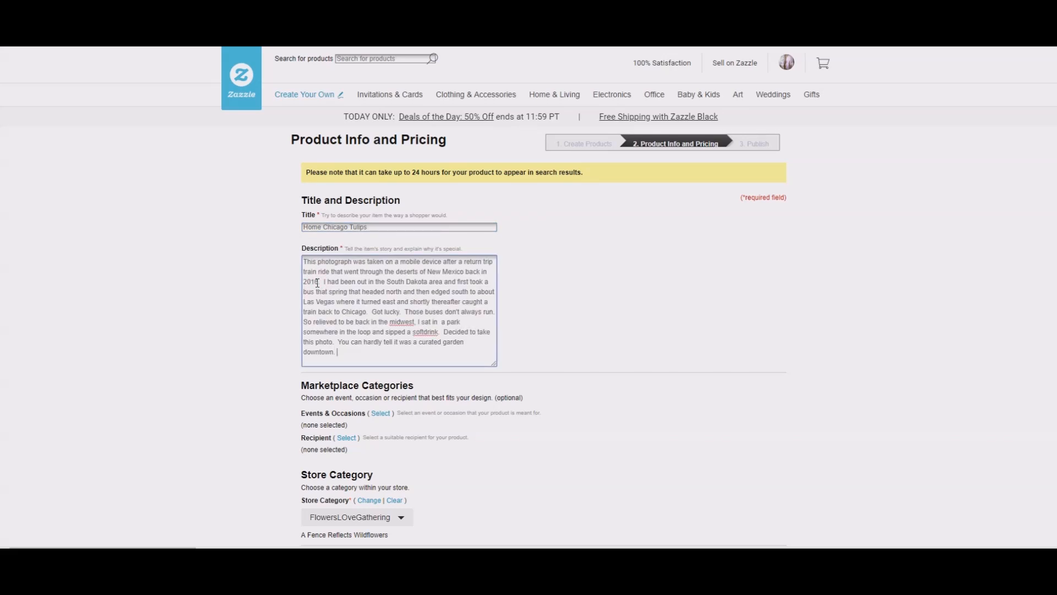
Step: Change the store category of the products to Home Chicago Tulips
scroll(361, 287, "down", 3)
left_click(370, 334)
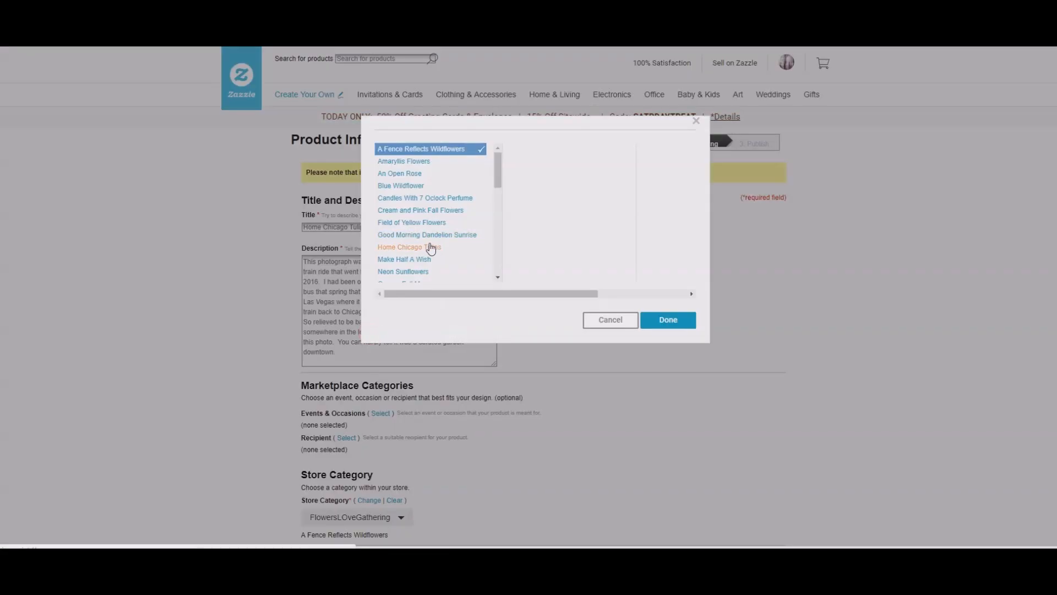
left_click(431, 248)
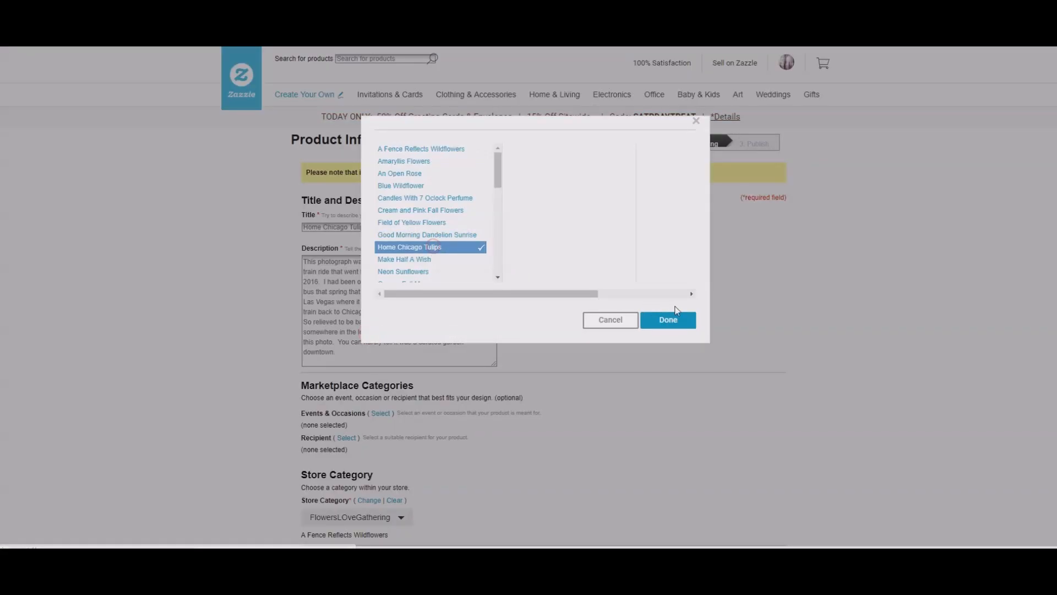
left_click(681, 322)
Step: Replace the create tag with the tags spring, tulips, garden and flowers
scroll(533, 340, "down", 2)
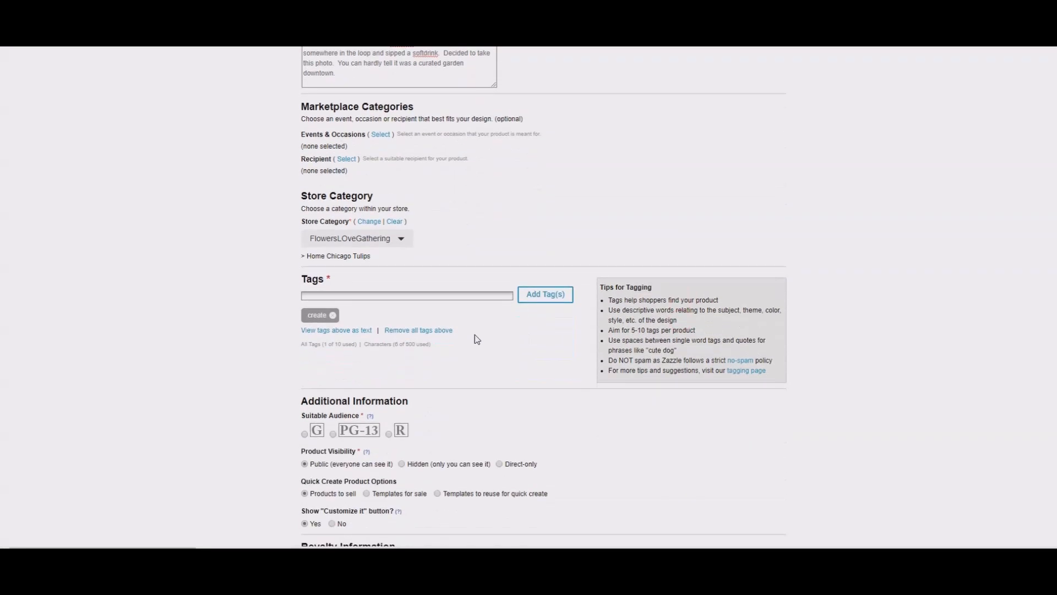
left_click(334, 317)
left_click(334, 297)
type("spring,tulips,garden,flowers")
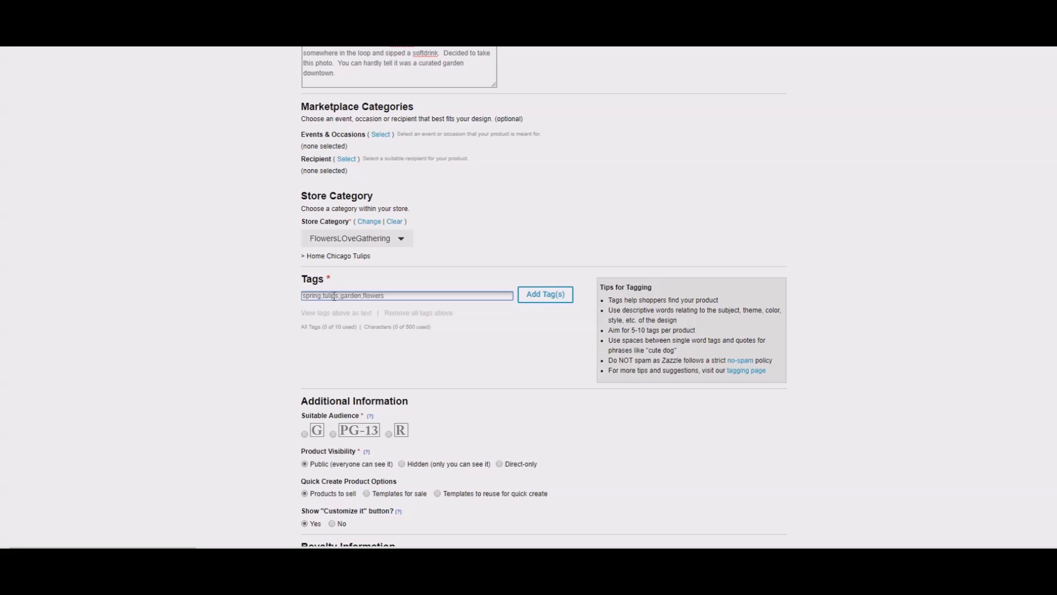
key("Return")
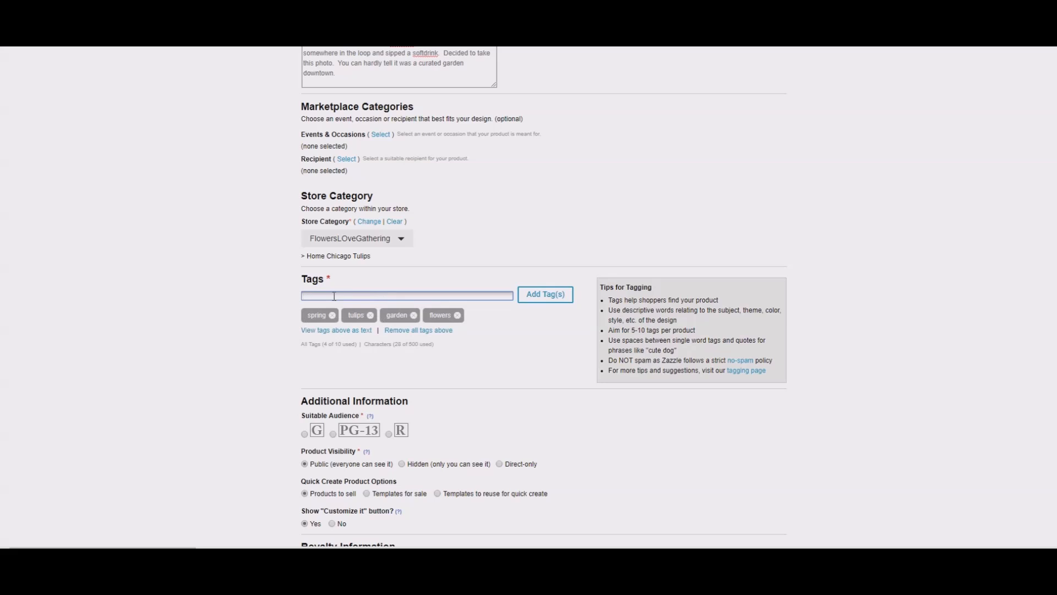
Step: Set the suitable audience to G, accept the publishing rights agreement, complete the robot check and post the products
scroll(333, 296, "down", 2)
left_click(305, 321)
scroll(308, 331, "down", 3)
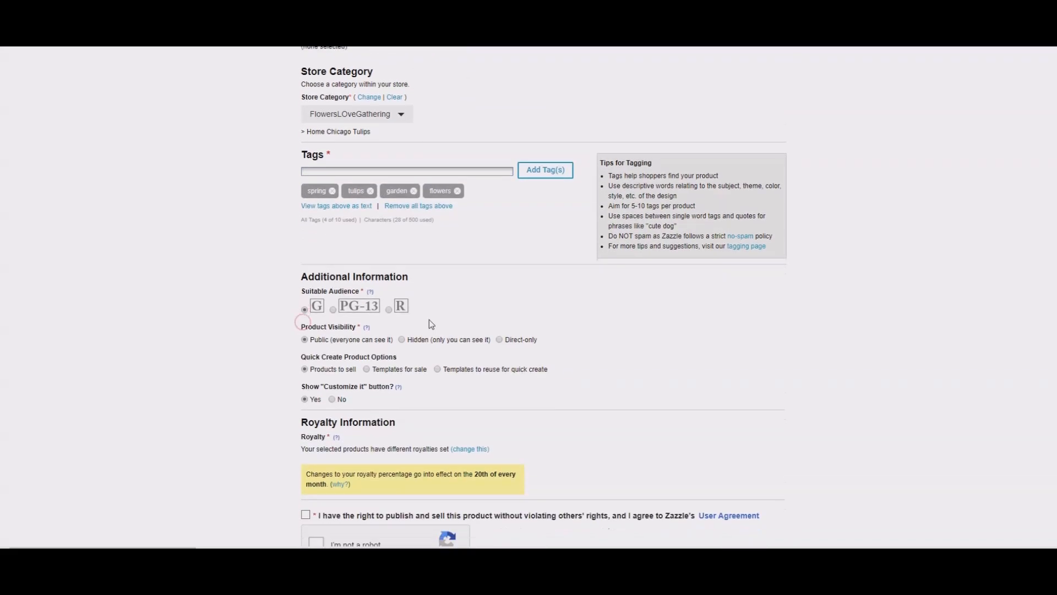
left_click(306, 392)
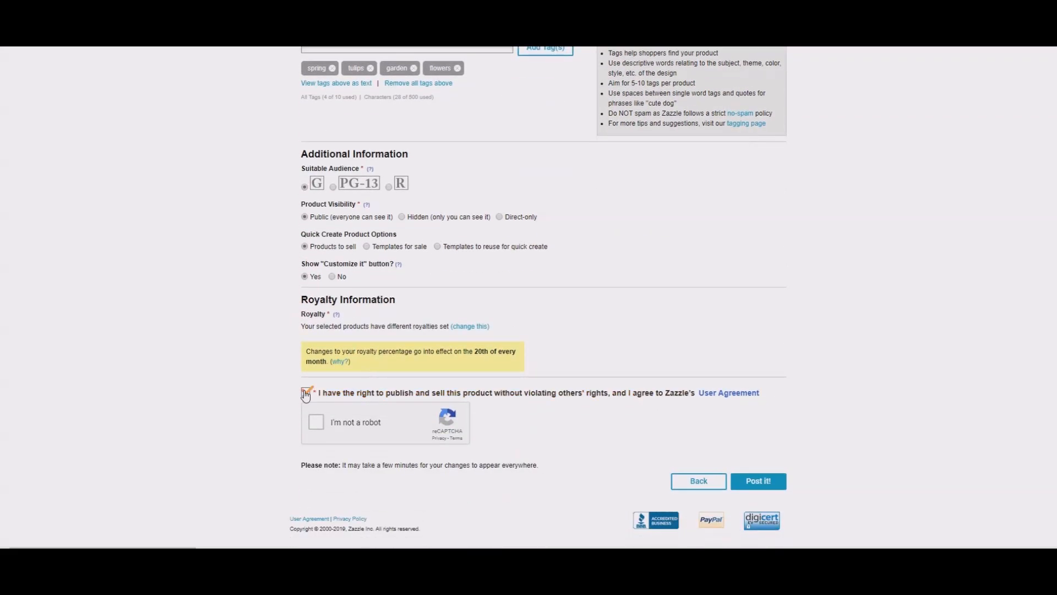
left_click(317, 422)
left_click(757, 483)
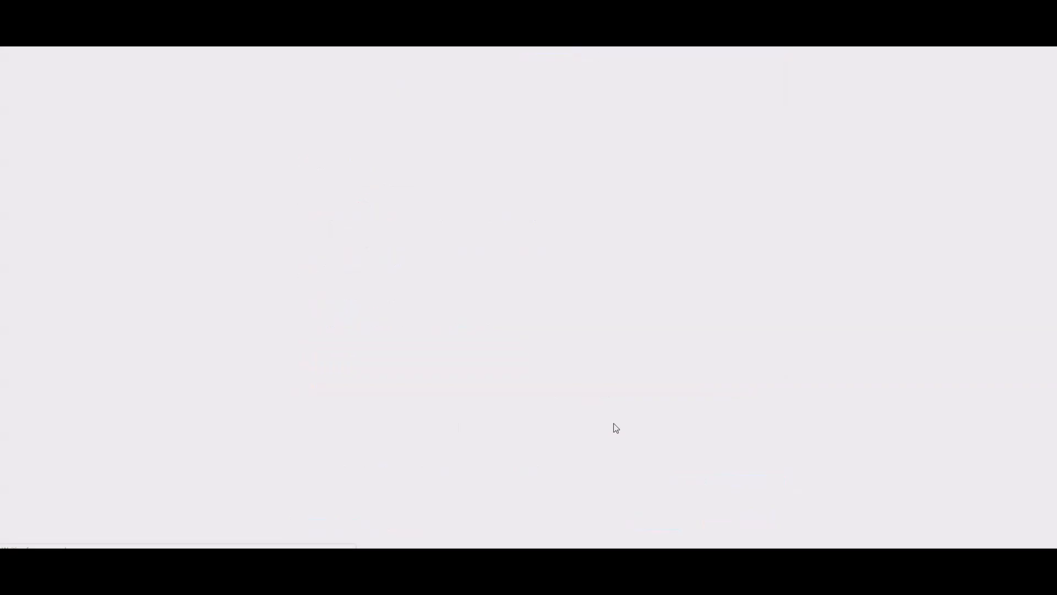
Step: Start a new quick create batch that uses templates from the bloomingvinedesign store
left_click(319, 192)
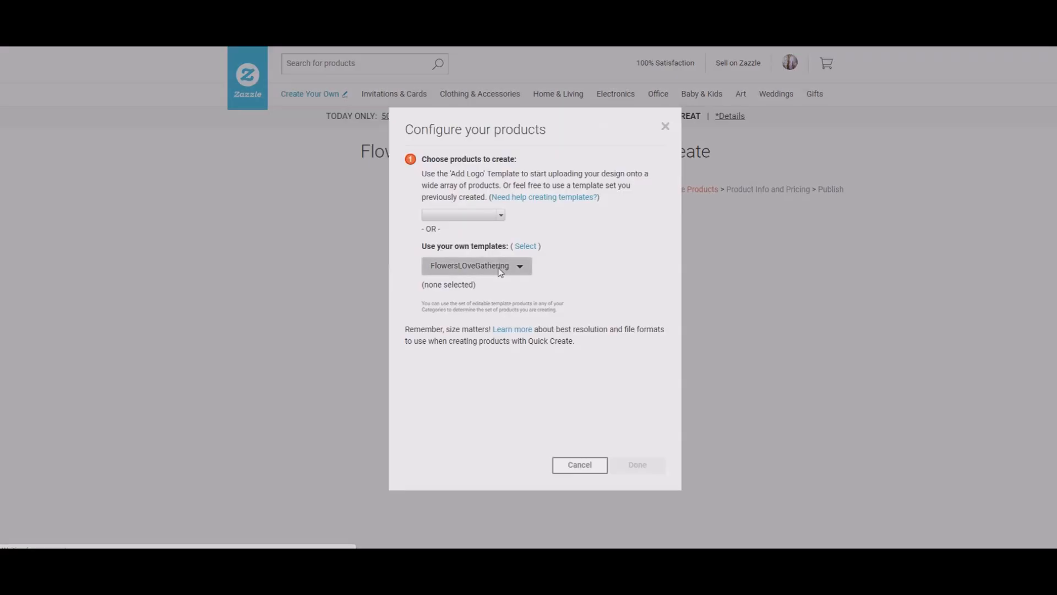
left_click(519, 269)
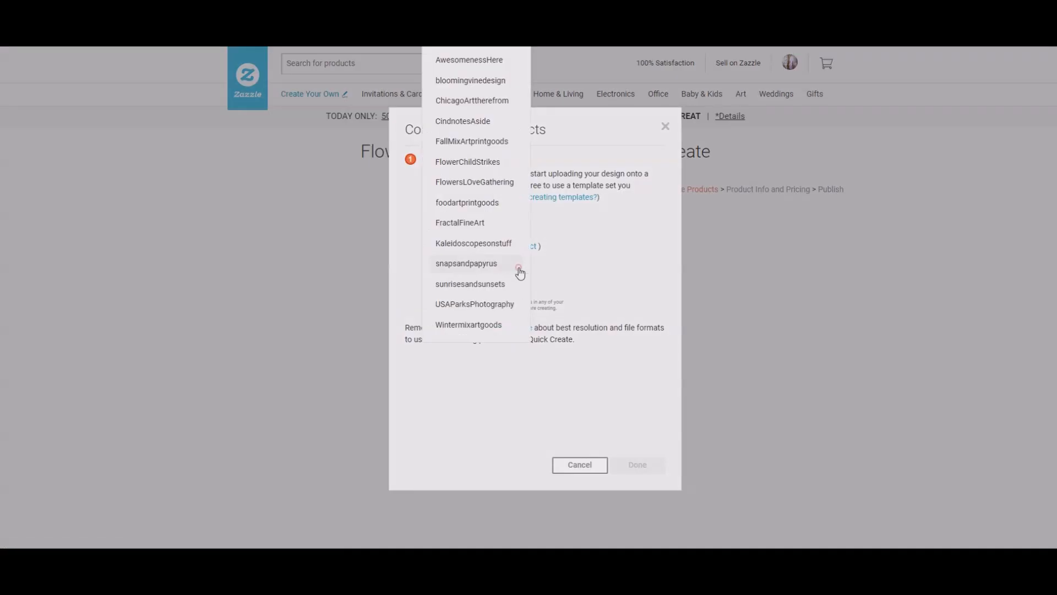
left_click(490, 80)
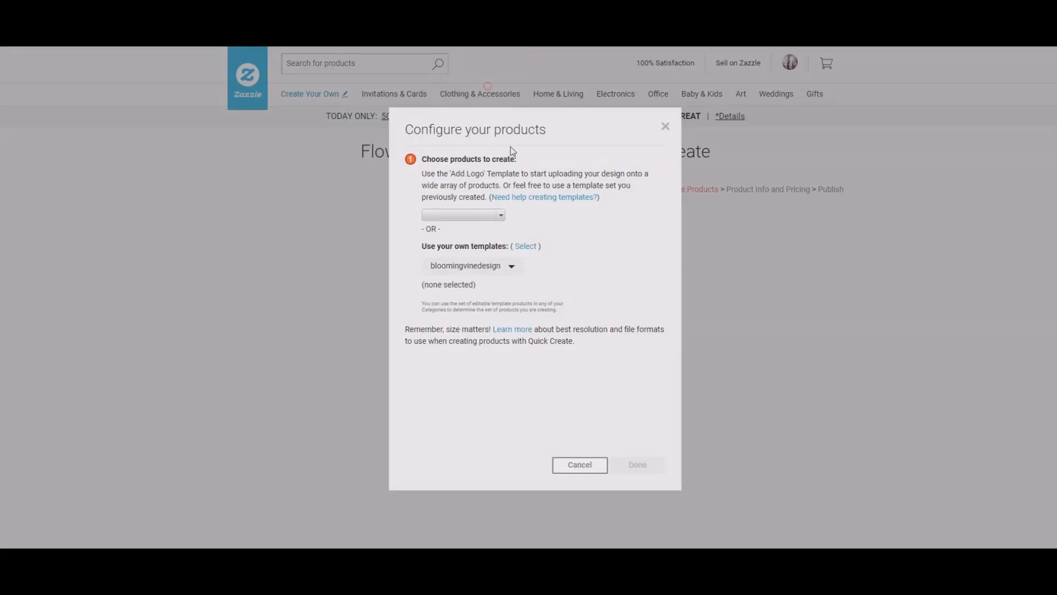
Step: Select the Create Vertical Products 3 template set, open the image choice for it and cancel that choice
left_click(528, 249)
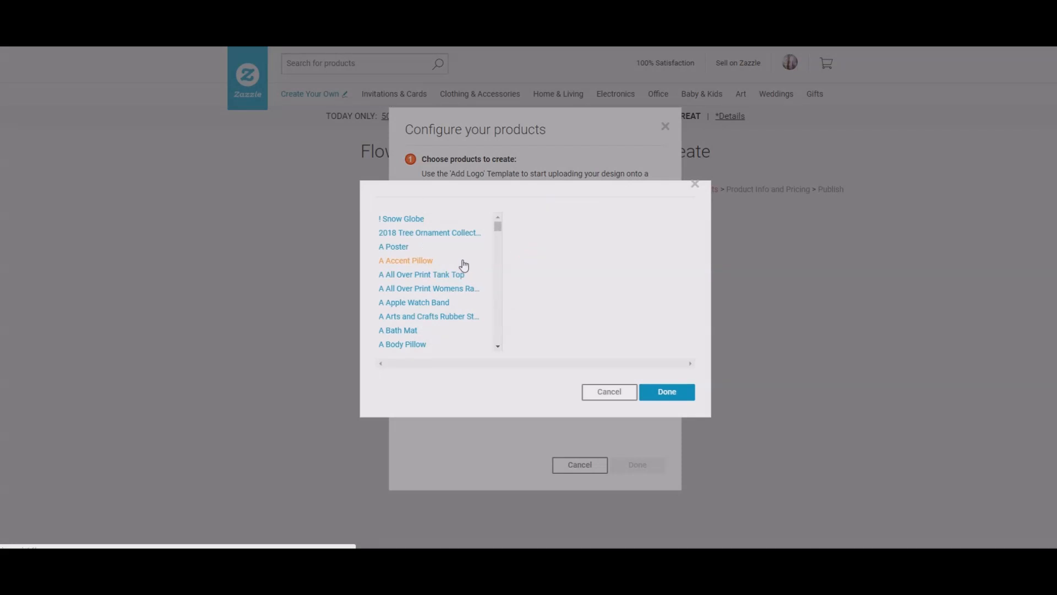
scroll(463, 265, "down", 6)
scroll(463, 265, "down", 15)
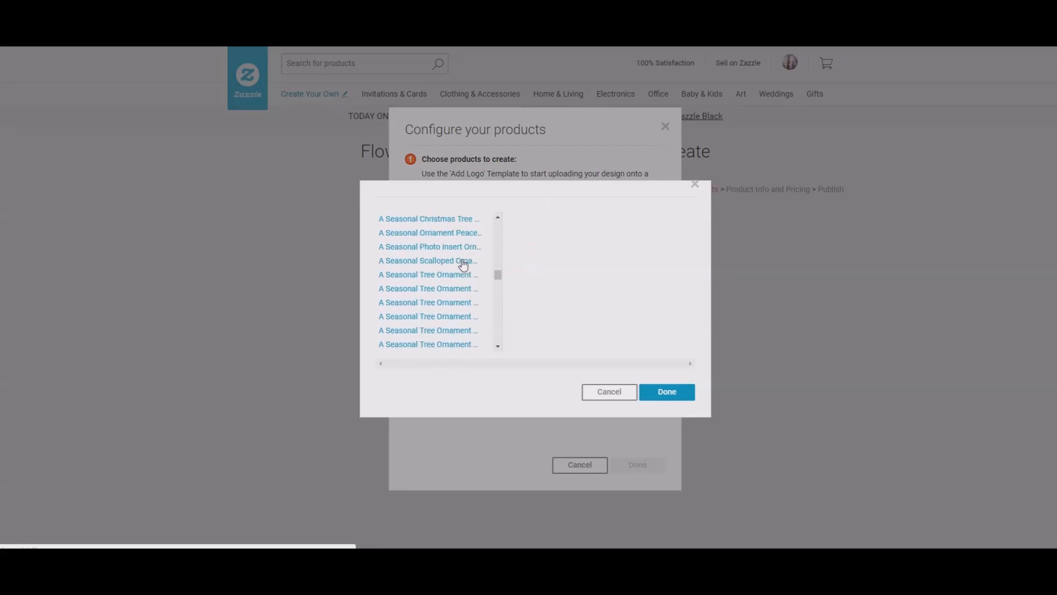
scroll(462, 264, "down", 3)
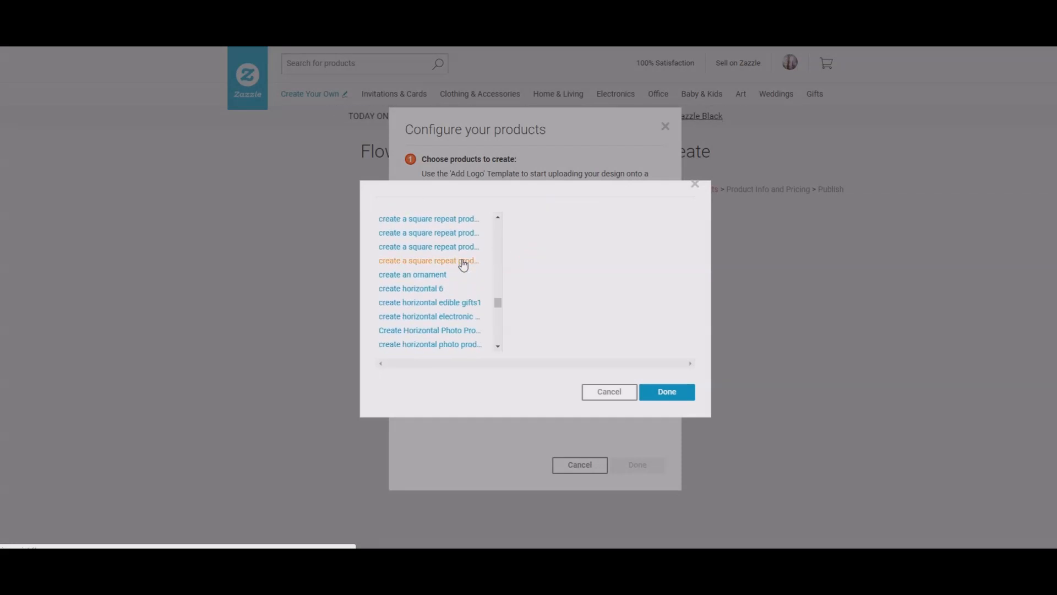
scroll(462, 264, "down", 8)
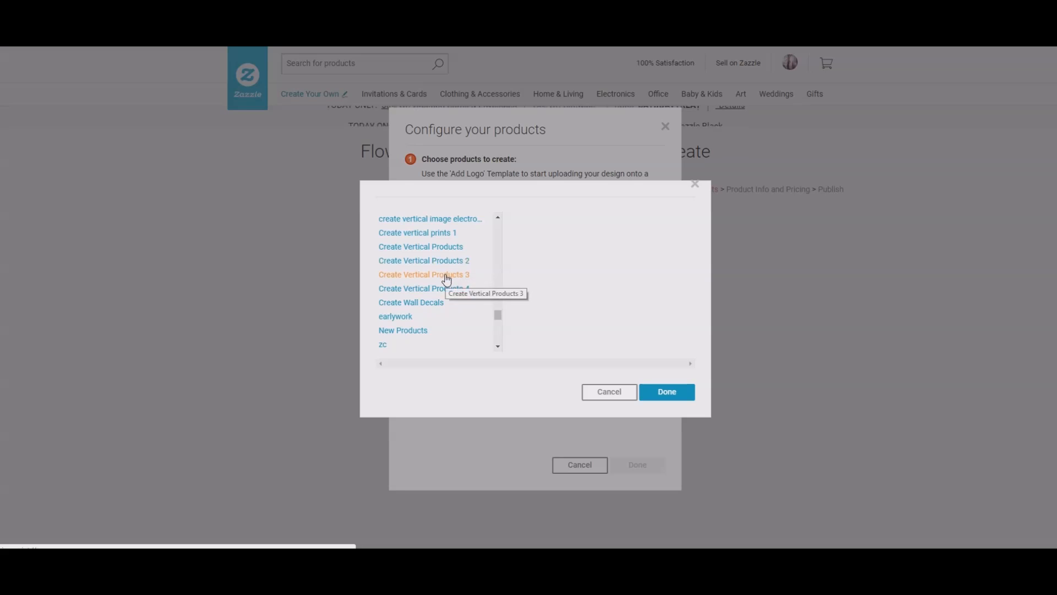
left_click(446, 277)
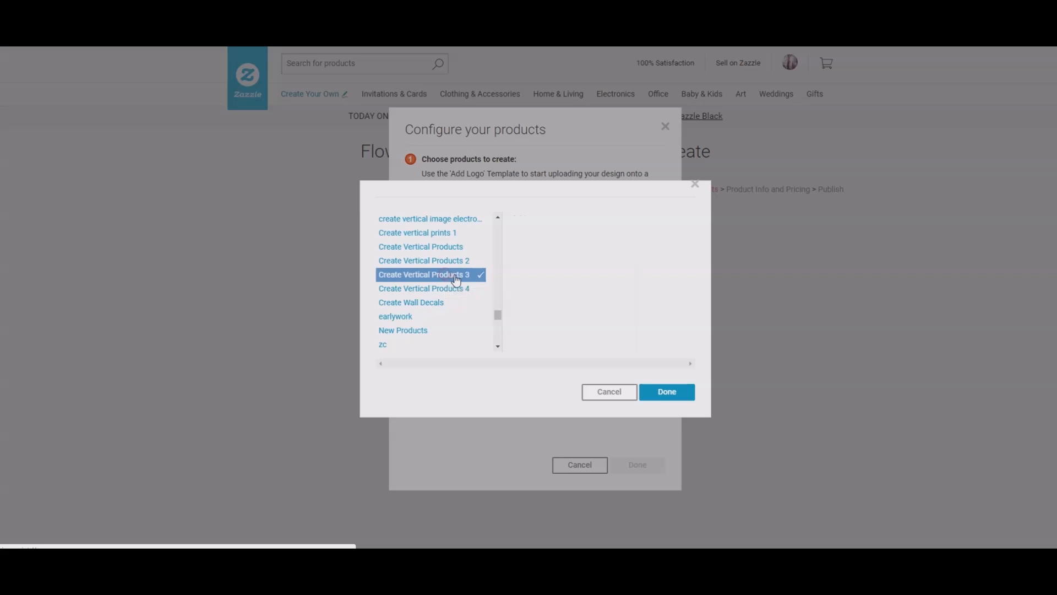
left_click(667, 393)
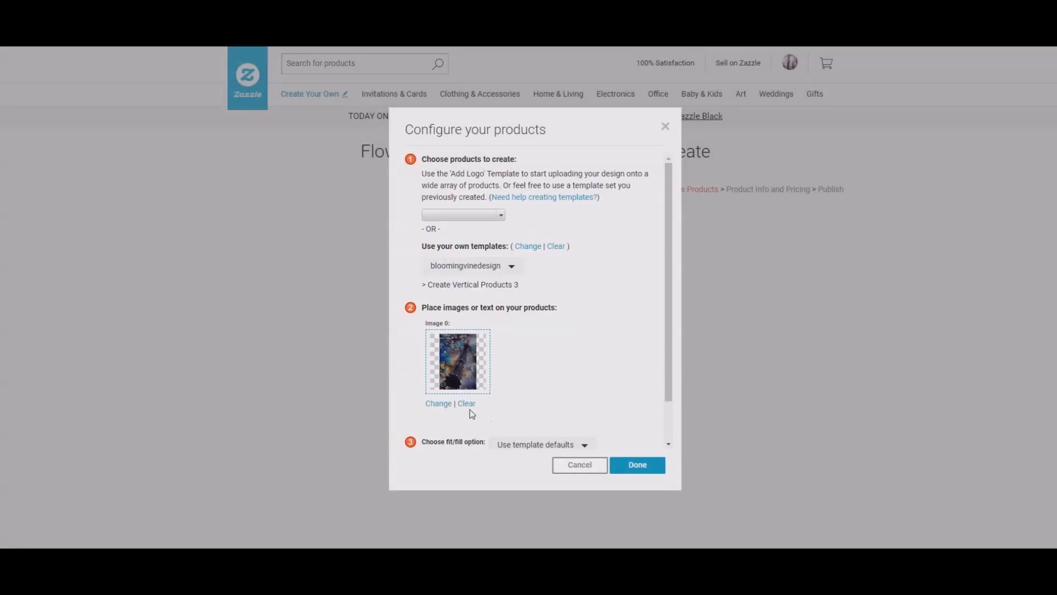
left_click(442, 405)
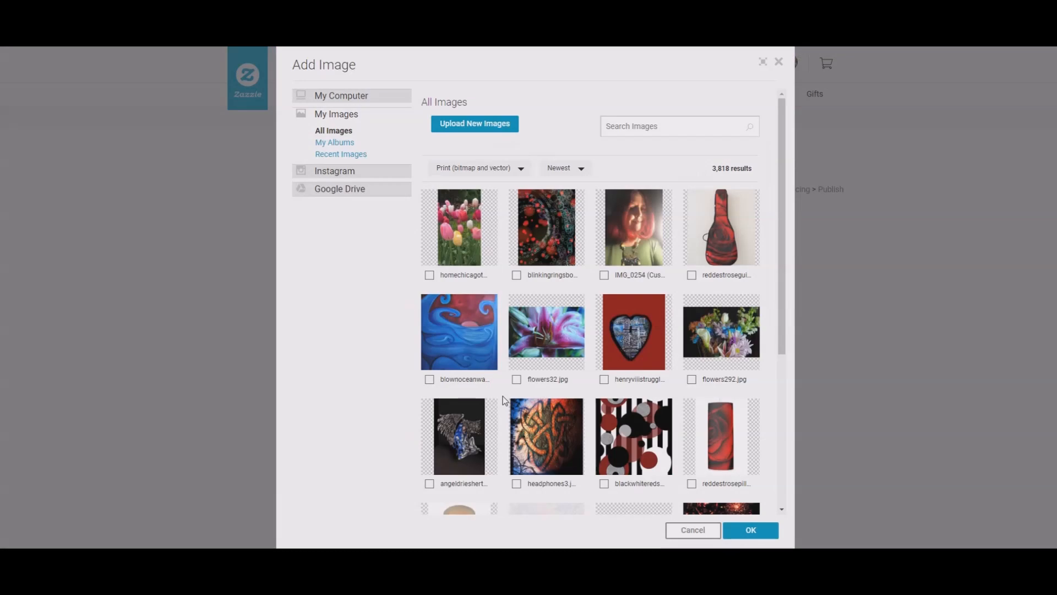
left_click(693, 530)
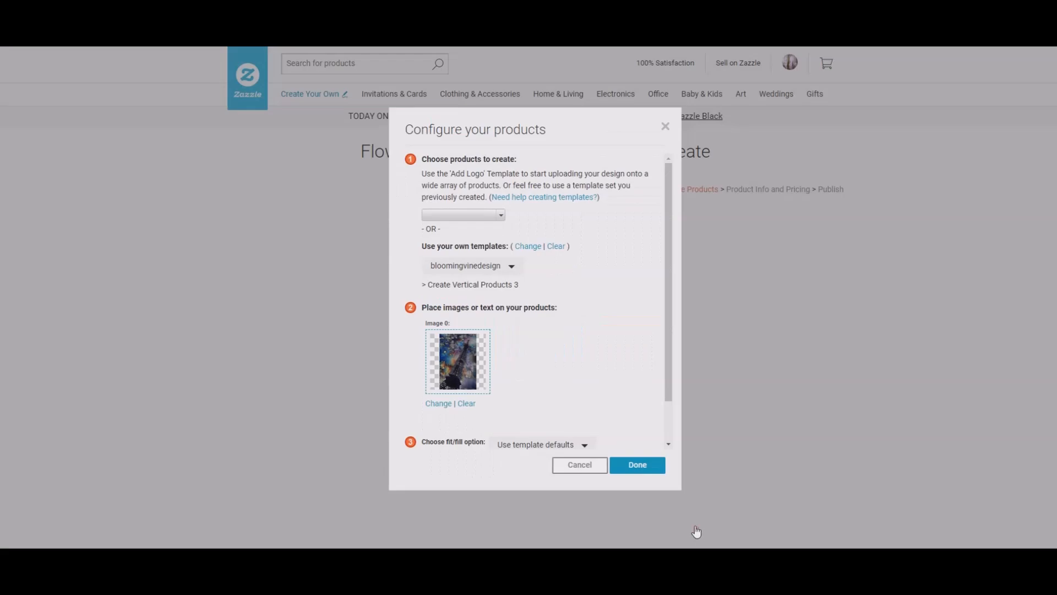
Step: Change the batch's template set to Create Vertical Products 2
left_click(529, 247)
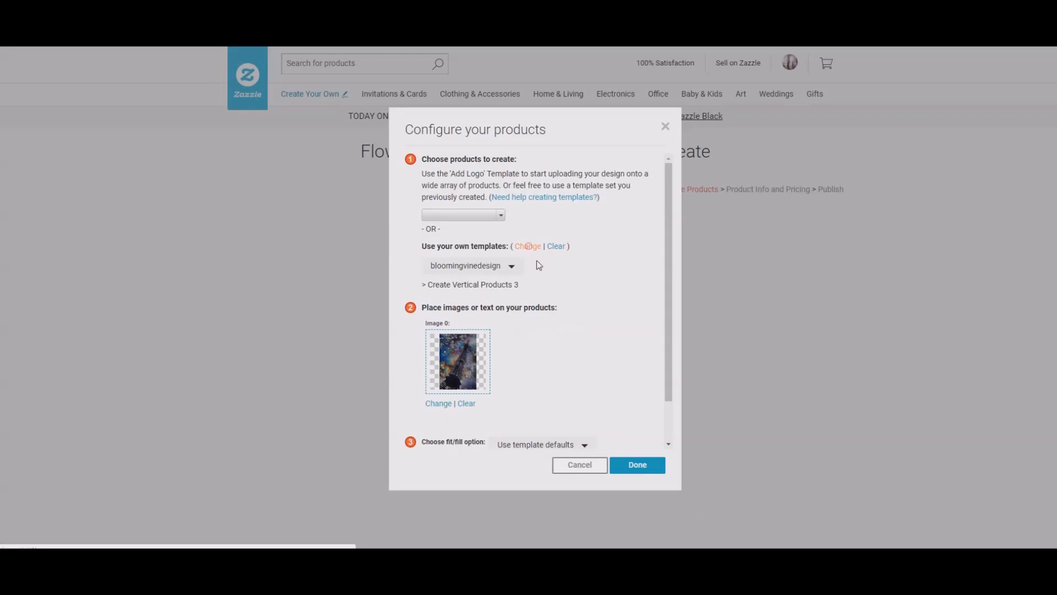
scroll(447, 218, "down", 5)
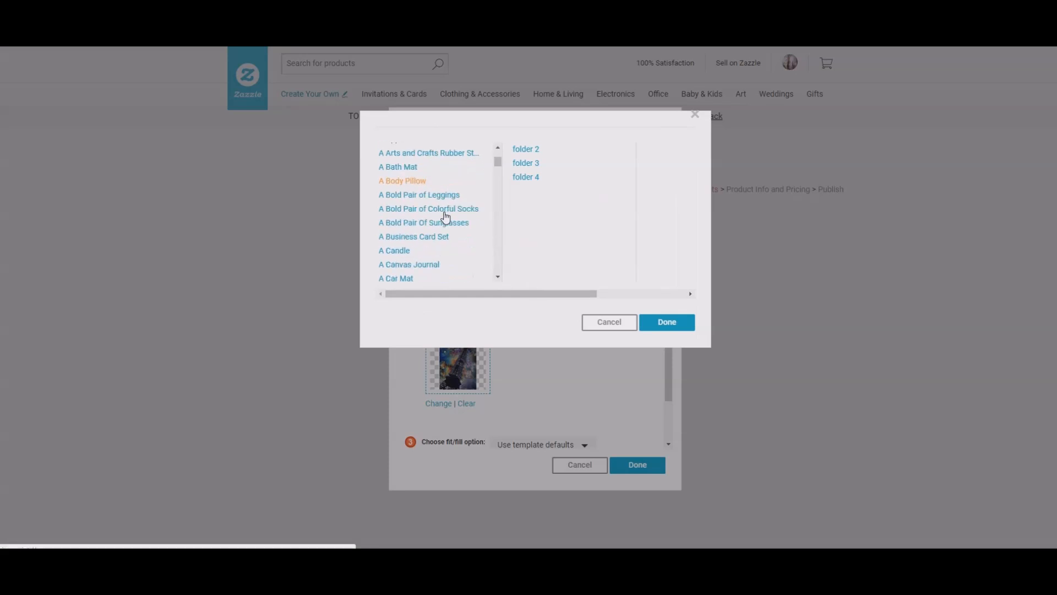
scroll(446, 218, "down", 6)
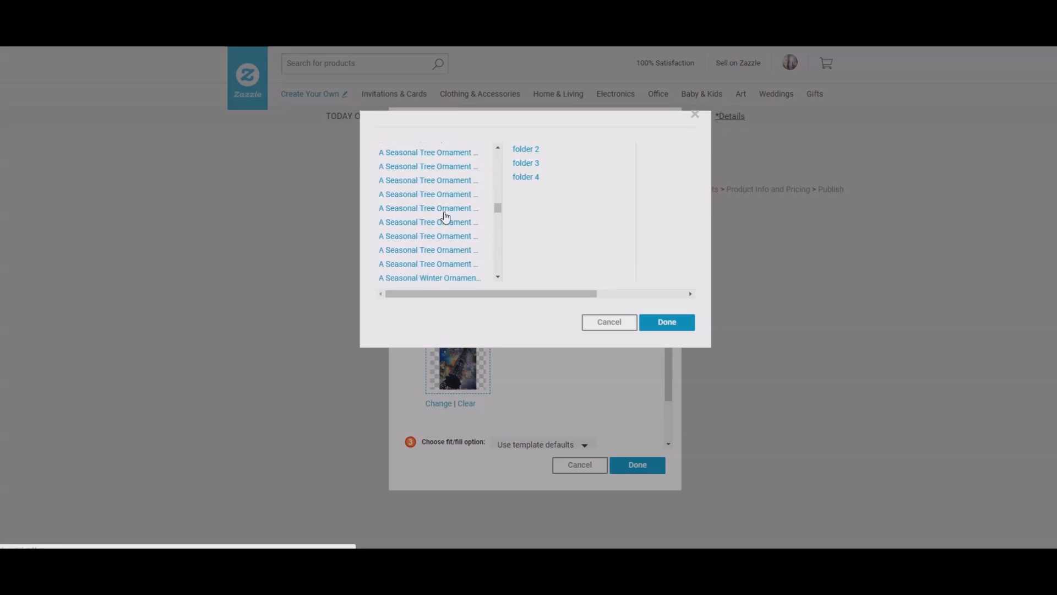
scroll(446, 218, "down", 10)
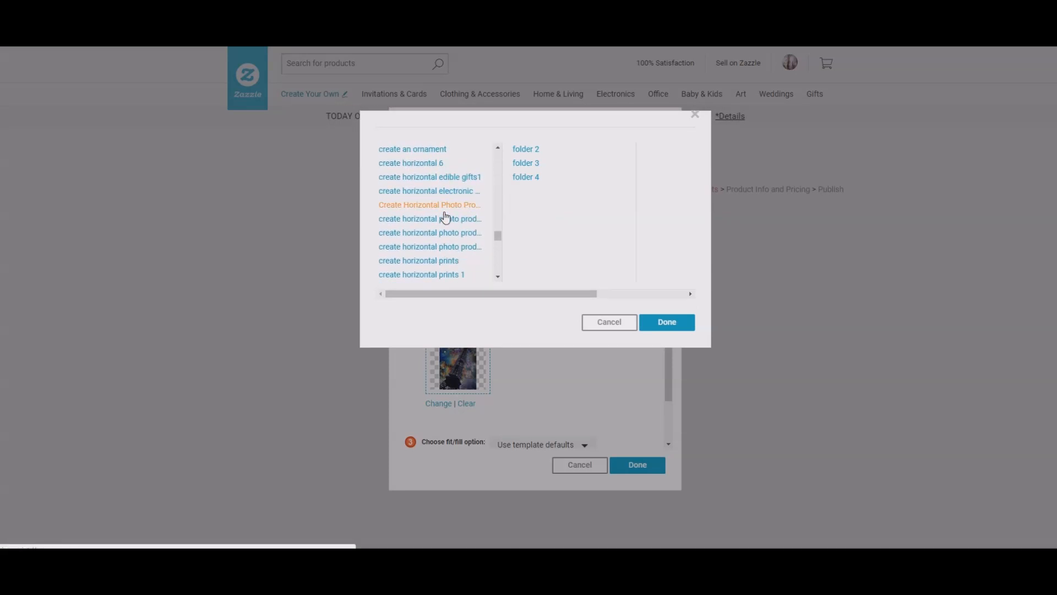
left_click(461, 246)
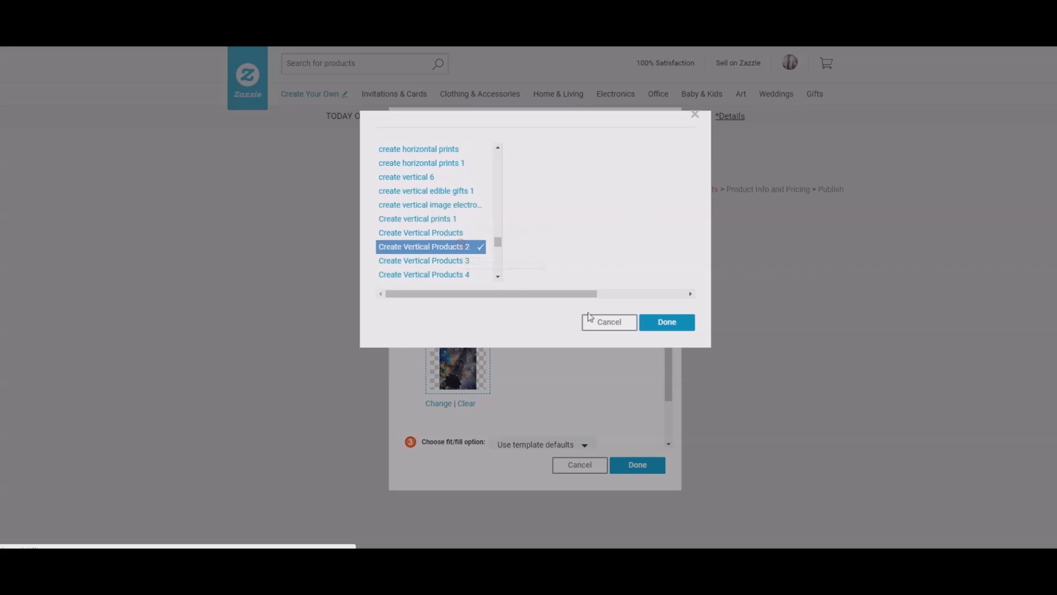
left_click(668, 324)
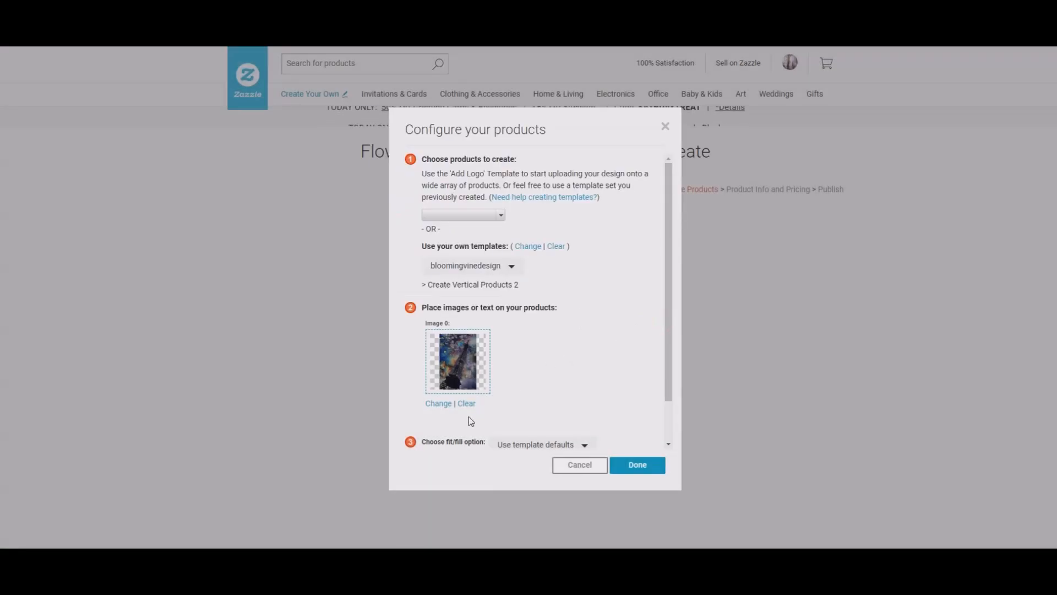
Step: Replace the template image of the Create Vertical Products 2 set with the homechicagotulips photo
left_click(438, 403)
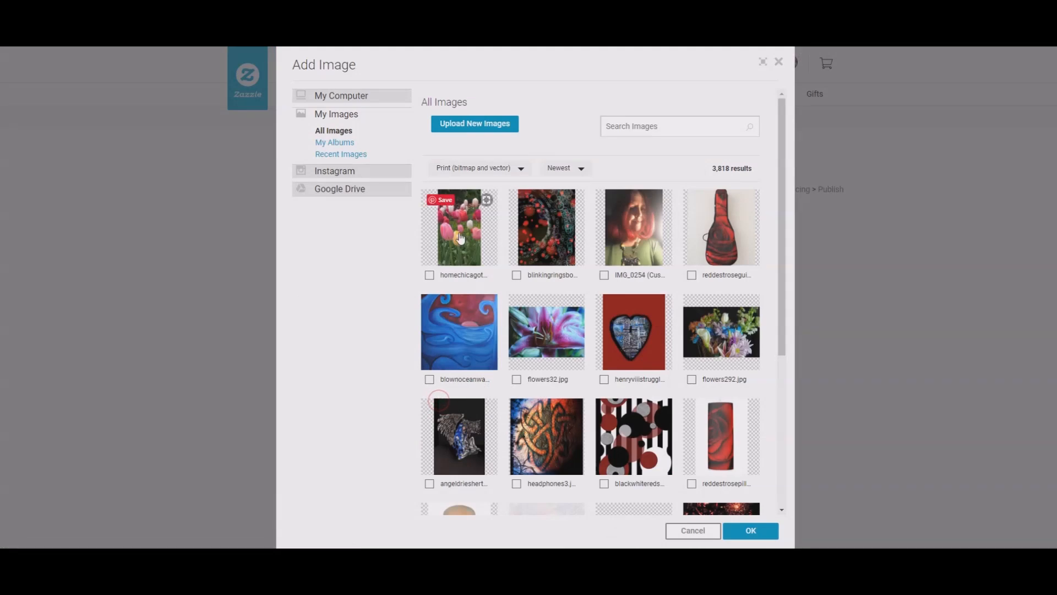
left_click(459, 227)
left_click(752, 529)
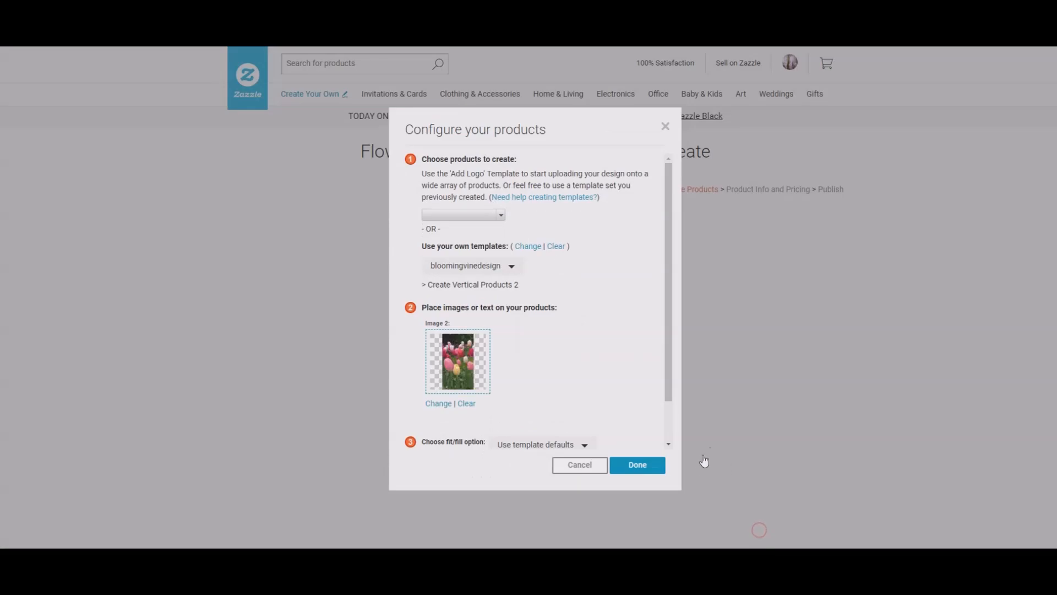
Step: Generate the Create Vertical Products 2 batch, look through the resulting tulip products and continue to their product info and pricing
left_click(639, 463)
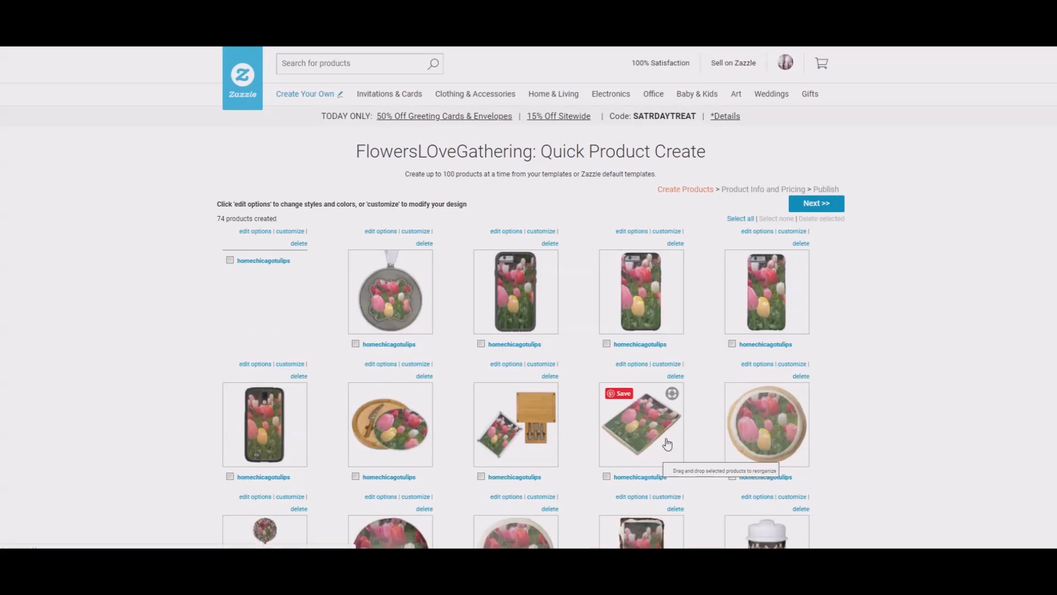
scroll(715, 330, "down", 8)
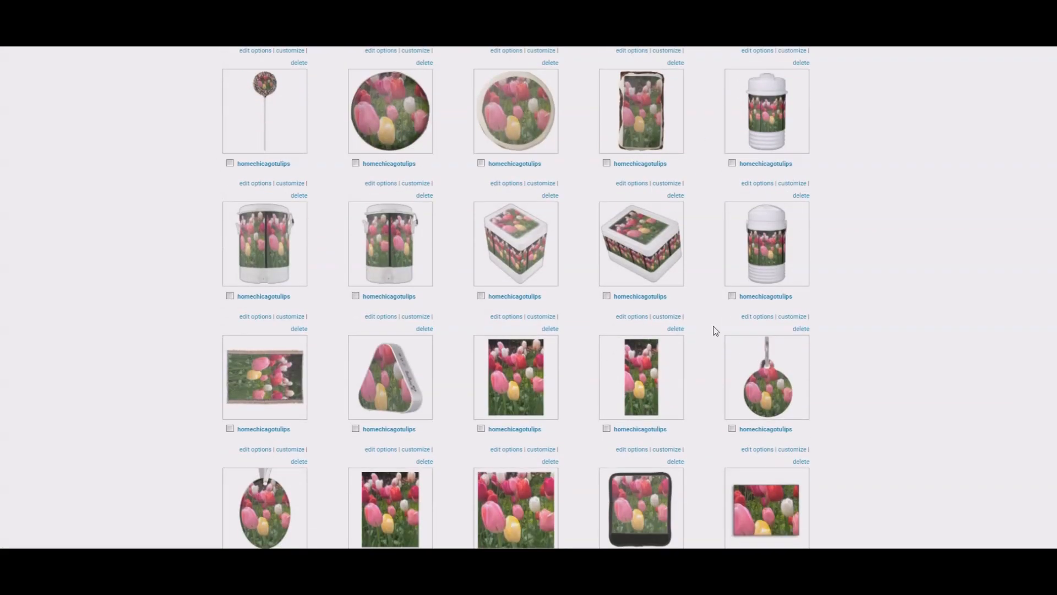
scroll(715, 331, "down", 13)
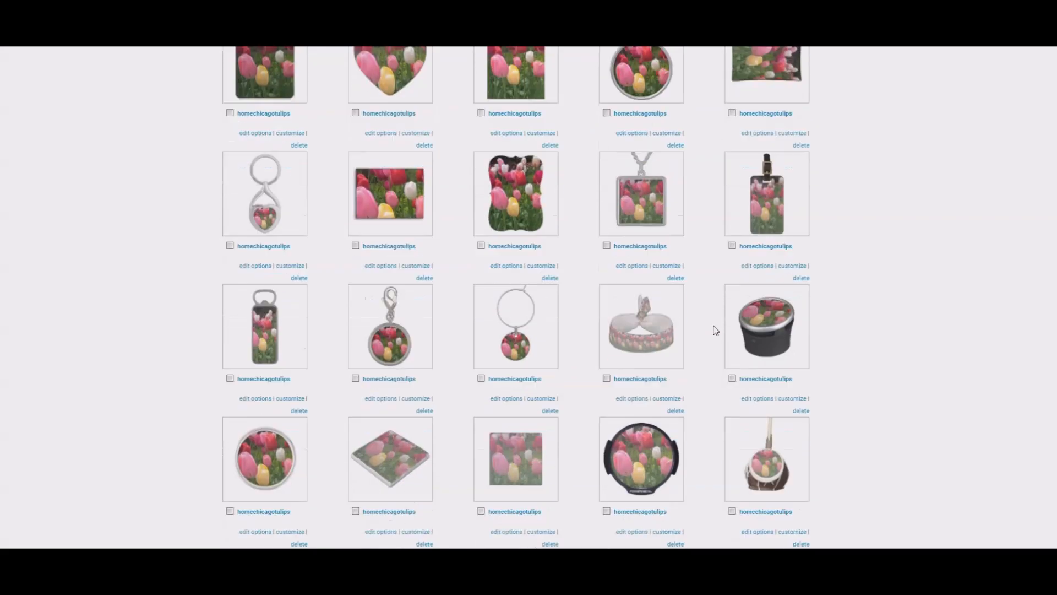
scroll(716, 330, "down", 1)
scroll(716, 331, "down", 9)
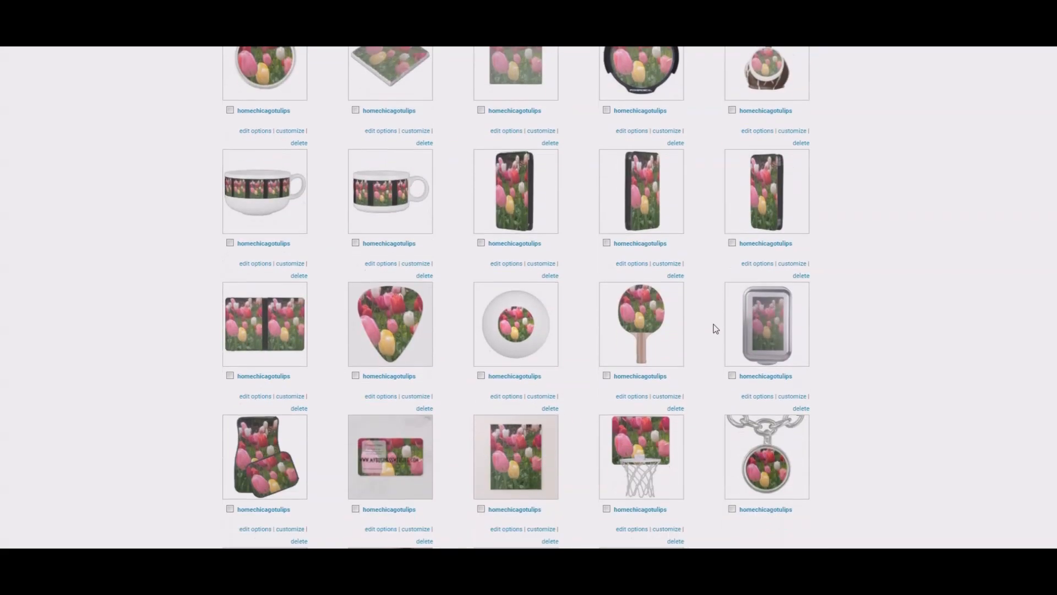
left_click(835, 533)
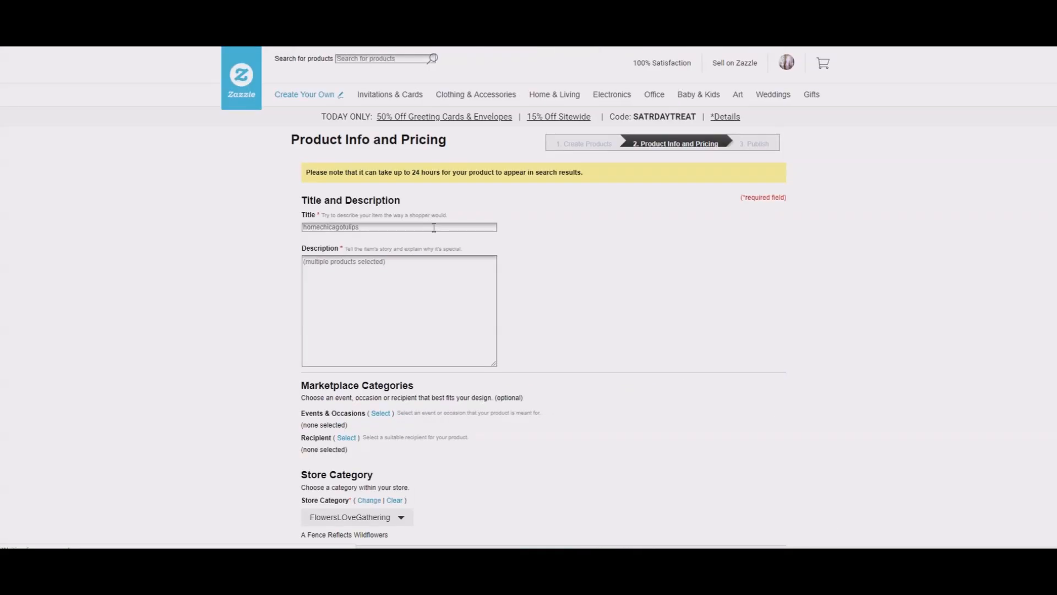
Step: Title the products "Home Chicago Tulips" and enter the description about the mobile-device photograph taken after the 2016 return train trip
left_click_drag(434, 228, 236, 225)
key("BackSpace")
type("H")
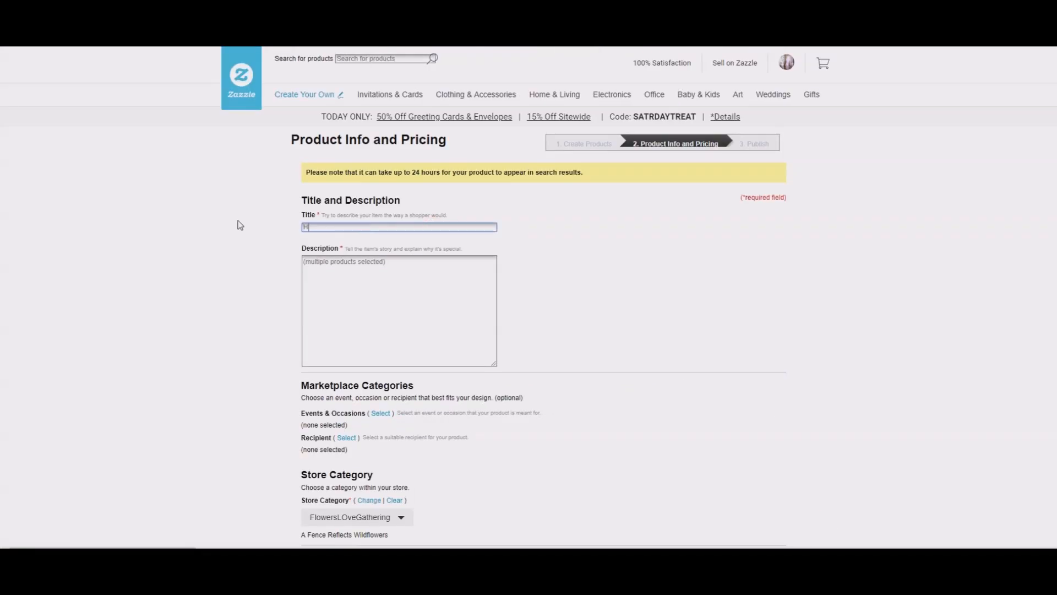
type("ome Chi")
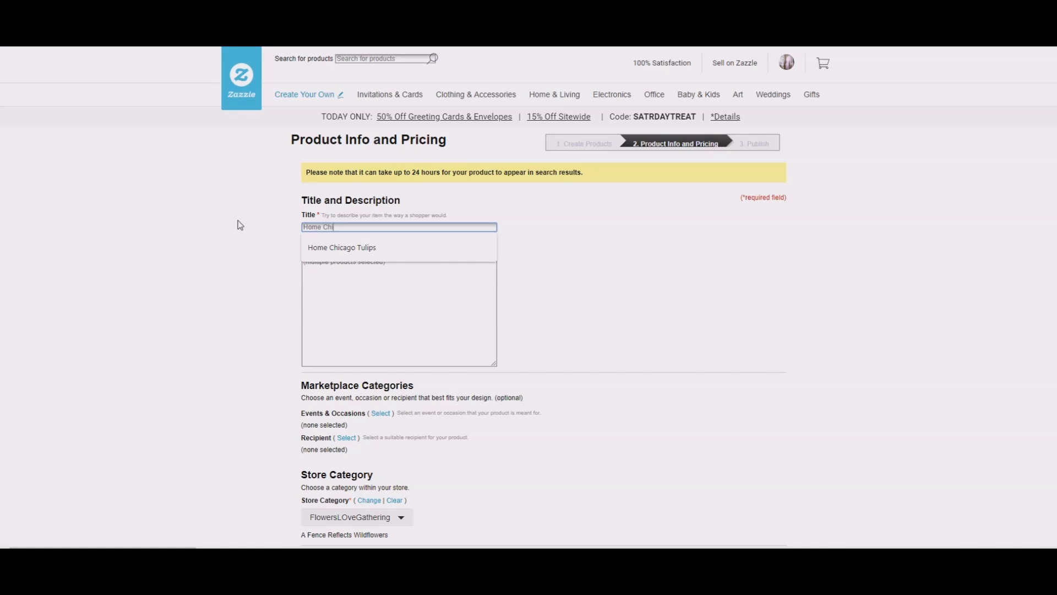
type("cago Tulips")
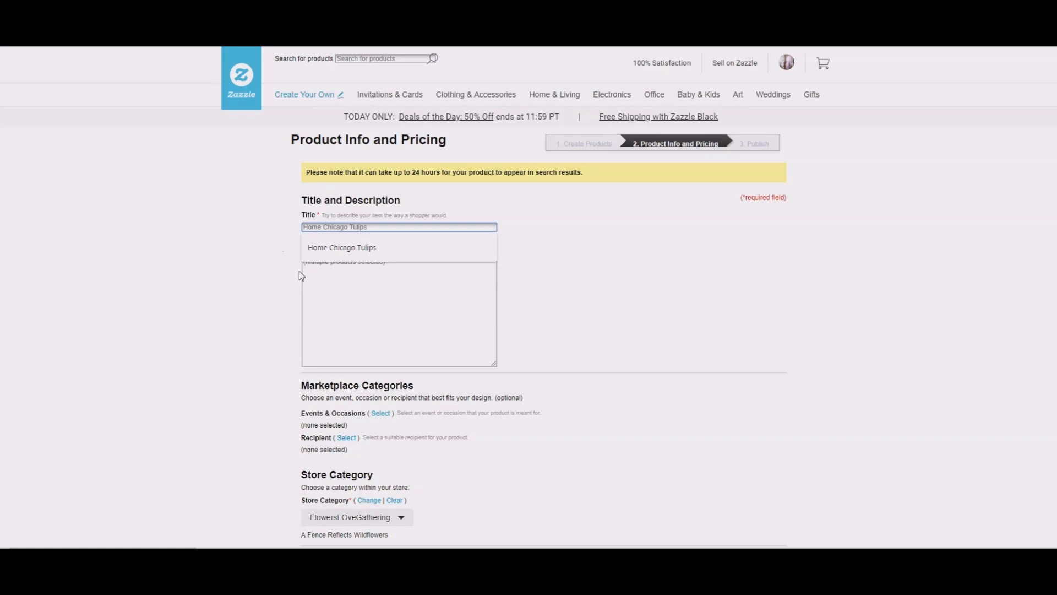
left_click(317, 284)
type("This photograph was taken on a mobile device after a return trip train ride that went through the deserts of New Mexico back in 2016.  I had been out in the South Dakota area and first took a bus that spring that headed north and then edged south to about Las Vegas where it turned east and shortly thereafter caught a train back to Chicago.  Got lucky.  Those buses don't always run.  So relieved to be back in the midwest, I sat in  a park somewhere in the loop and sipped a softdrink.  Decided to take this photo.  You can hardly tell it was a curated garden downtown.")
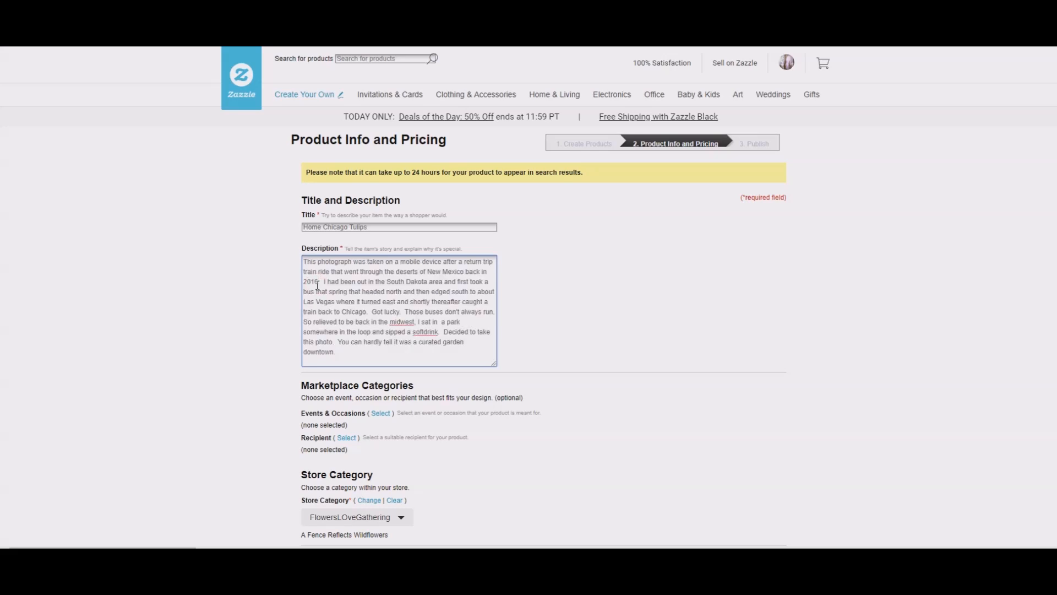
Step: Change the products' store category to Home Chicago Tulips in FlowersLOveGathering
scroll(317, 284, "down", 4)
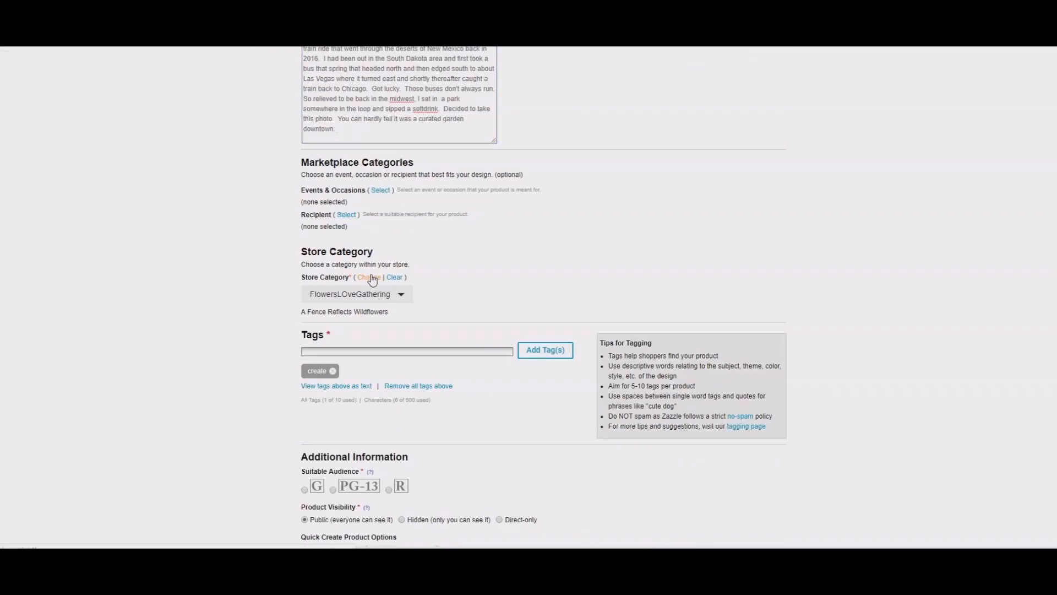
left_click(369, 277)
left_click(429, 247)
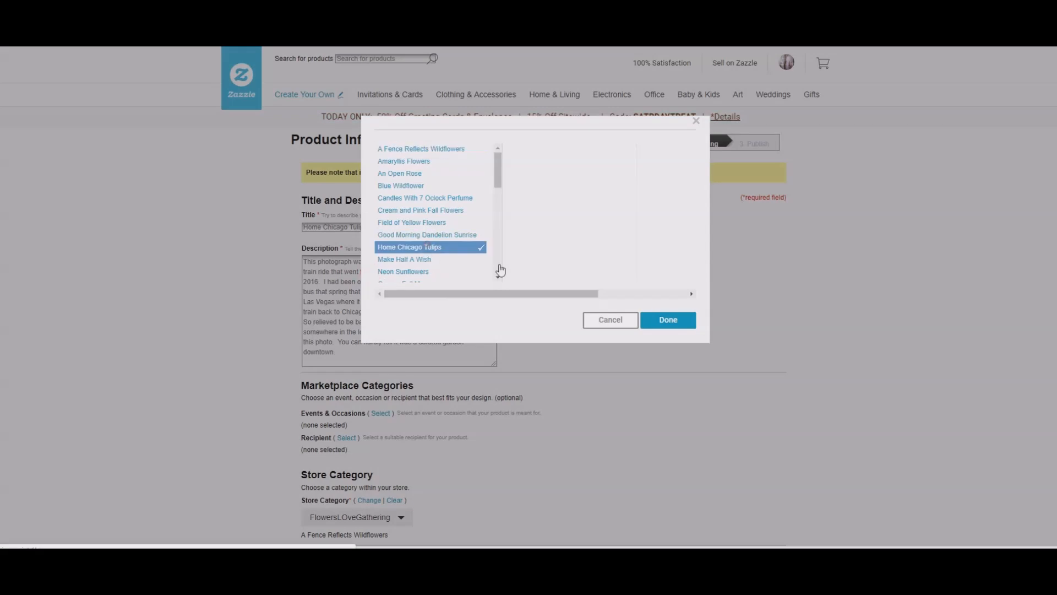
left_click(677, 322)
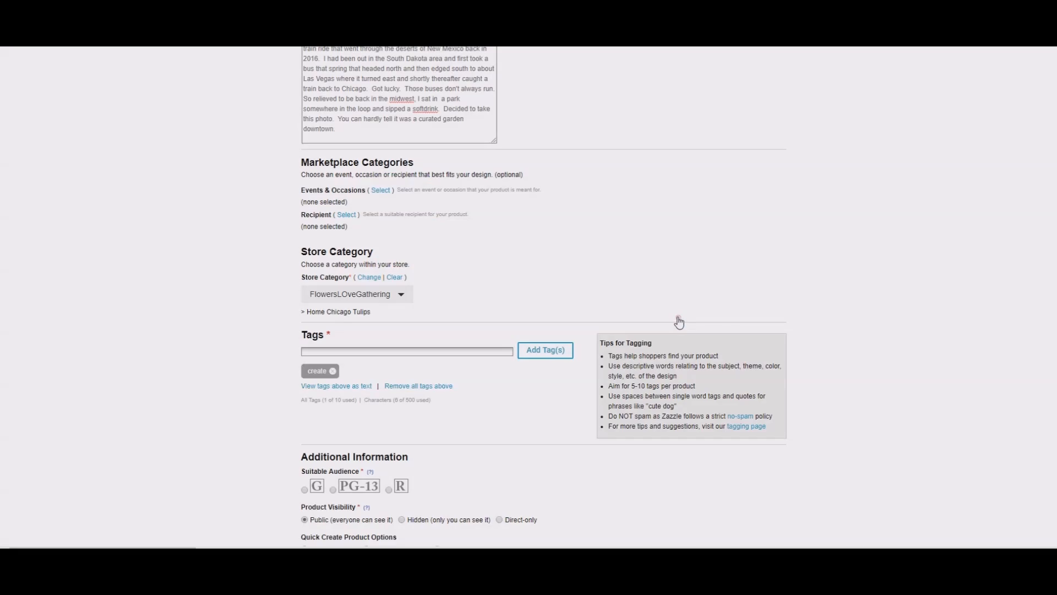
Step: Remove the "create" tag and add the tags garden, flowers, tulips and spring
left_click(333, 371)
left_click(336, 350)
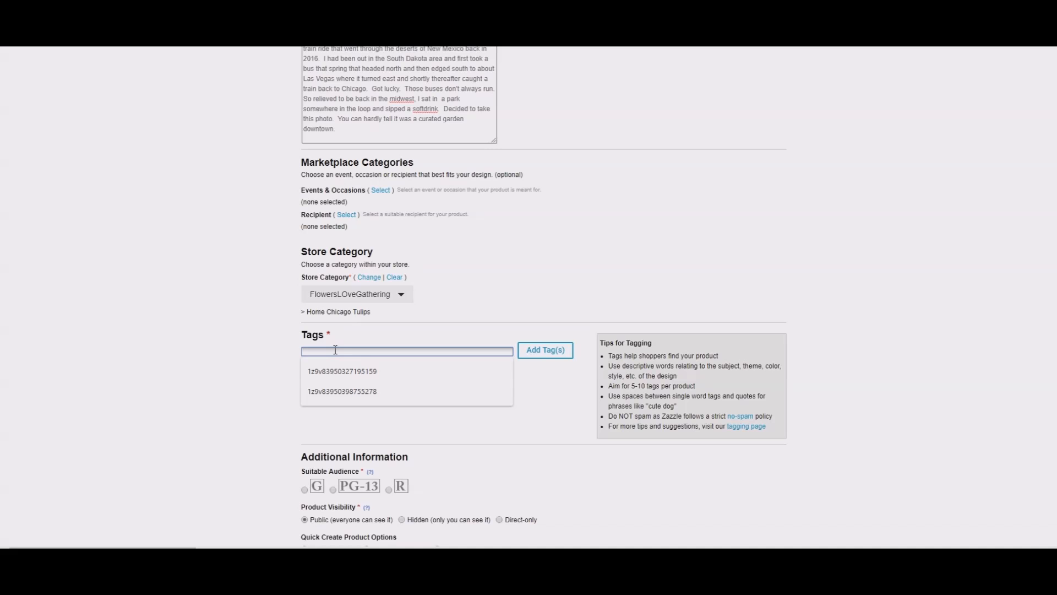
type("garden,flowers,tulips,spring")
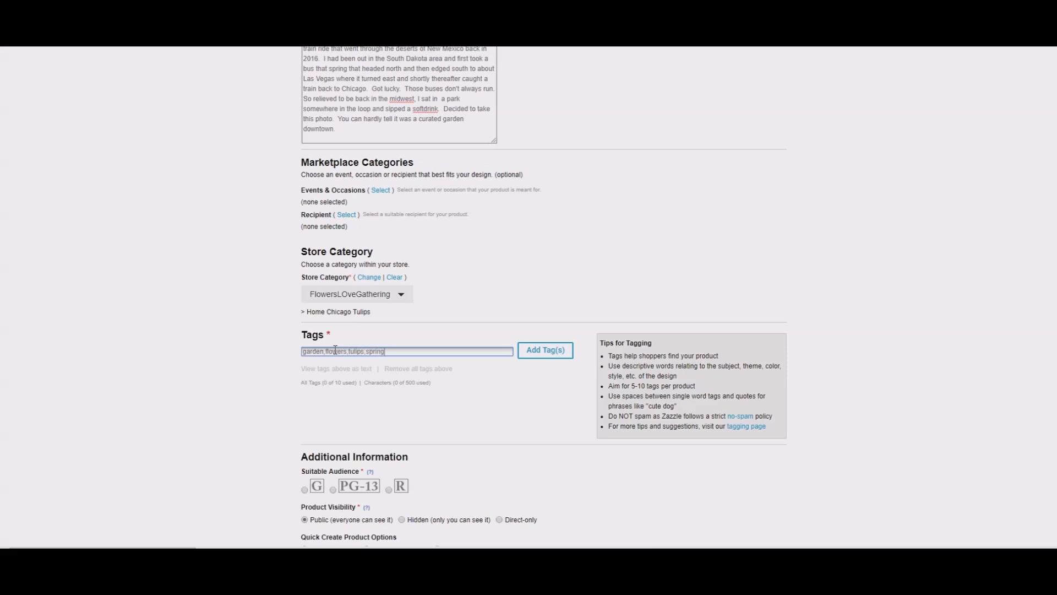
key("Return")
Step: Post the batch for a G audience, with the publishing rights agreement accepted and the robot check completed
scroll(332, 352, "down", 3)
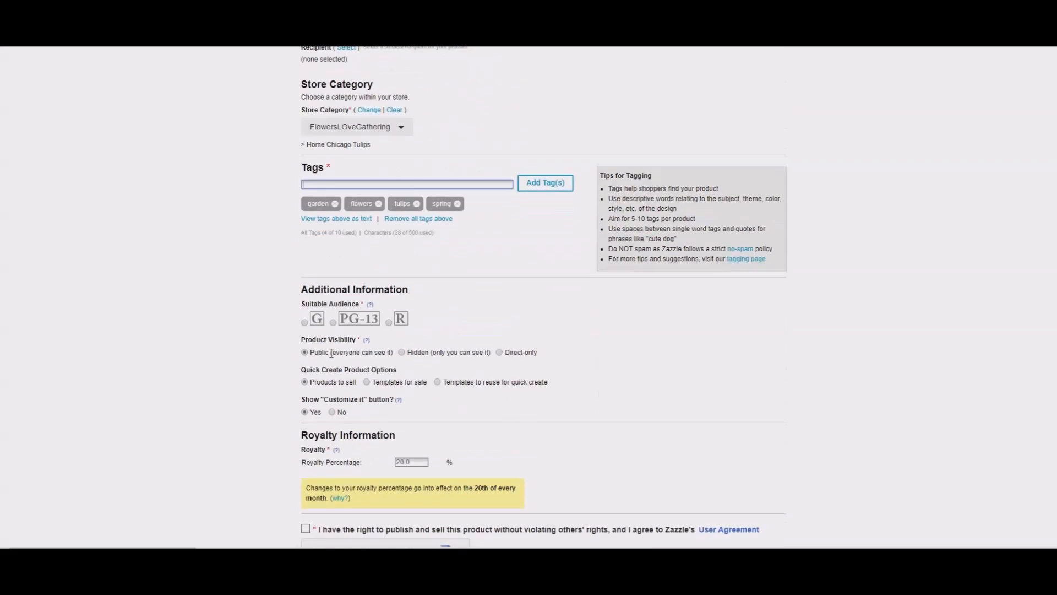
left_click(305, 322)
scroll(386, 355, "down", 3)
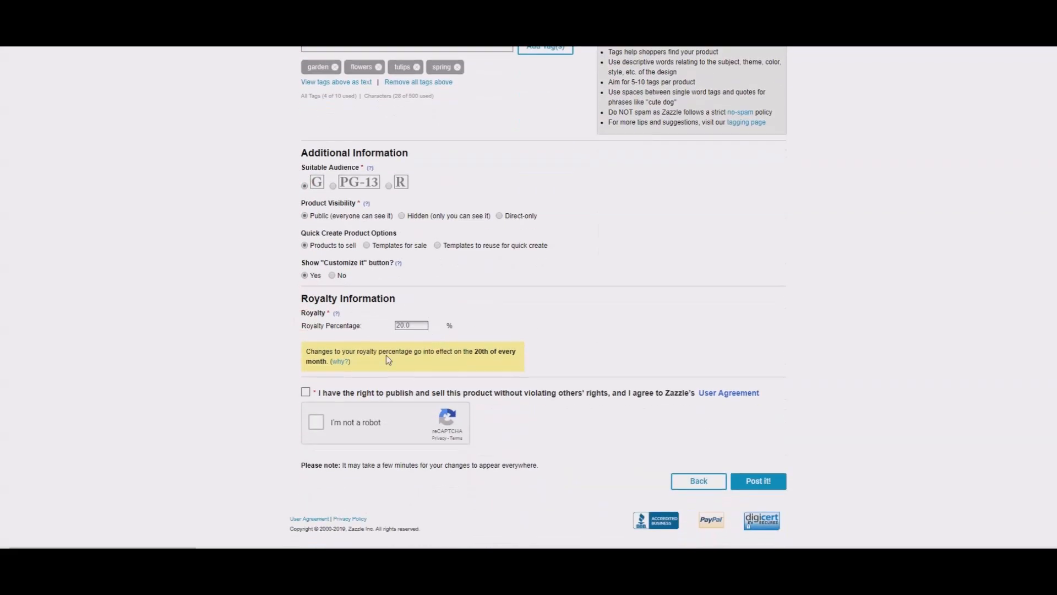
left_click(307, 393)
left_click(317, 422)
left_click(760, 487)
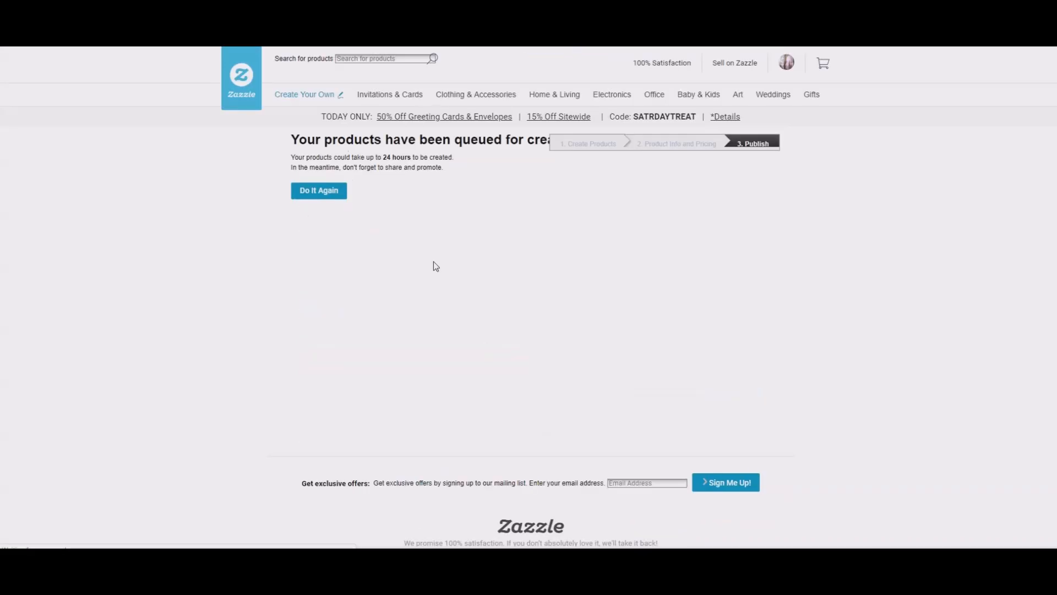
Step: Start another quick create batch from the bloomingvinedesign store's Create Vertical Products template set and generate its products
left_click(340, 193)
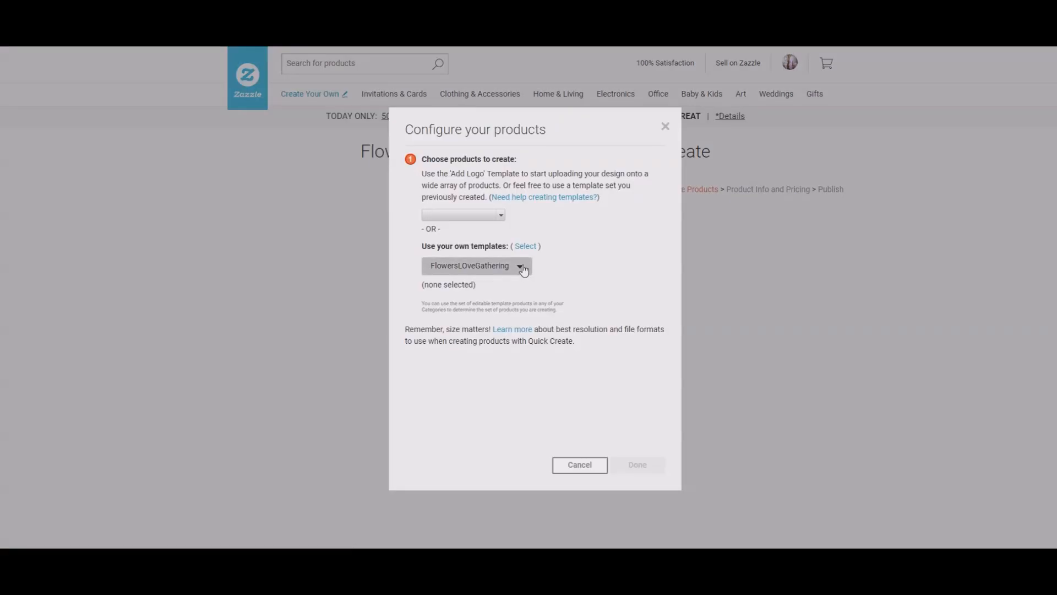
left_click(523, 269)
left_click(484, 79)
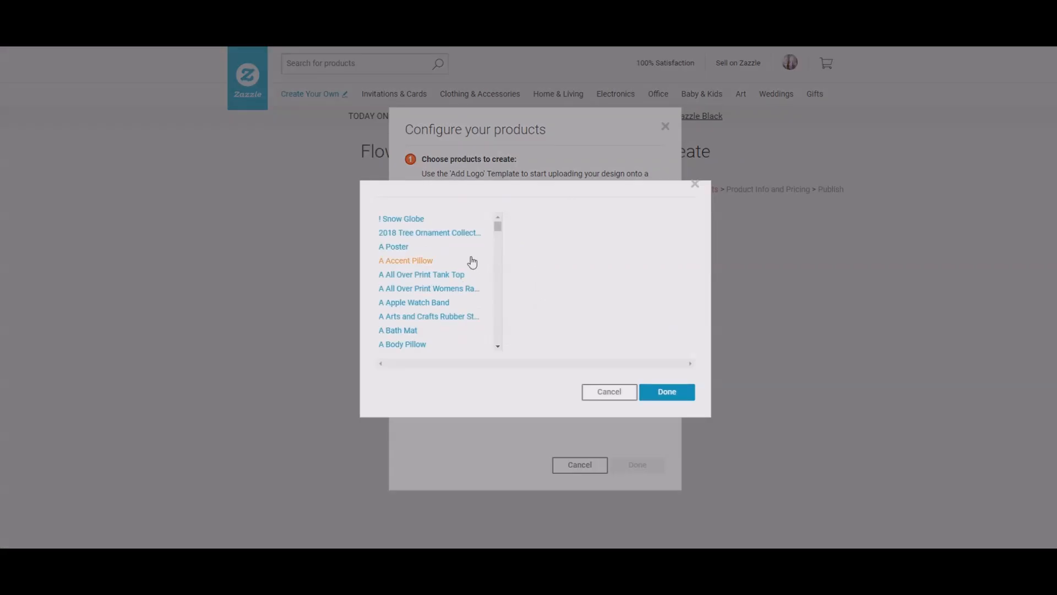
scroll(470, 260, "down", 10)
scroll(470, 260, "down", 15)
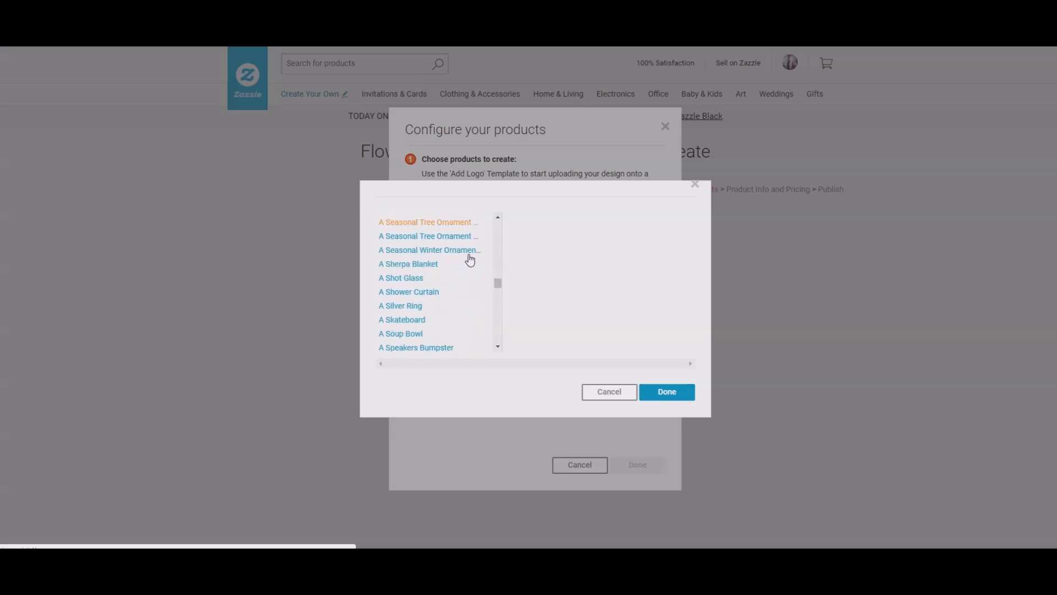
scroll(470, 260, "down", 2)
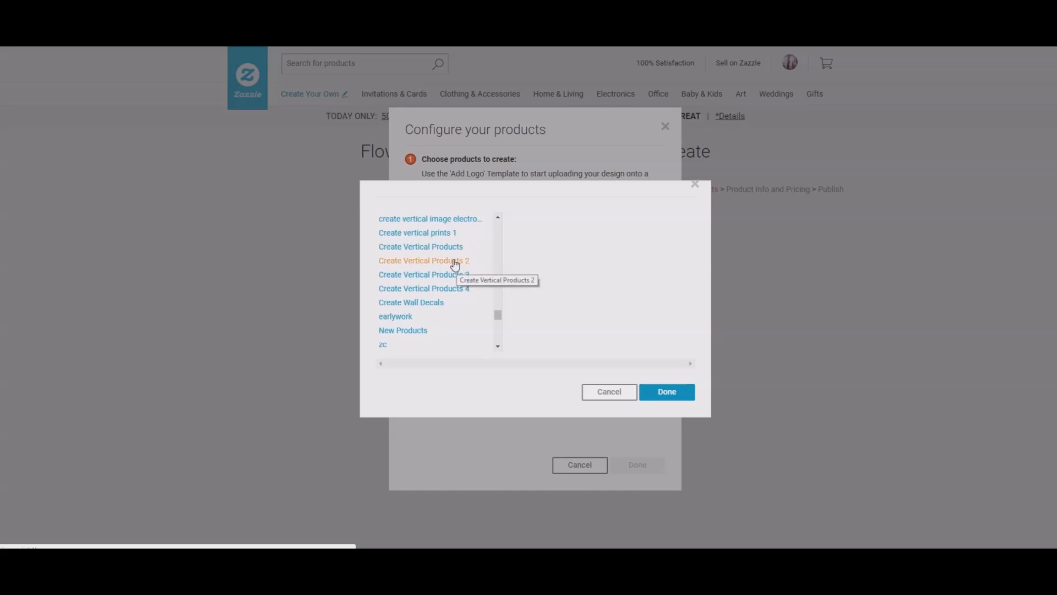
left_click(455, 246)
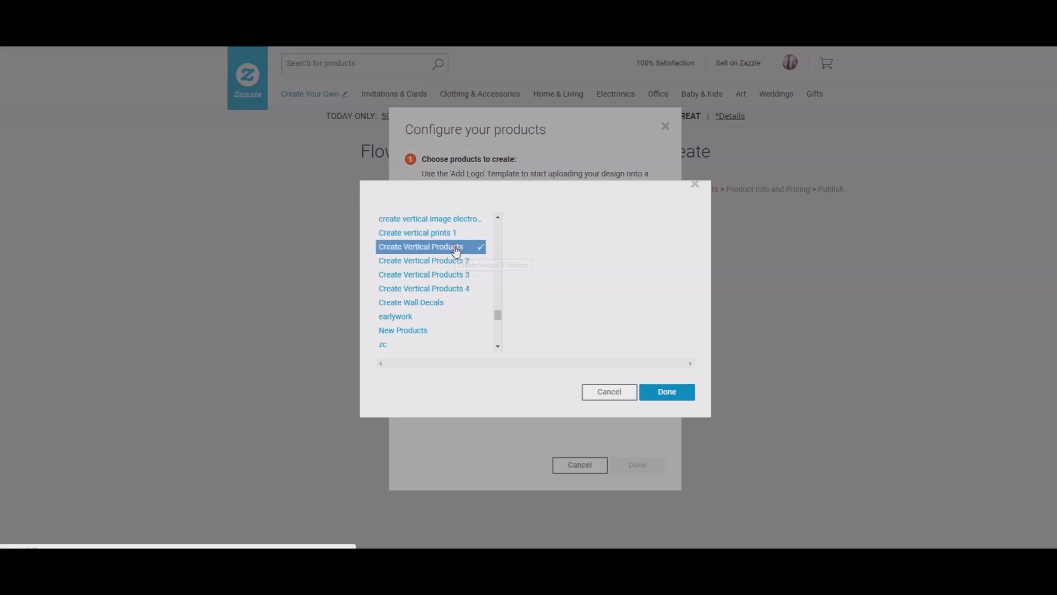
left_click(667, 393)
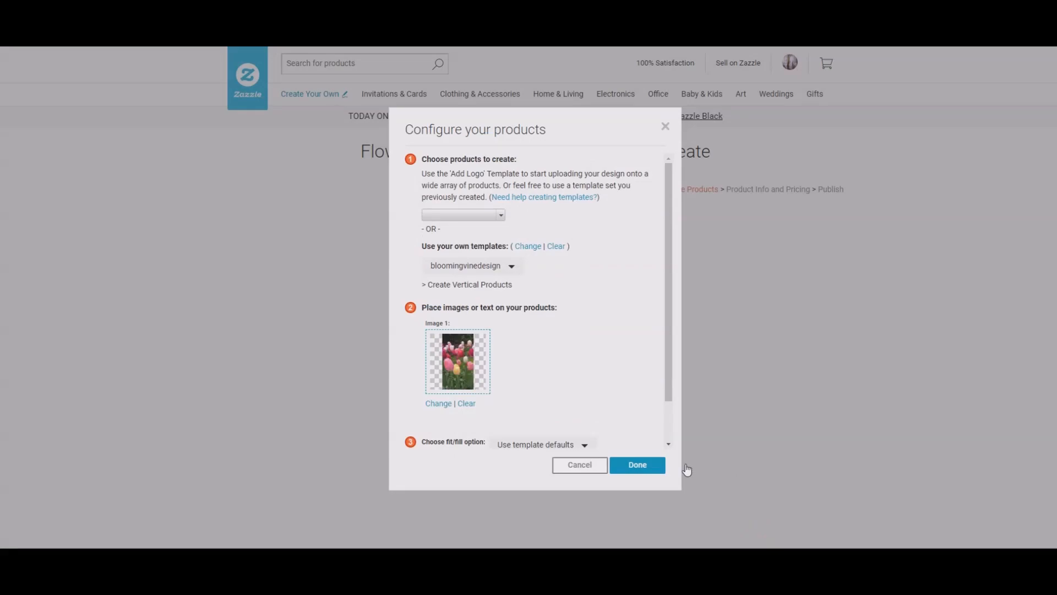
left_click(655, 466)
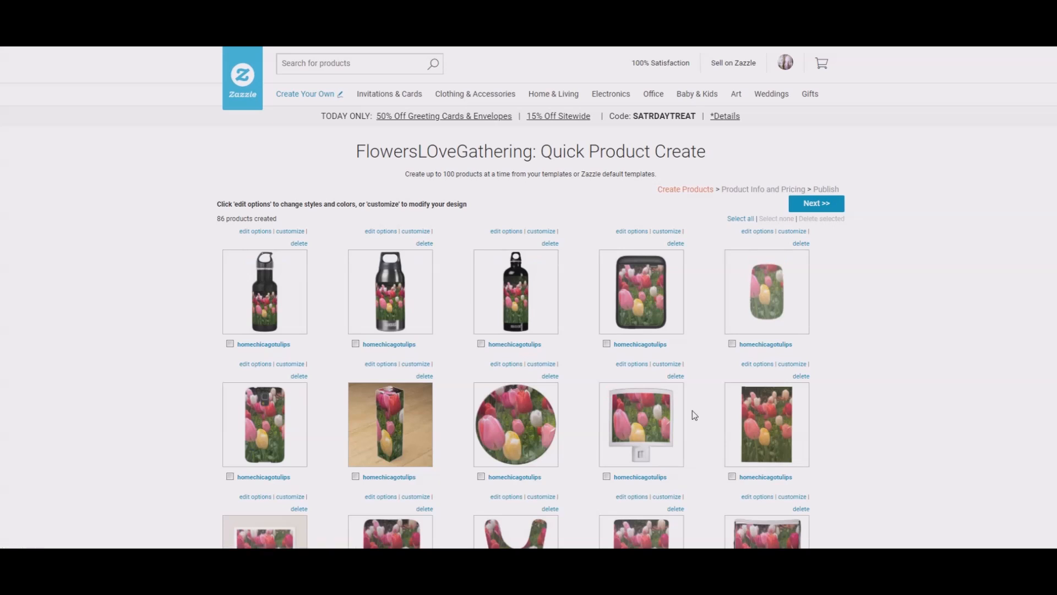
Step: Review the new batch and delete its three water bottle products
left_click(481, 344)
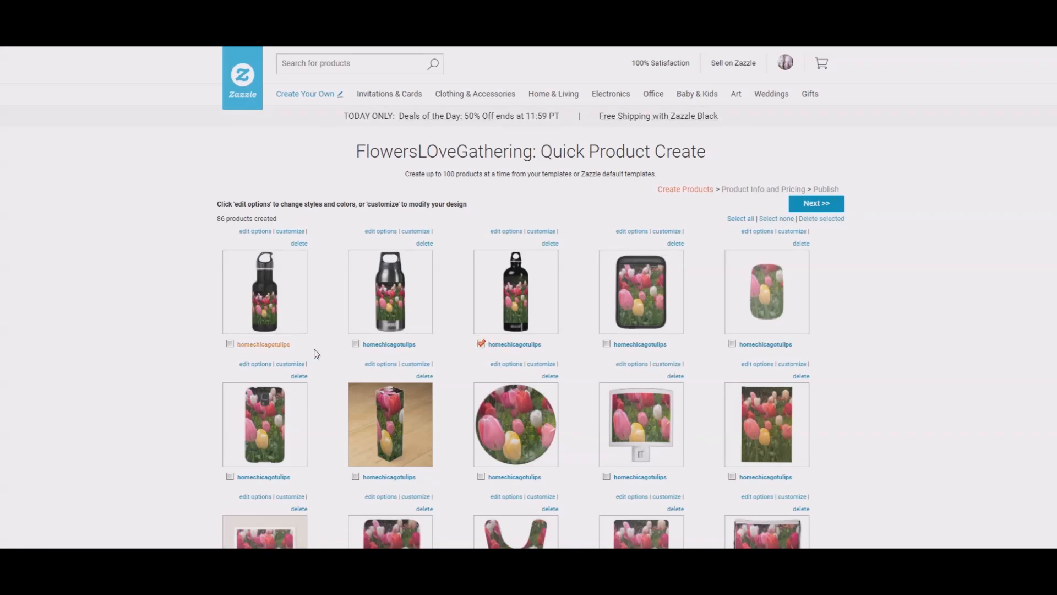
left_click(355, 344)
left_click(229, 344)
scroll(660, 343, "down", 1)
scroll(659, 342, "down", 9)
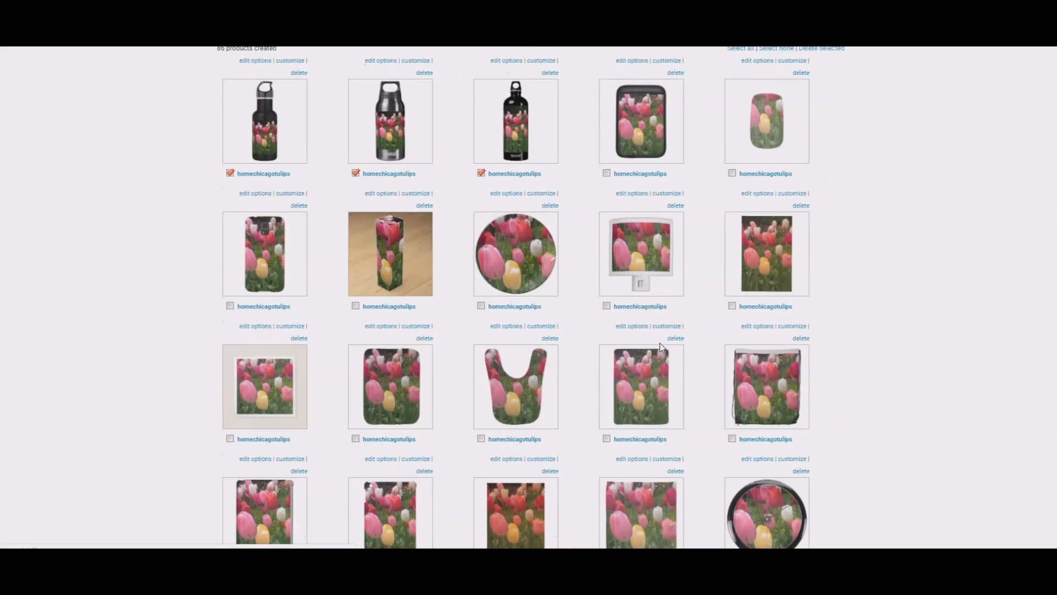
scroll(662, 349, "down", 6)
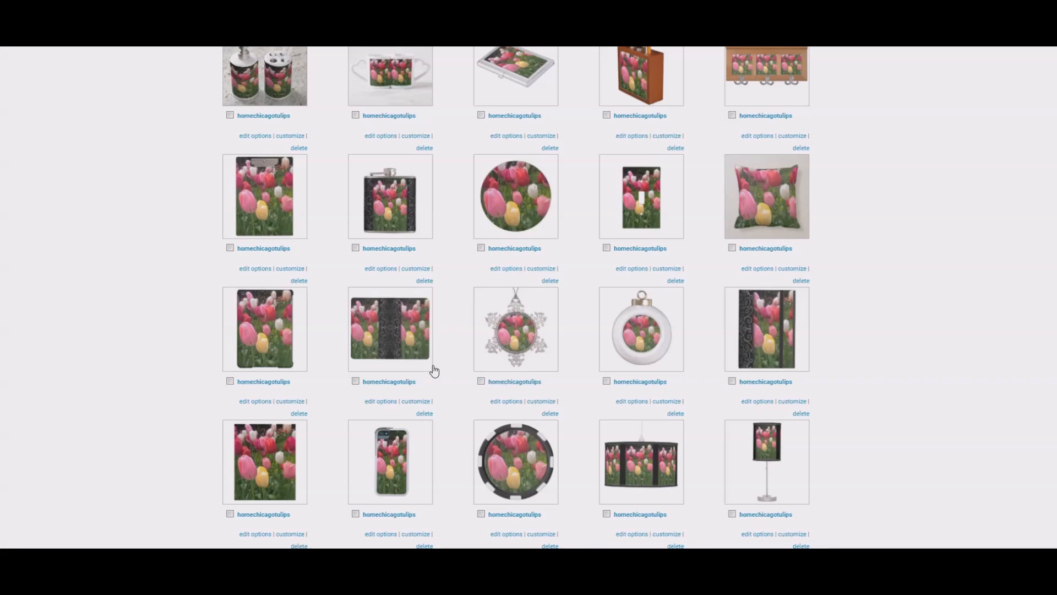
scroll(434, 371, "down", 1)
scroll(434, 365, "down", 6)
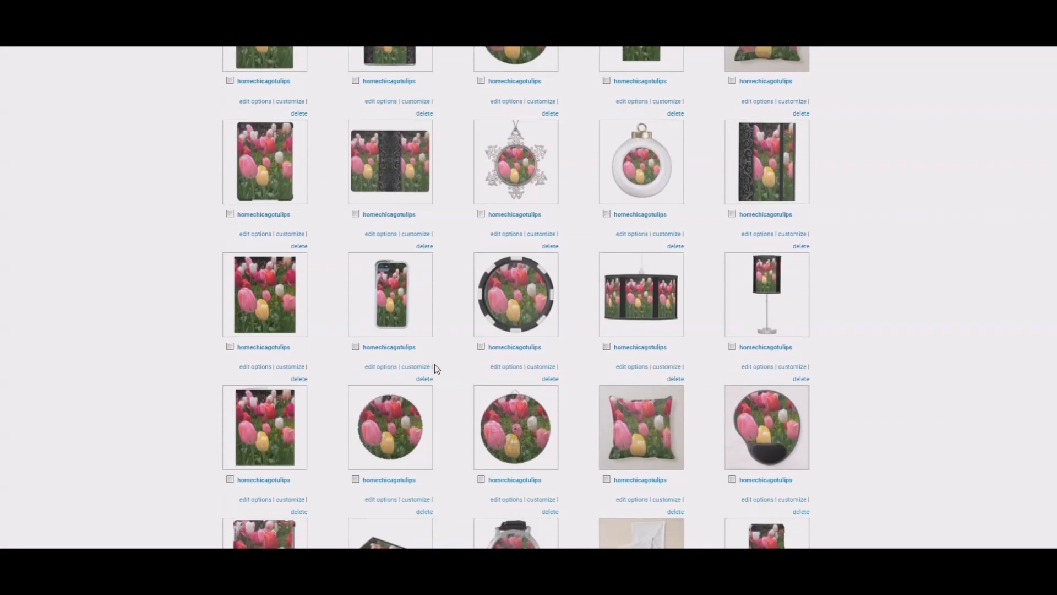
scroll(434, 364, "down", 7)
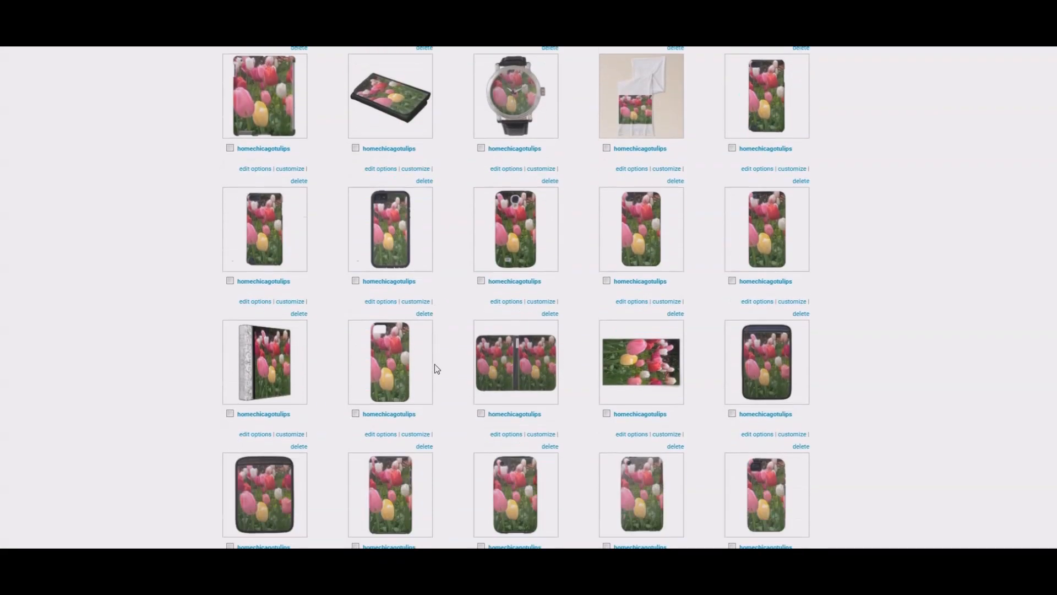
scroll(434, 364, "down", 7)
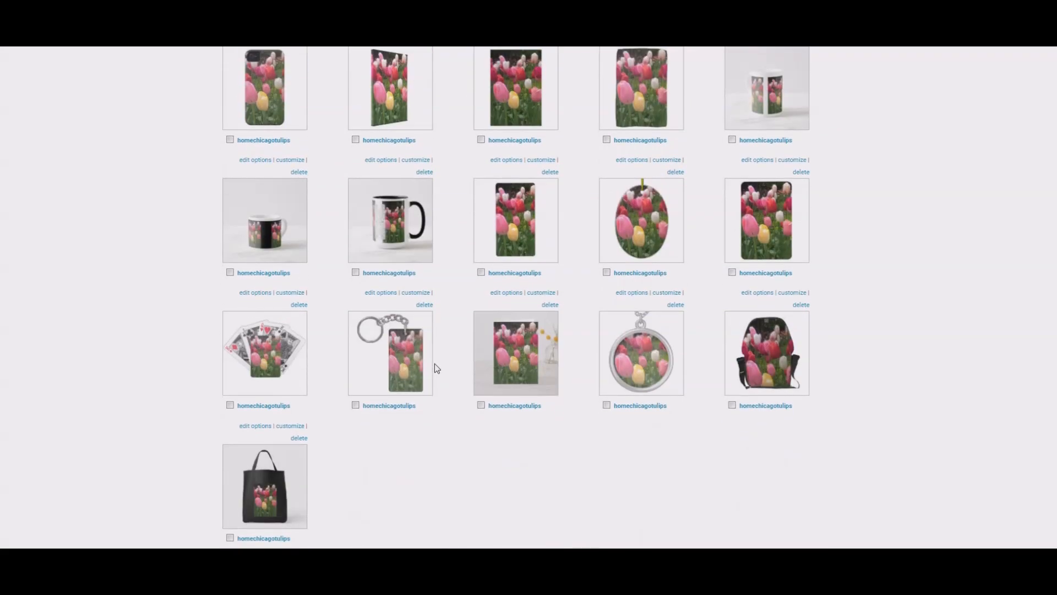
scroll(435, 363, "down", 1)
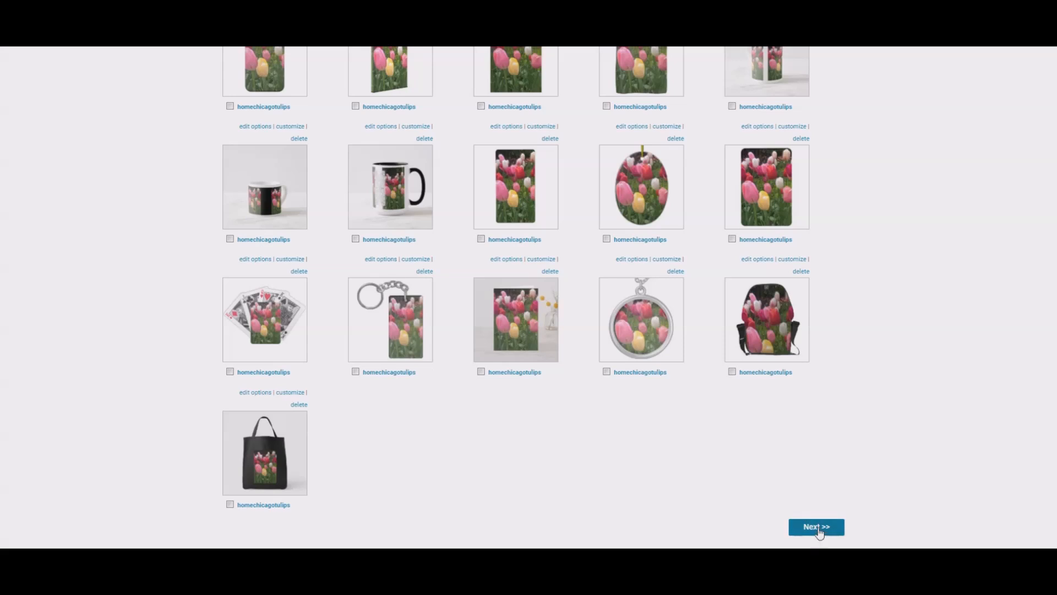
scroll(868, 380, "up", 15)
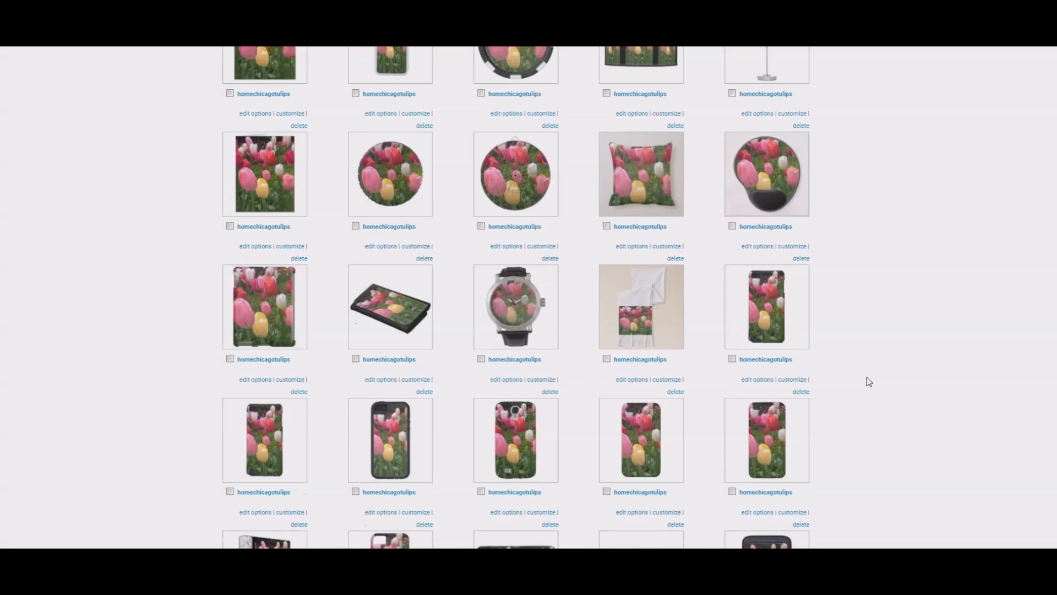
scroll(868, 381, "up", 20)
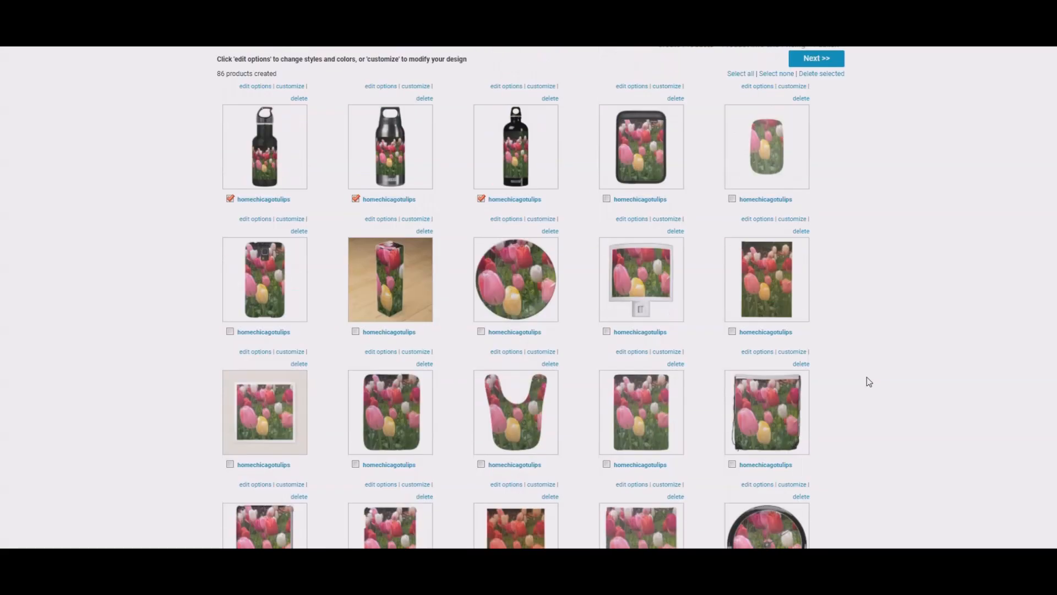
scroll(869, 381, "up", 3)
left_click(832, 218)
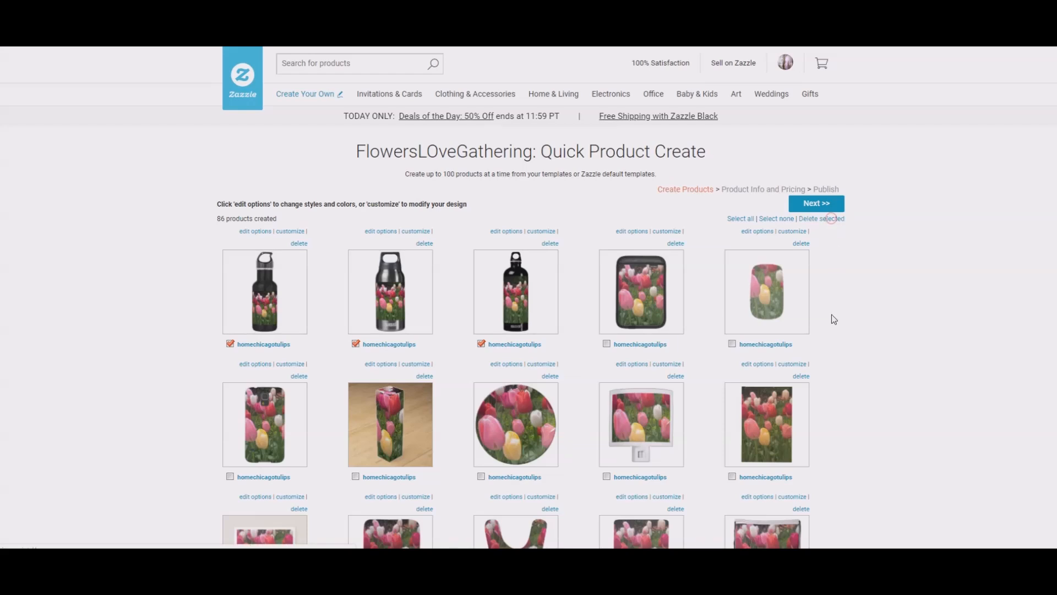
left_click(628, 333)
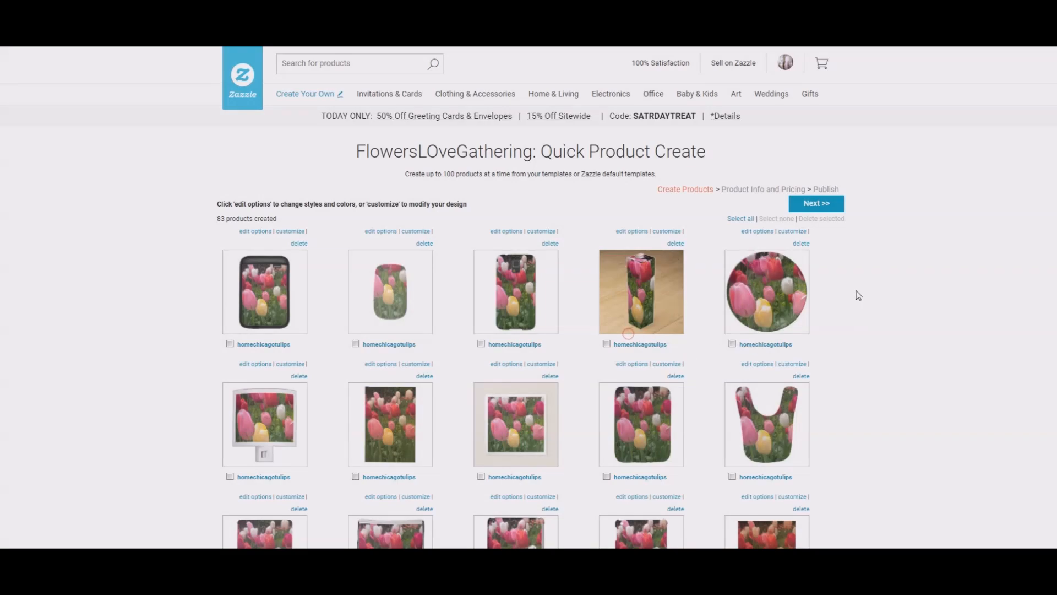
Step: Continue to the batch's product info, title it Home Chicago Tulips and fill in the description telling the story behind the downtown garden photograph
left_click(824, 203)
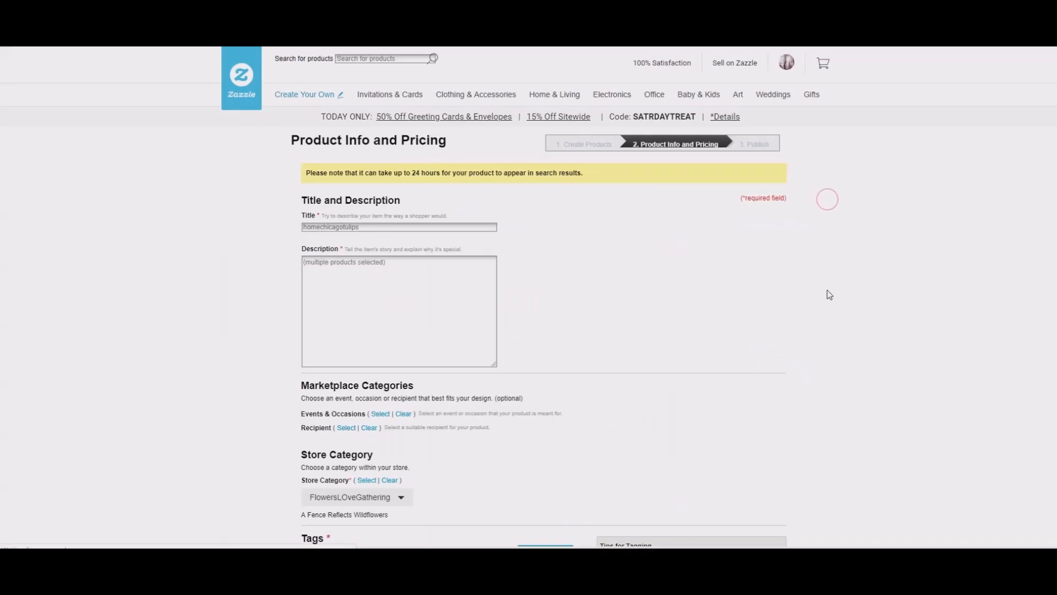
double_click(381, 225)
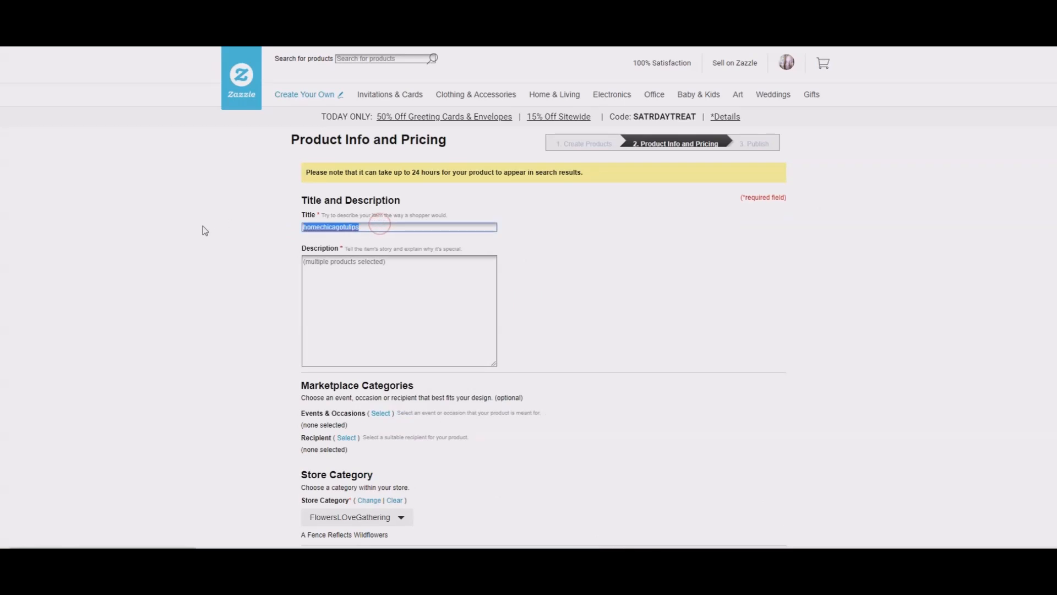
type("Home C")
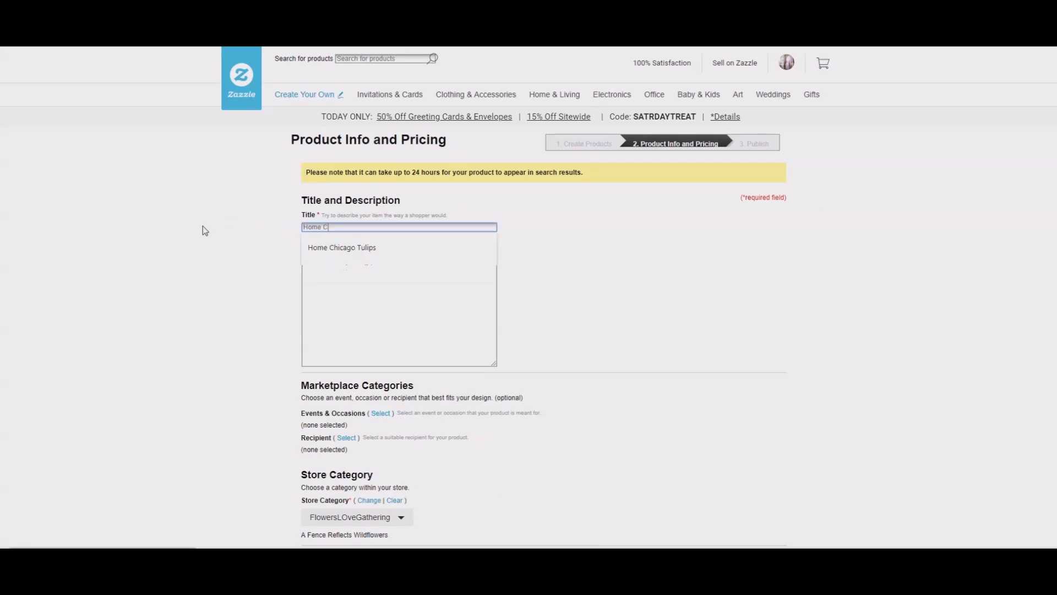
type("hicago ")
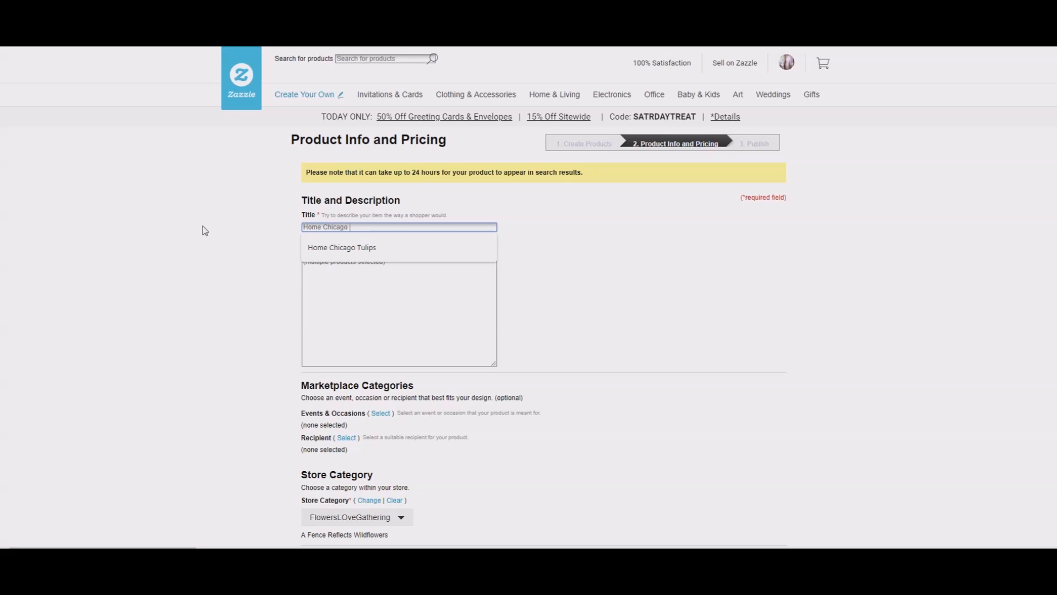
type("Tulips")
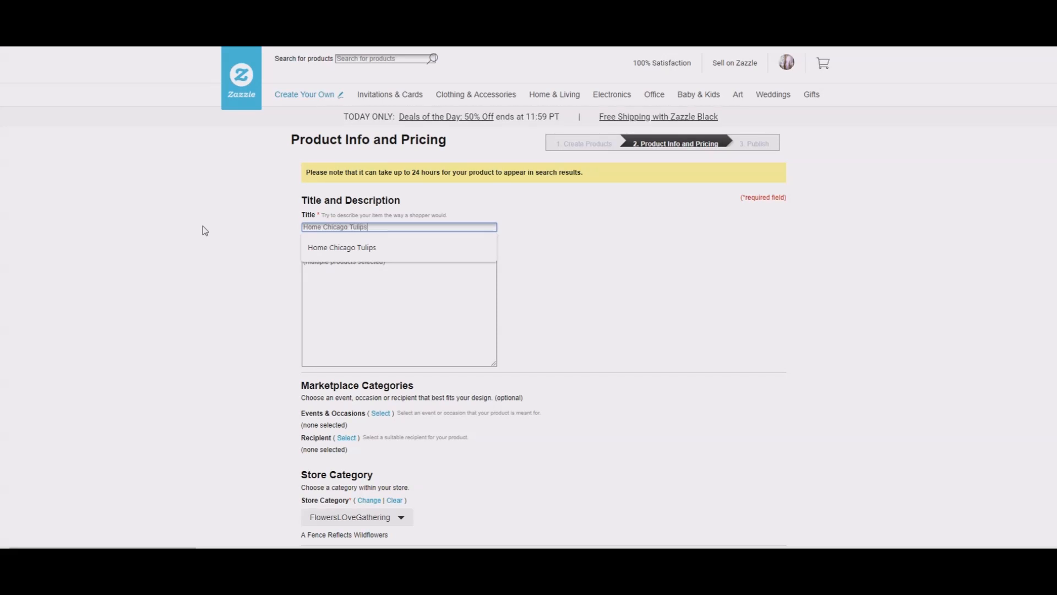
left_click(397, 297)
type("This photograph was taken on a mobile device after a return trip train ride that went through the deserts of New Mexico back in 2016.  I had been out in the South Dakota area and first took a bus that spring that headed north and then edged south to about Las Vegas where it turned east and shortly thereafter caught a train back to Chicago.  Got lucky.  Those buses don't always run.  So relieved to be back in the midwest. I sat in  a park somewhere in the loop and sipped a softdrink.  Decided to take this photo.  You can hardly tell it was a curated garden downtown.")
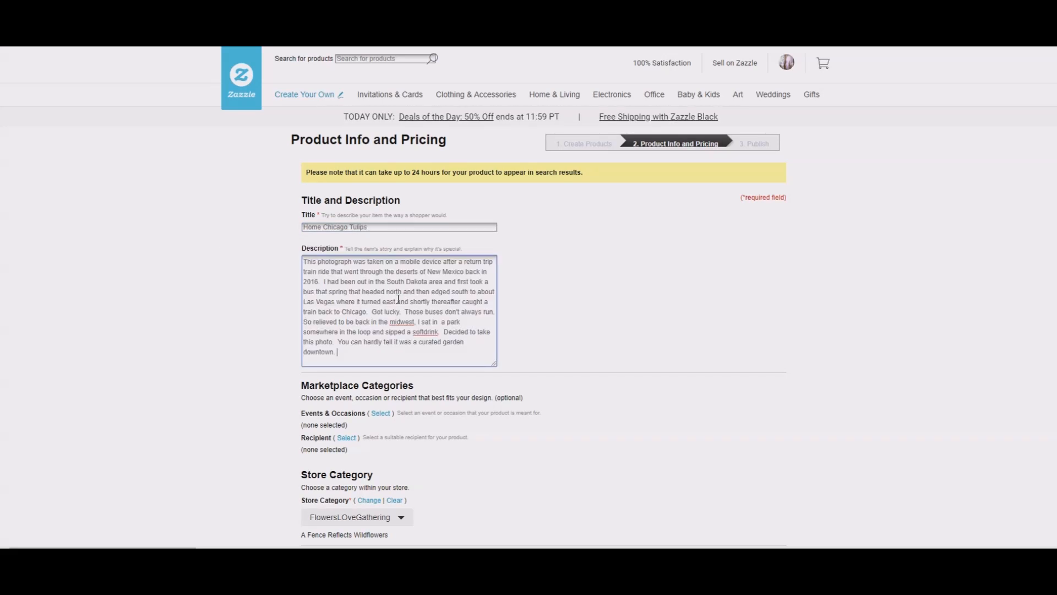
Step: Change the batch's store category to Home Chicago Tulips
scroll(402, 302, "down", 3)
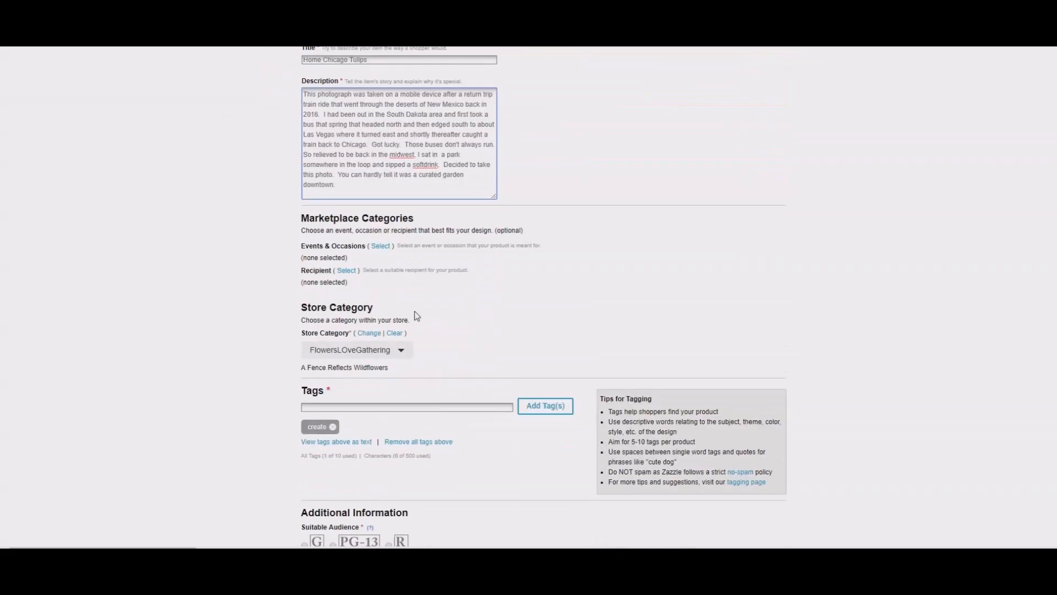
left_click(371, 332)
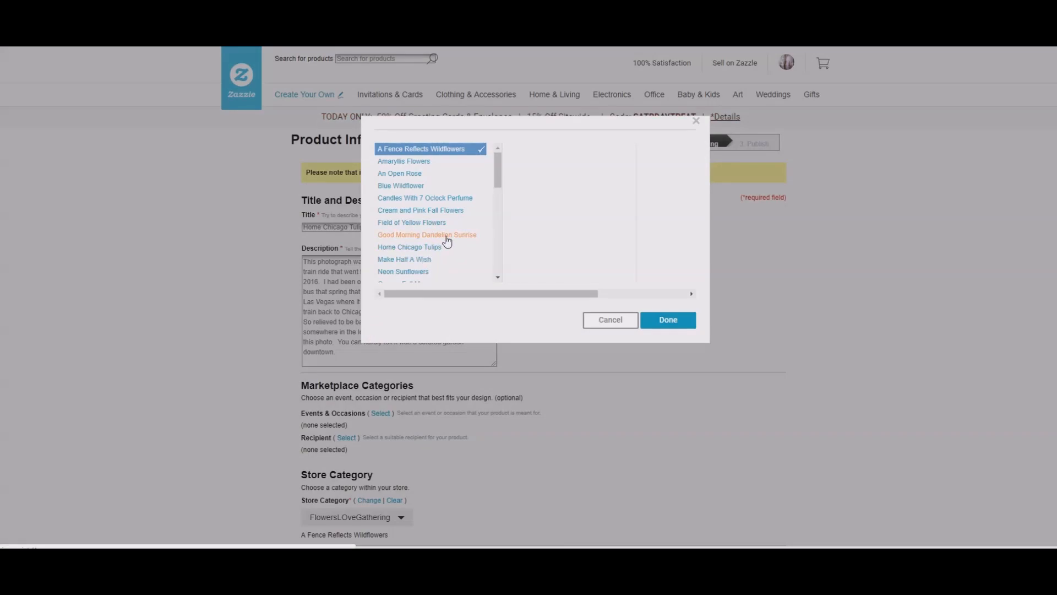
scroll(446, 240, "down", 2)
scroll(446, 241, "up", 2)
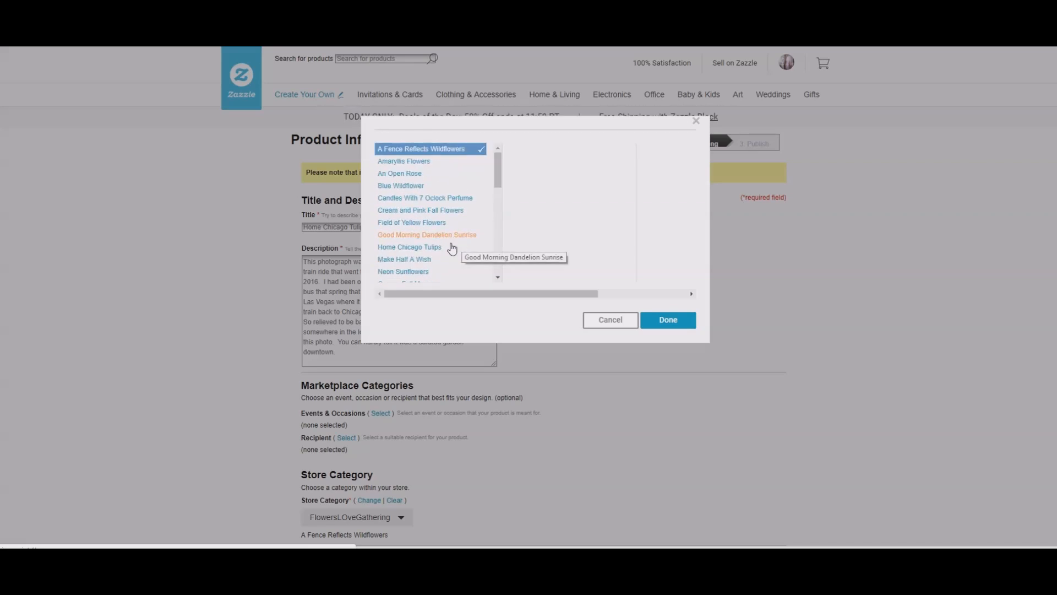
left_click(429, 246)
left_click(663, 322)
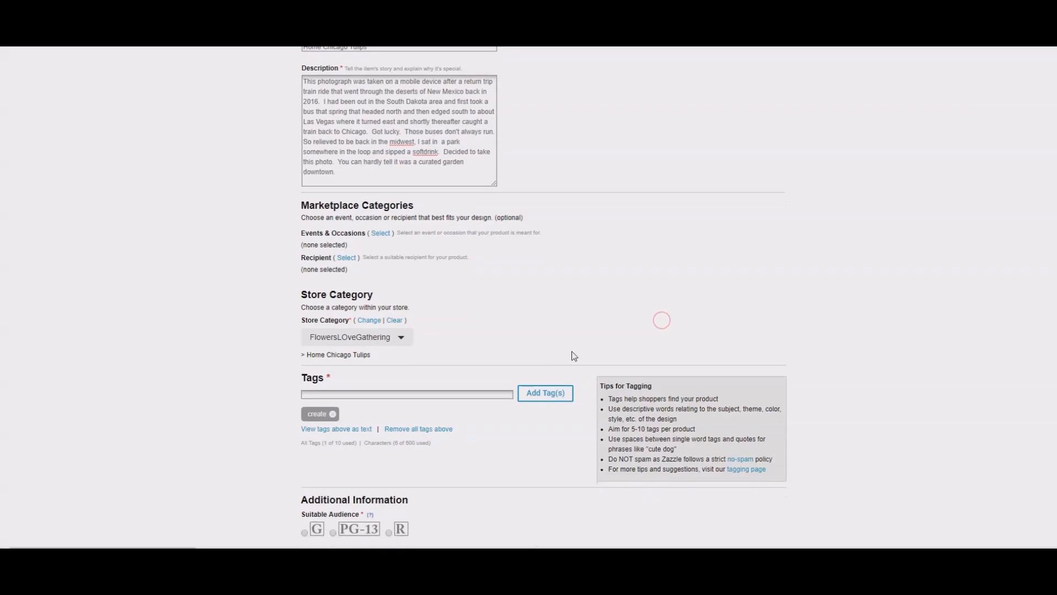
Step: Replace the "create" tag with the tags spring, garden, flowers and tulips
scroll(571, 357, "down", 1)
left_click(332, 371)
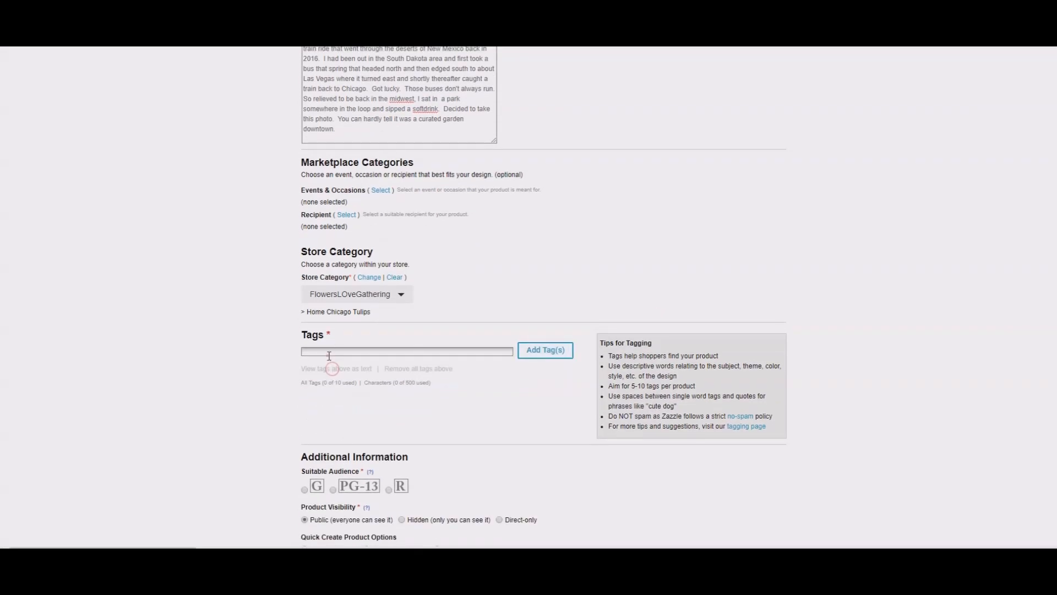
left_click(330, 352)
type("spring, garden, flowers, tulips")
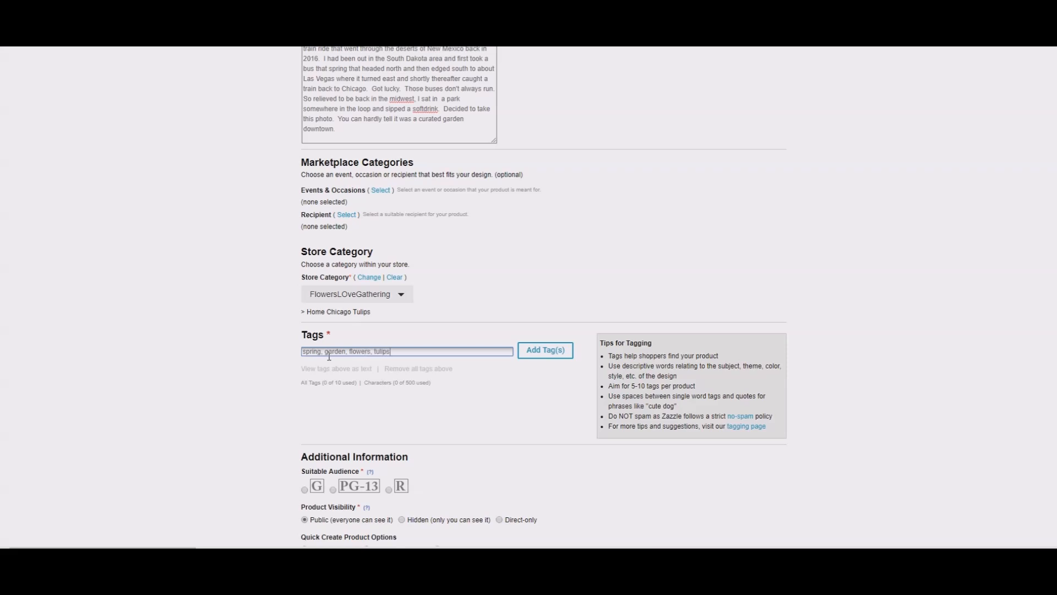
key("Return")
Step: Rate the batch G, accept the publishing rights agreement, complete the robot check and post the products
scroll(316, 329, "down", 3)
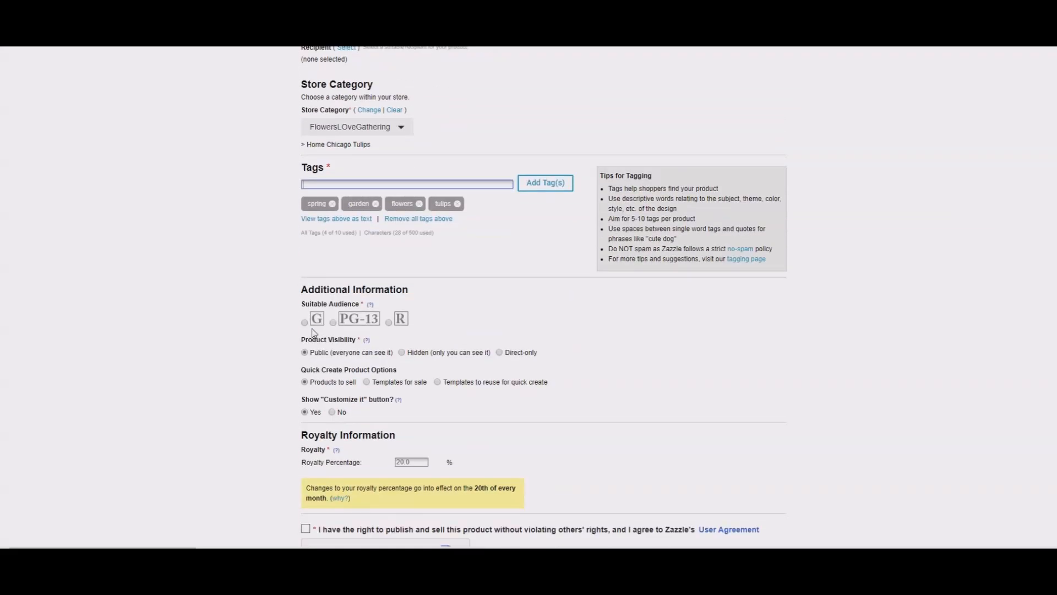
left_click(305, 322)
scroll(506, 319, "down", 3)
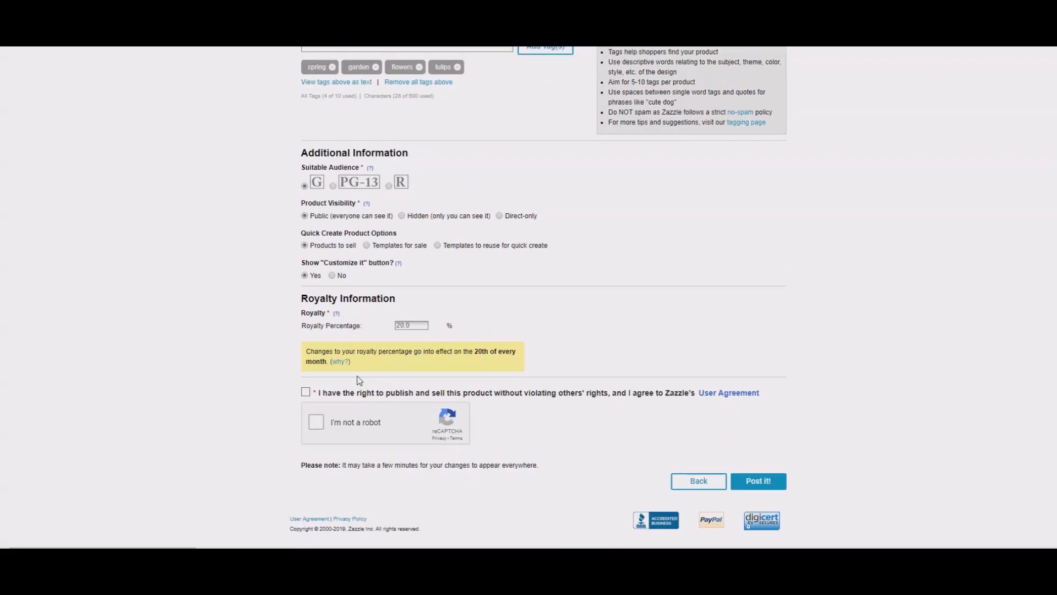
left_click(306, 392)
left_click(317, 422)
left_click(762, 483)
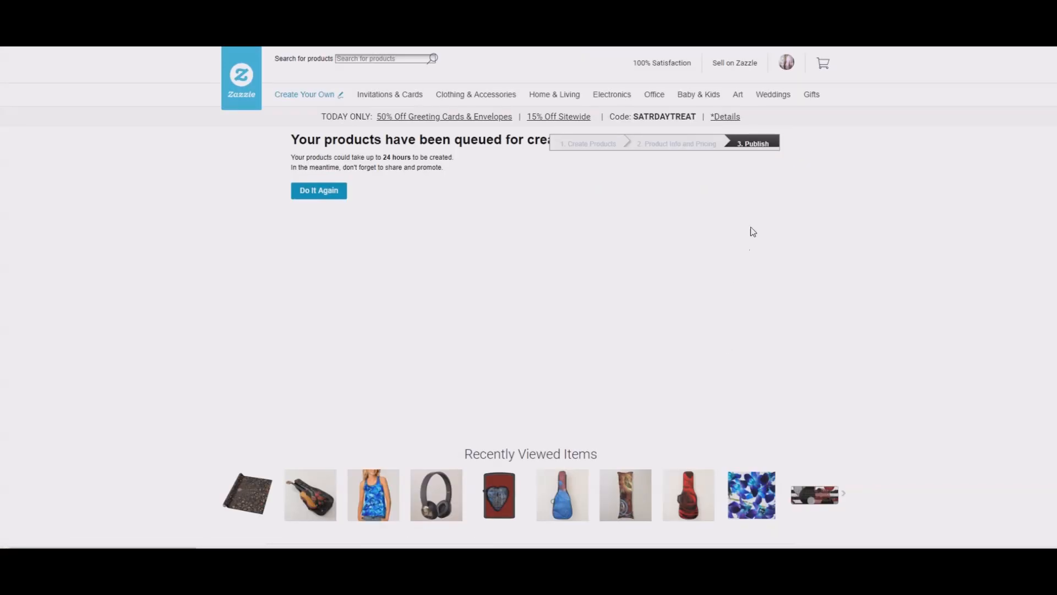
Step: Find the blank acoustic guitar bag by searching Create Your Own products for "guitar case" and open its design for adding an image
mouse_move(317, 102)
left_click(625, 228)
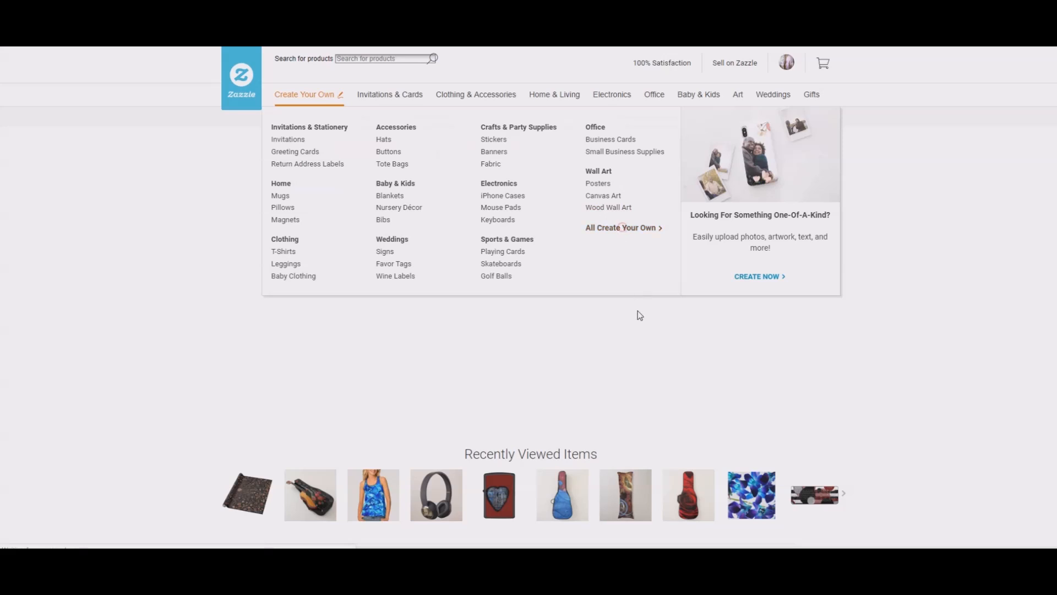
left_click(414, 232)
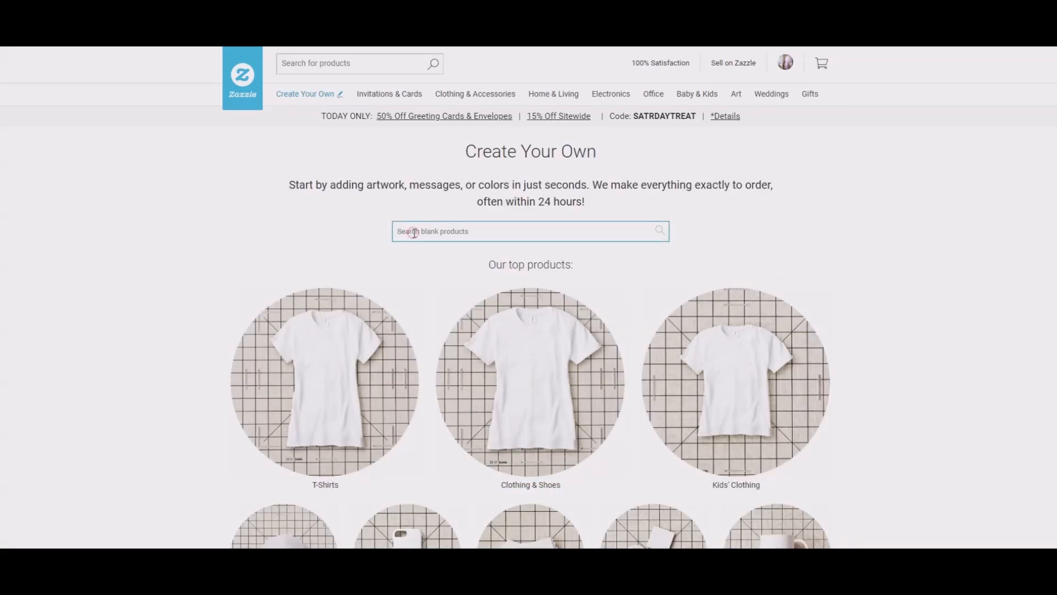
type("guitar case")
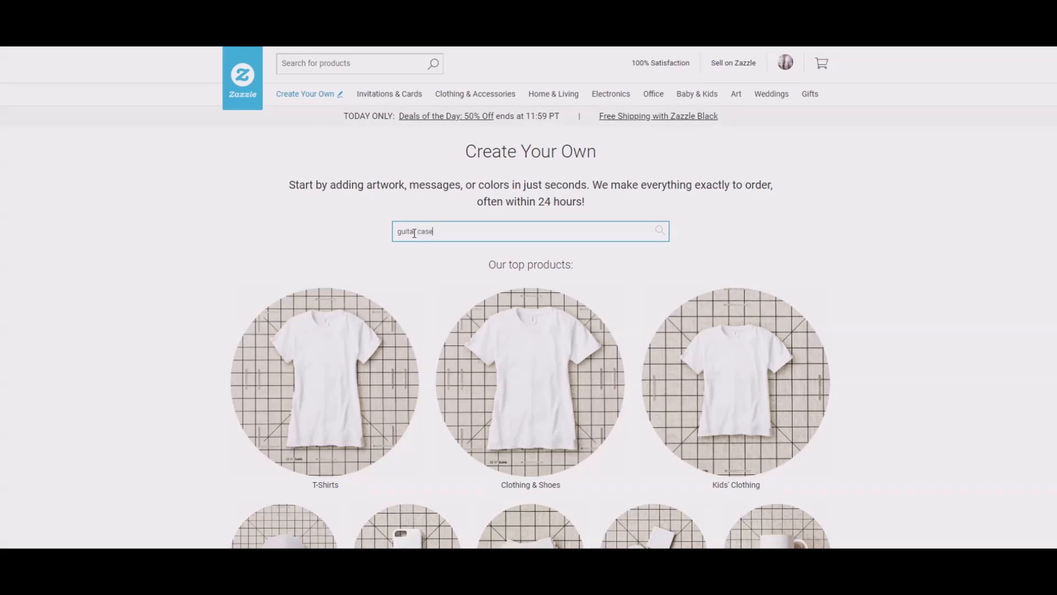
key("Return")
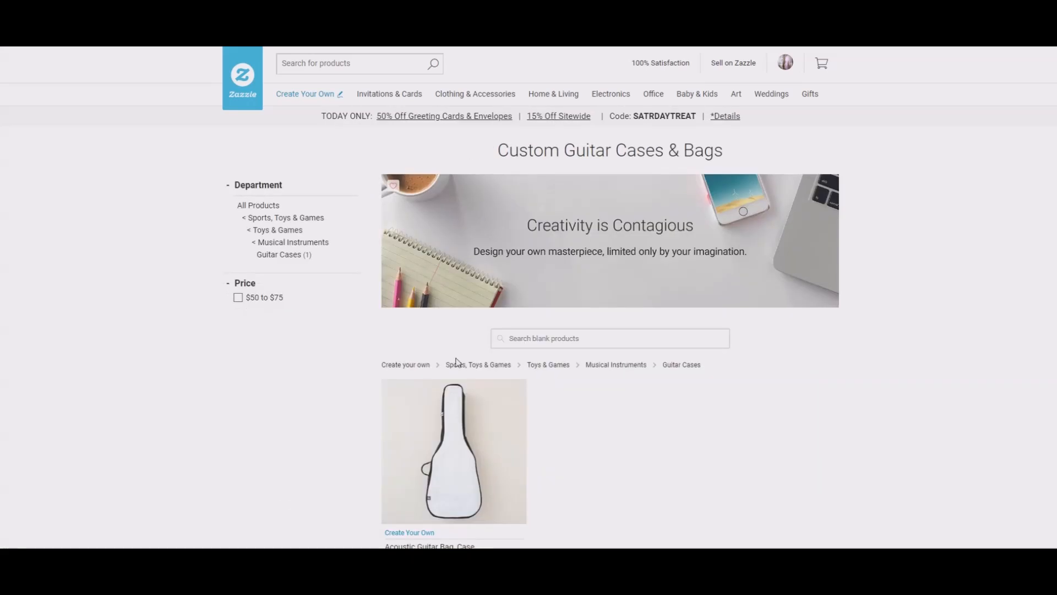
left_click(465, 454)
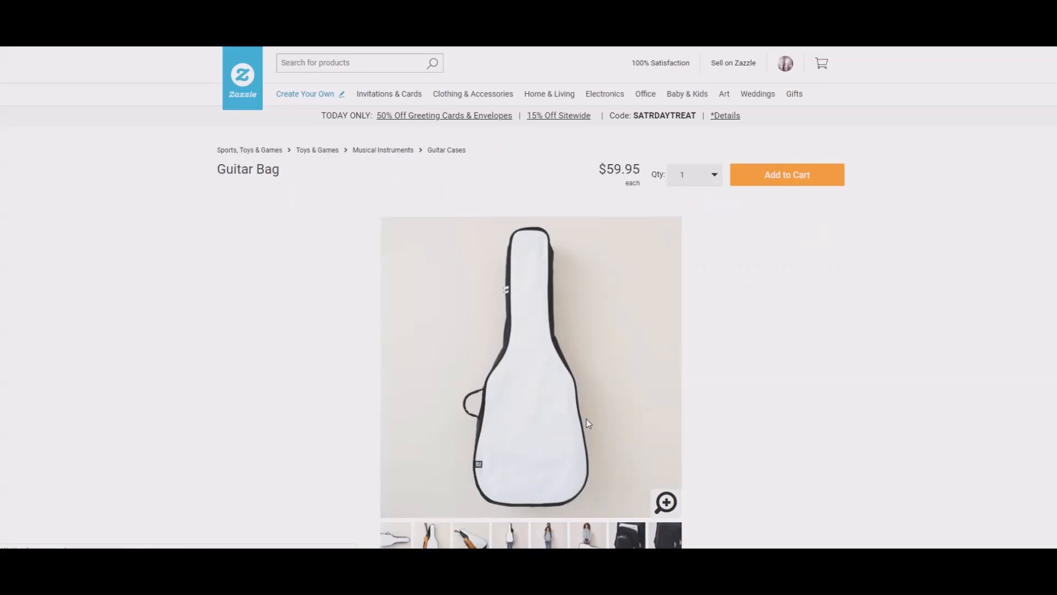
scroll(642, 381, "down", 2)
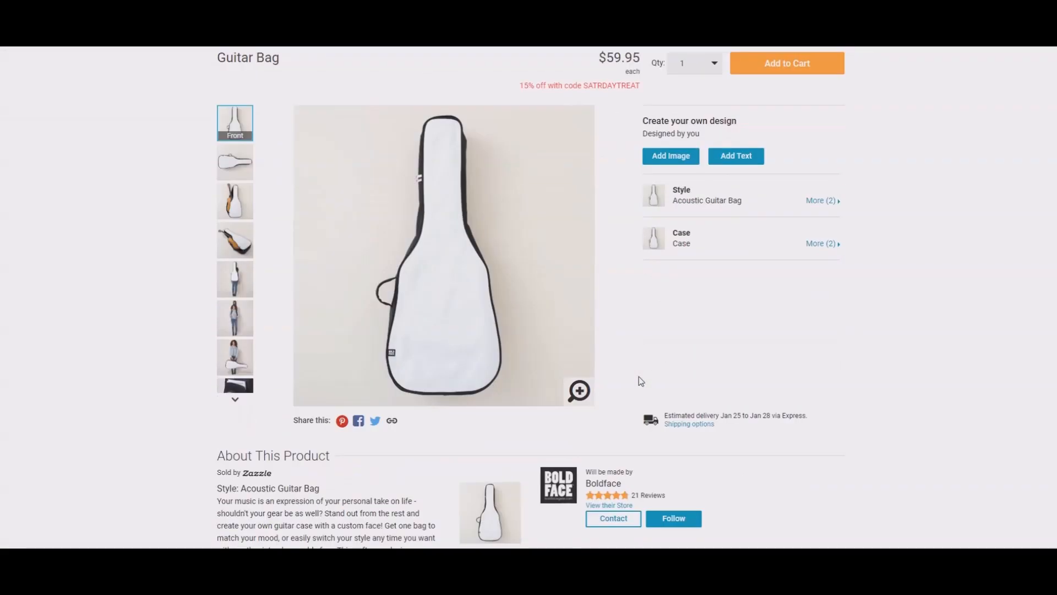
left_click(685, 160)
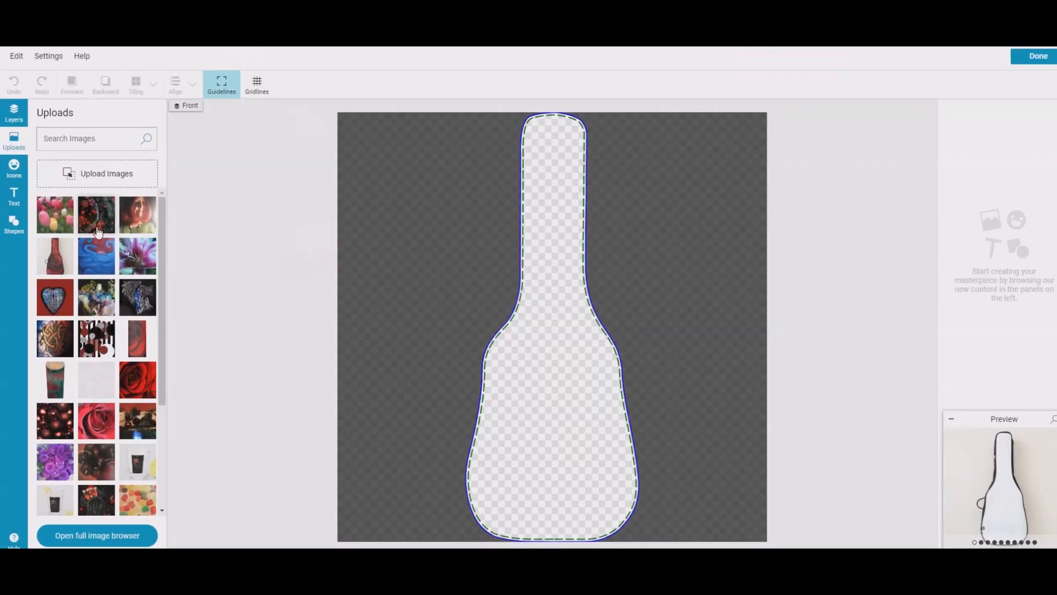
Step: Try the uploaded tulip photo and the red spiral image on the guitar bag front, deleting each from the design
left_click(54, 218)
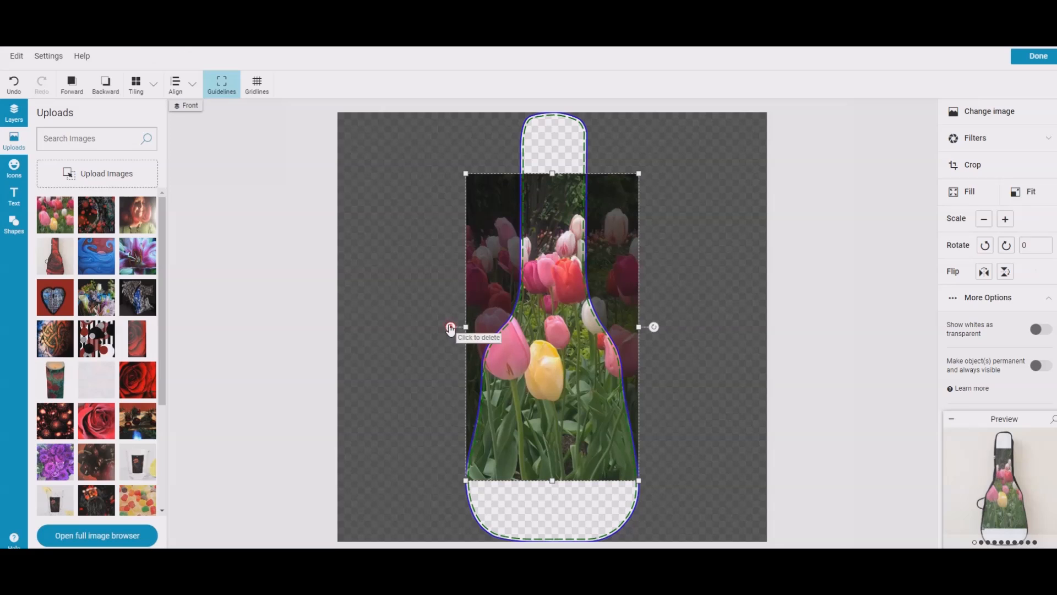
left_click(450, 329)
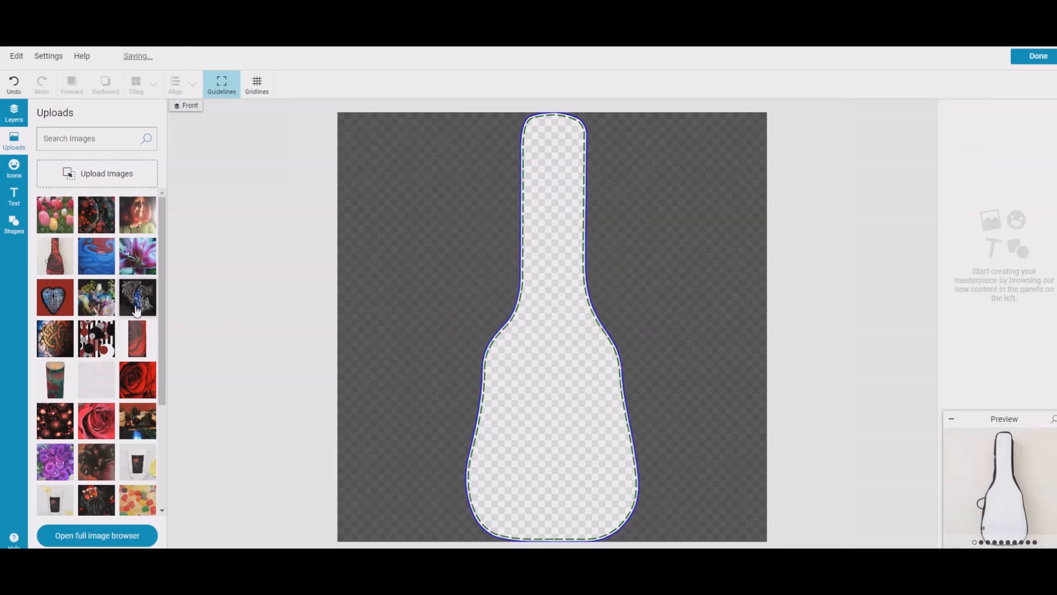
scroll(137, 312, "down", 2)
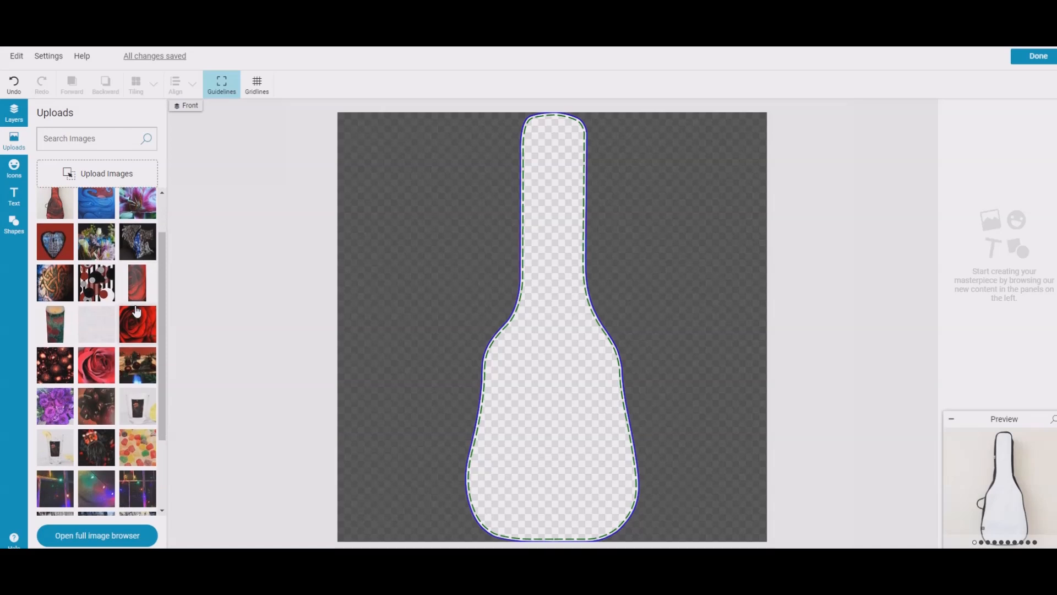
scroll(137, 312, "down", 2)
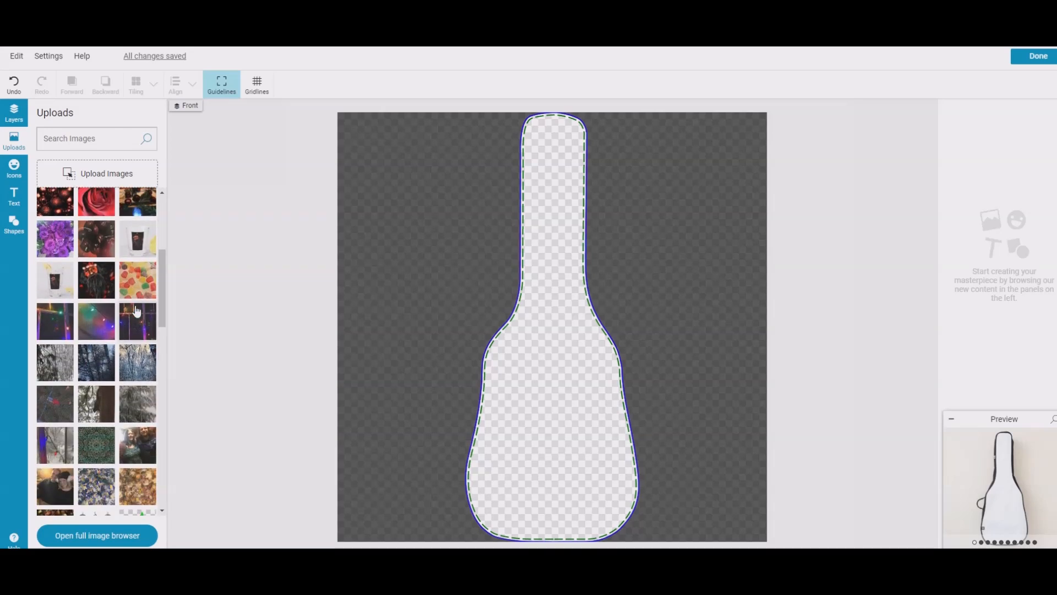
scroll(138, 312, "down", 5)
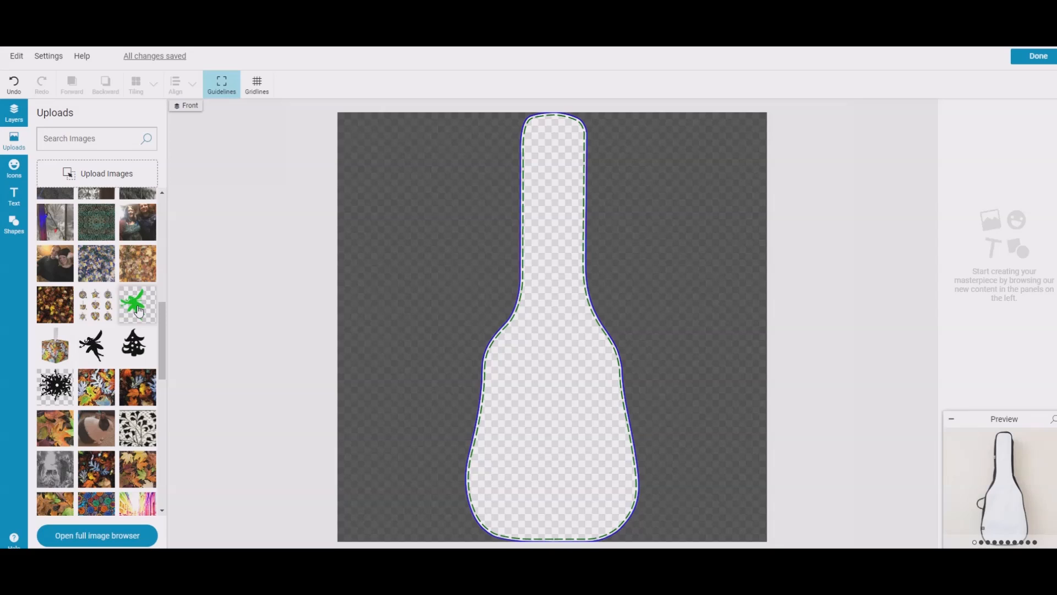
scroll(138, 312, "down", 5)
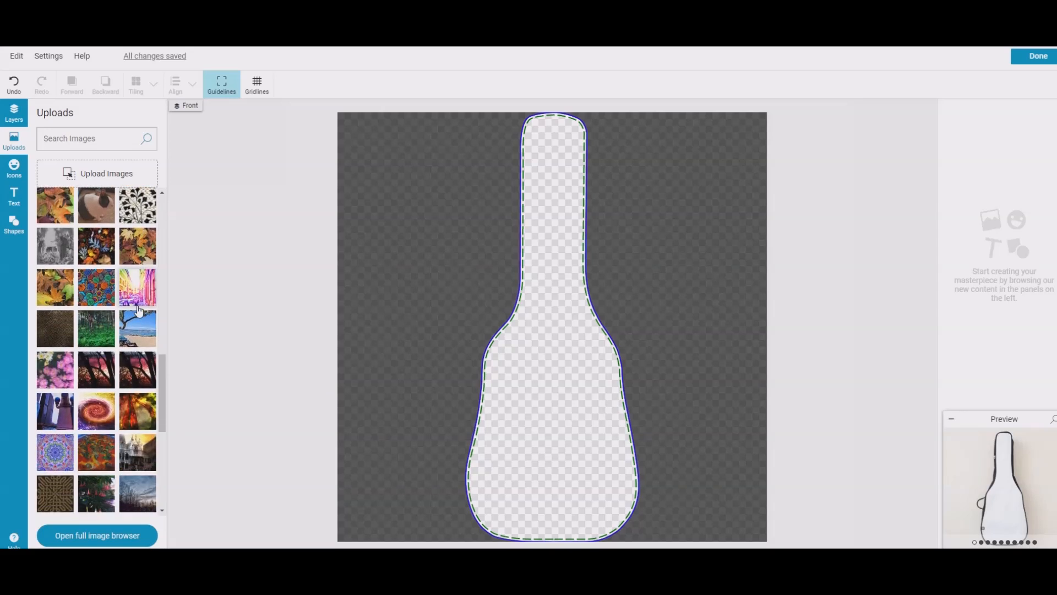
left_click(106, 413)
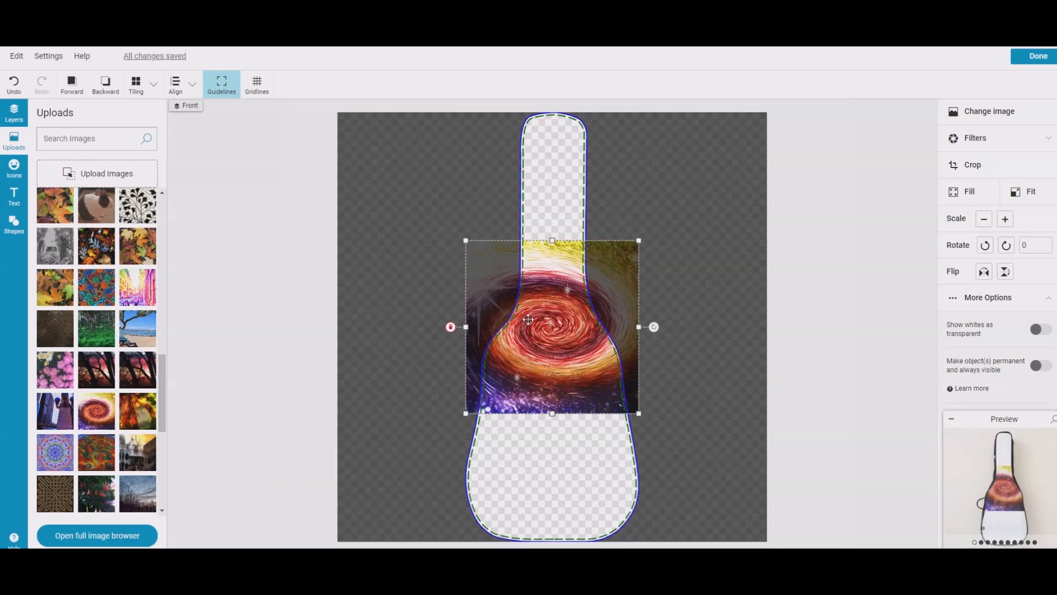
left_click(451, 327)
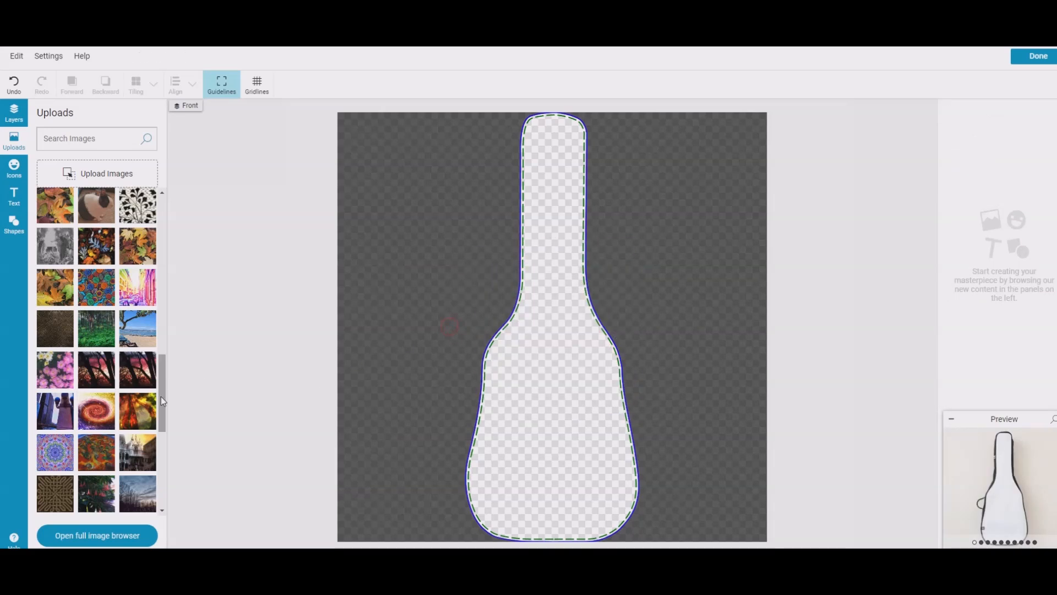
Step: Add the uploaded palm tree sunset photo to the guitar bag, rotate it 90 degrees and scale it to fill the design area
scroll(144, 412, "down", 1)
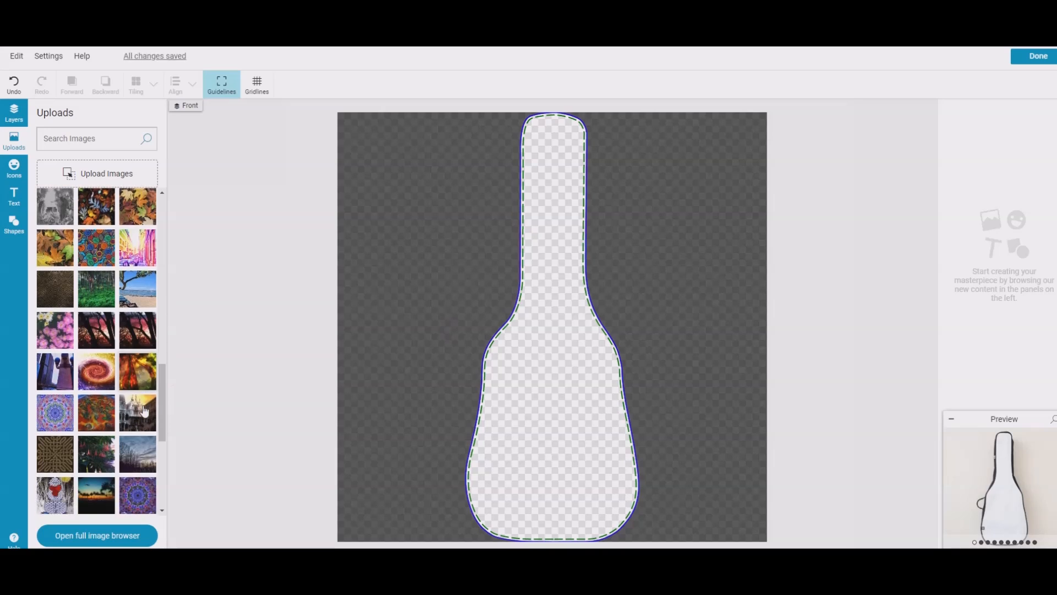
scroll(146, 411, "down", 2)
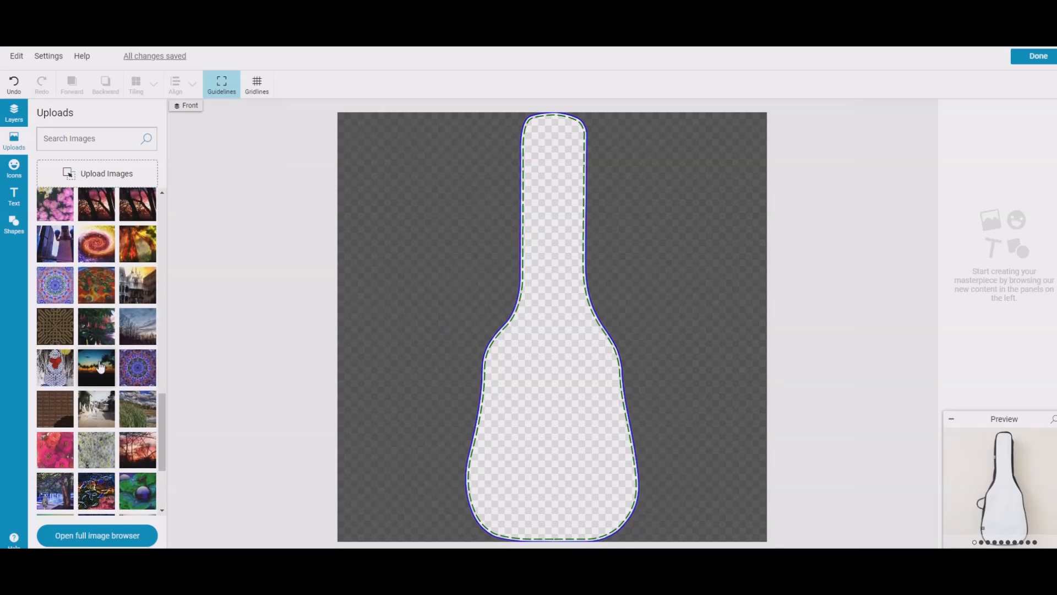
left_click(100, 368)
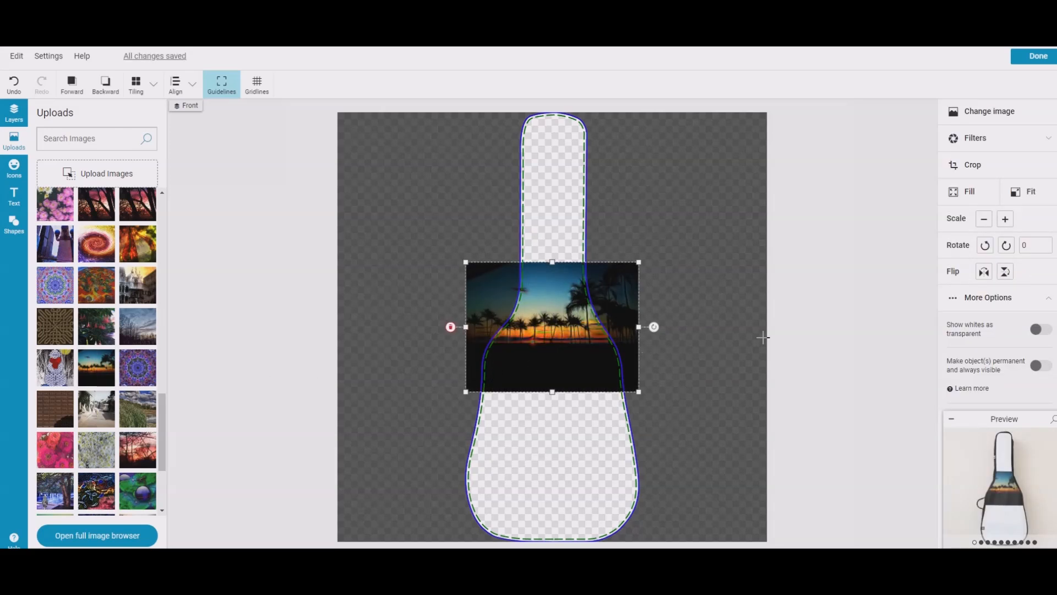
left_click(1007, 246)
left_click(1008, 246)
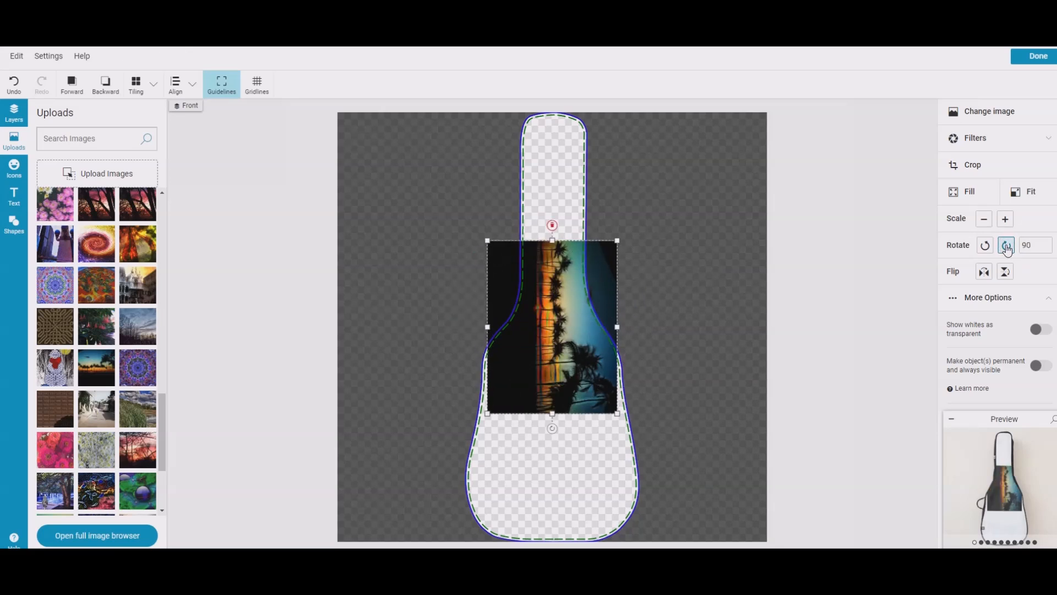
left_click(970, 192)
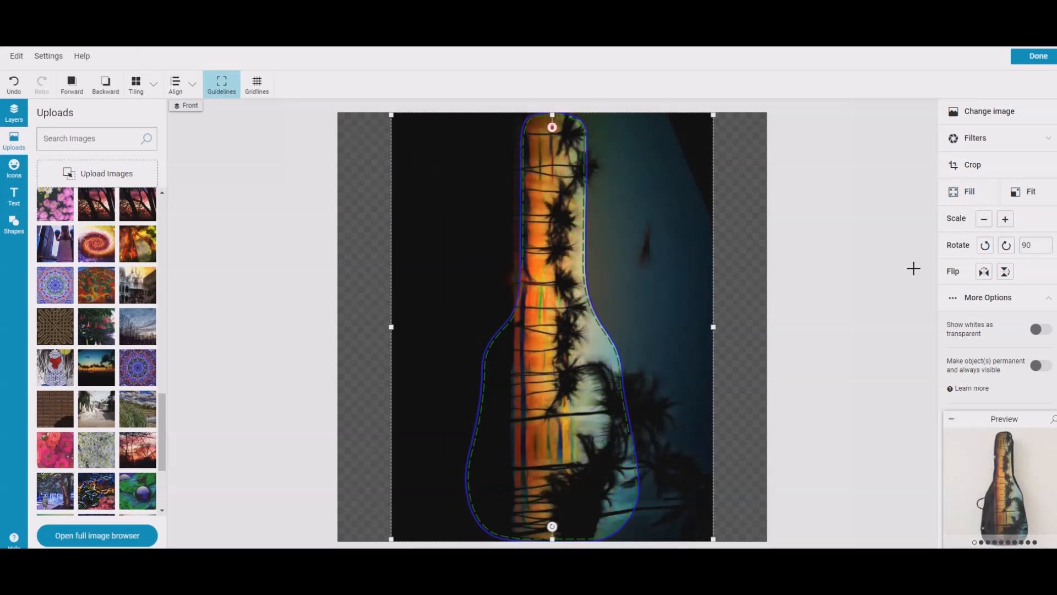
Step: Make the palm tree sunset image on the guitar bag a template object
left_click(957, 302)
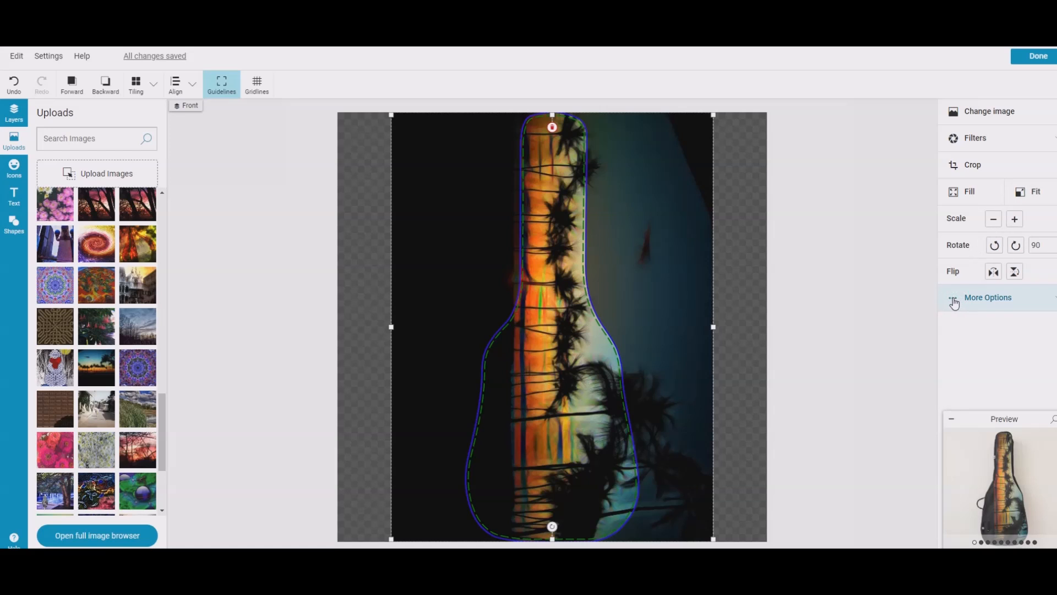
left_click(955, 302)
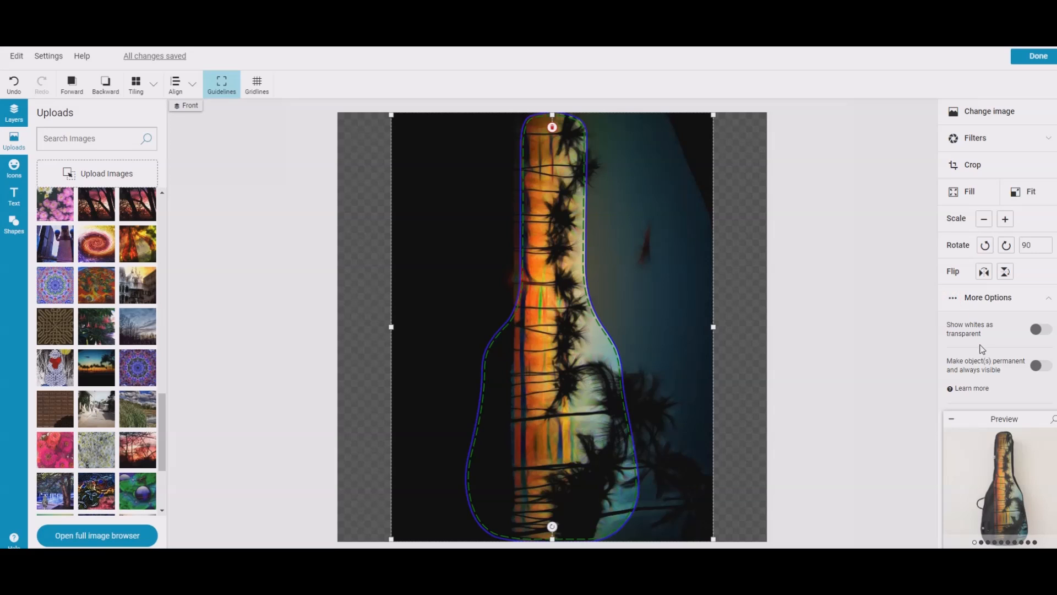
scroll(982, 349, "down", 1)
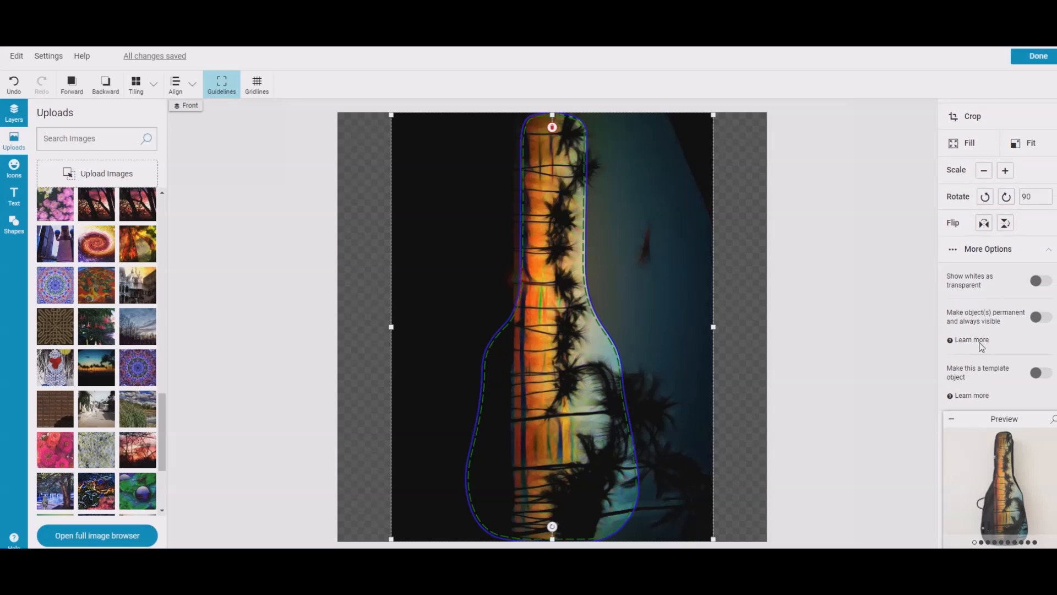
left_click(1038, 373)
scroll(1023, 366, "down", 2)
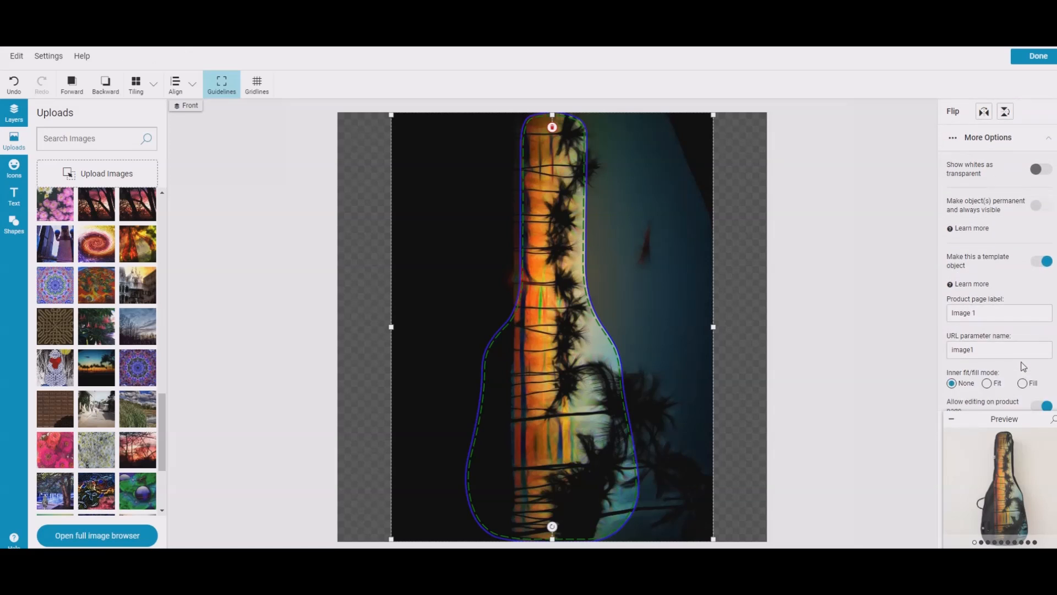
left_click(994, 349)
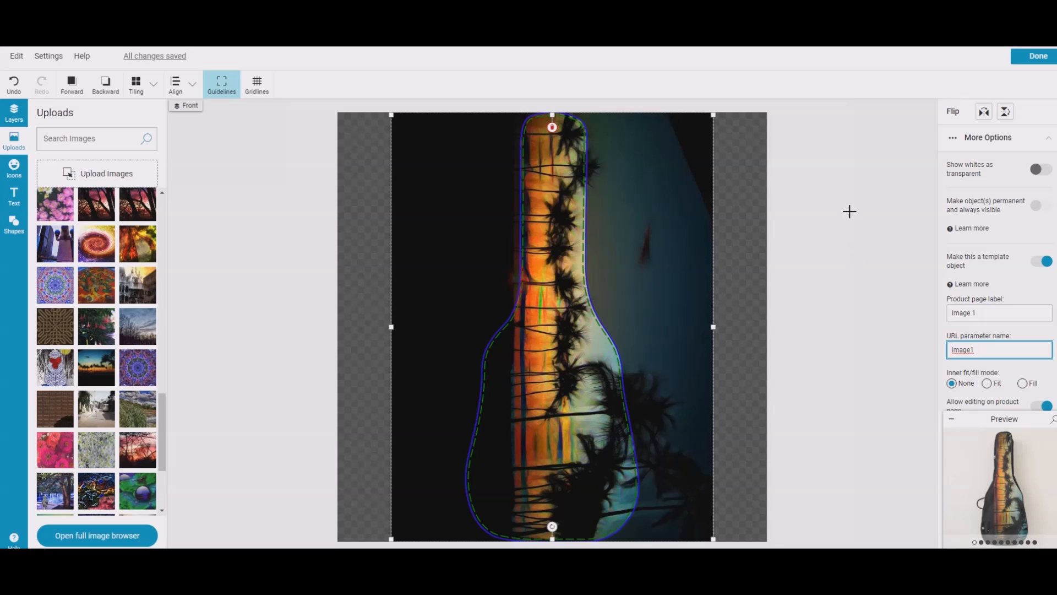
Step: Check the design's layers and uploaded images, then finish the guitar bag design and start posting it for sale
left_click(18, 121)
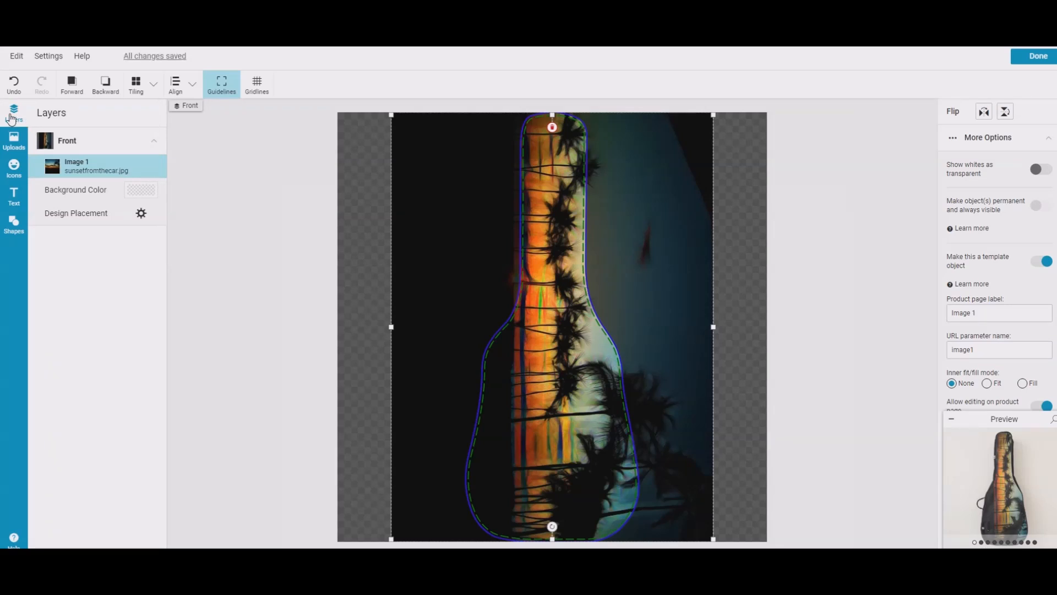
left_click(15, 142)
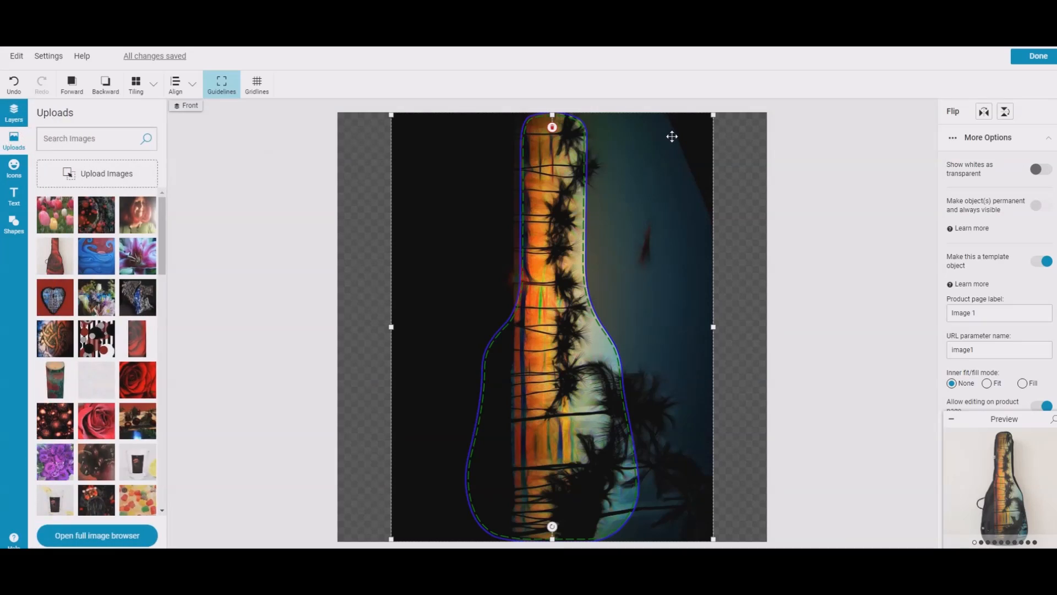
left_click(1038, 56)
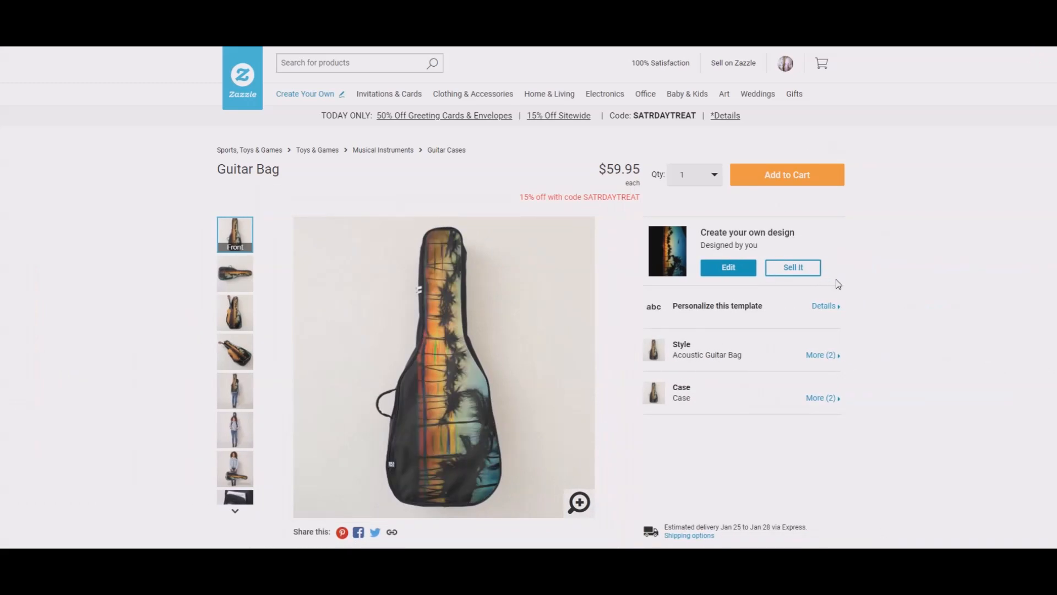
left_click(805, 272)
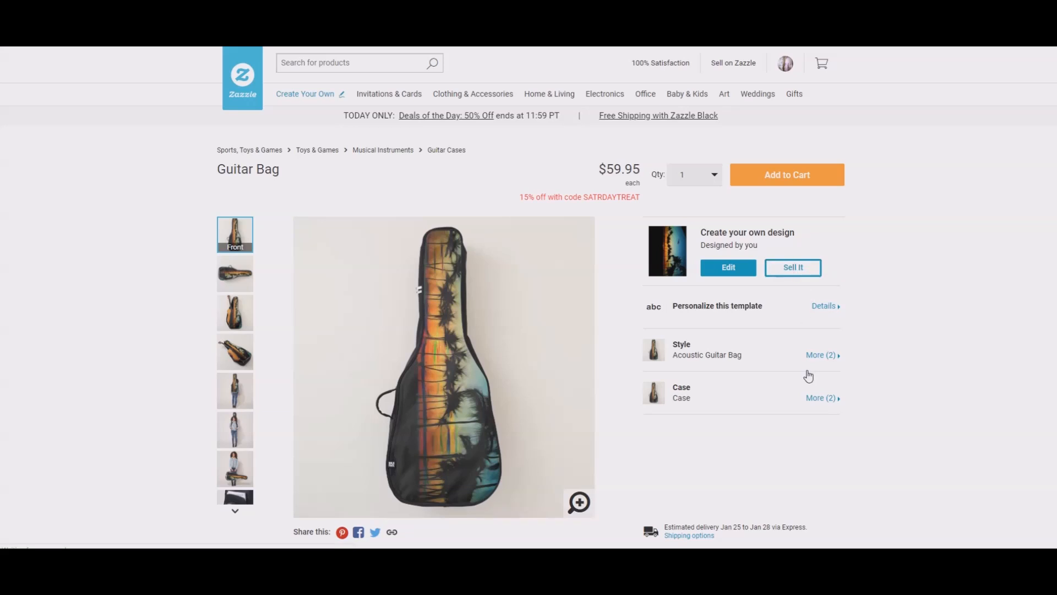
Step: Enter "Create a guitar case" as the product title
left_click(455, 312)
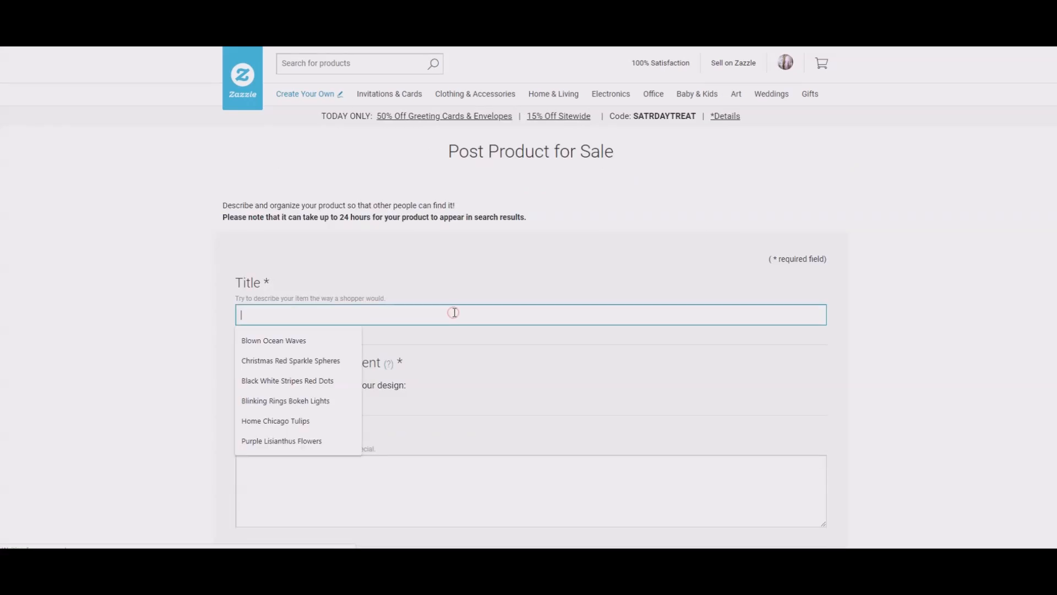
type("Create a guitar")
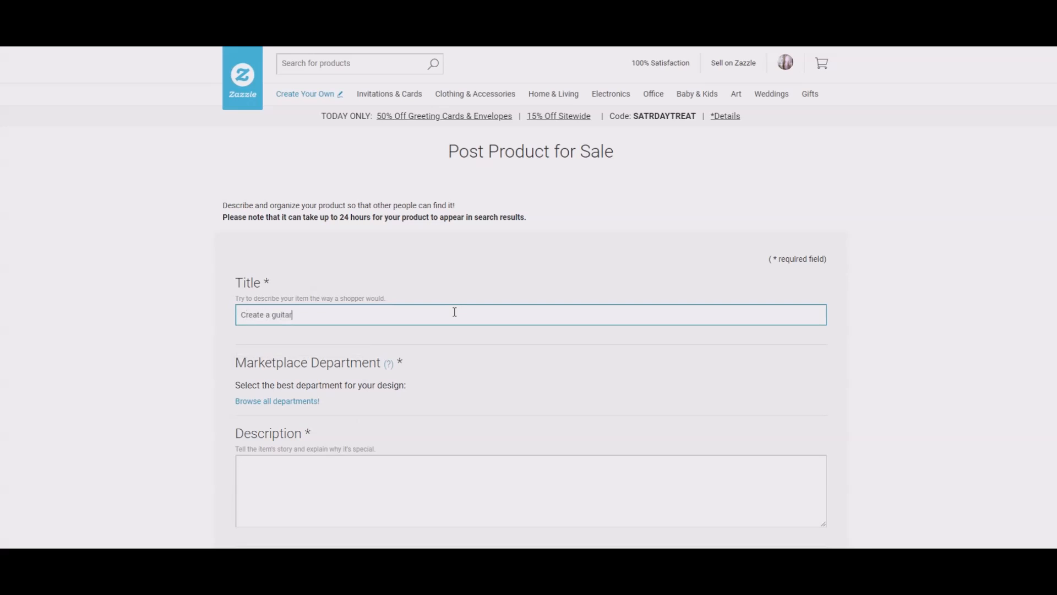
type(" case")
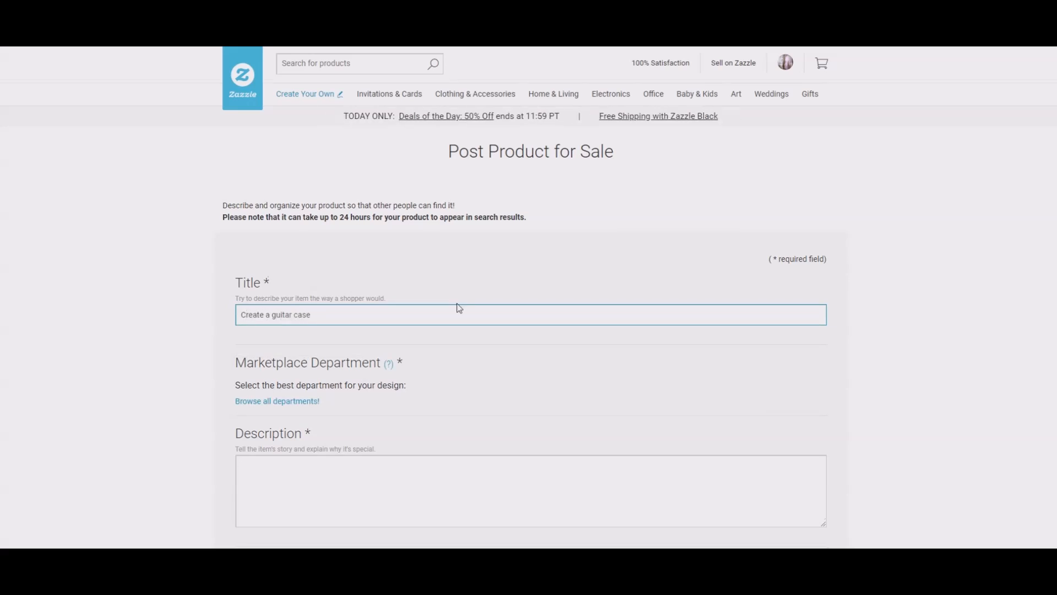
Step: Assign the product to the suggested Guitar Cases marketplace department and enter "create" as its description
scroll(435, 309, "down", 3)
left_click(413, 311)
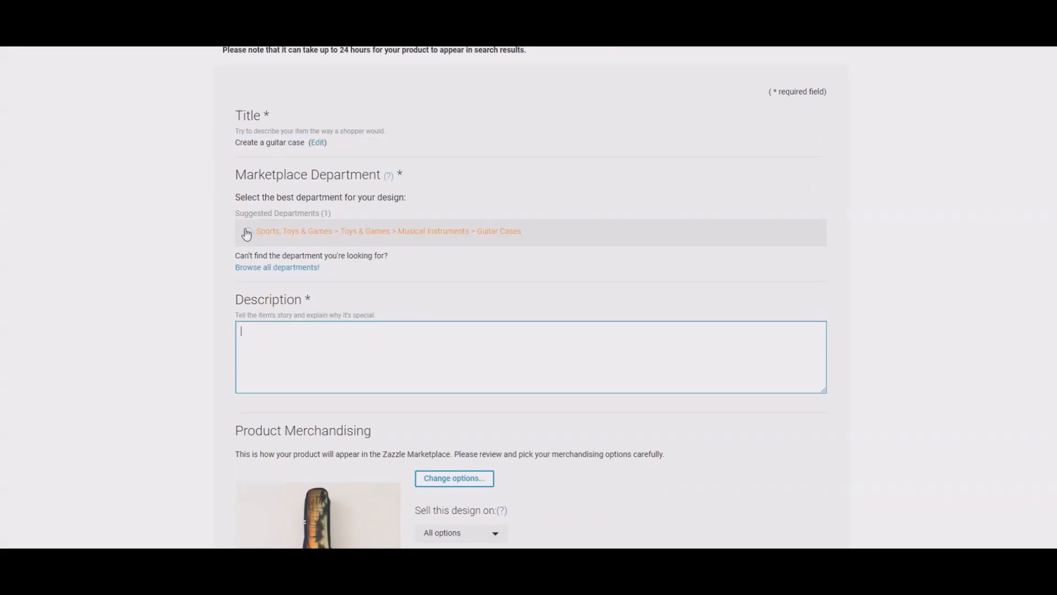
left_click(246, 231)
left_click(281, 295)
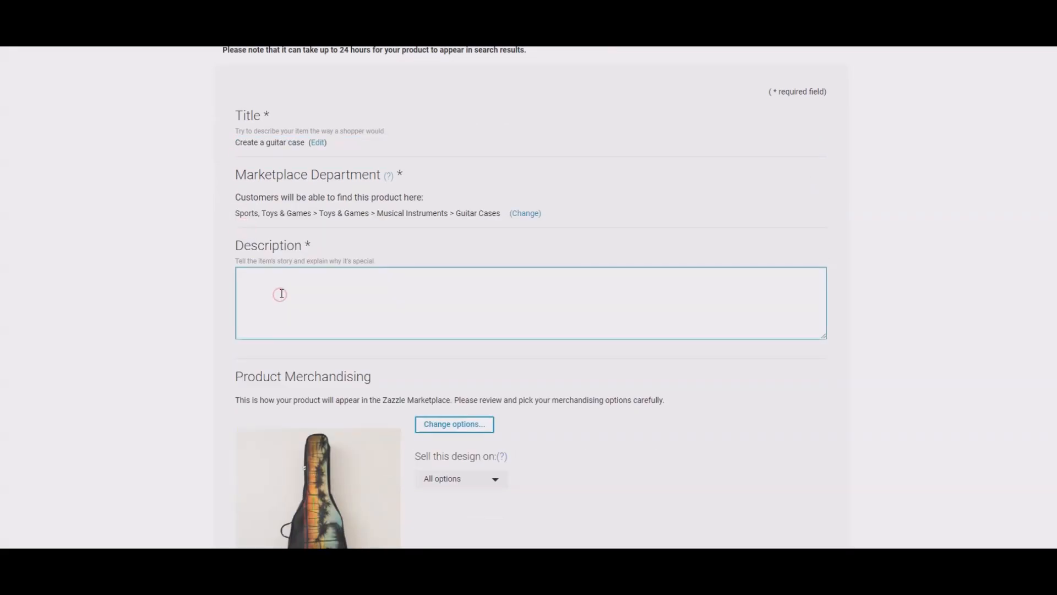
type("create")
Step: Review the product merchandising choices for which styles the guitar bag design is sold on
scroll(281, 292, "down", 5)
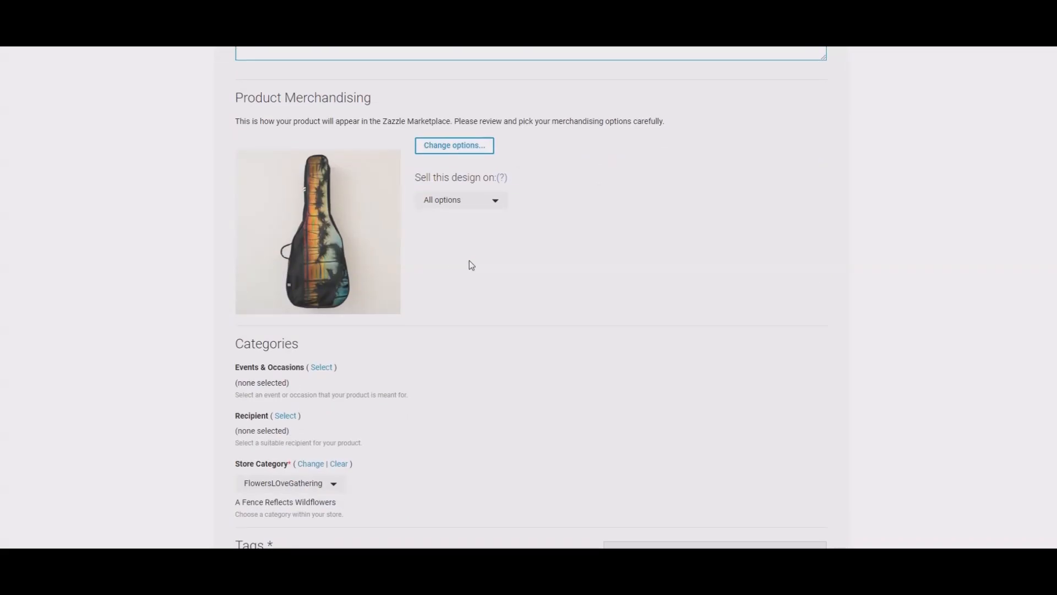
scroll(470, 261, "down", 1)
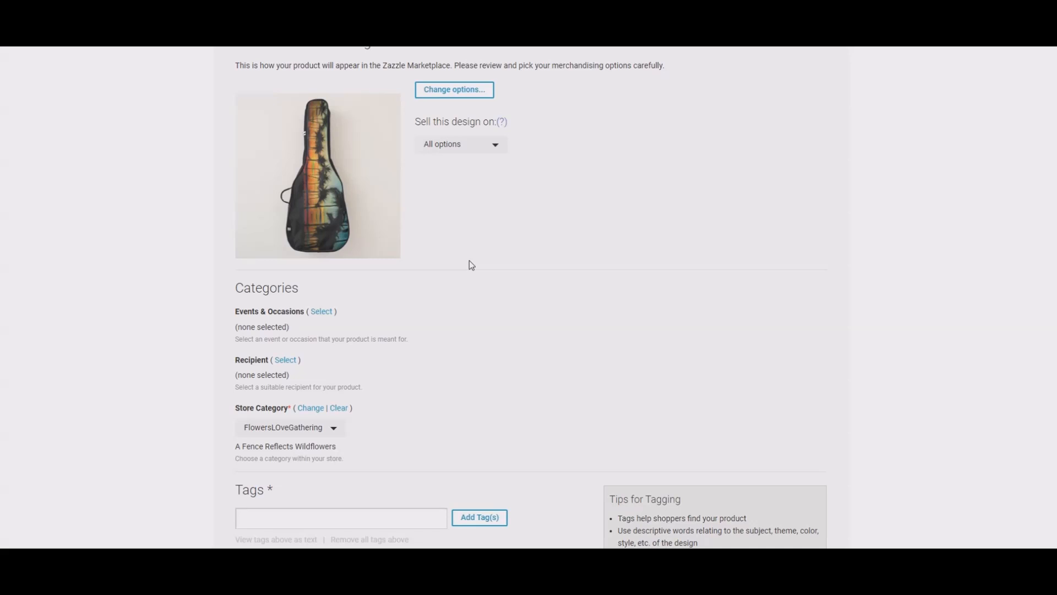
left_click(500, 145)
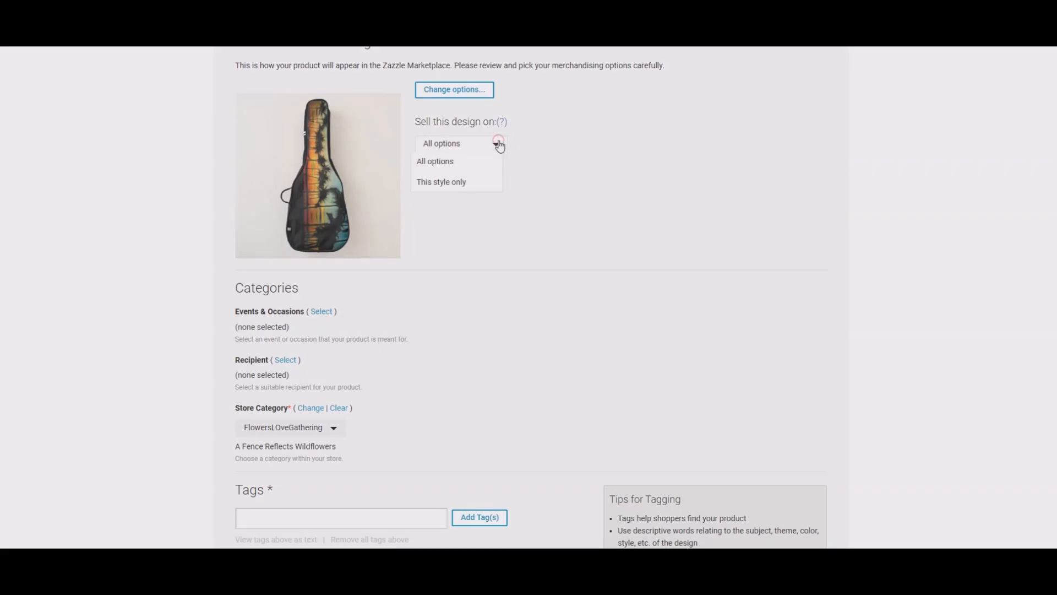
left_click(542, 148)
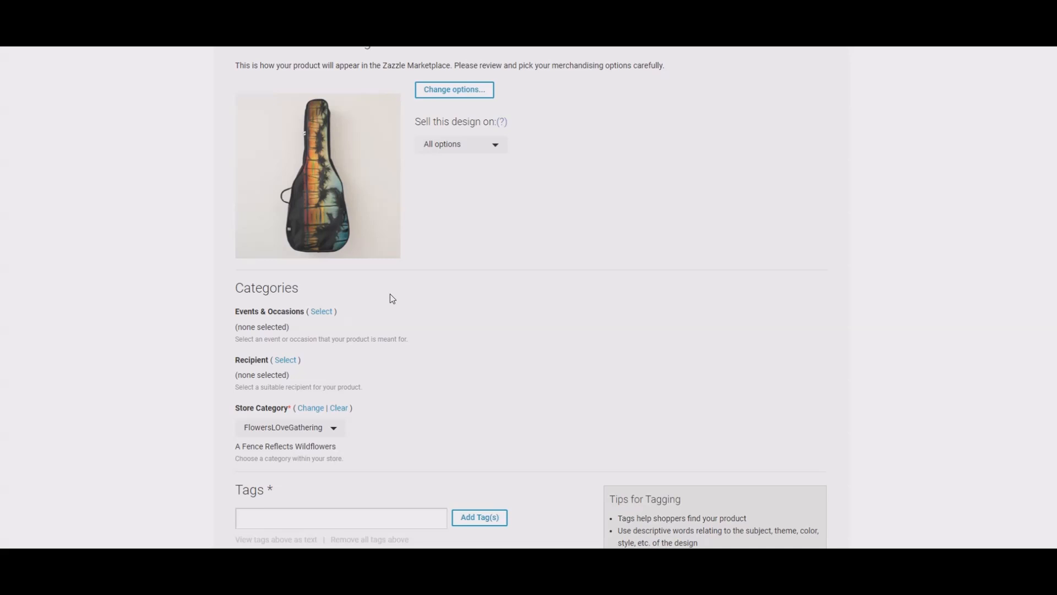
Step: Switch the store for the guitar bag to bloomingvinedesign
scroll(392, 298, "down", 2)
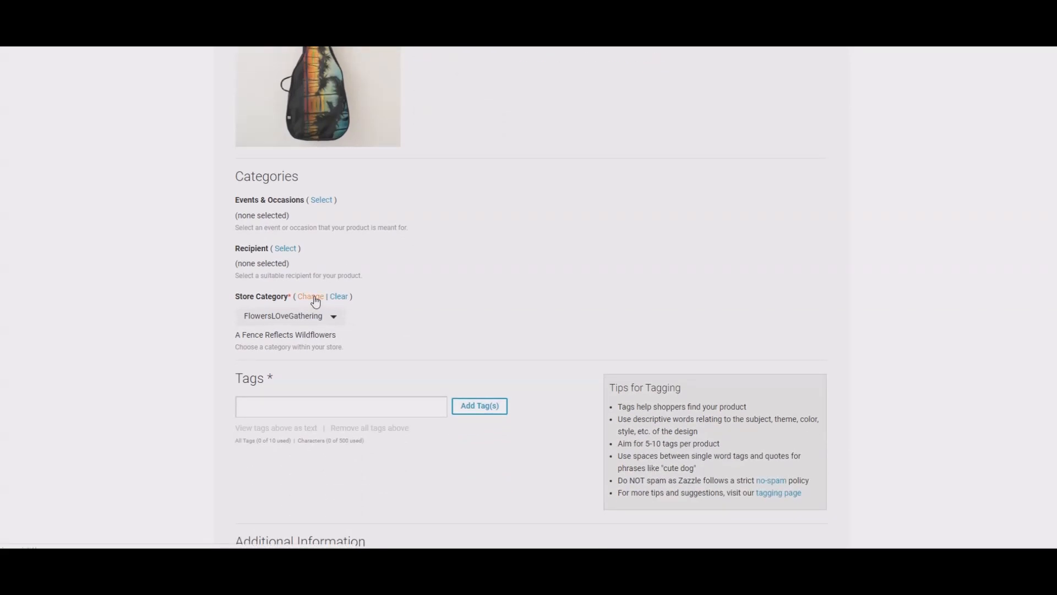
left_click(312, 298)
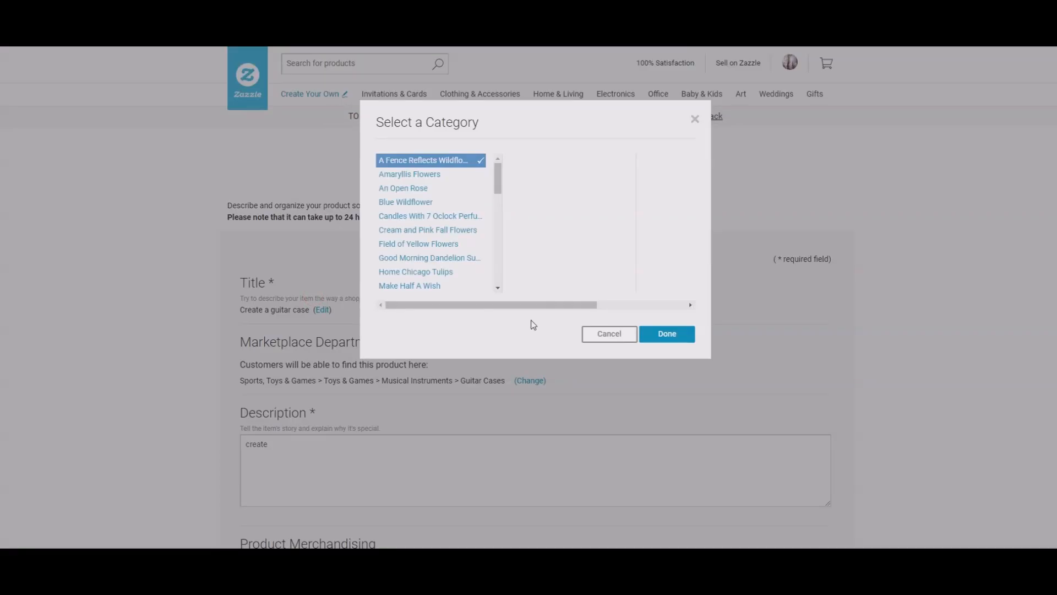
left_click(609, 334)
left_click(335, 313)
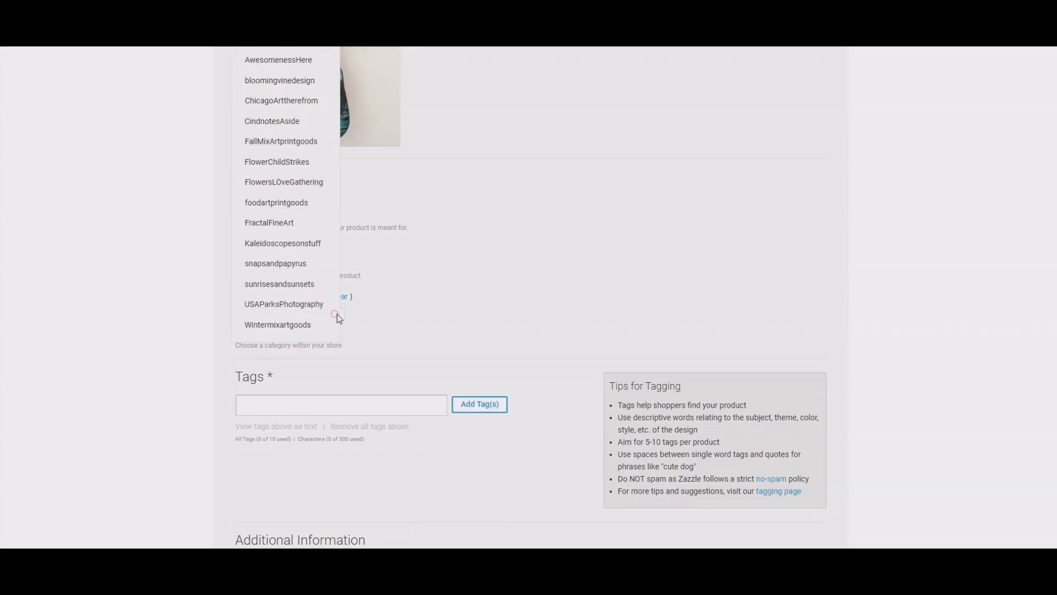
left_click(305, 84)
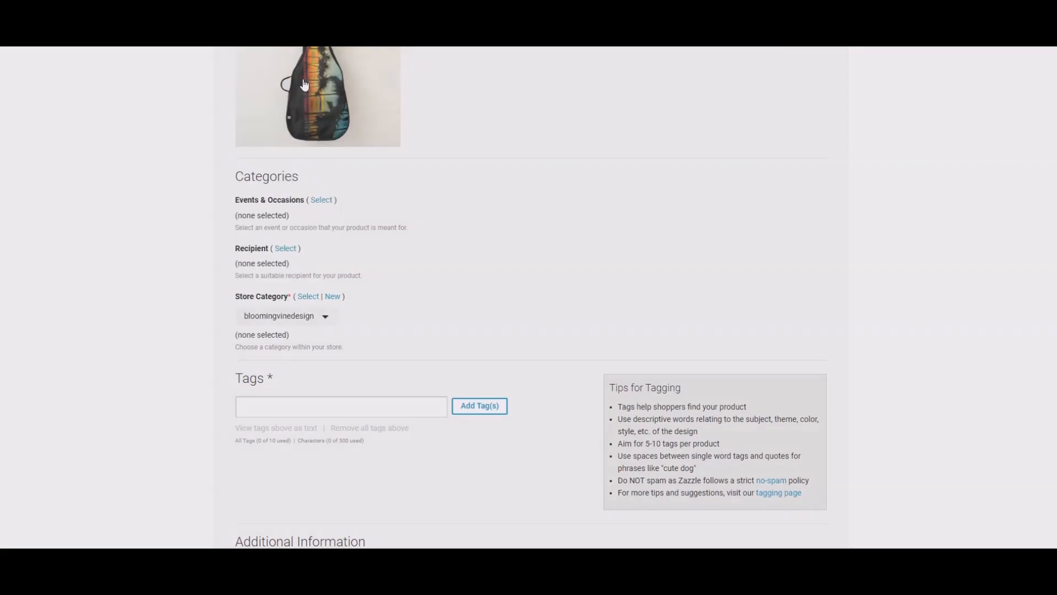
Step: Assign the guitar bag to the store category "create horizontal 6"
left_click(307, 297)
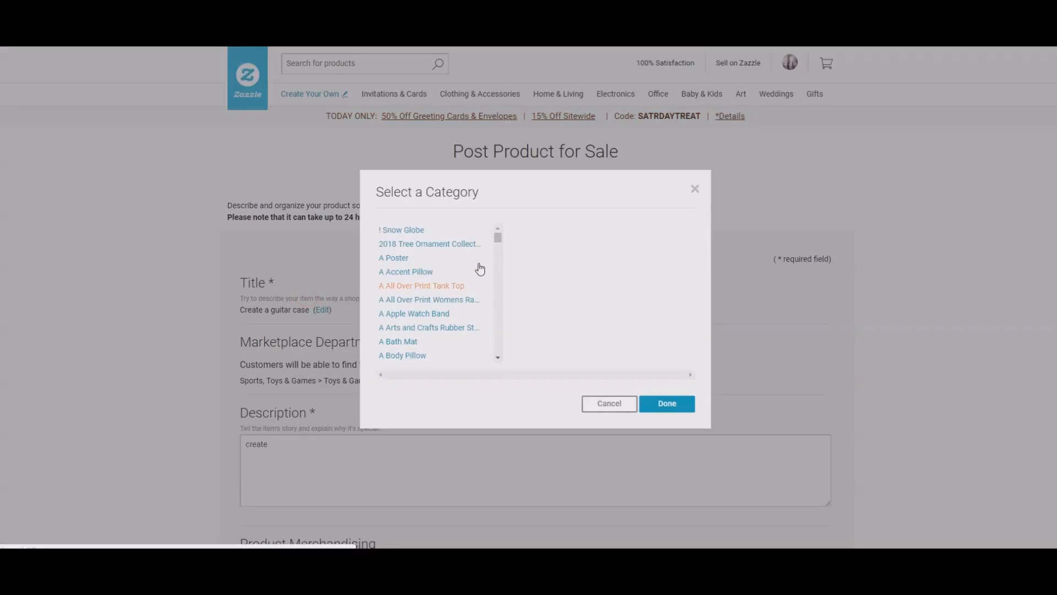
scroll(478, 247, "down", 3)
scroll(478, 247, "down", 10)
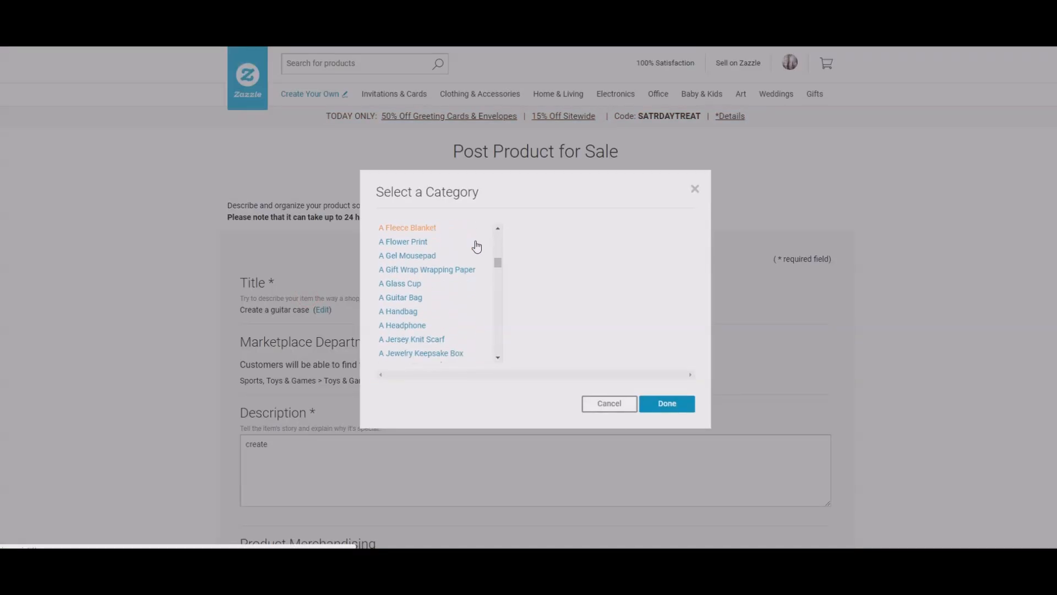
scroll(477, 247, "down", 15)
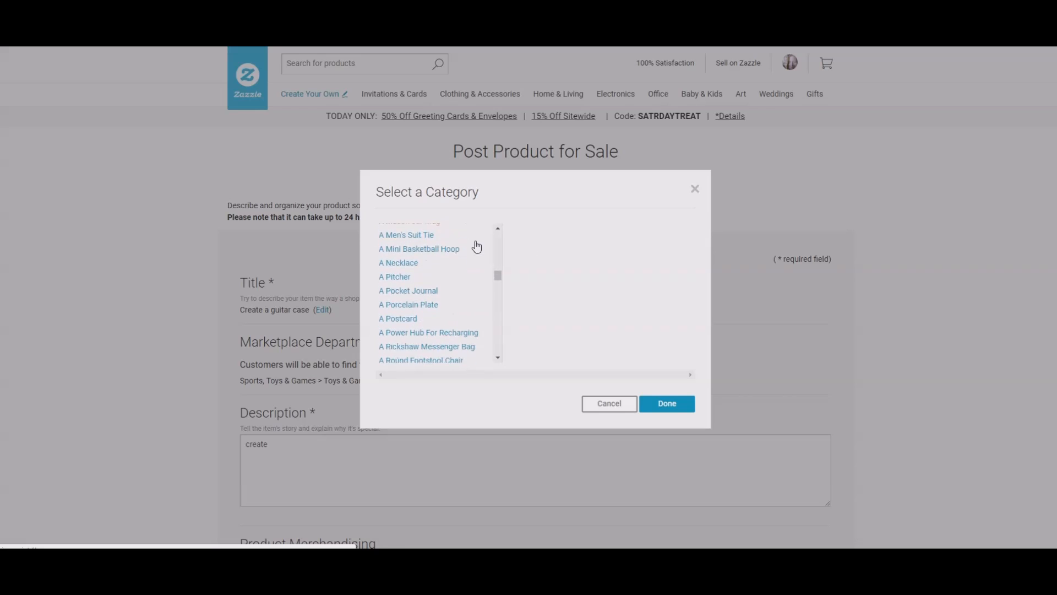
scroll(477, 246, "down", 15)
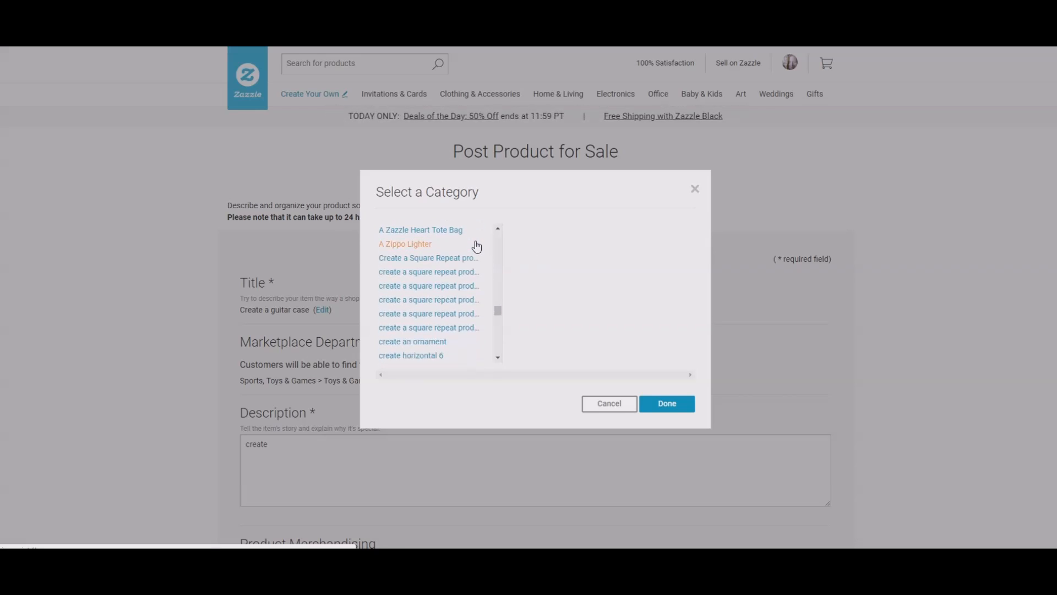
scroll(474, 241, "down", 3)
left_click(436, 300)
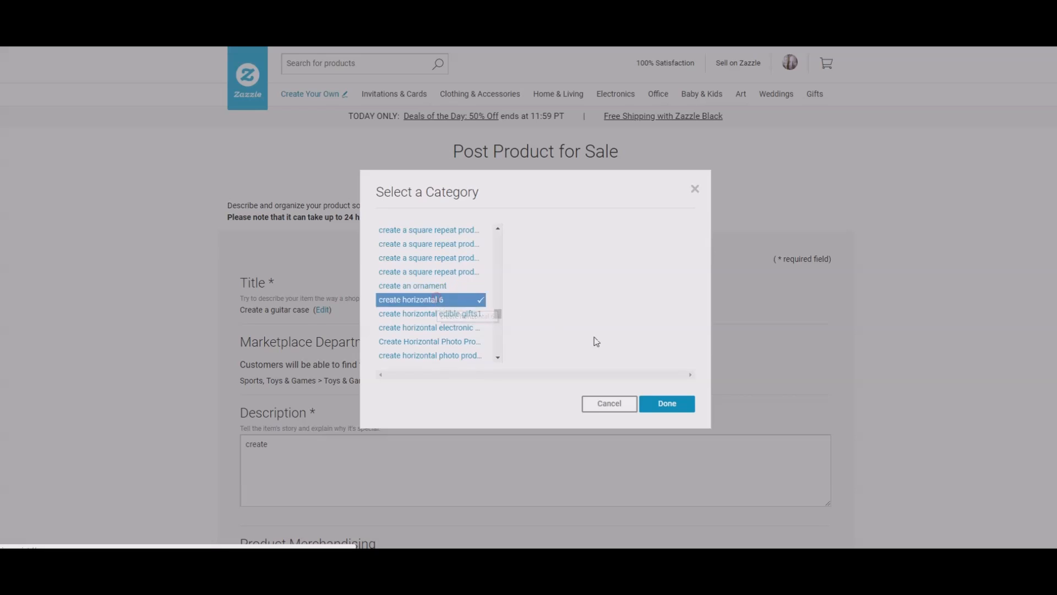
left_click(667, 403)
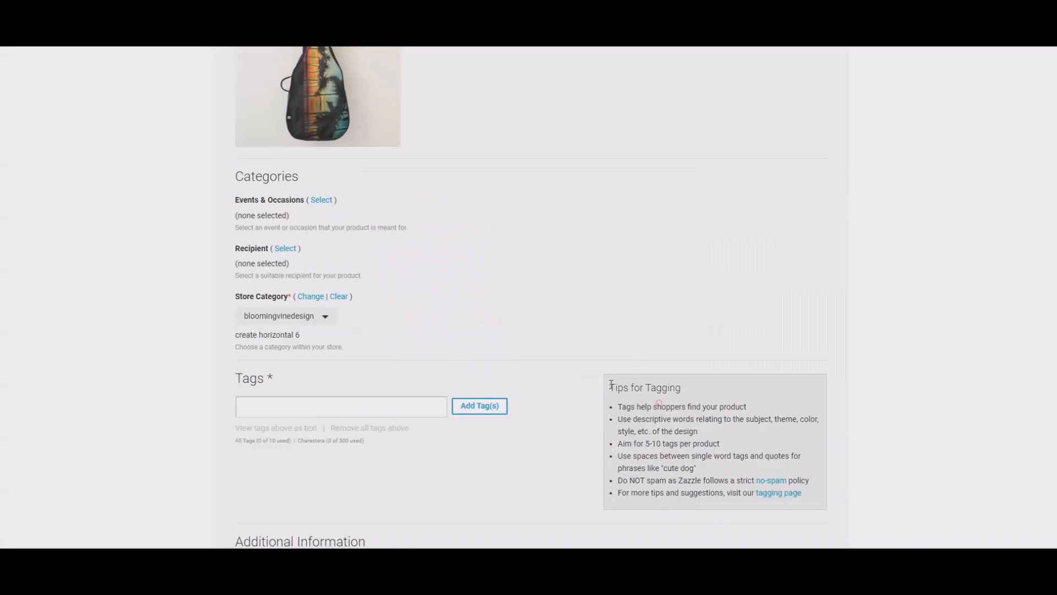
Step: Add the tag "create" and rate the product's suitable audience G
left_click(337, 407)
type("create")
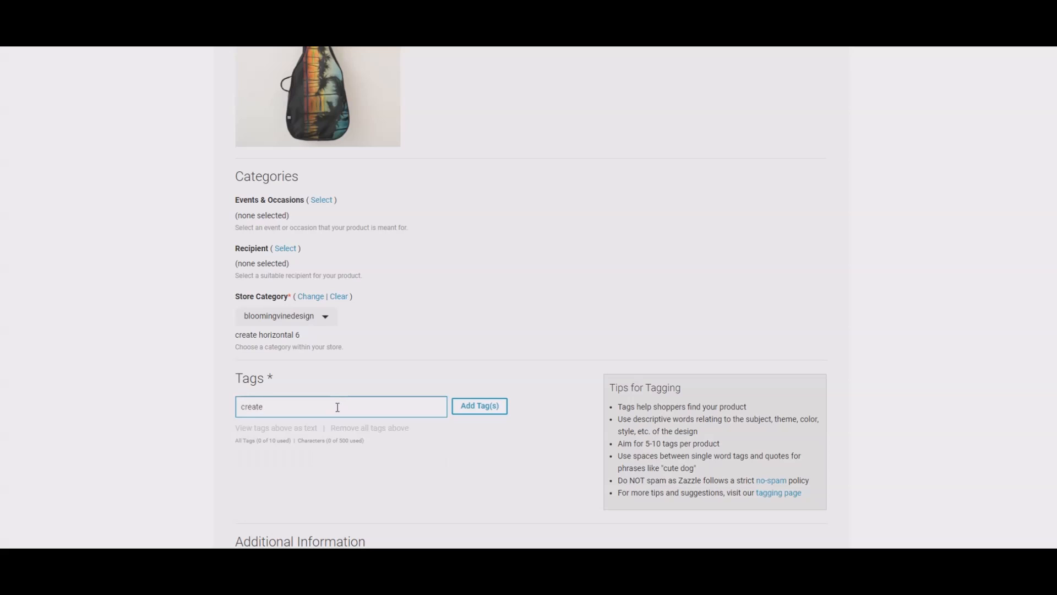
key("Return")
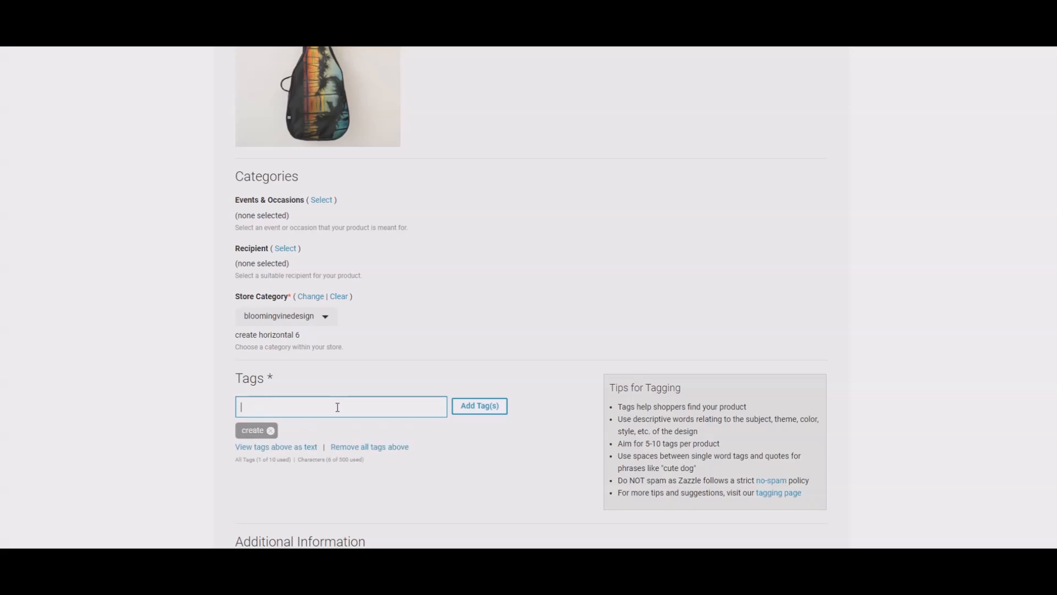
scroll(344, 389, "down", 2)
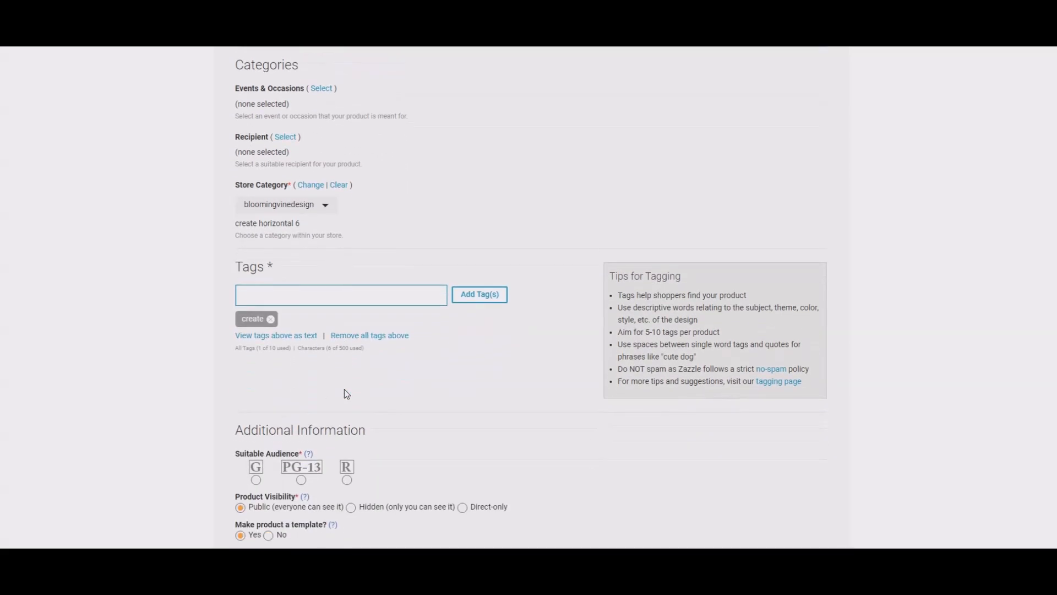
scroll(345, 388, "down", 1)
left_click(256, 417)
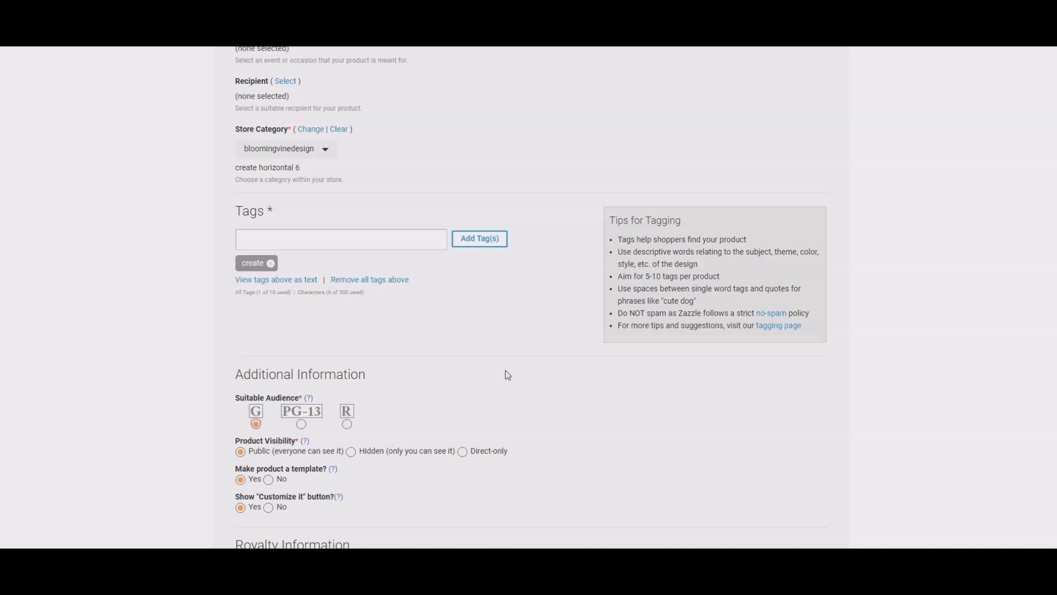
Step: Accept the publishing rights agreement and post the guitar bag for sale
scroll(508, 375, "down", 4)
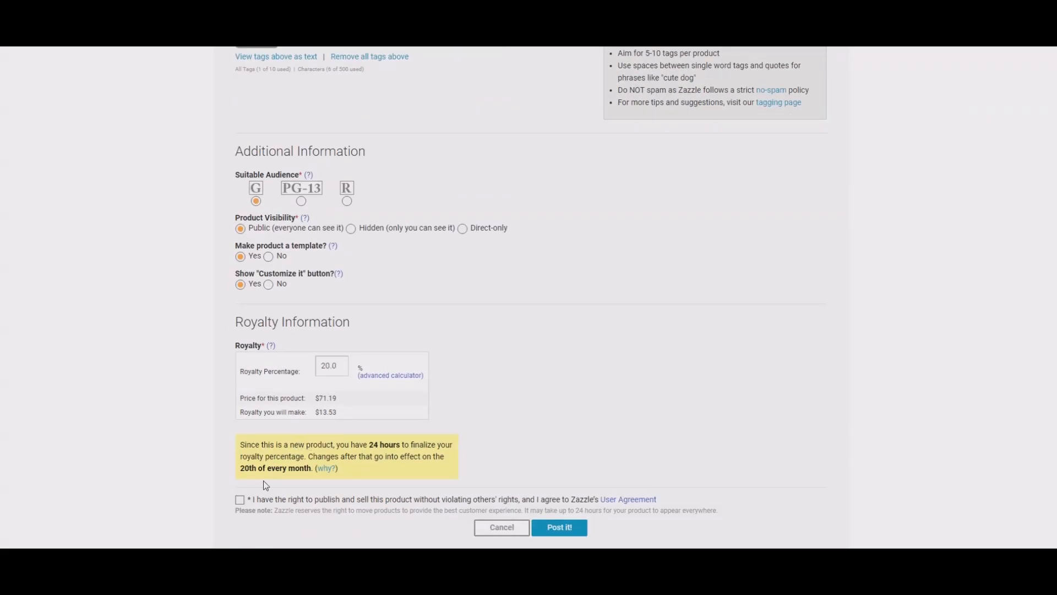
left_click(240, 502)
left_click(556, 528)
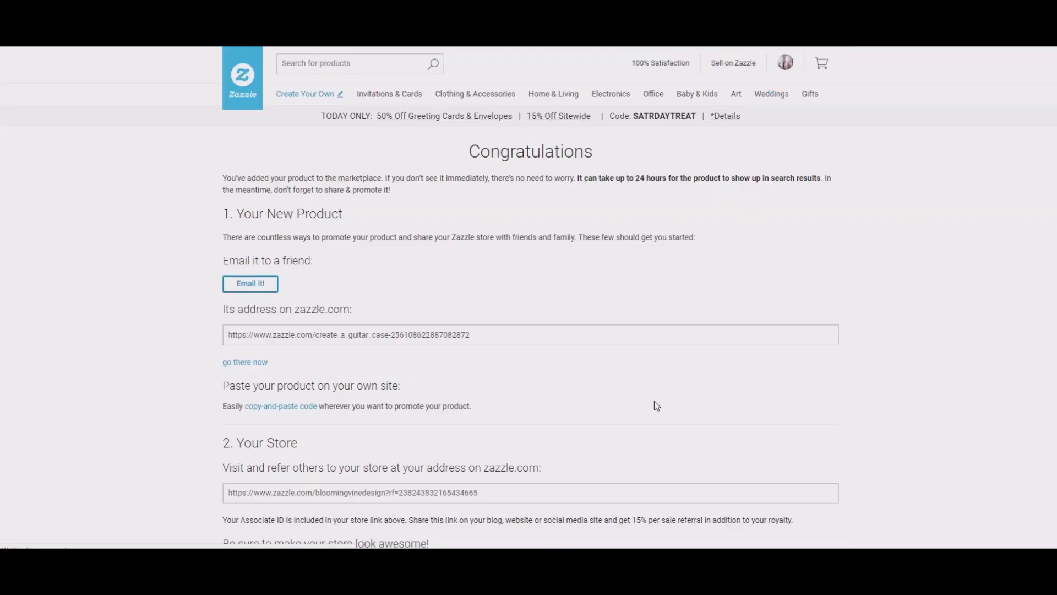
scroll(546, 347, "down", 4)
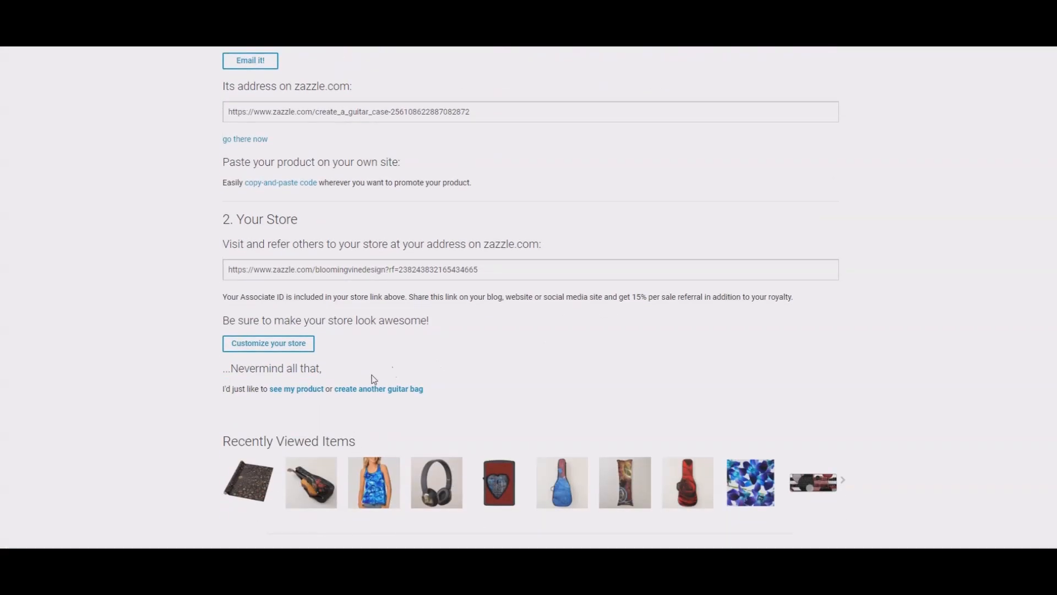
Step: View the posted guitar bag's product page and open the product list of the Blooming Vine Design Art Print Goods store
left_click(290, 388)
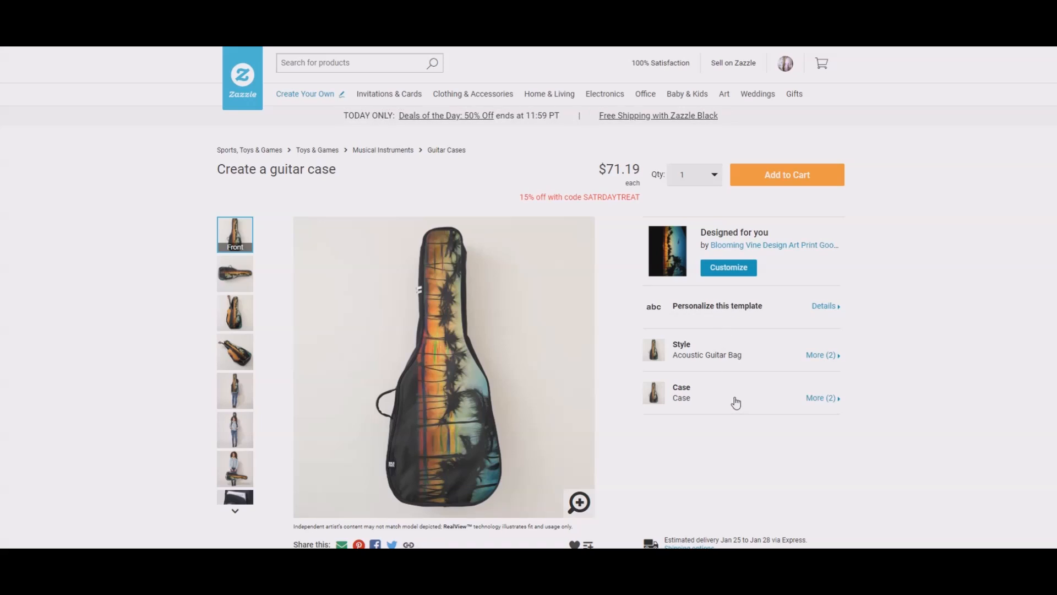
mouse_move(786, 65)
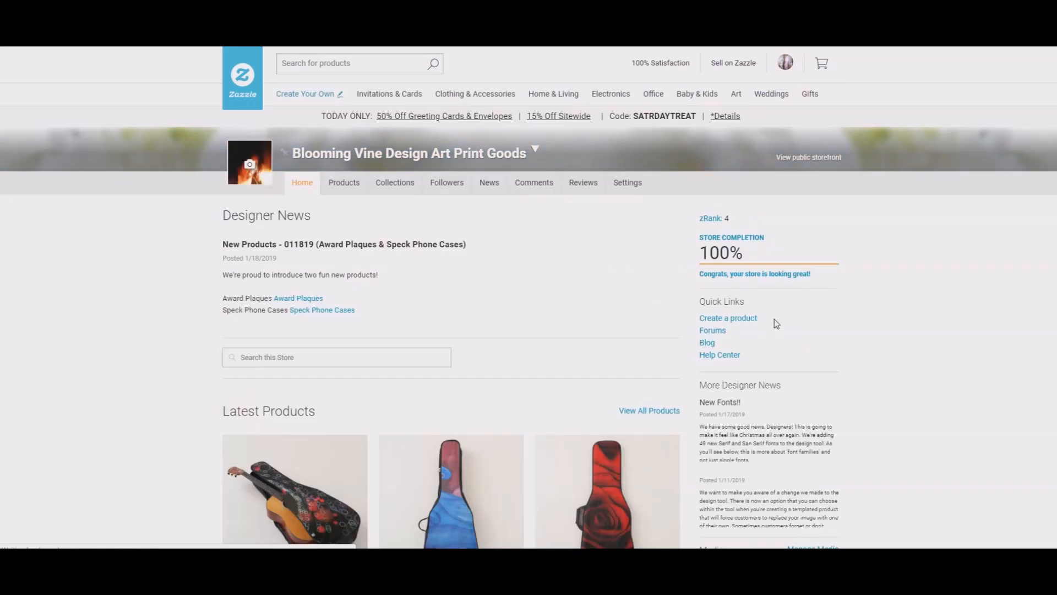
left_click(342, 181)
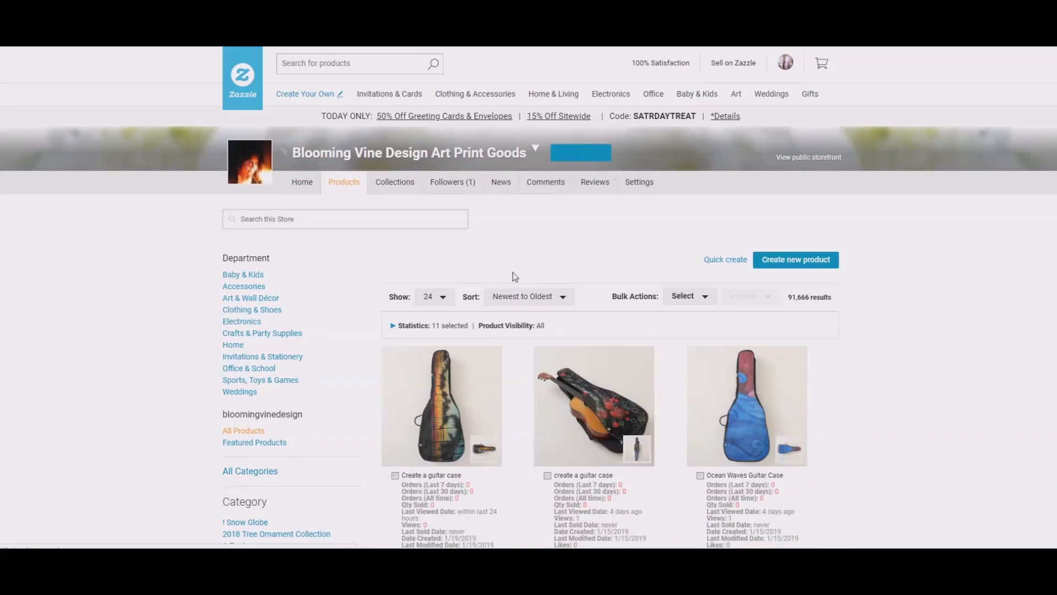
Step: Open the store category "create horizontal 6" and browse its products
scroll(514, 275, "down", 1)
scroll(514, 275, "down", 1)
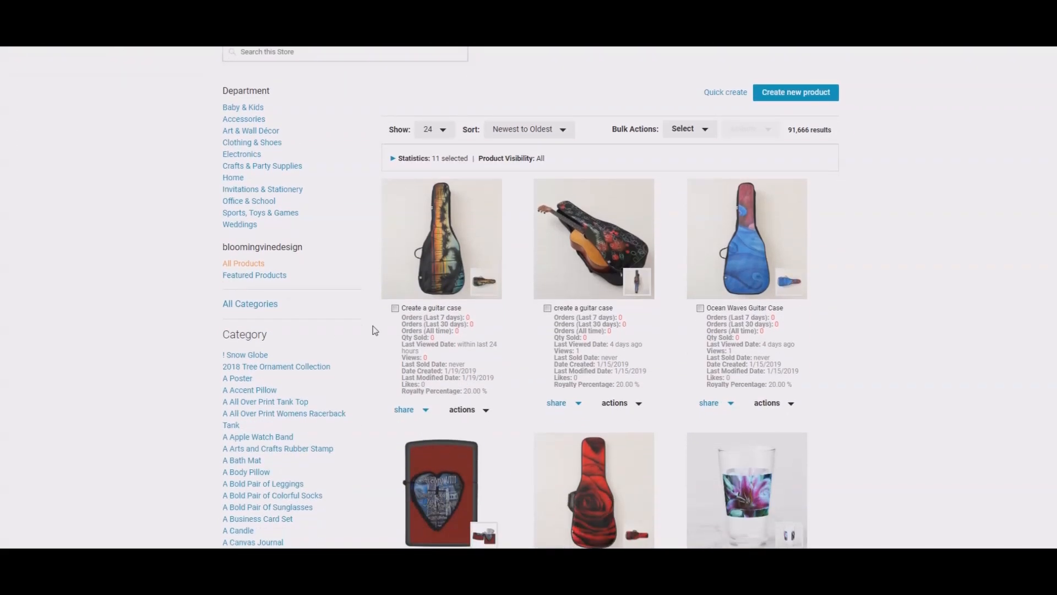
scroll(326, 307, "down", 6)
scroll(326, 307, "down", 12)
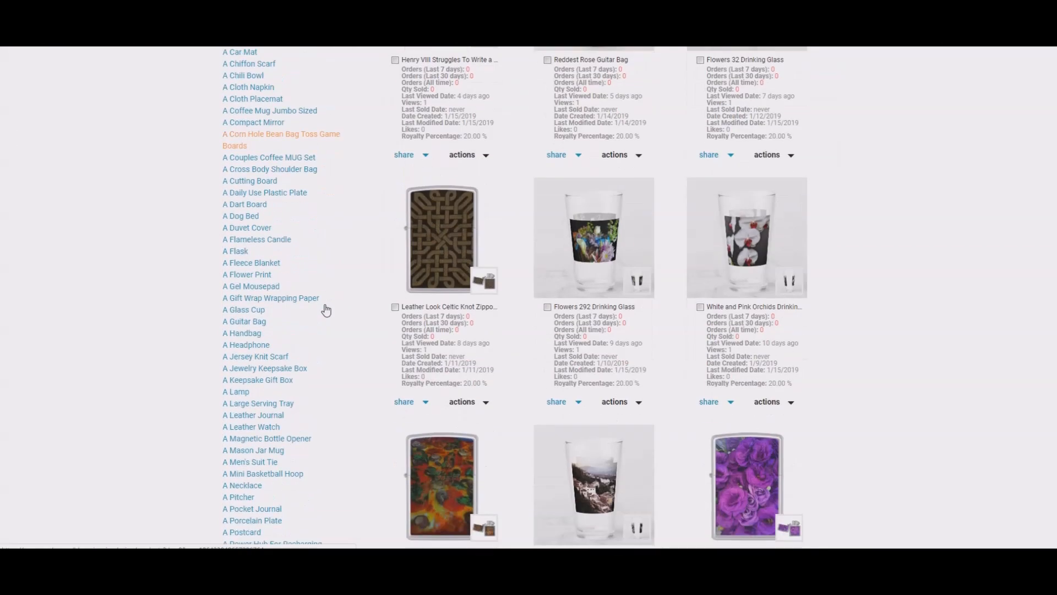
scroll(326, 308, "down", 7)
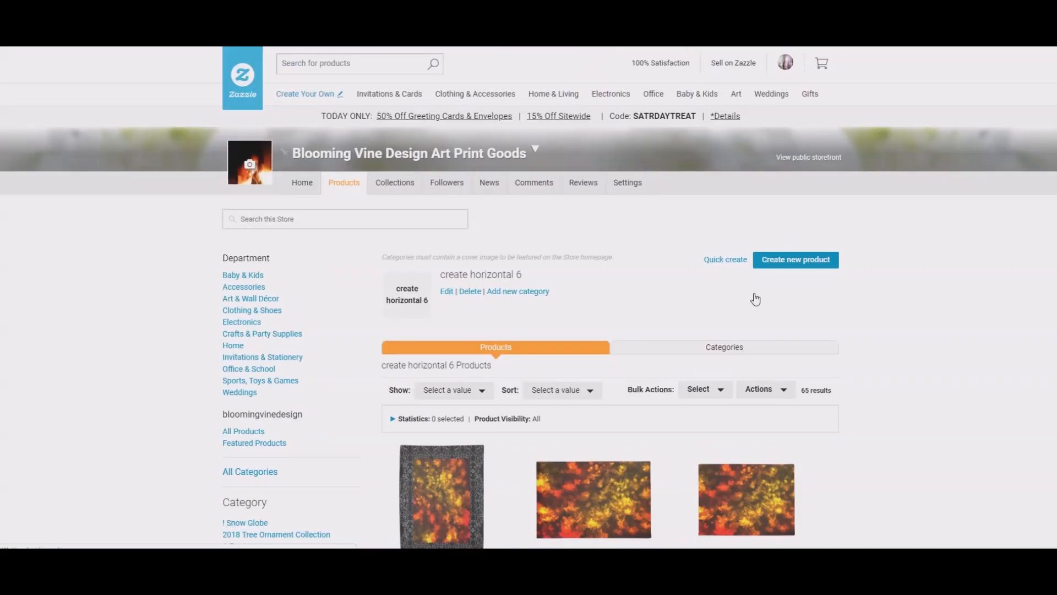
scroll(755, 299, "down", 2)
scroll(756, 299, "down", 3)
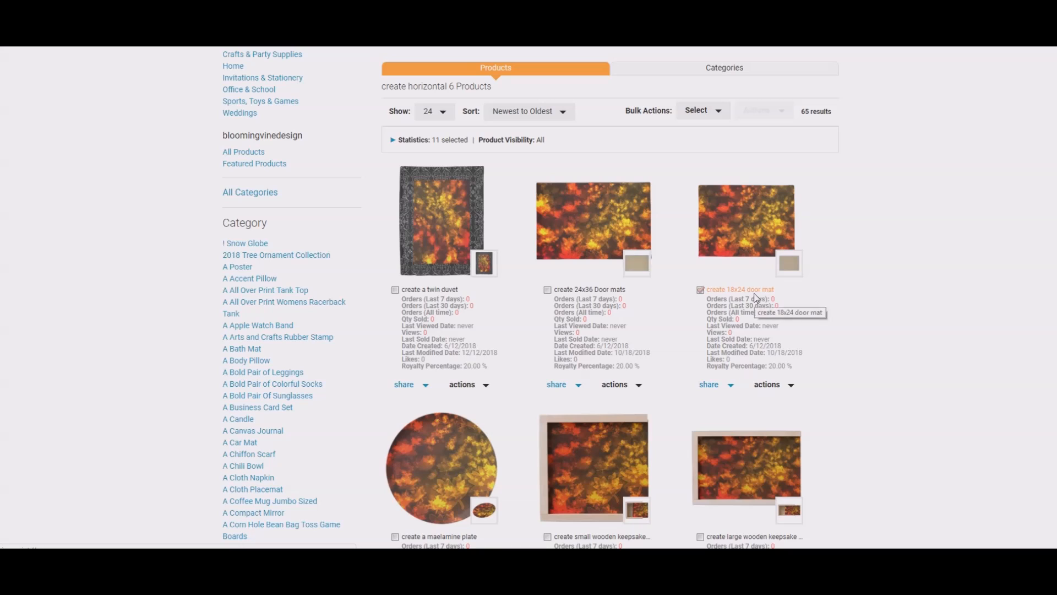
Step: Review the twin duvet's product info, categories, tags and additional information, closing the details without saving
left_click(487, 385)
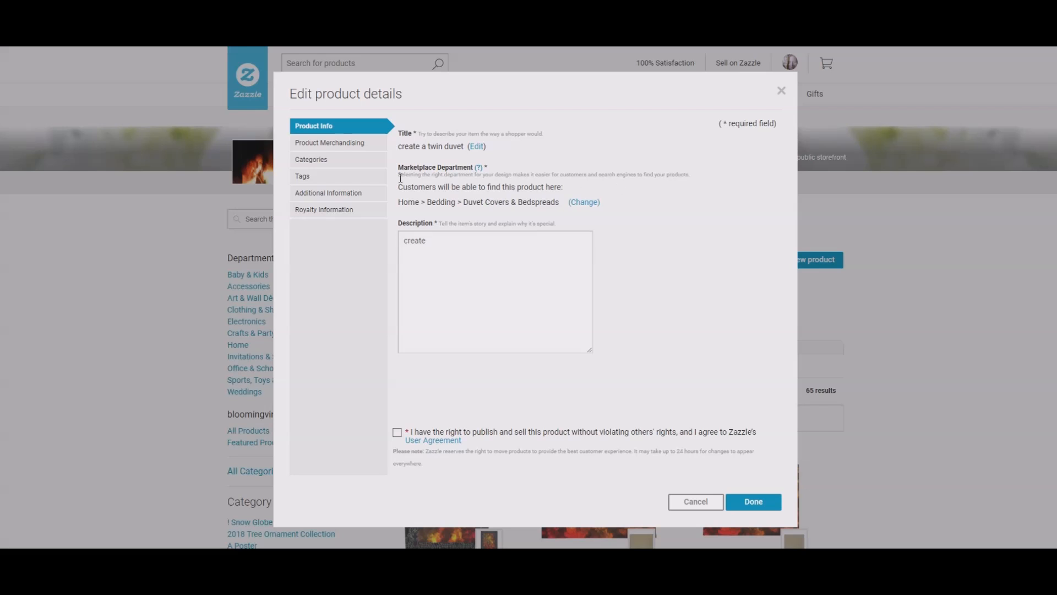
left_click(355, 160)
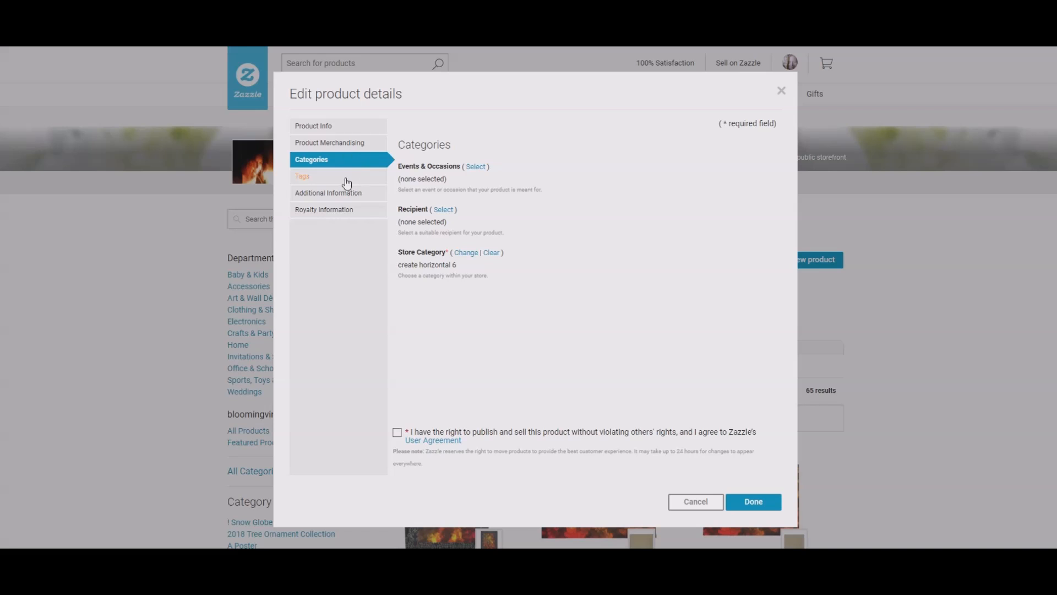
left_click(347, 178)
left_click(353, 196)
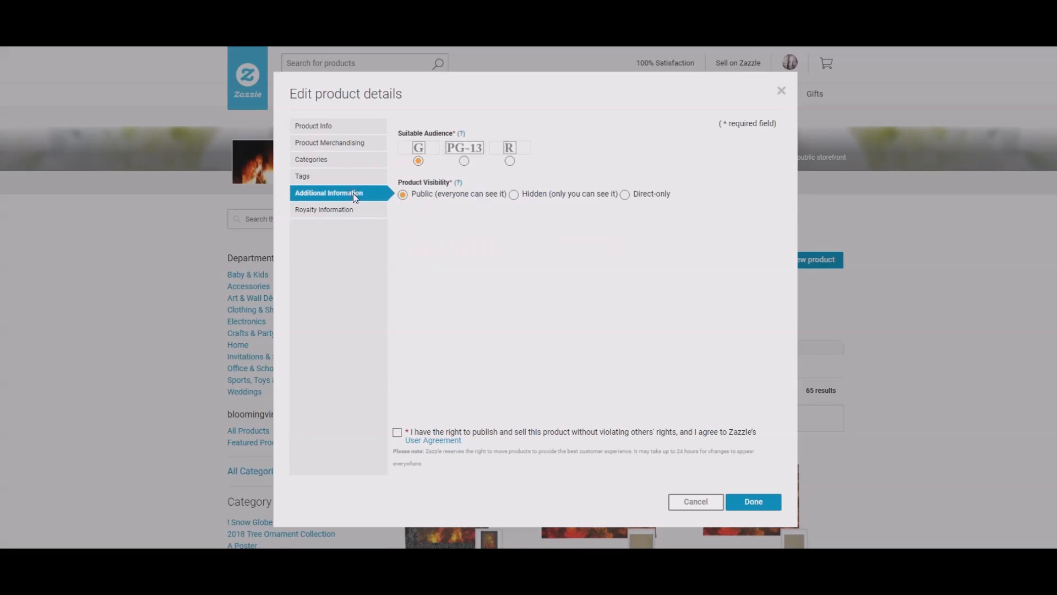
left_click(343, 123)
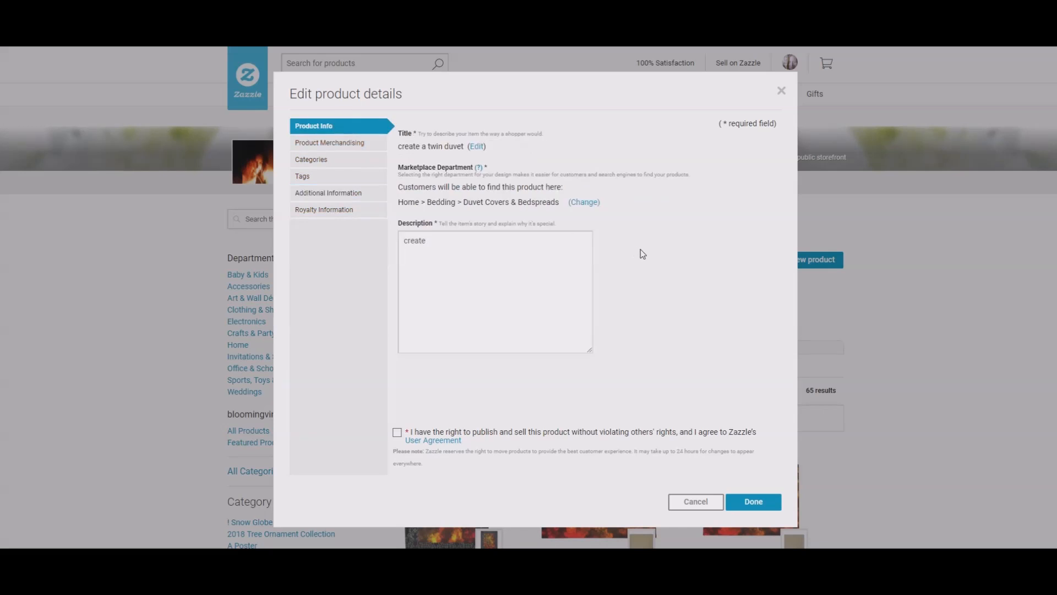
left_click(696, 502)
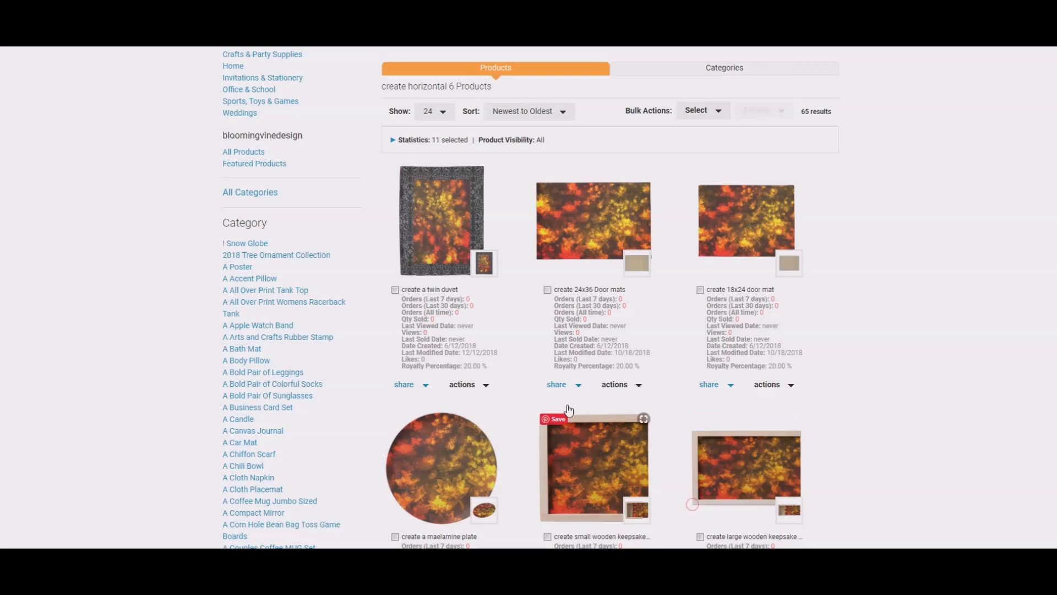
Step: Open the twin duvet's product page and replace its template image with the tulip photo
left_click(456, 238)
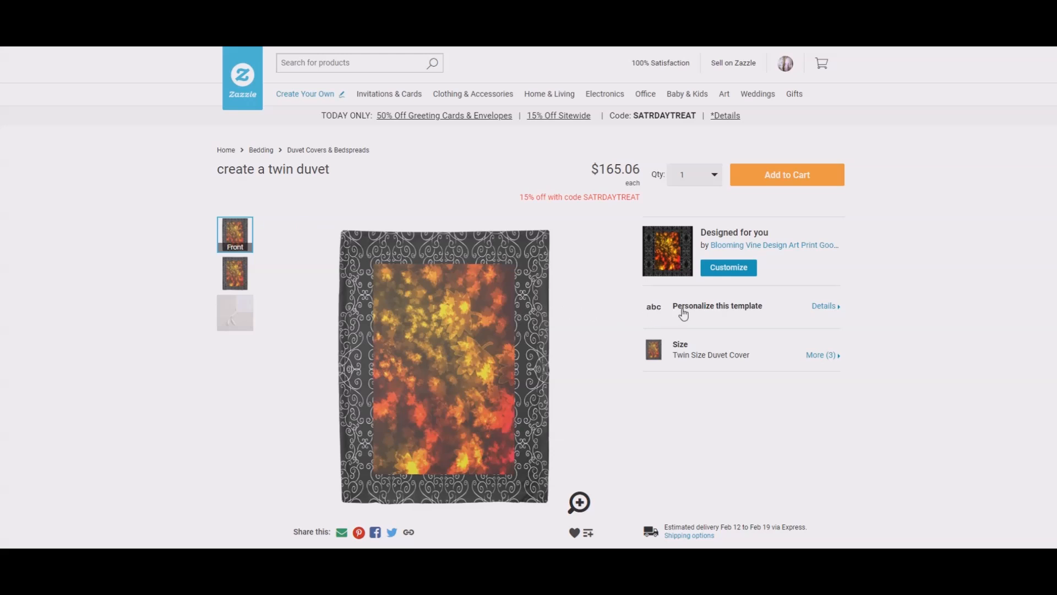
left_click(713, 311)
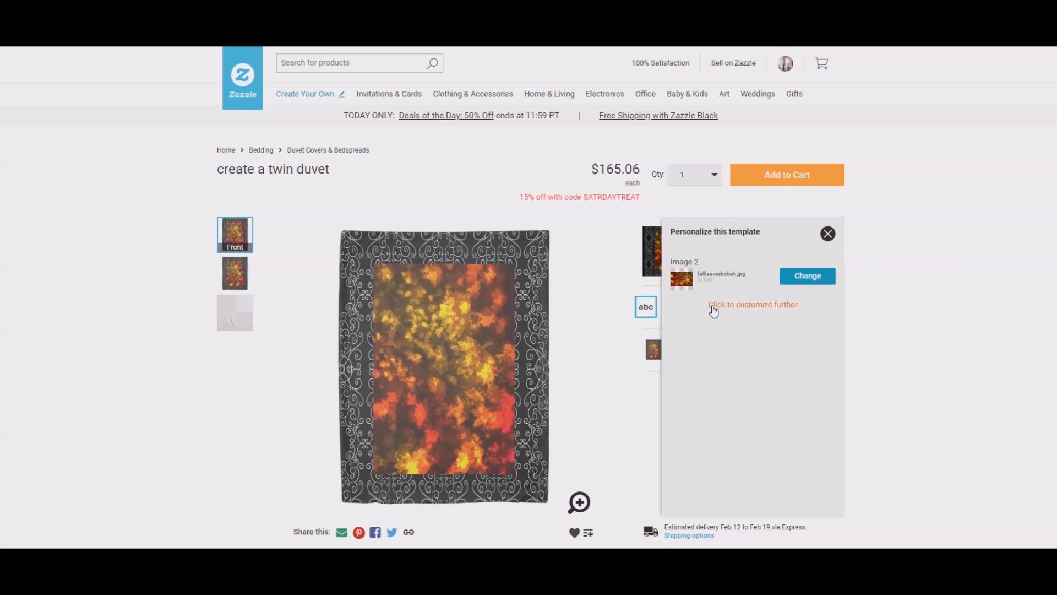
left_click(807, 276)
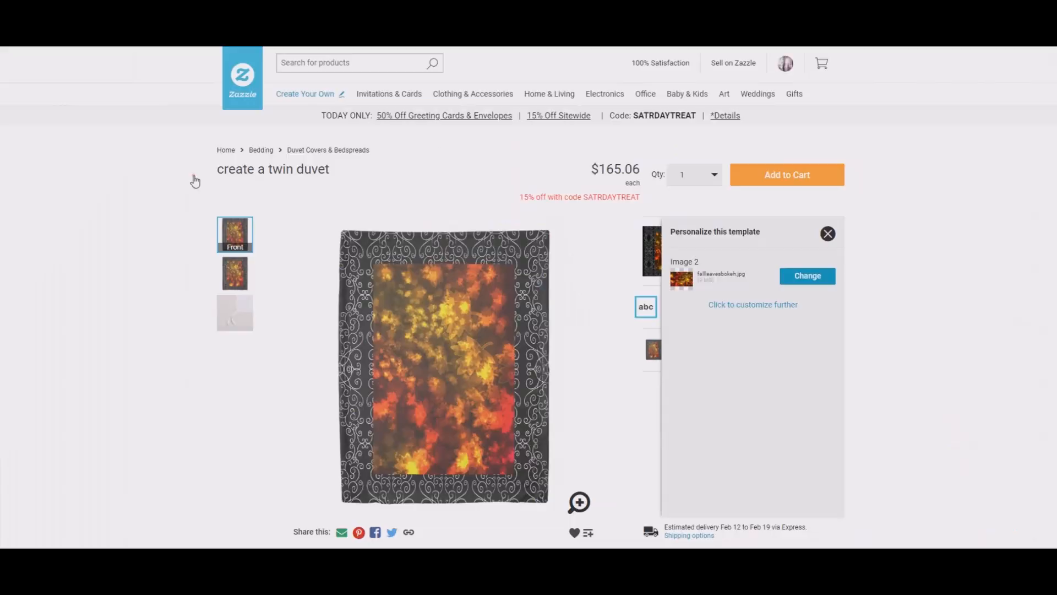
left_click(195, 181)
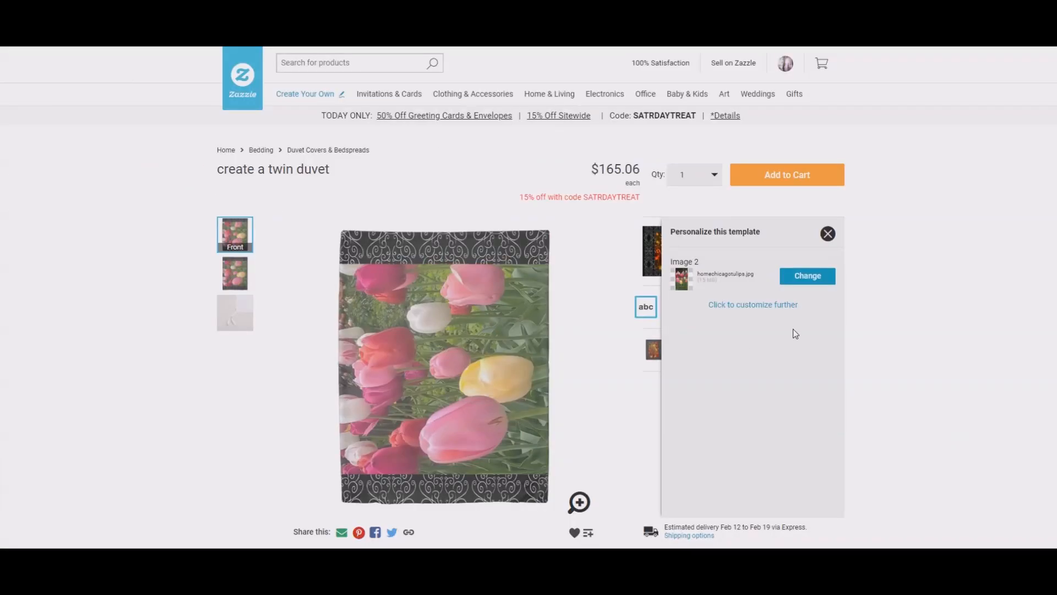
Step: Replace the duvet's template image with the river sunset photo from the second page of the image library
left_click(805, 277)
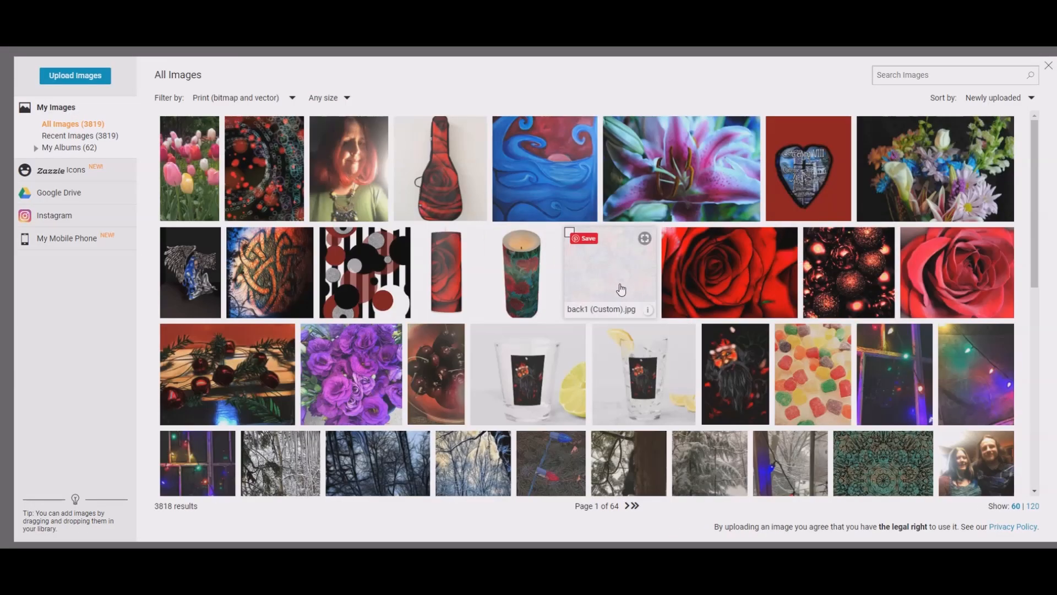
scroll(664, 293, "down", 5)
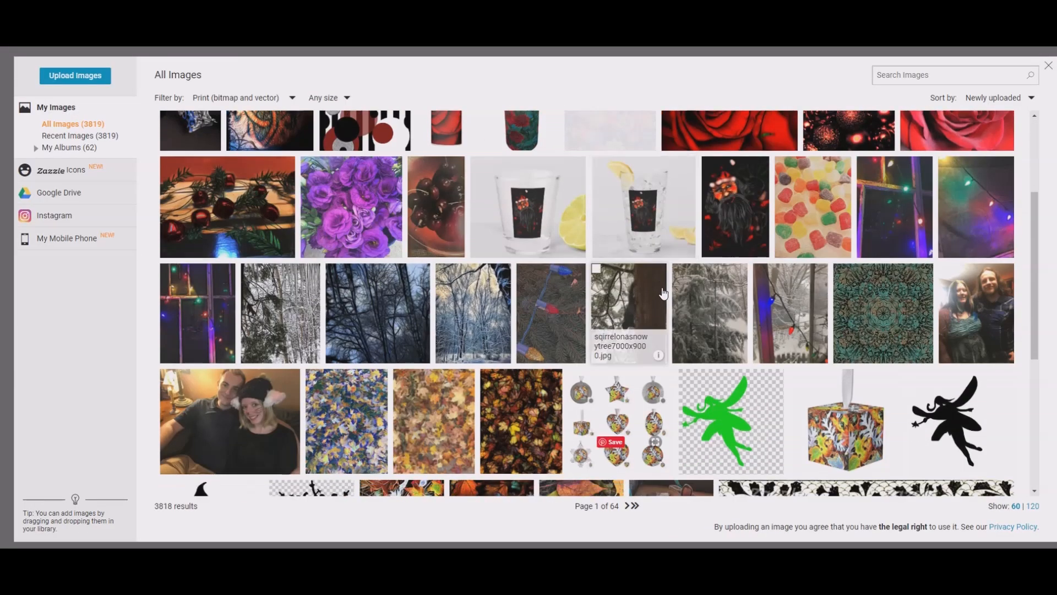
scroll(664, 293, "down", 1)
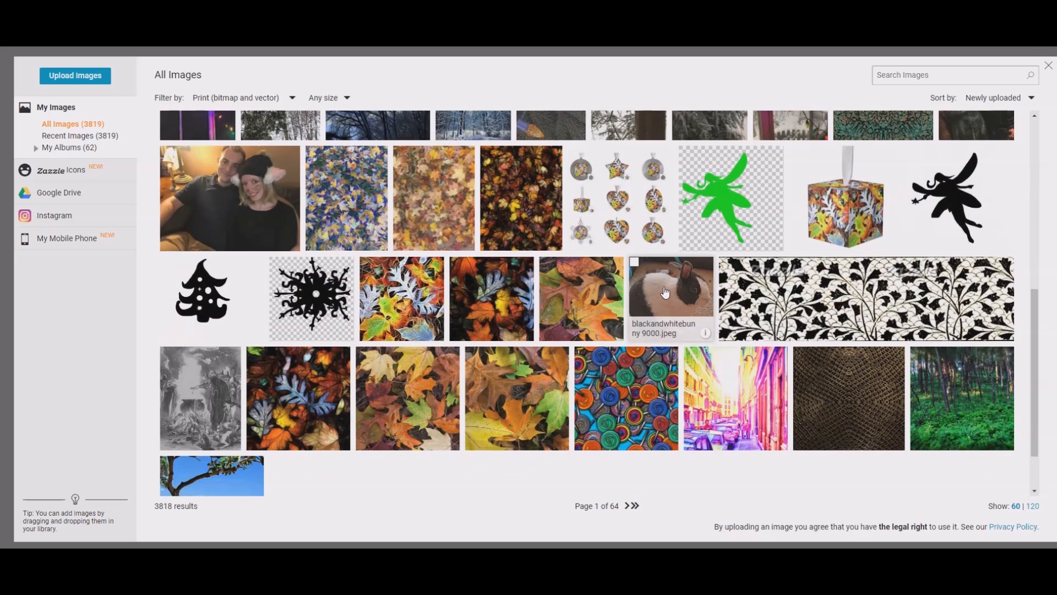
scroll(665, 292, "down", 1)
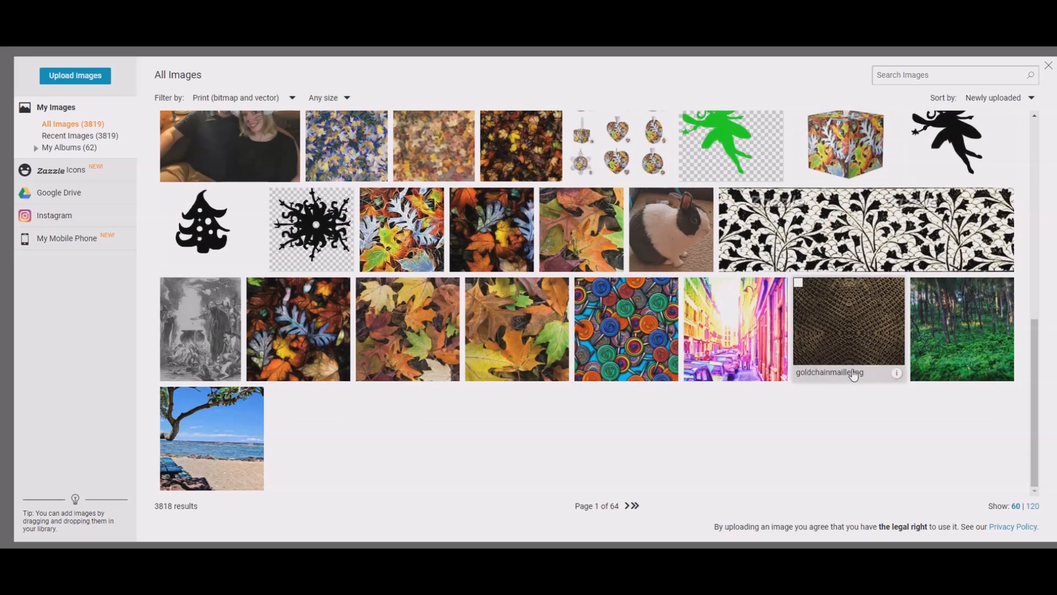
left_click(627, 506)
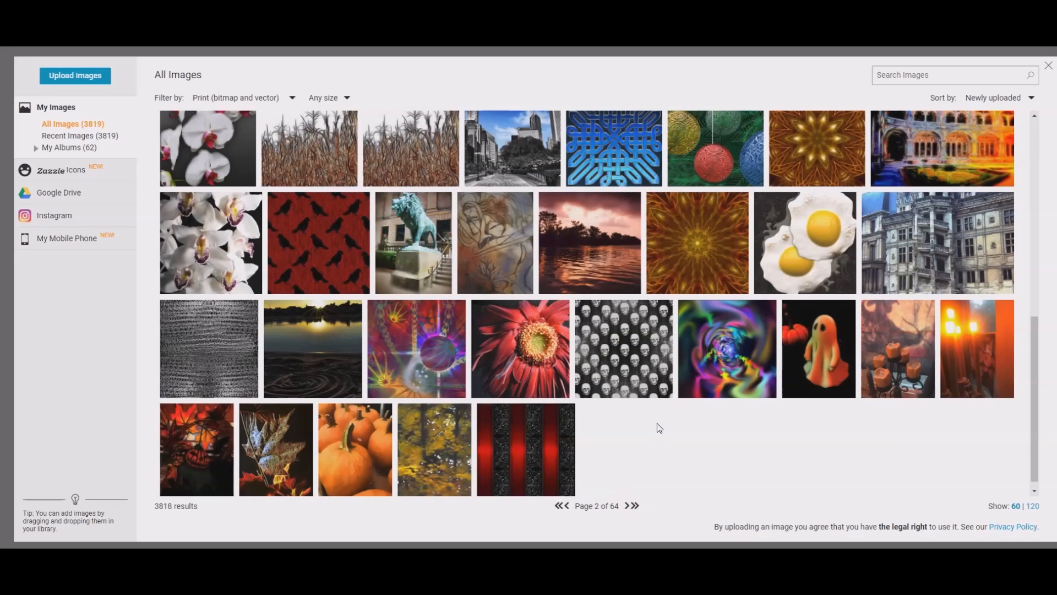
left_click(339, 337)
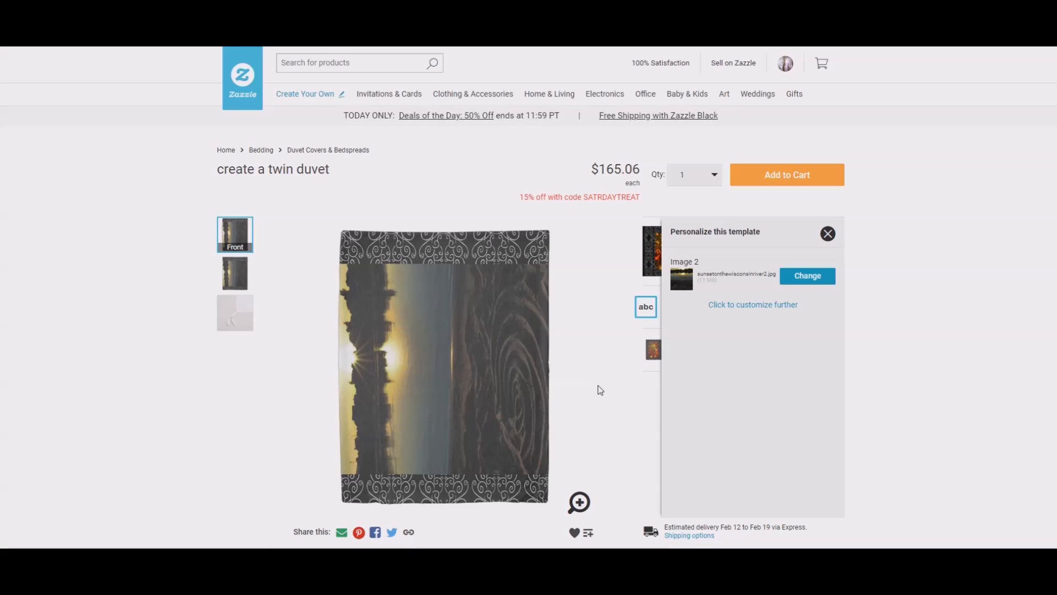
Step: Change the duvet's template image to the pizza photo and close the template personalization
left_click(799, 281)
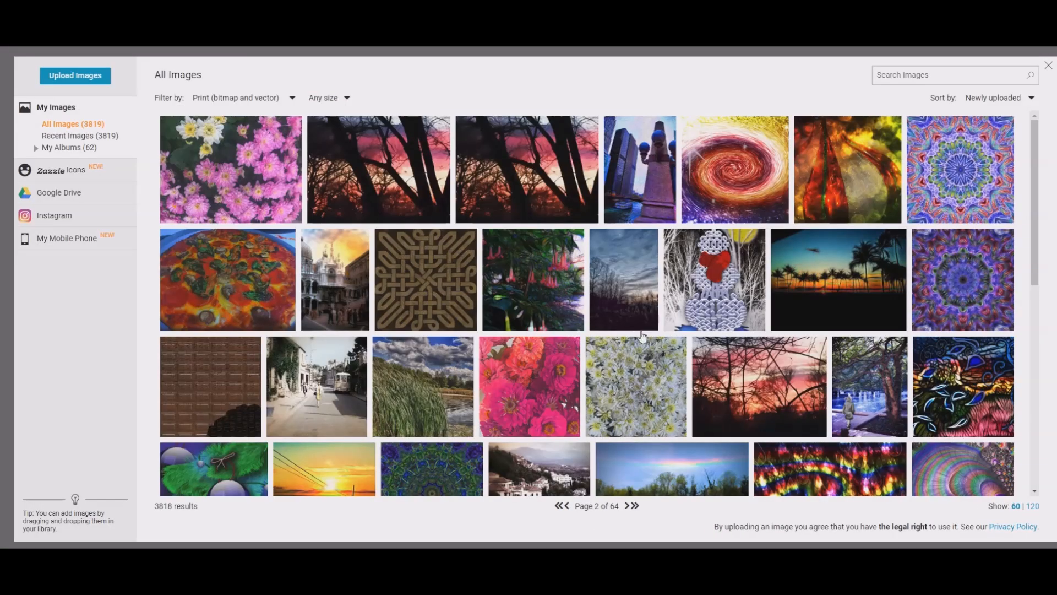
left_click(280, 265)
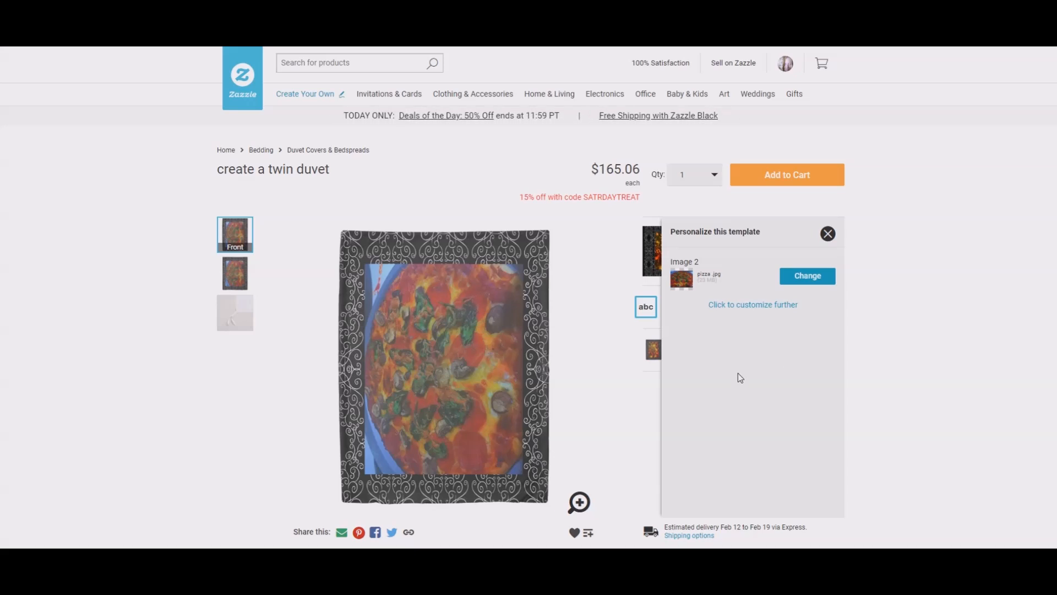
left_click(863, 352)
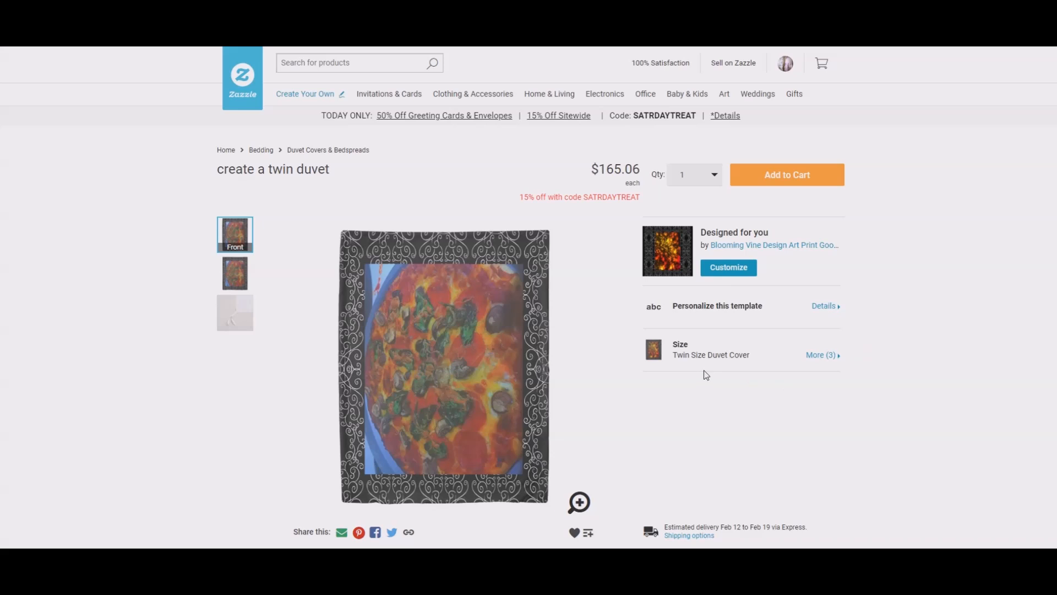
Step: Open the duvet in the design editor and flip the pizza image horizontally and back again
left_click(737, 269)
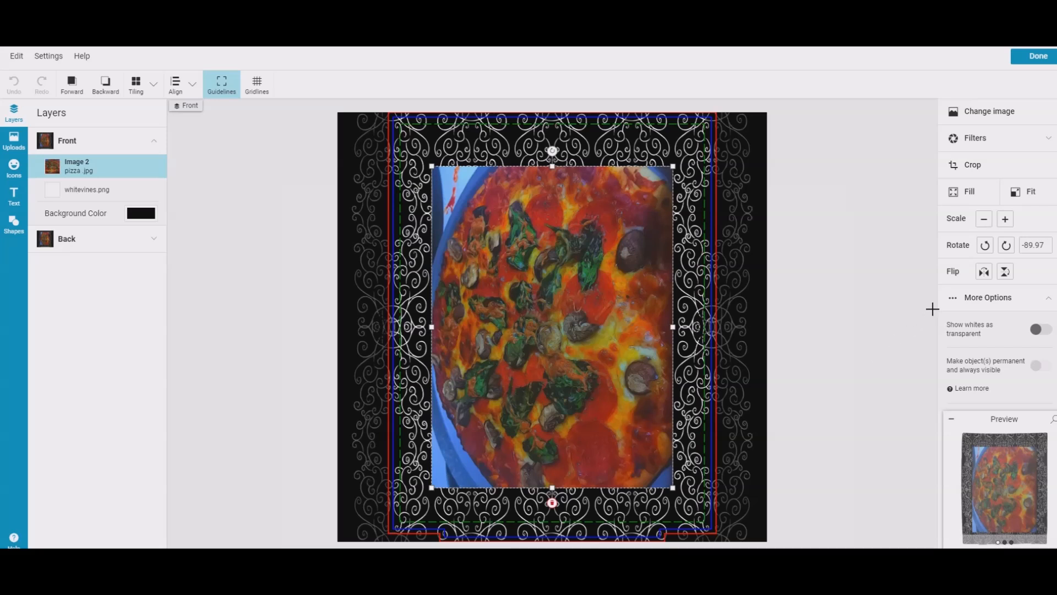
left_click(986, 274)
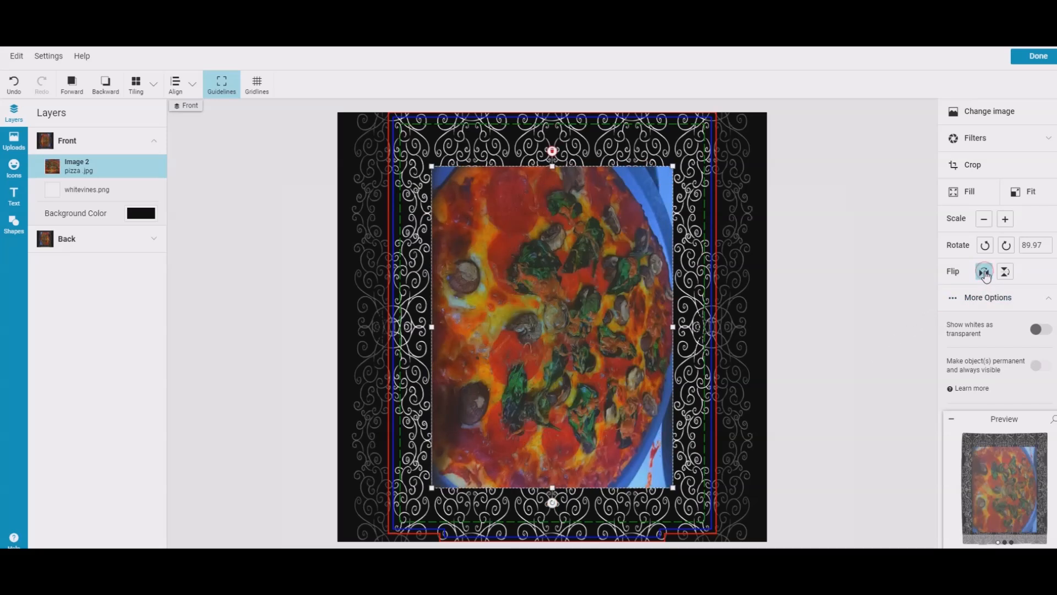
left_click(986, 273)
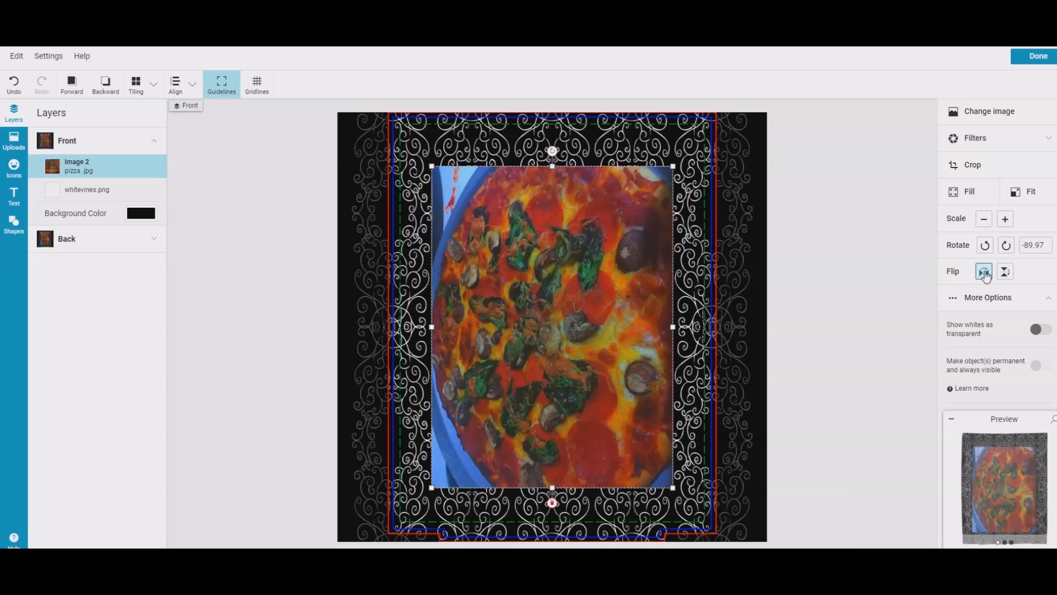
Step: Try the pizza image in Fill and Fit sizing, and scale it down to sit inside the vine border
left_click(961, 193)
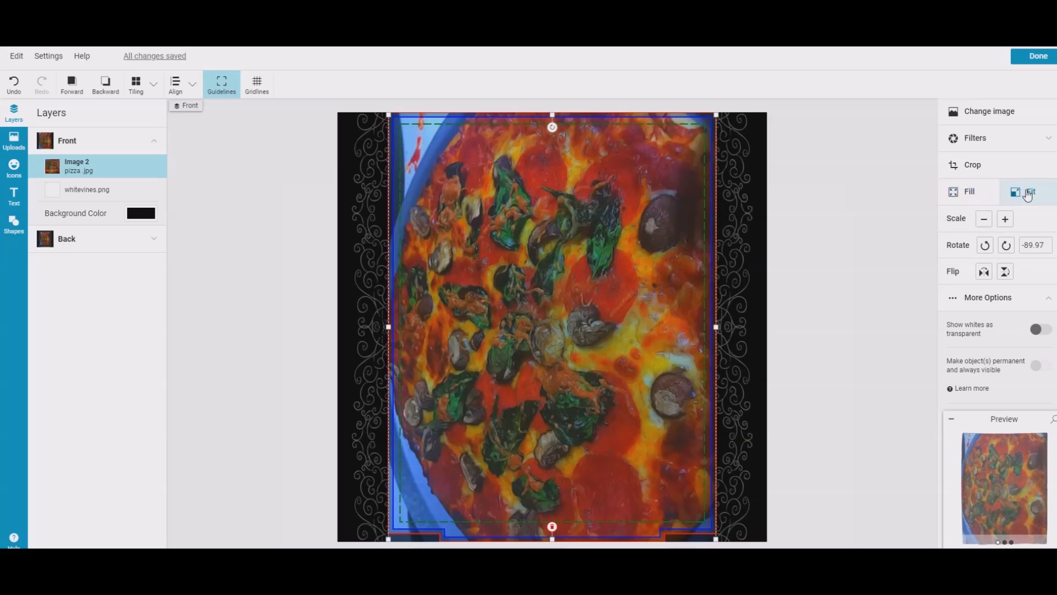
left_click(1028, 193)
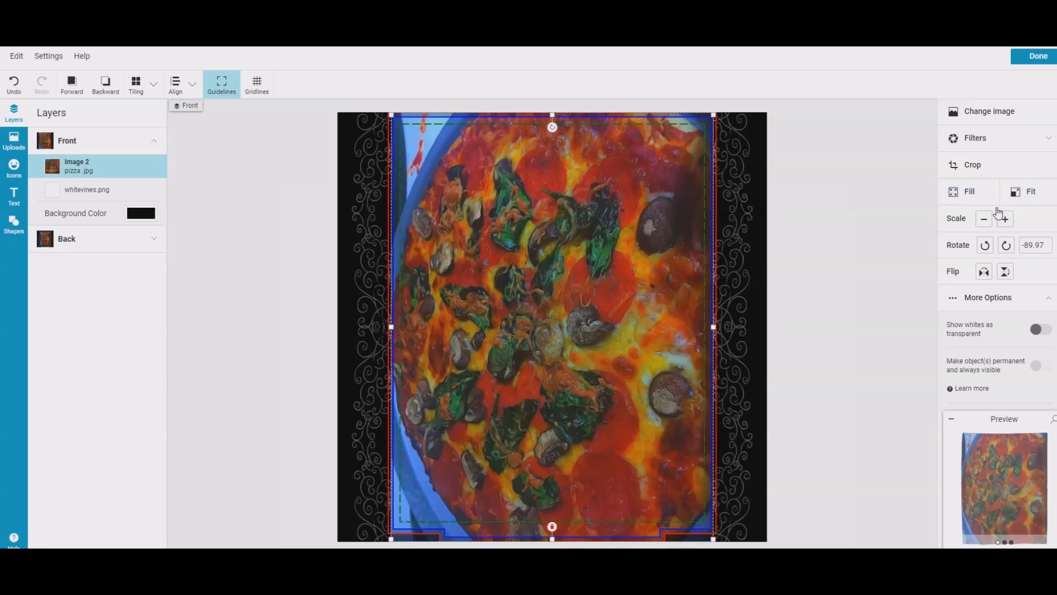
left_click(985, 220)
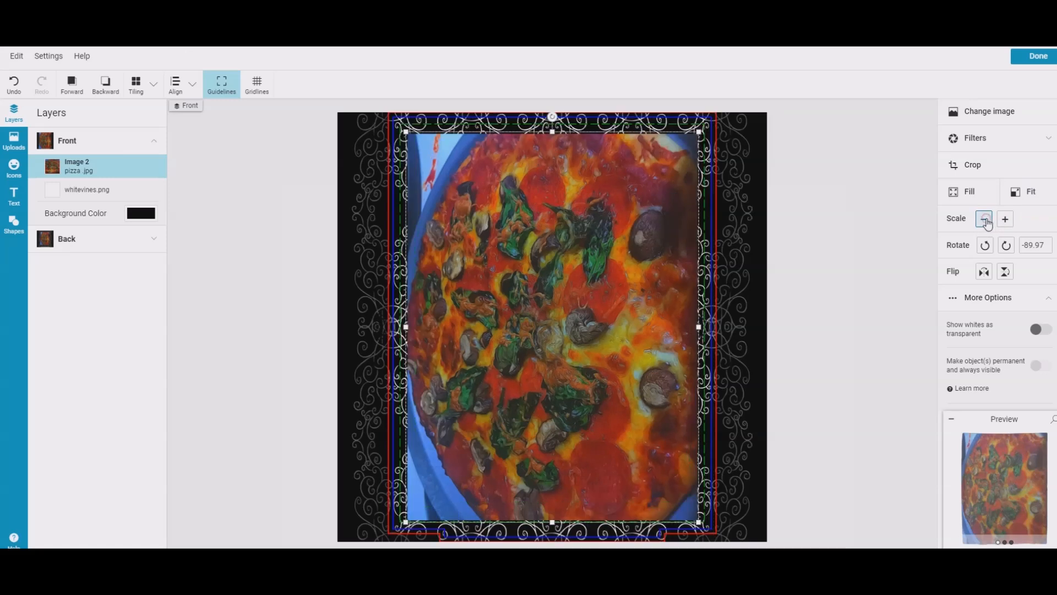
left_click(985, 220)
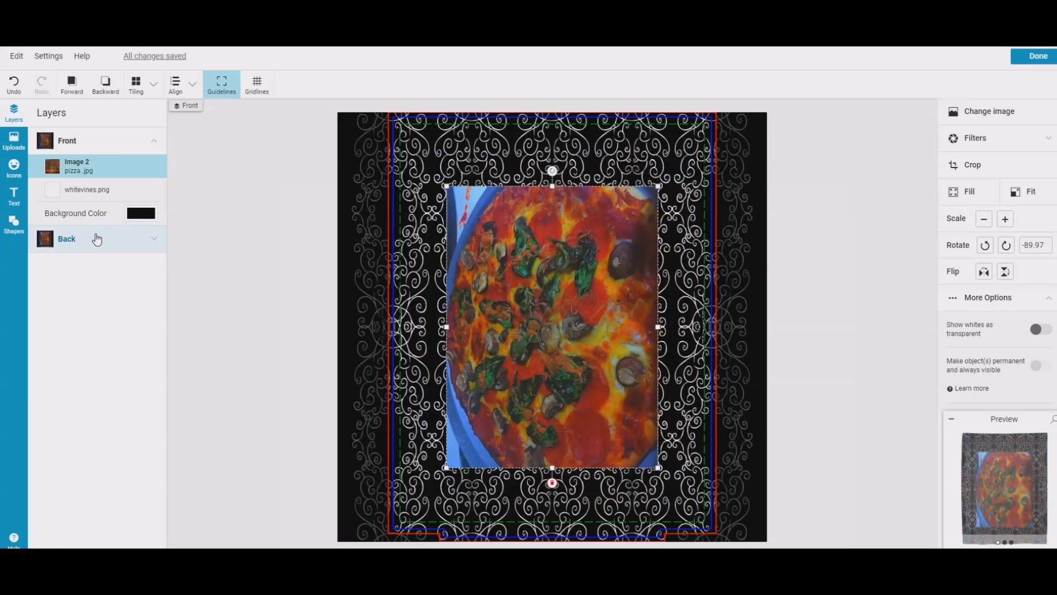
left_click(1004, 223)
left_click(1004, 223)
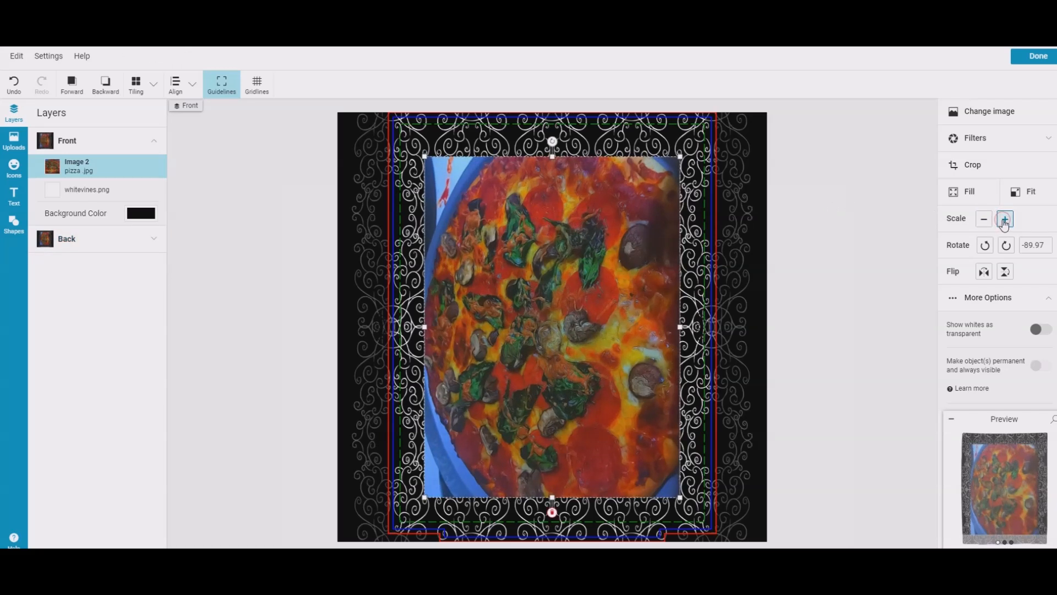
Step: Examine the pizza image's template object options, from the product page label and URL parameter name to the inner fit/fill mode
scroll(988, 331, "down", 2)
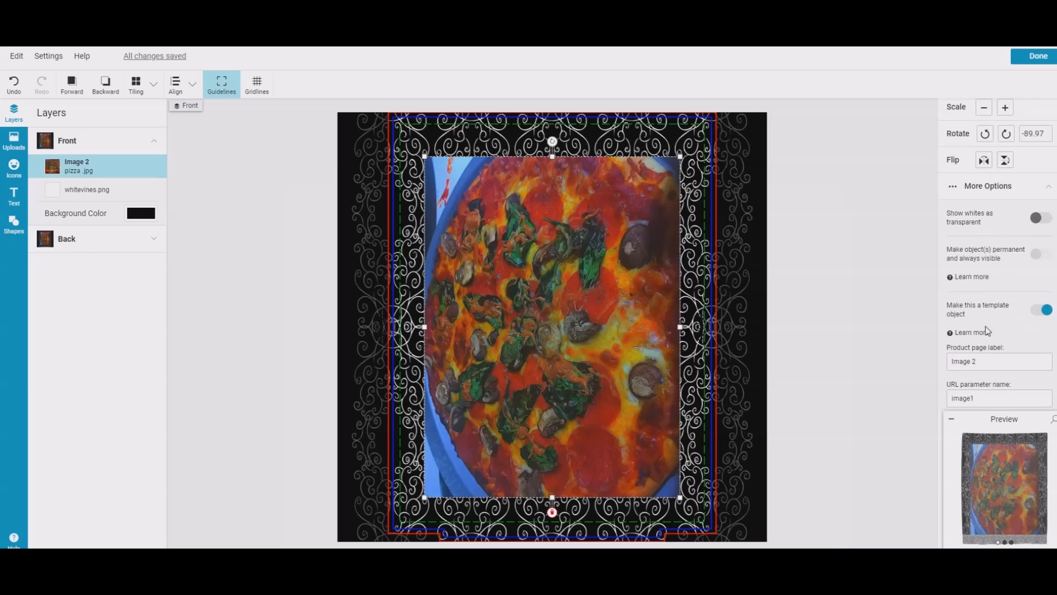
scroll(987, 331, "down", 1)
scroll(987, 331, "down", 1)
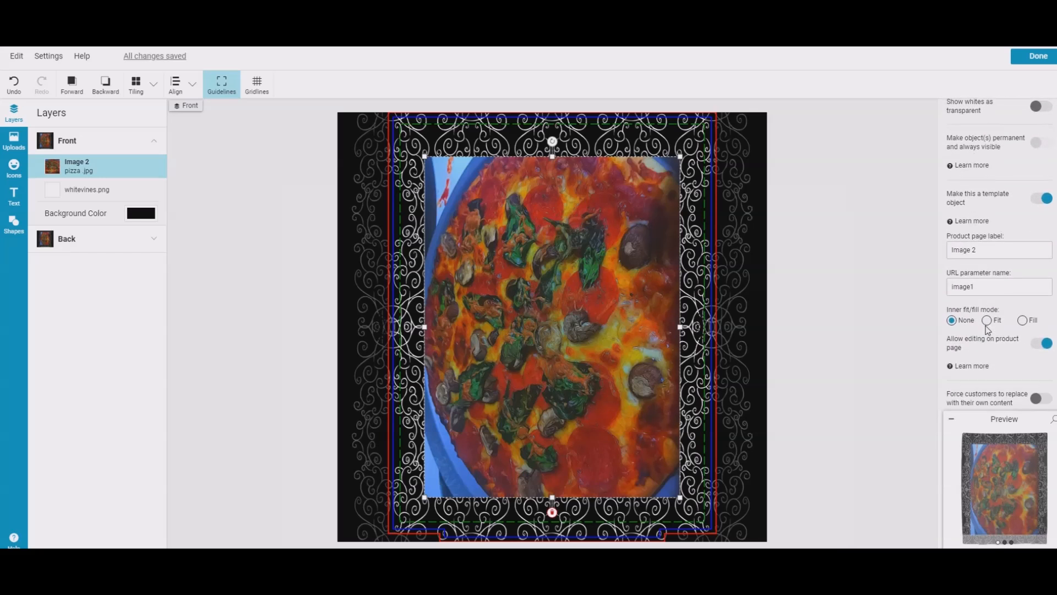
left_click(993, 287)
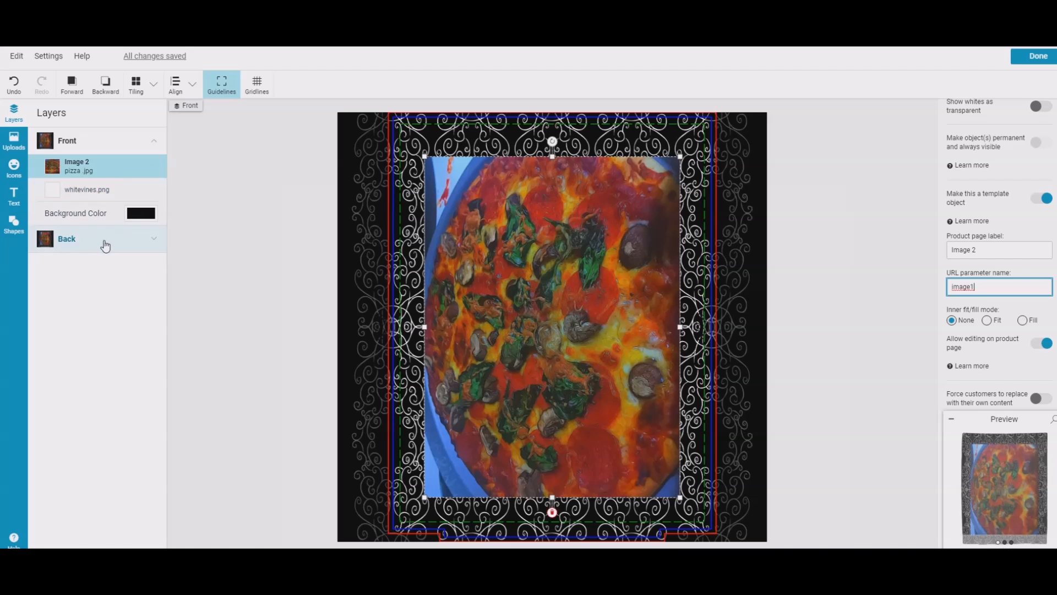
Step: Compare the whitevines.png layer's template option with the pizza image's template settings on the duvet front
left_click(94, 190)
left_click(705, 254)
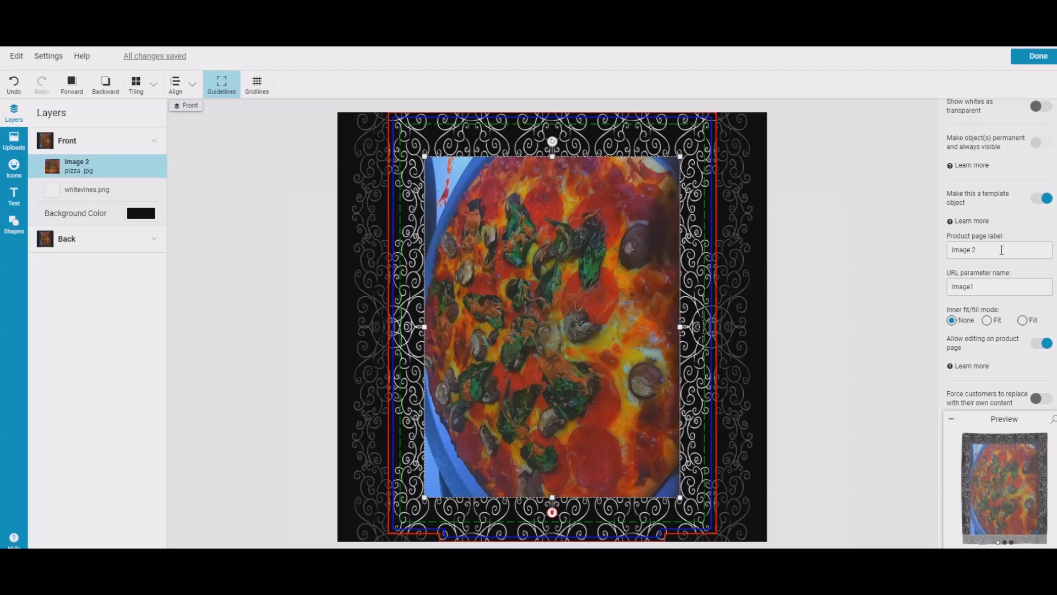
left_click(84, 189)
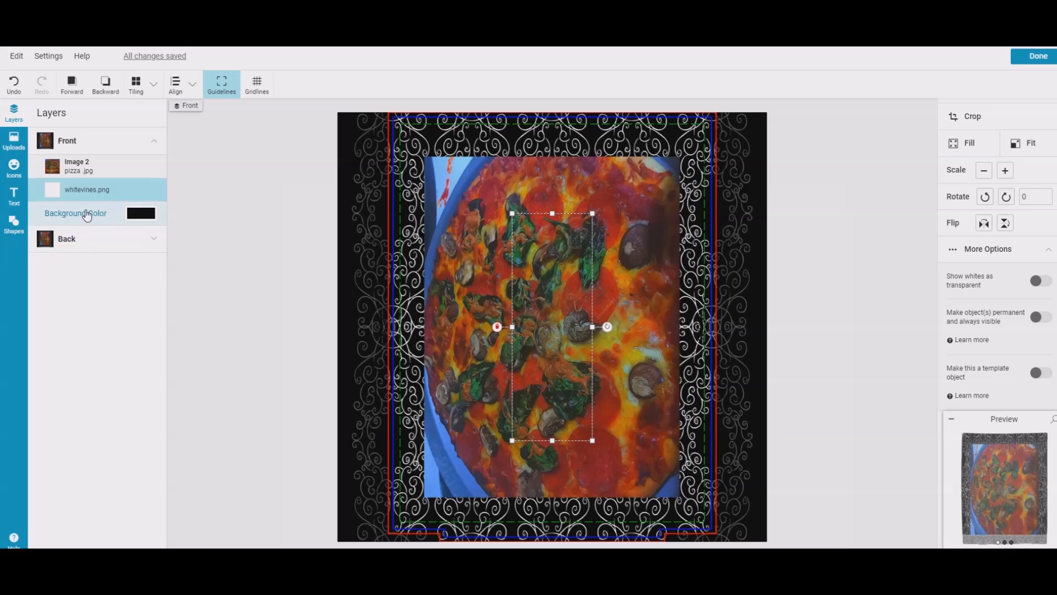
left_click(98, 169)
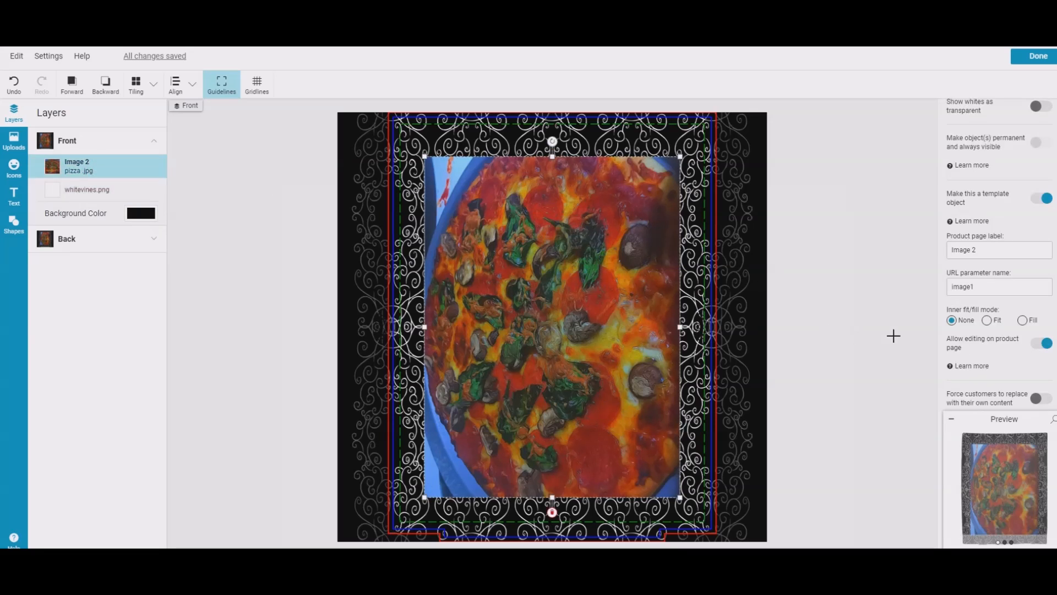
Step: Check the pizza image's URL parameter name without editing it and finish the design to return to the duvet's product page
scroll(945, 340, "down", 1)
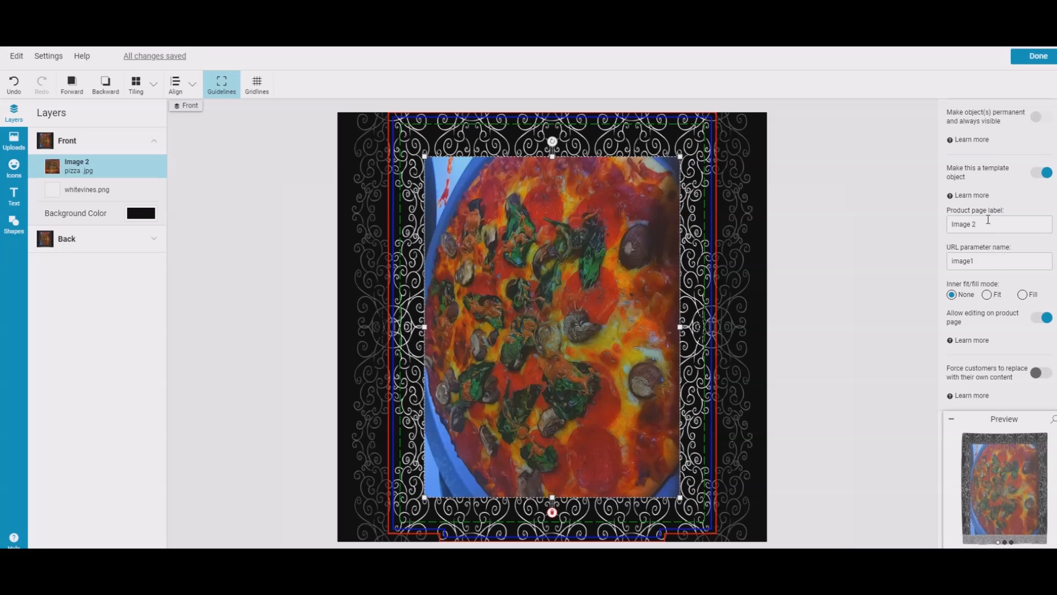
left_click(982, 263)
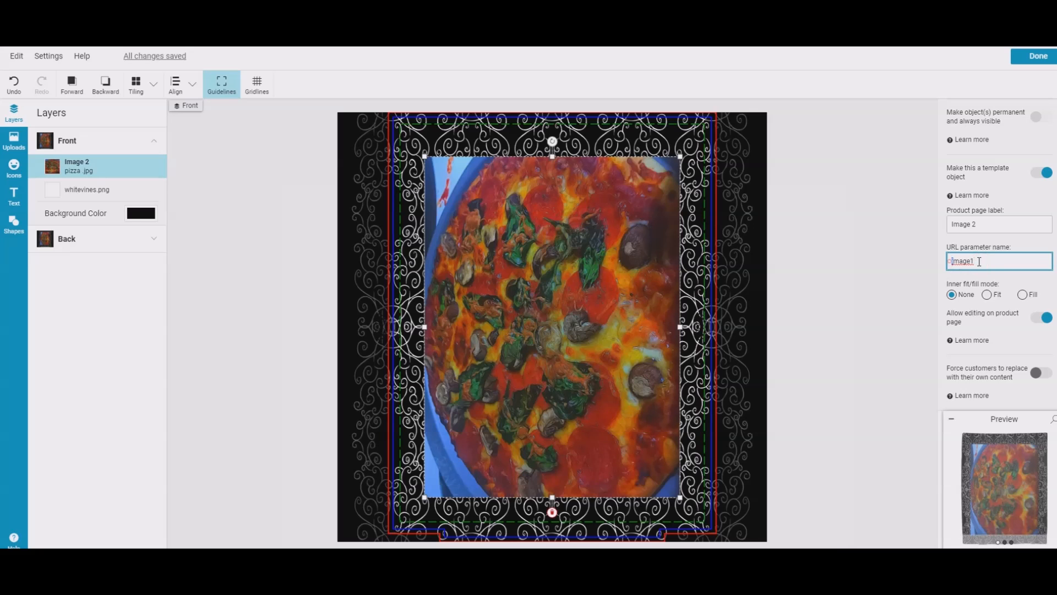
left_click_drag(978, 261, 949, 262)
left_click(987, 259)
left_click(1027, 56)
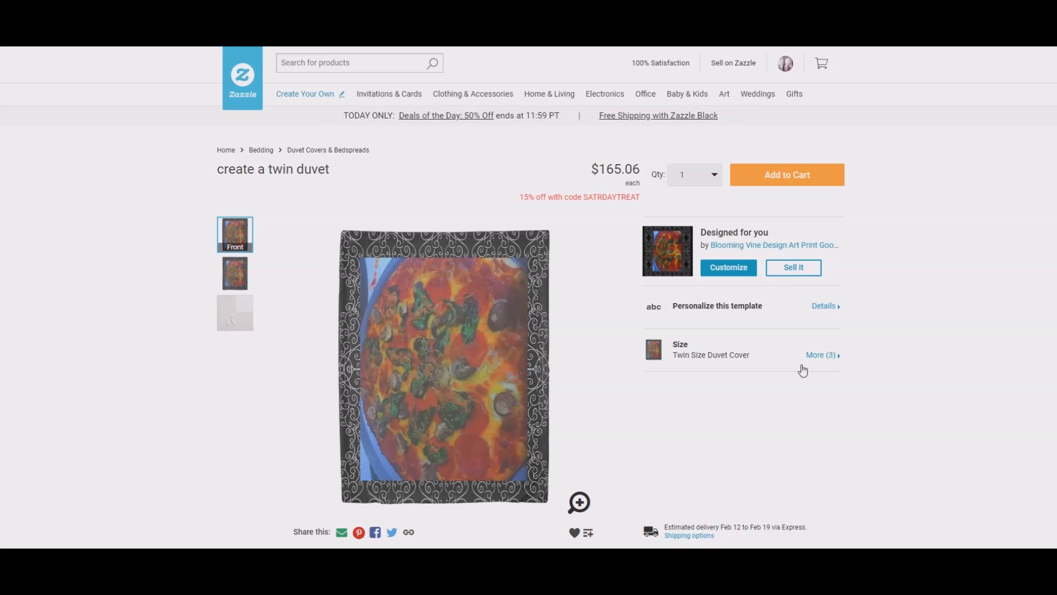
Step: Compare the duvet's front and back previews on the product page
left_click(234, 274)
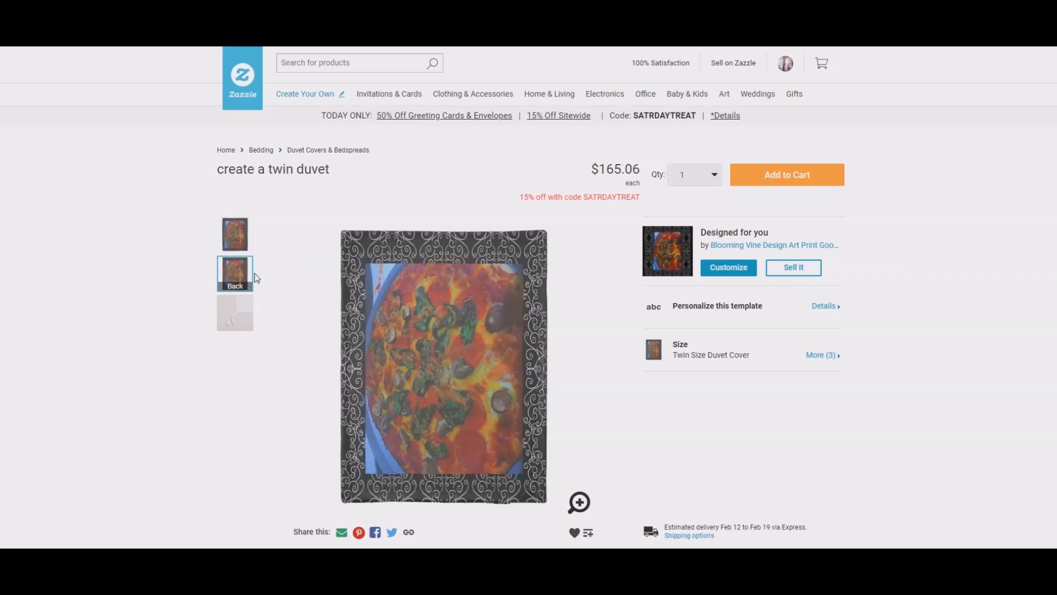
left_click(238, 242)
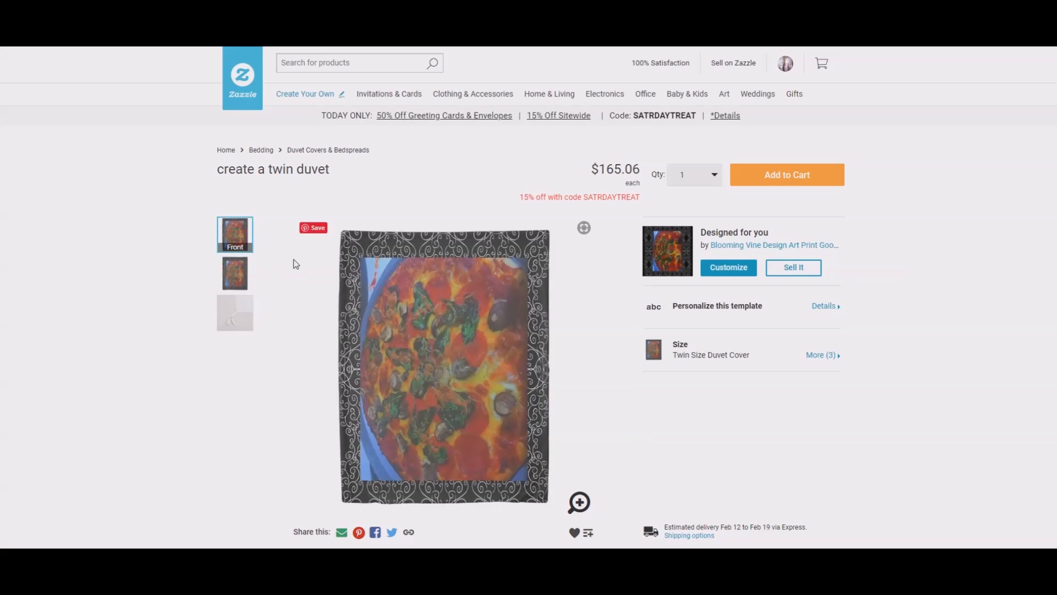
left_click(237, 274)
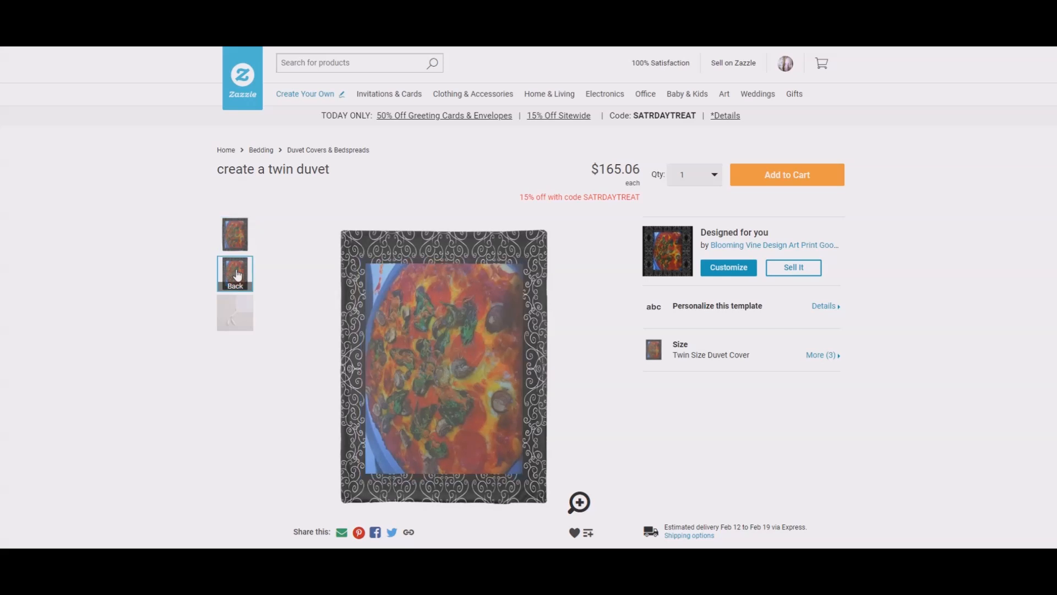
left_click(237, 242)
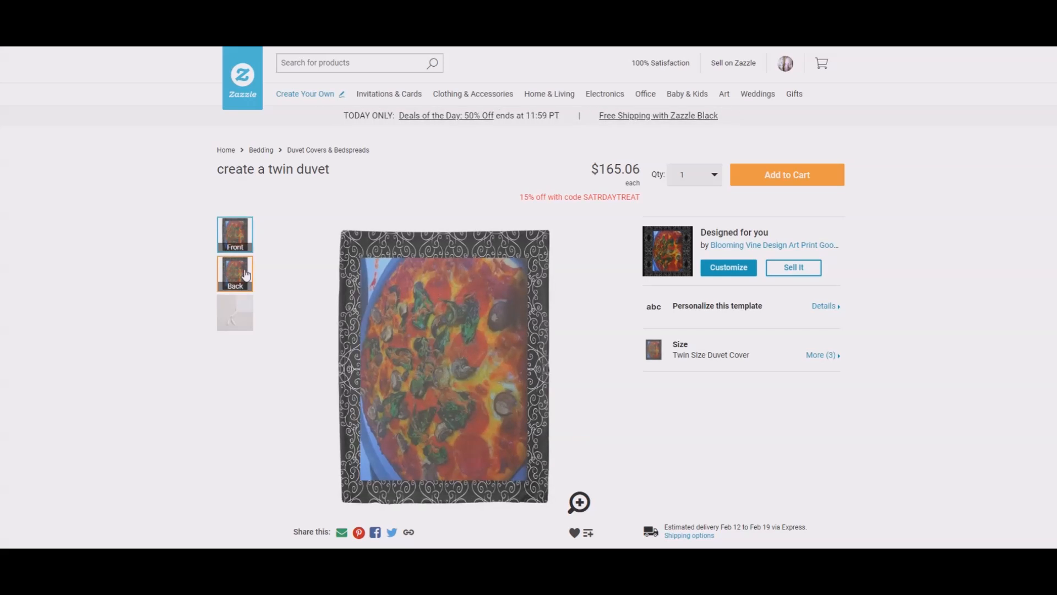
left_click(246, 275)
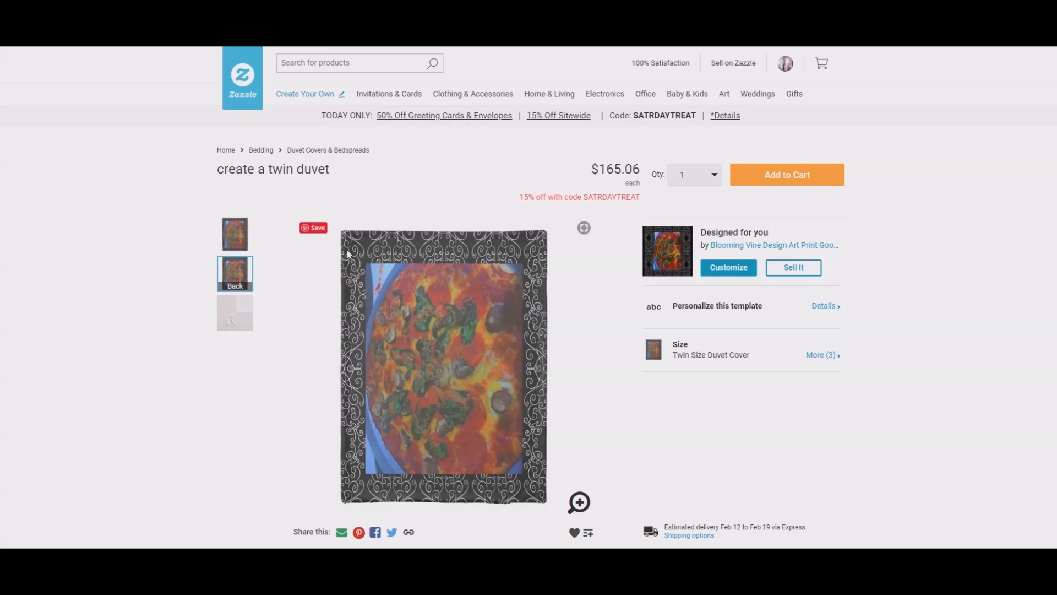
left_click(246, 241)
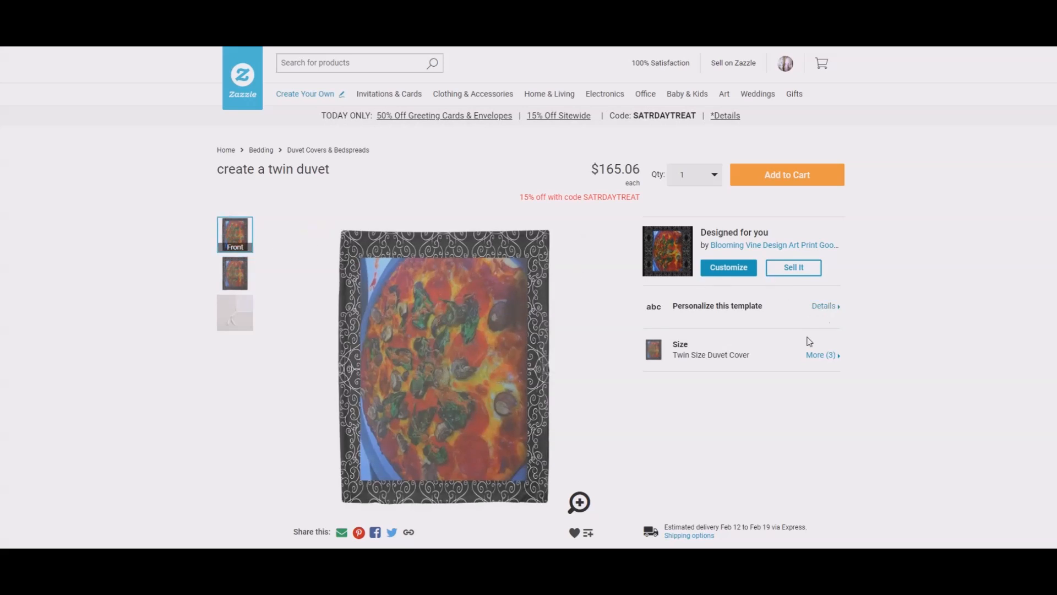
Step: Replace the duvet's template image with the red and black bird pattern from the image library and close the template personalization
left_click(731, 310)
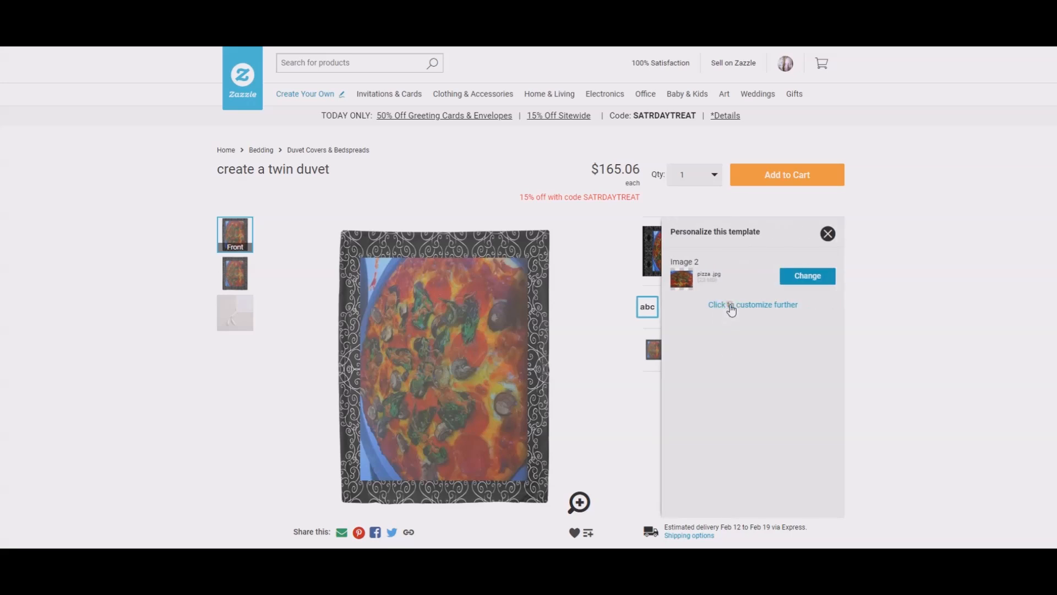
left_click(800, 278)
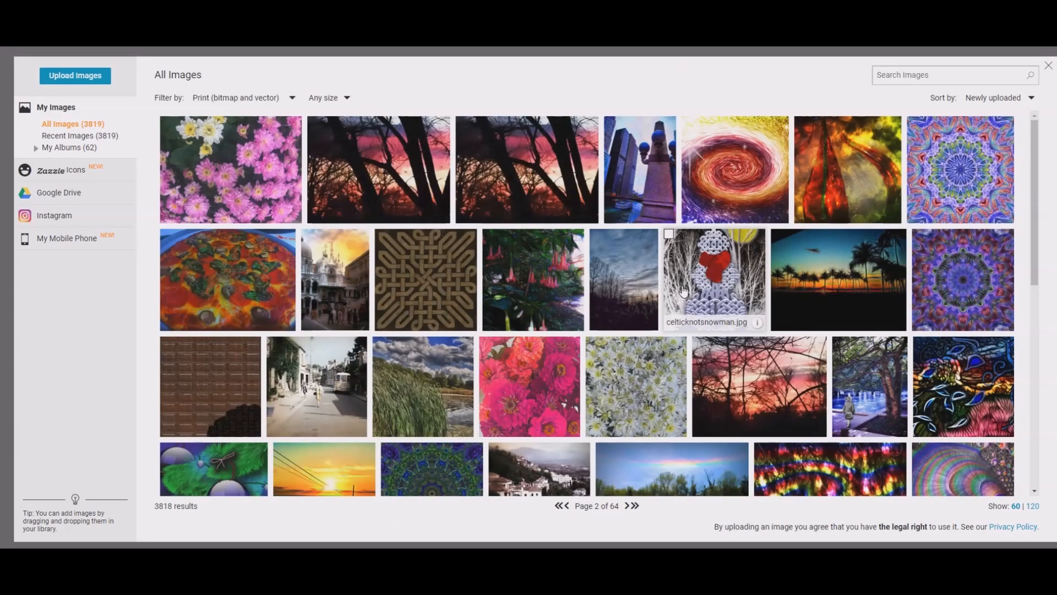
scroll(683, 290, "down", 3)
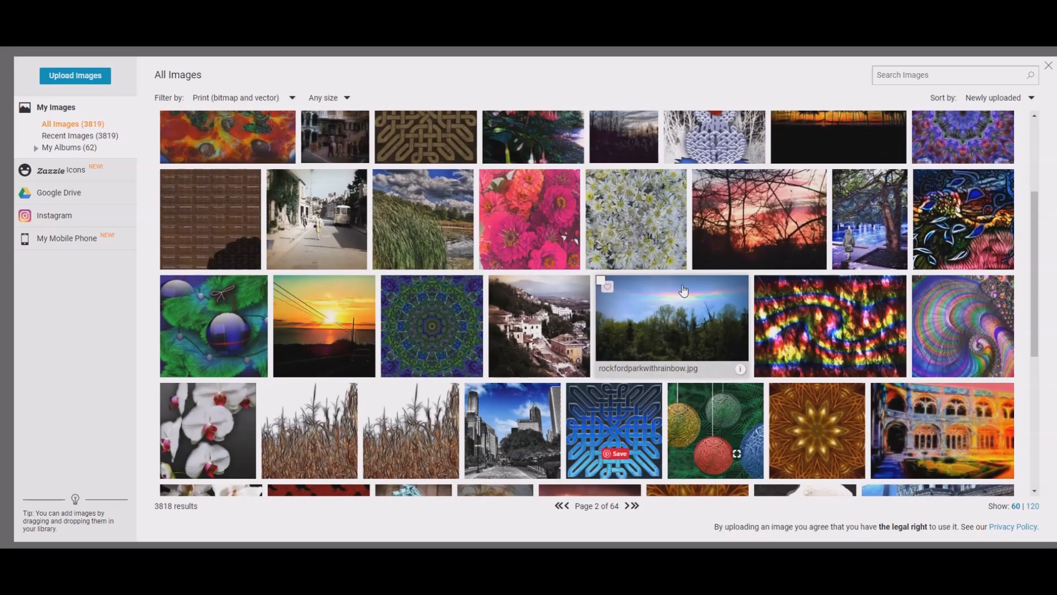
scroll(683, 290, "down", 4)
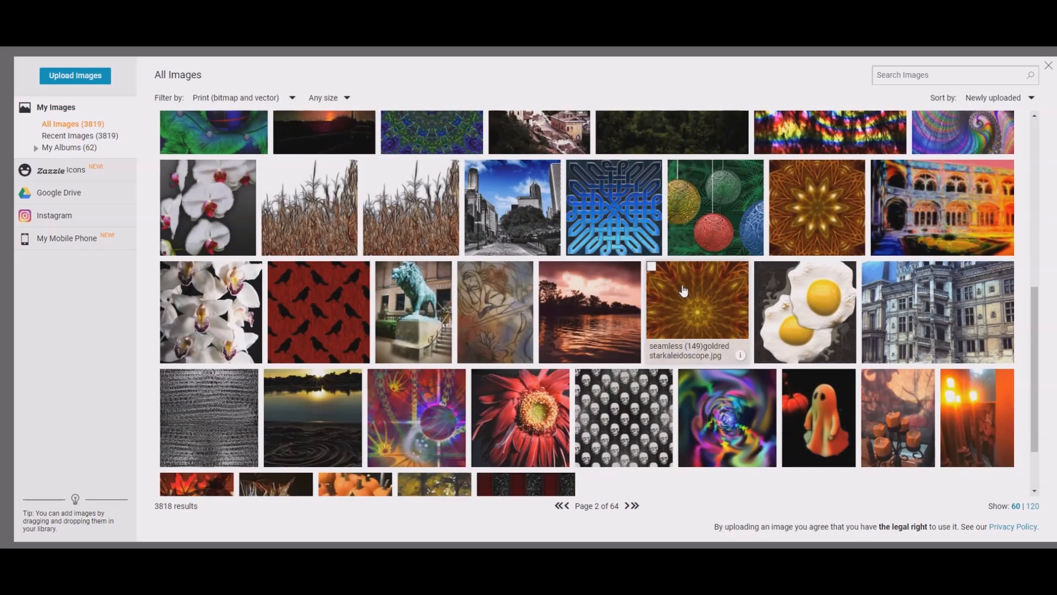
scroll(683, 290, "down", 2)
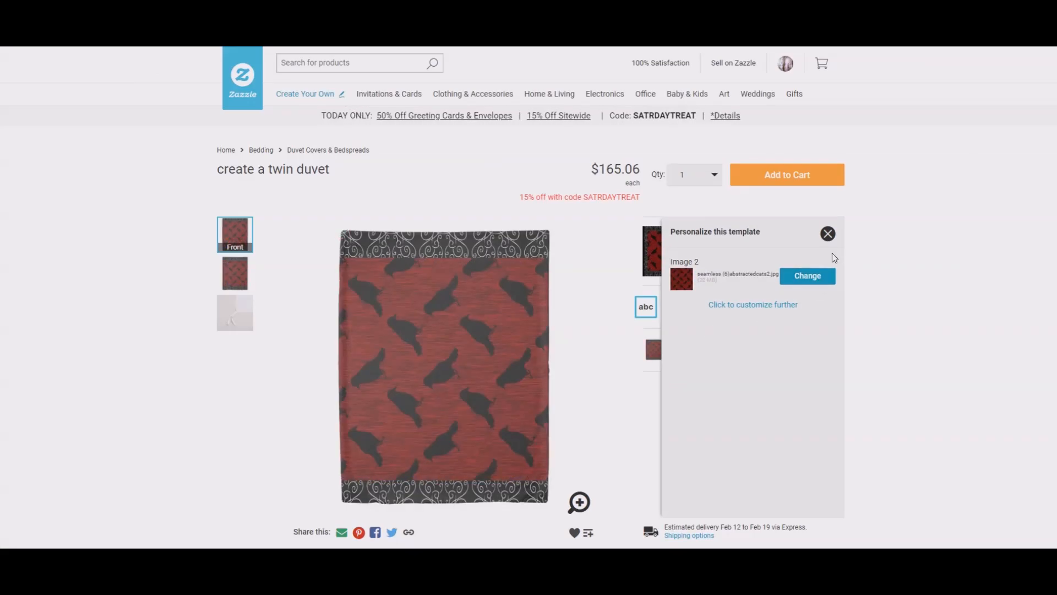
left_click(868, 249)
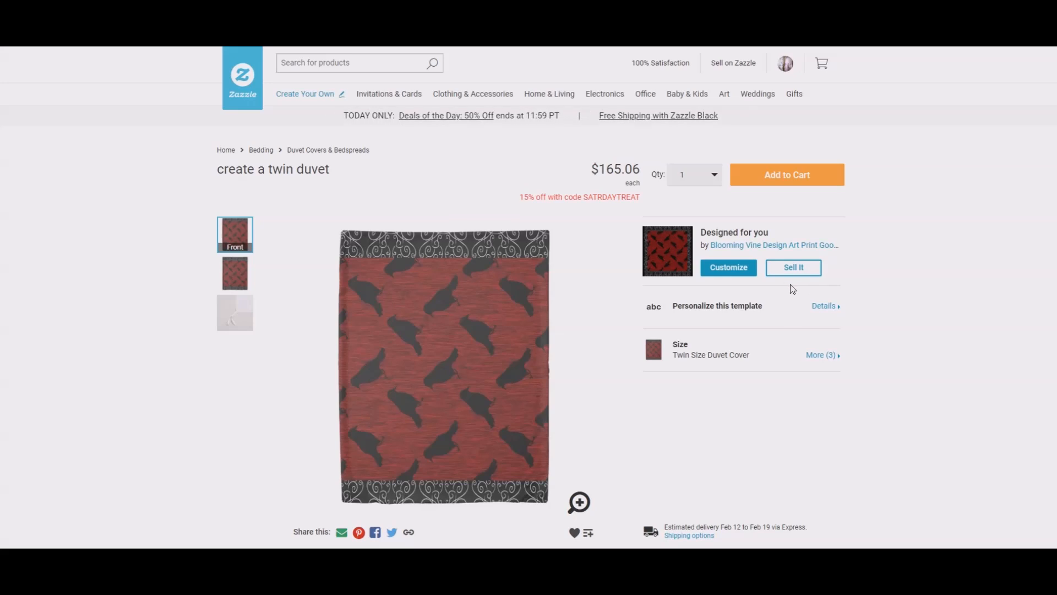
Step: Open the duvet in the design editor, review the bird pattern's image options, and apply Basic tiling to it
left_click(731, 268)
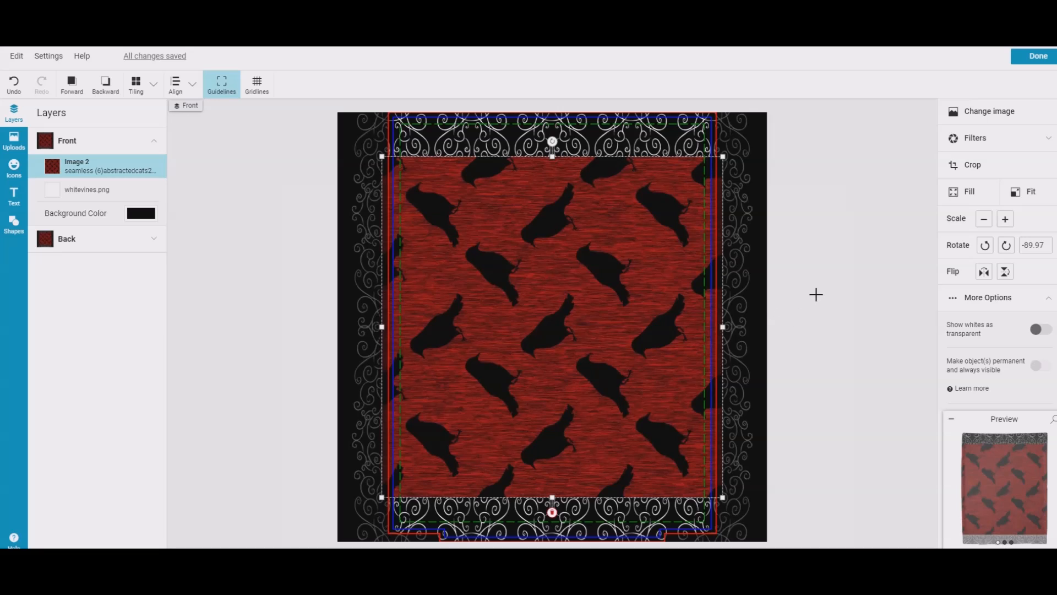
left_click(991, 297)
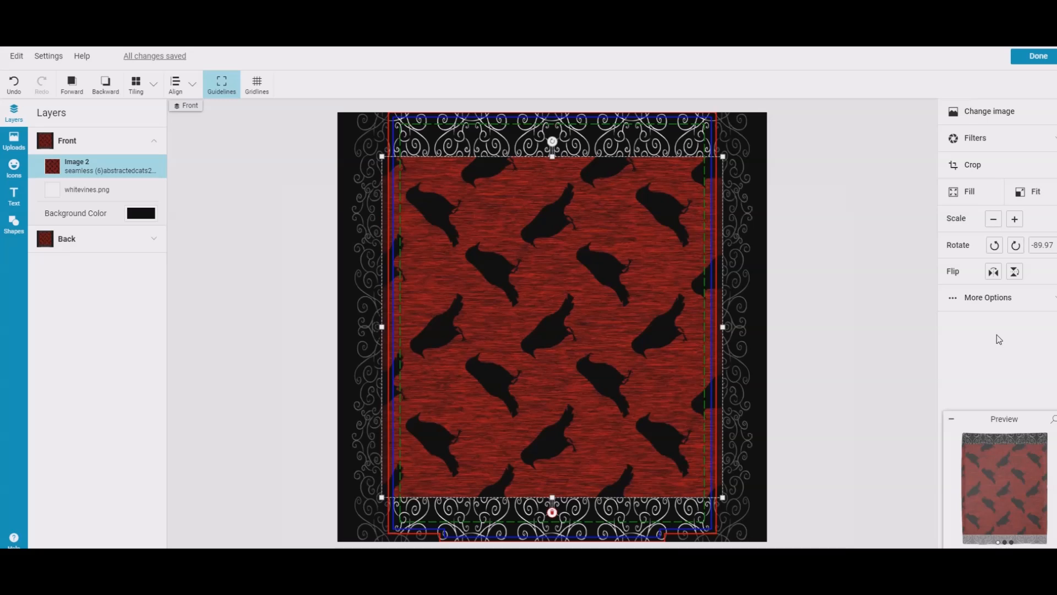
left_click(959, 303)
scroll(993, 333, "down", 1)
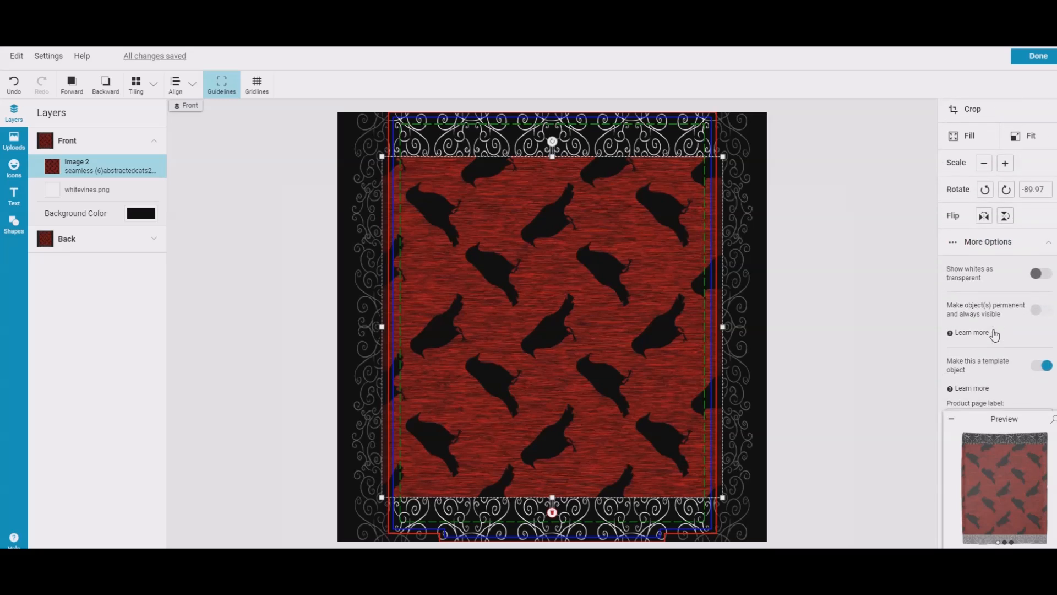
scroll(994, 334, "down", 1)
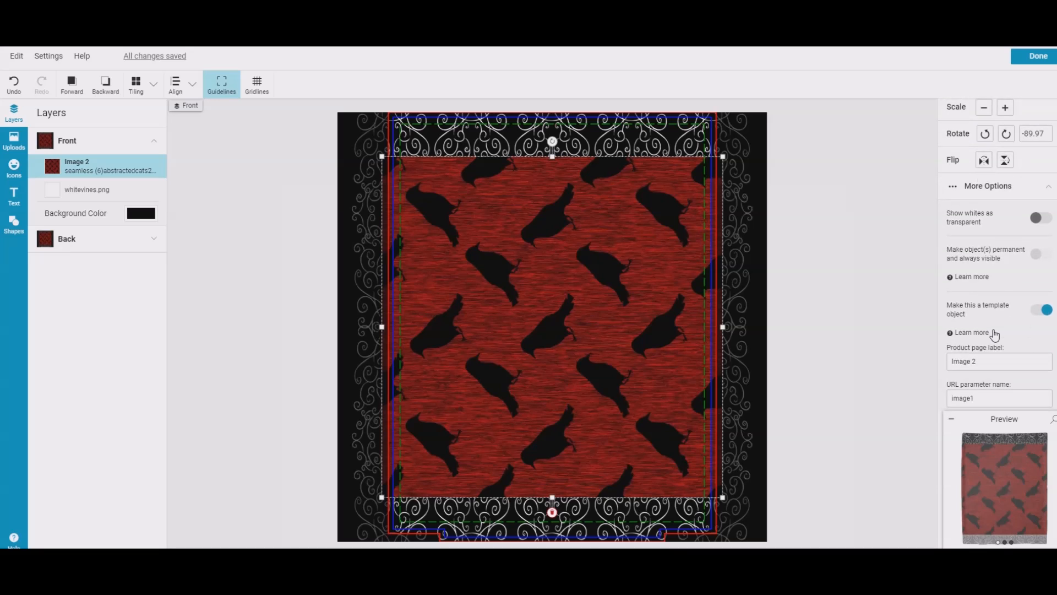
scroll(994, 334, "up", 2)
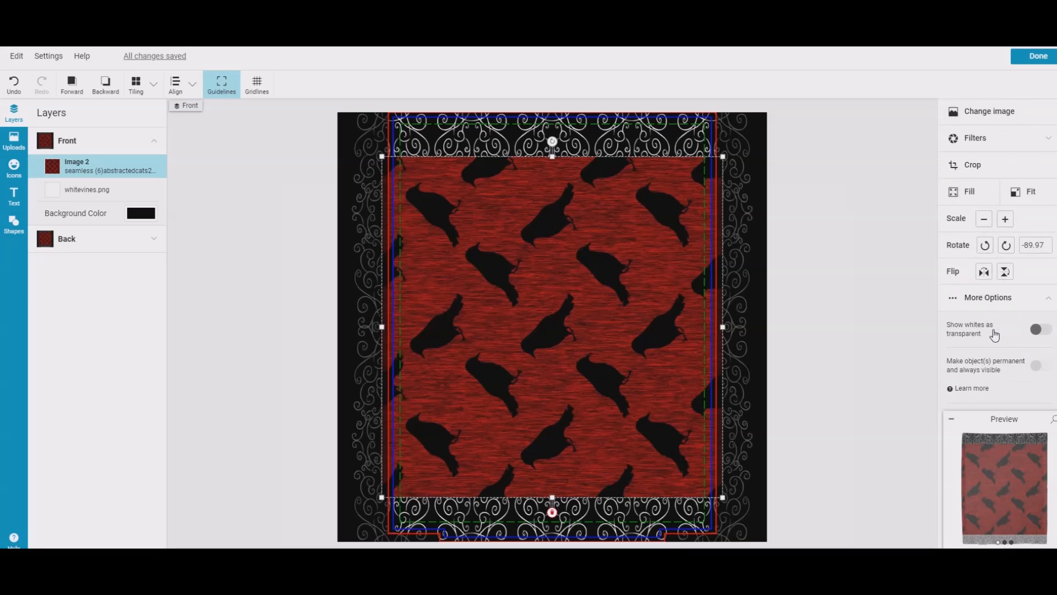
left_click(145, 89)
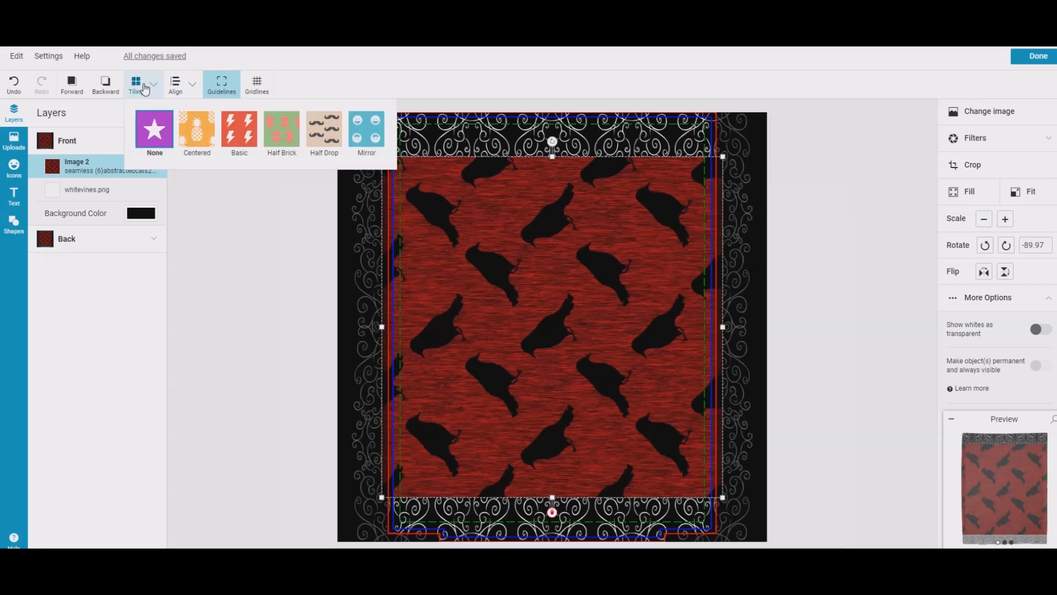
left_click(246, 130)
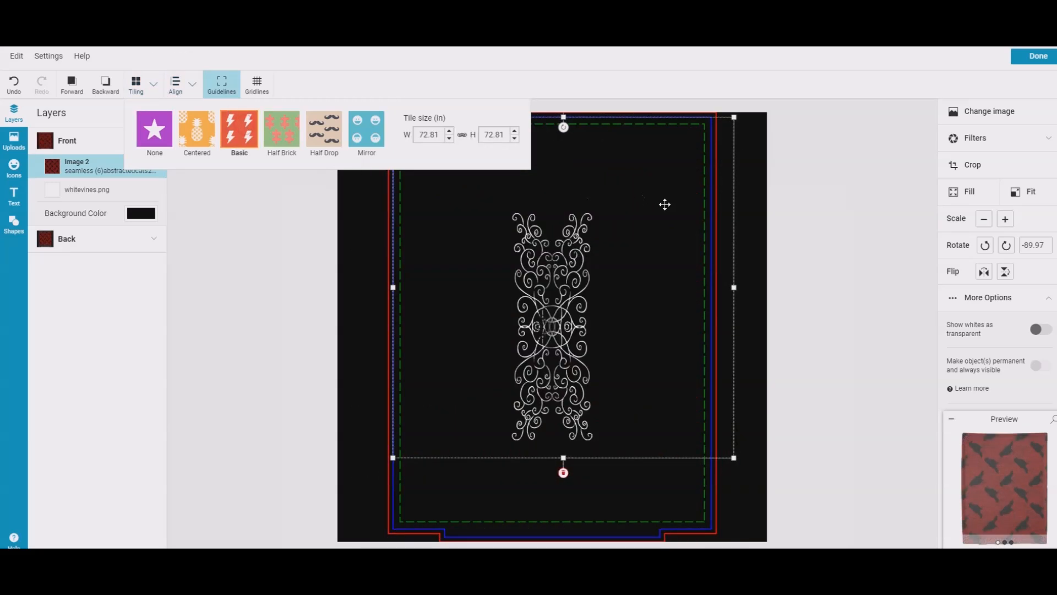